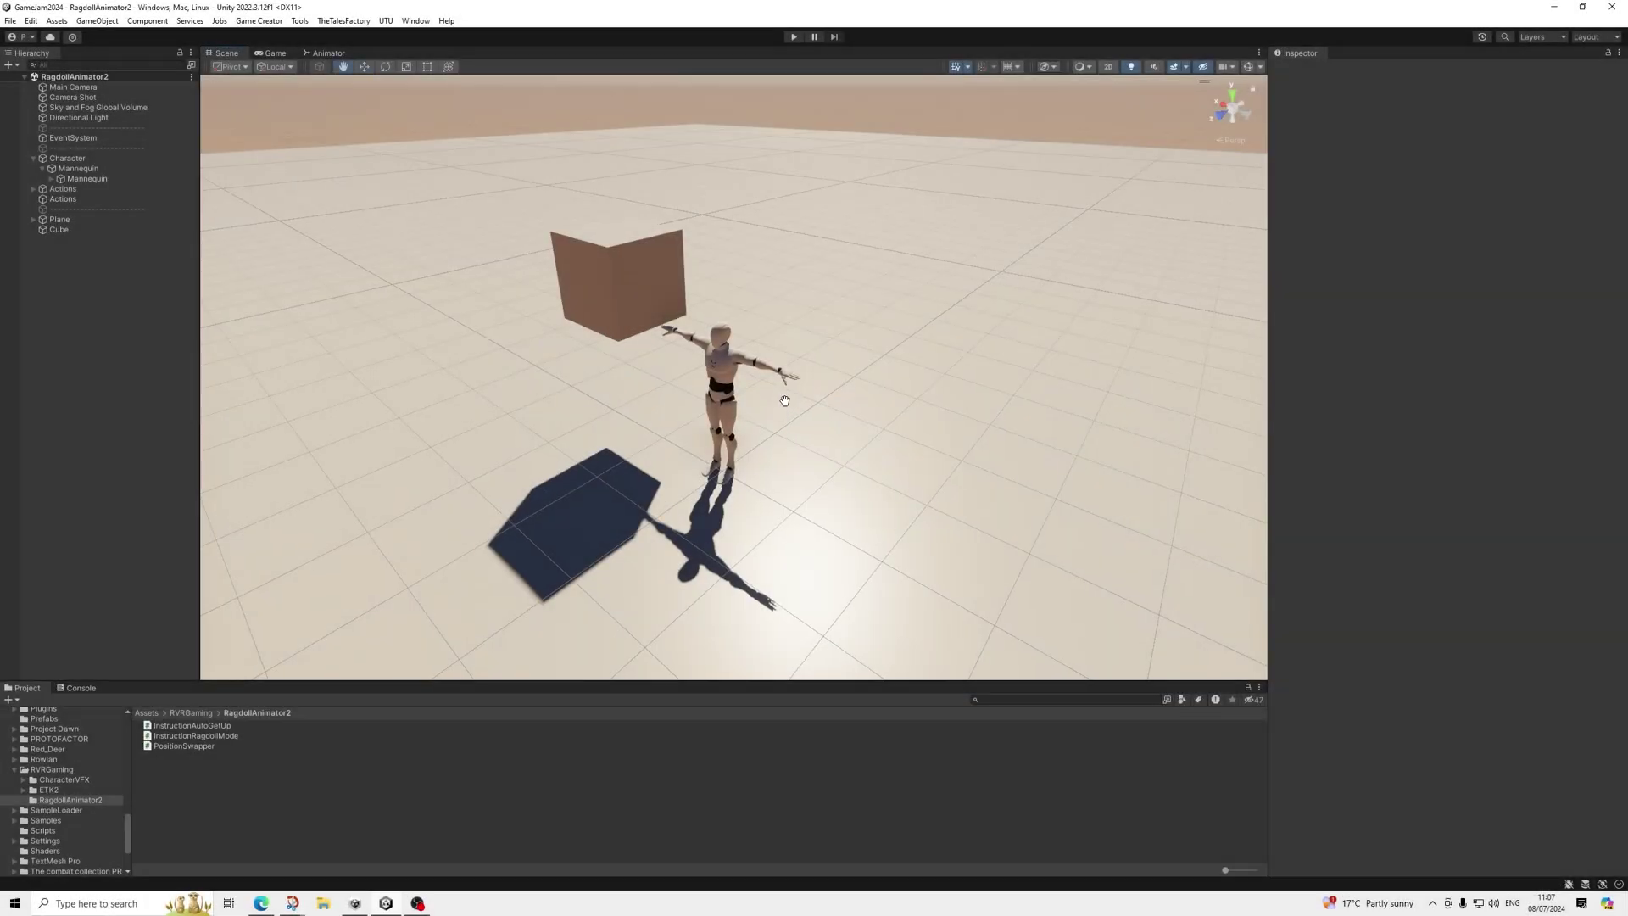
# Step: Run the scene in play mode and shift the Cube to an X position of 1.39
pyautogui.scroll(2, 774, 407)
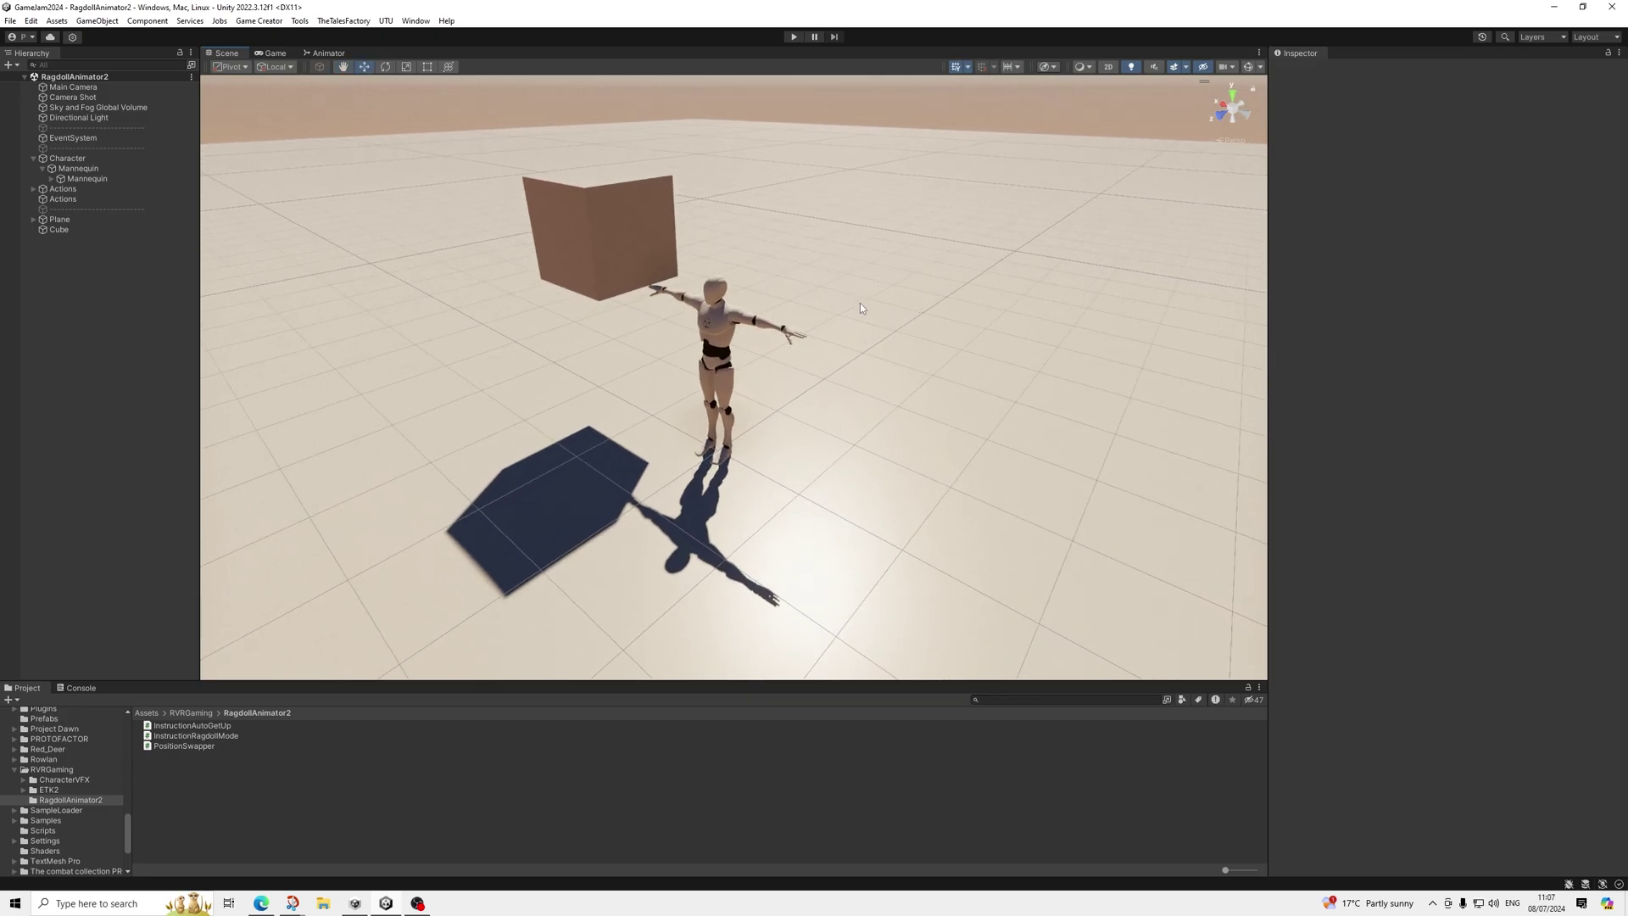
pyautogui.moveTo(821, 319); pyautogui.dragTo(926, 392, button='right')
pyautogui.moveTo(926, 391); pyautogui.dragTo(753, 369, button='middle')
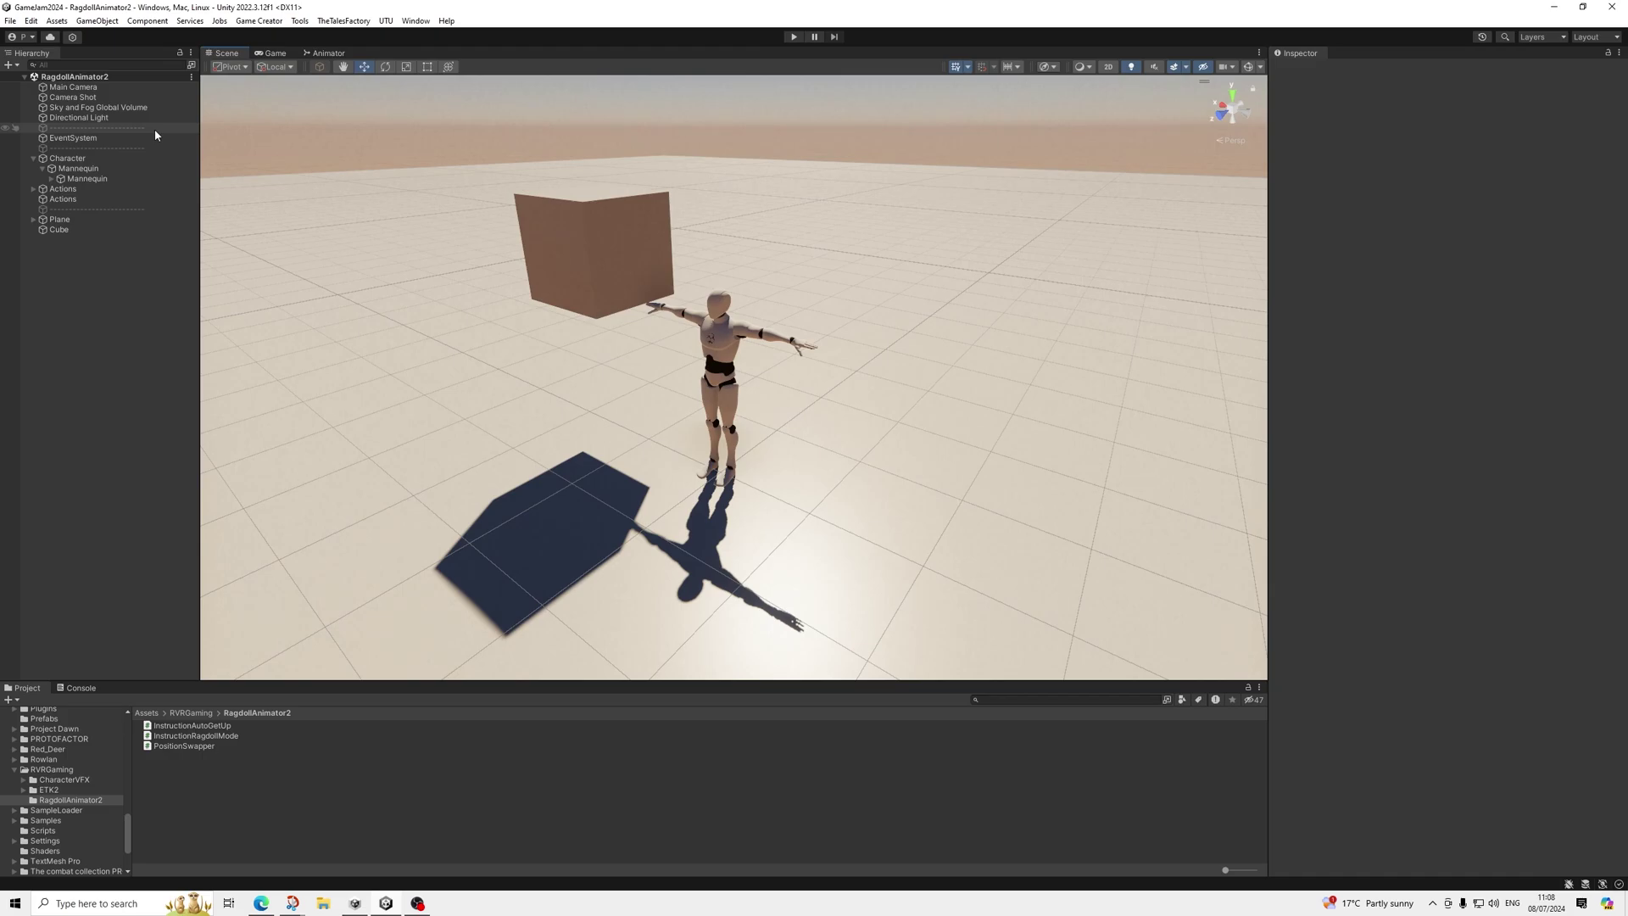
pyautogui.click(794, 37)
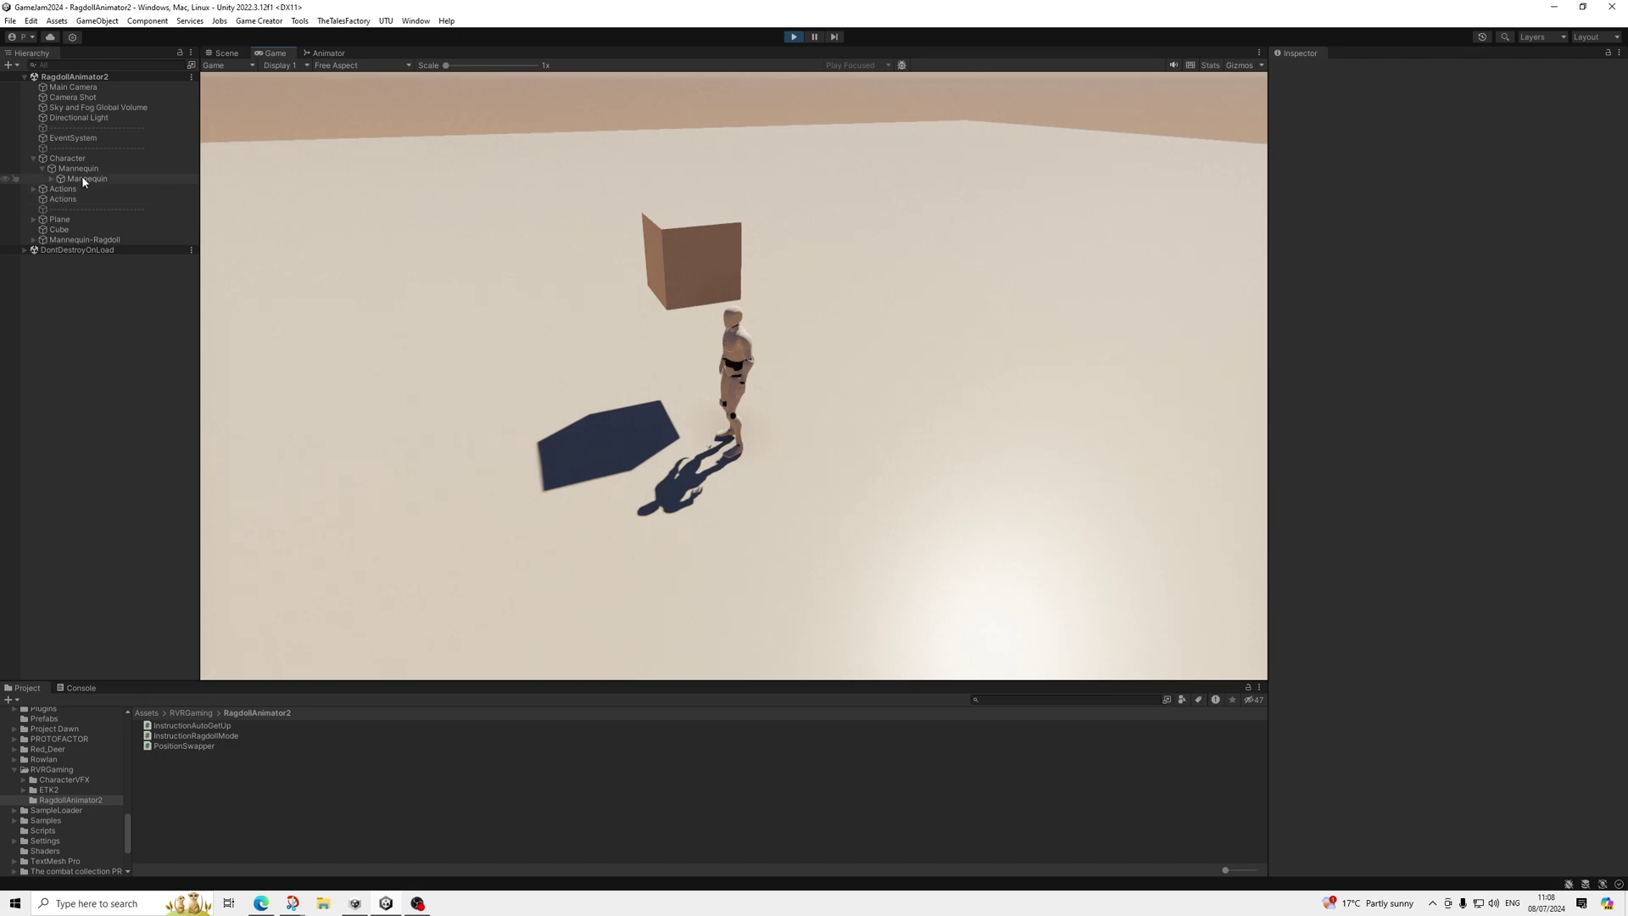
pyautogui.click(60, 230)
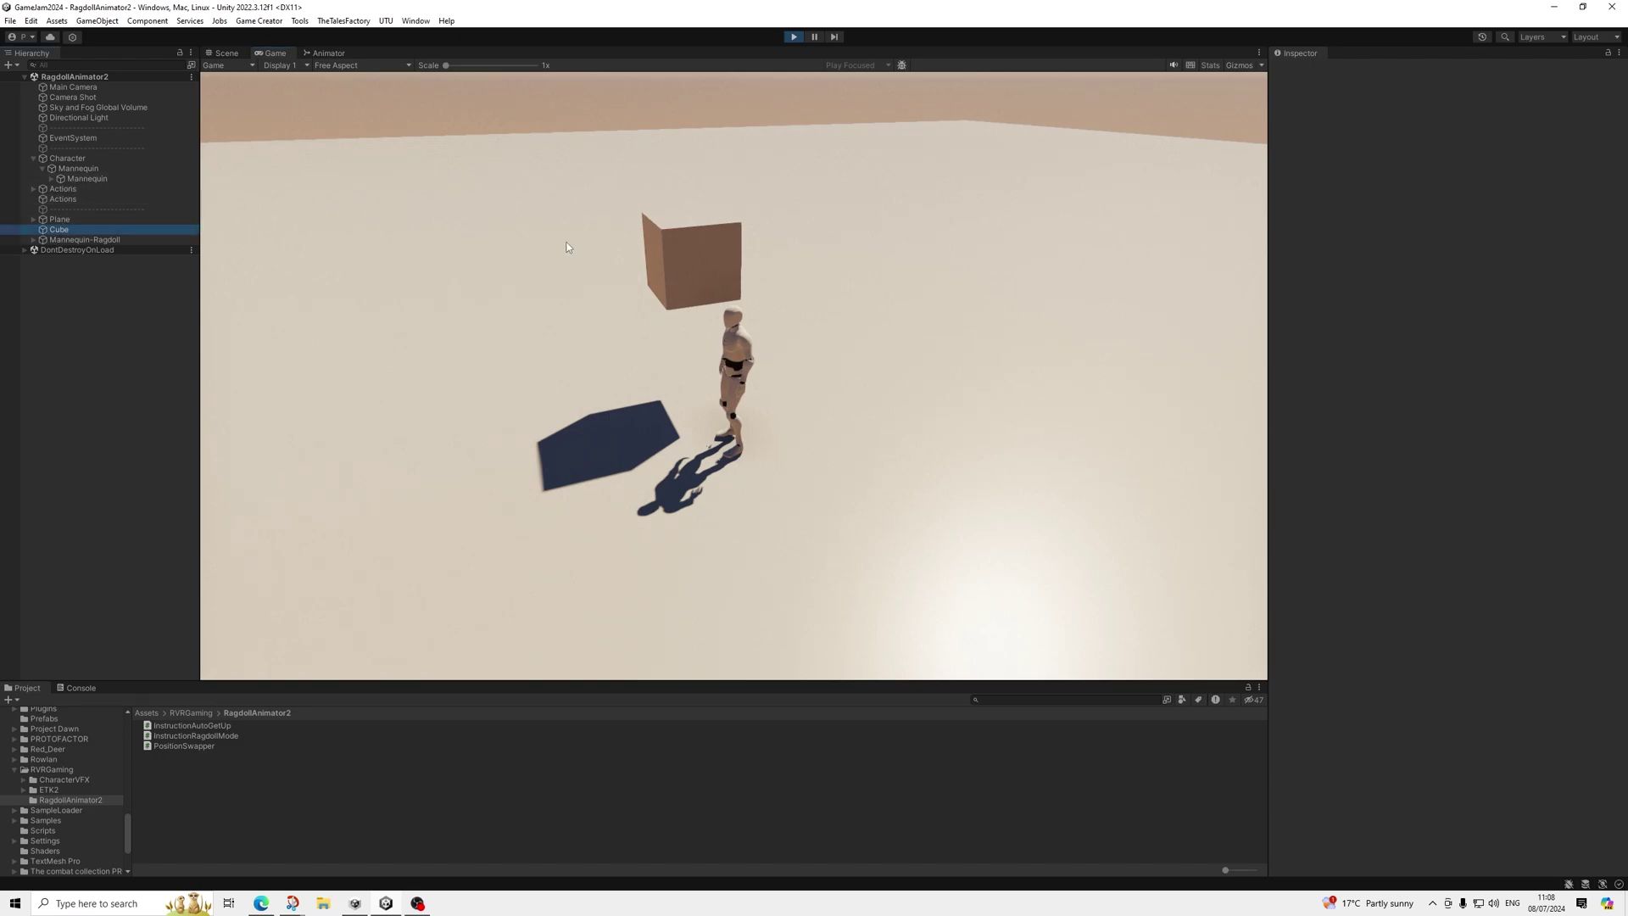
pyautogui.moveTo(1420, 120); pyautogui.dragTo(1415, 155)
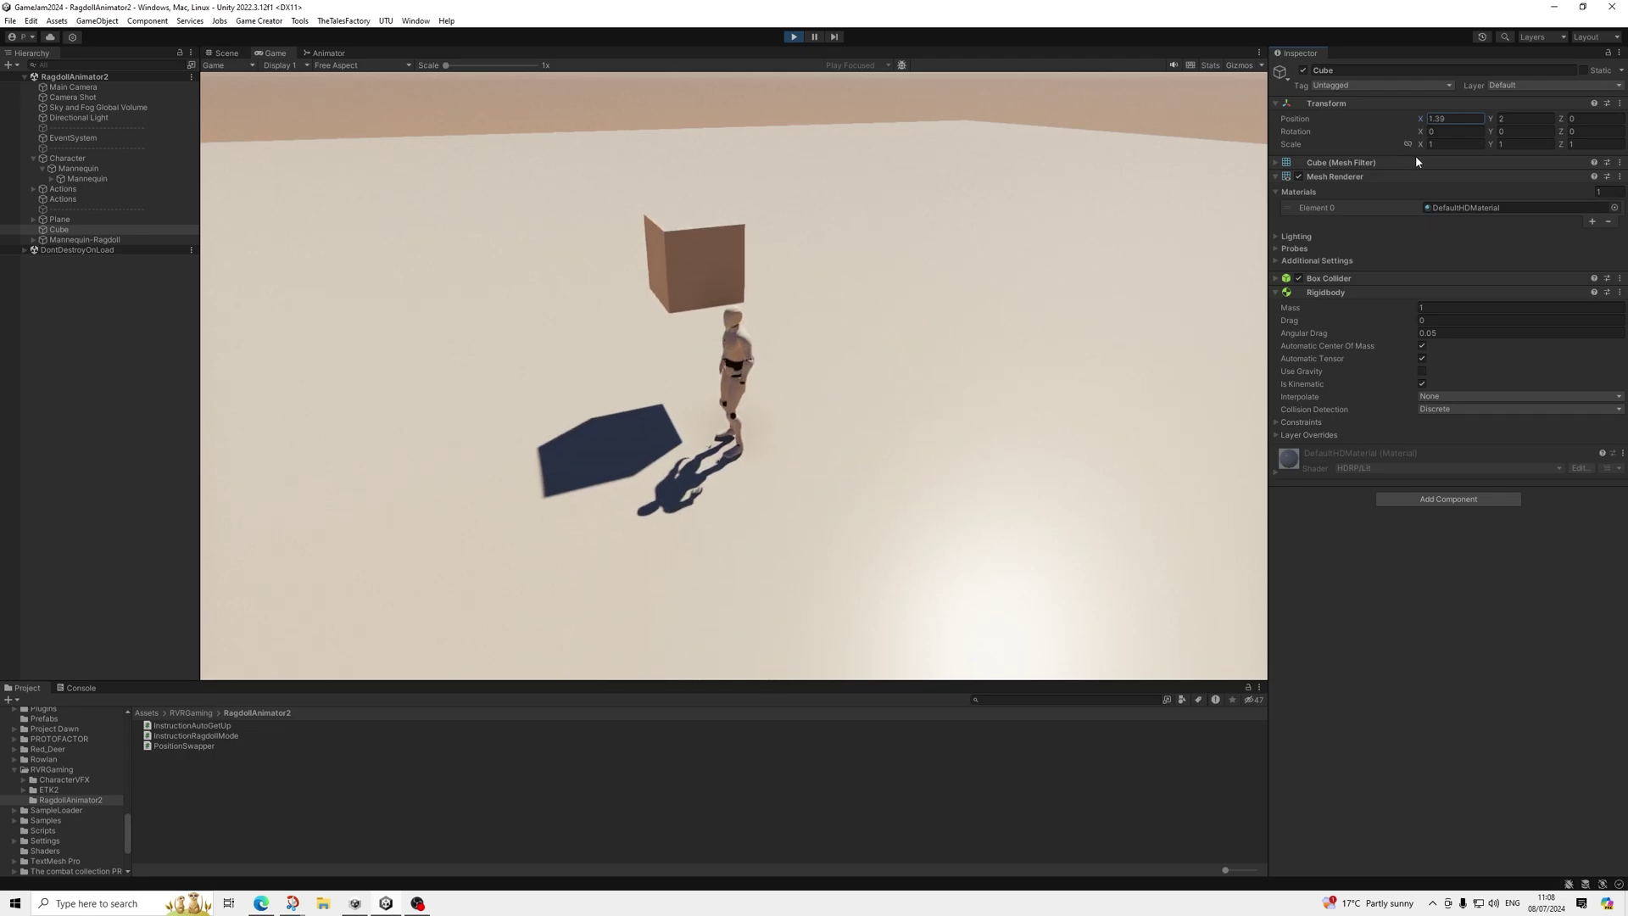
pyautogui.click(230, 54)
pyautogui.moveTo(760, 310); pyautogui.dragTo(700, 382, button='right')
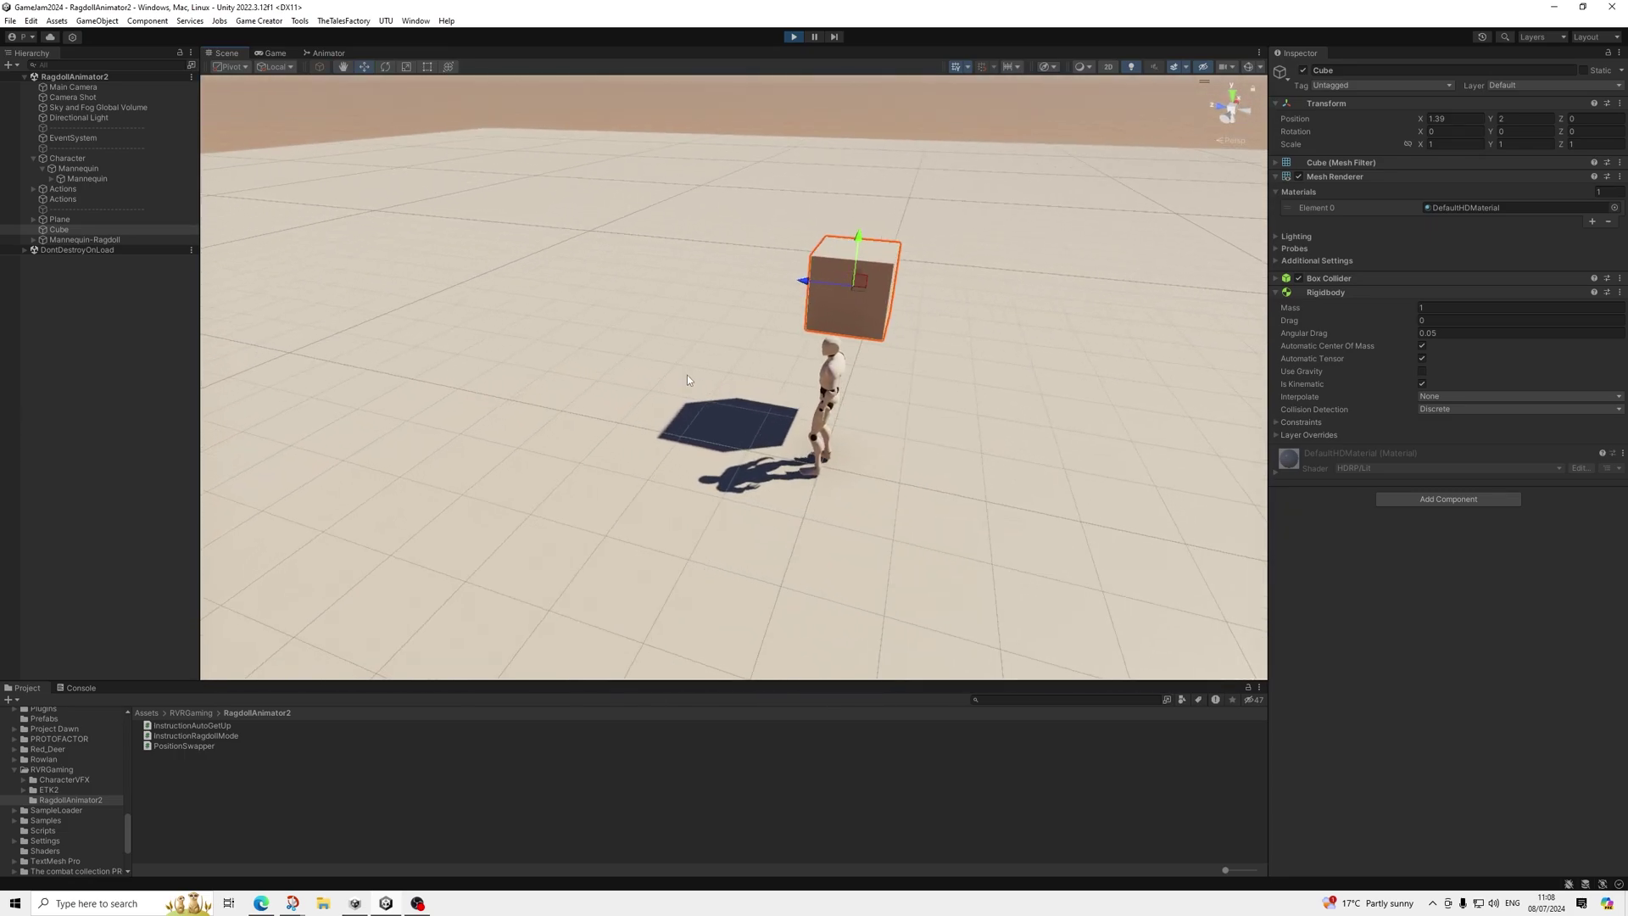
# Step: Move the first Actions object to a Z position of 9.92 and run its Move Character to Marker instruction
pyautogui.click(63, 189)
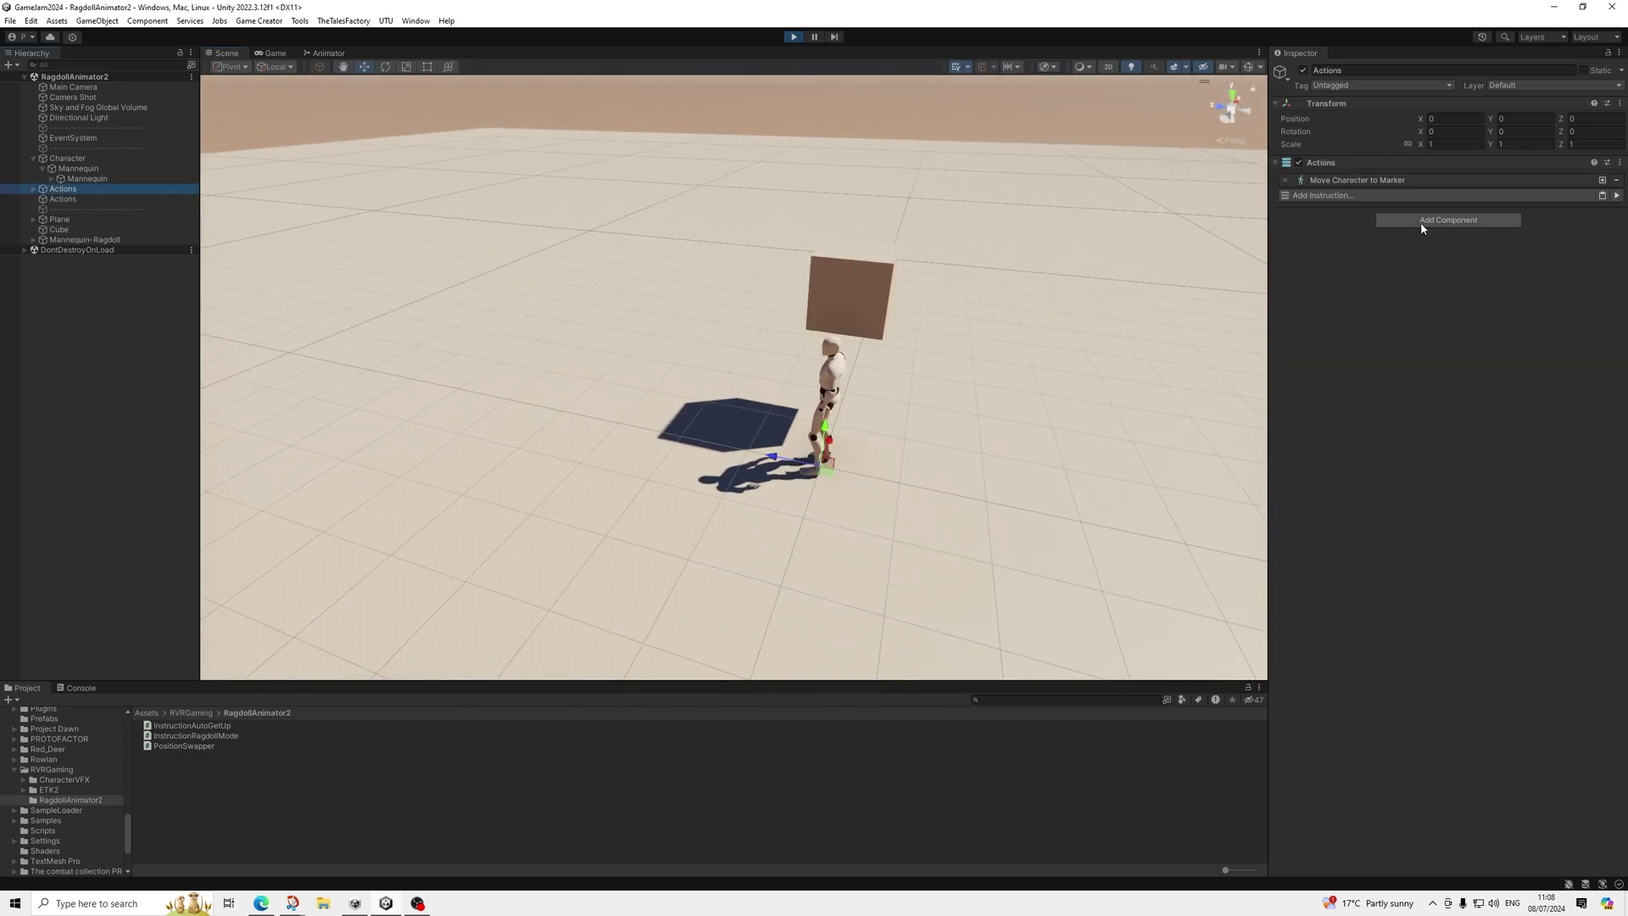
pyautogui.click(1616, 195)
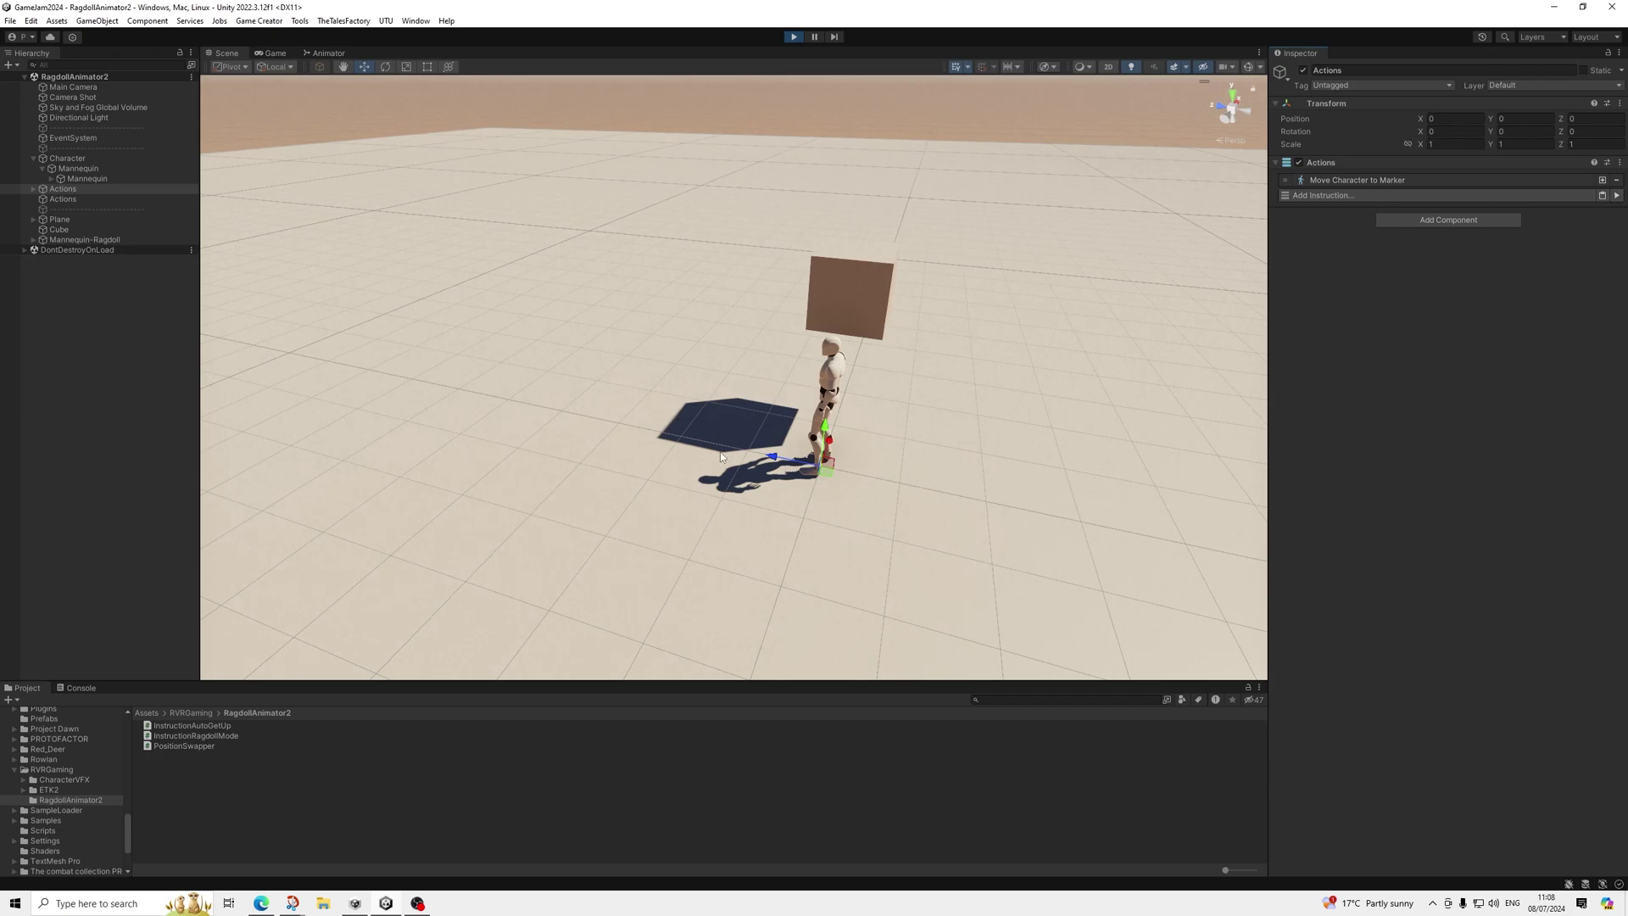
pyautogui.moveTo(773, 457); pyautogui.dragTo(283, 315)
pyautogui.click(1616, 196)
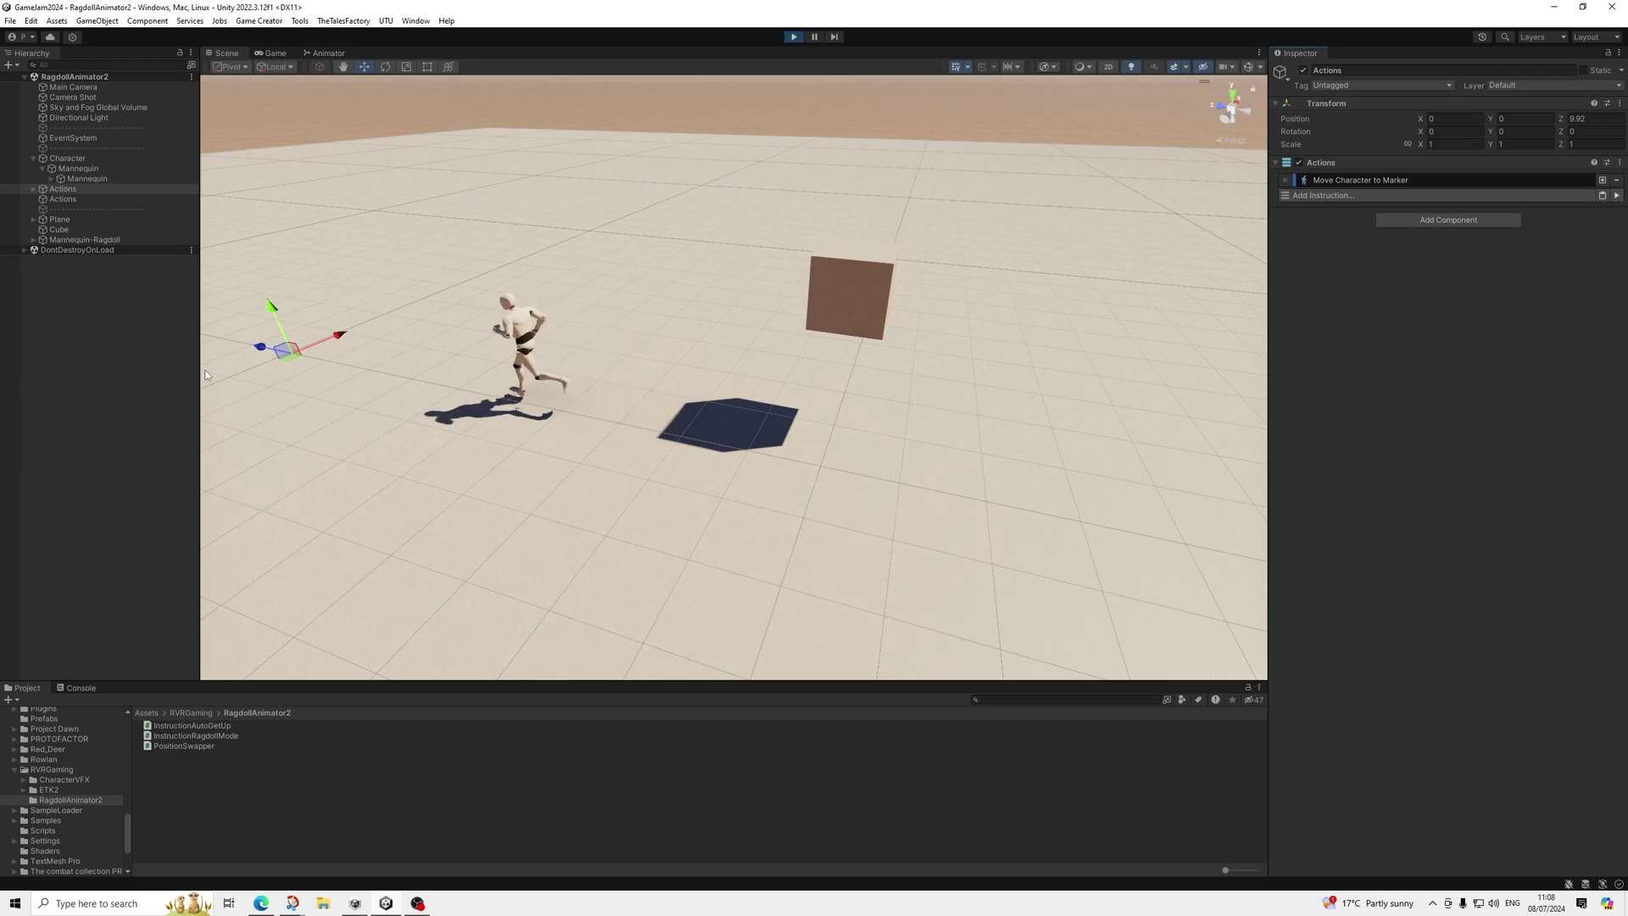
pyautogui.moveTo(398, 400)
pyautogui.mouseDown(button='right')
pyautogui.moveTo(1006, 469)
pyautogui.moveTo(843, 458)
pyautogui.moveTo(444, 510)
pyautogui.mouseUp(button='right')
pyautogui.press('f')
pyautogui.moveTo(571, 443)
pyautogui.keyDown('alt'); pyautogui.mouseDown()
pyautogui.moveTo(743, 393)
pyautogui.moveTo(1035, 404)
pyautogui.moveTo(831, 439)
pyautogui.moveTo(941, 455)
pyautogui.moveTo(944, 418)
pyautogui.moveTo(1071, 420)
pyautogui.moveTo(857, 385)
pyautogui.moveTo(974, 369)
pyautogui.mouseUp(); pyautogui.keyUp('alt')
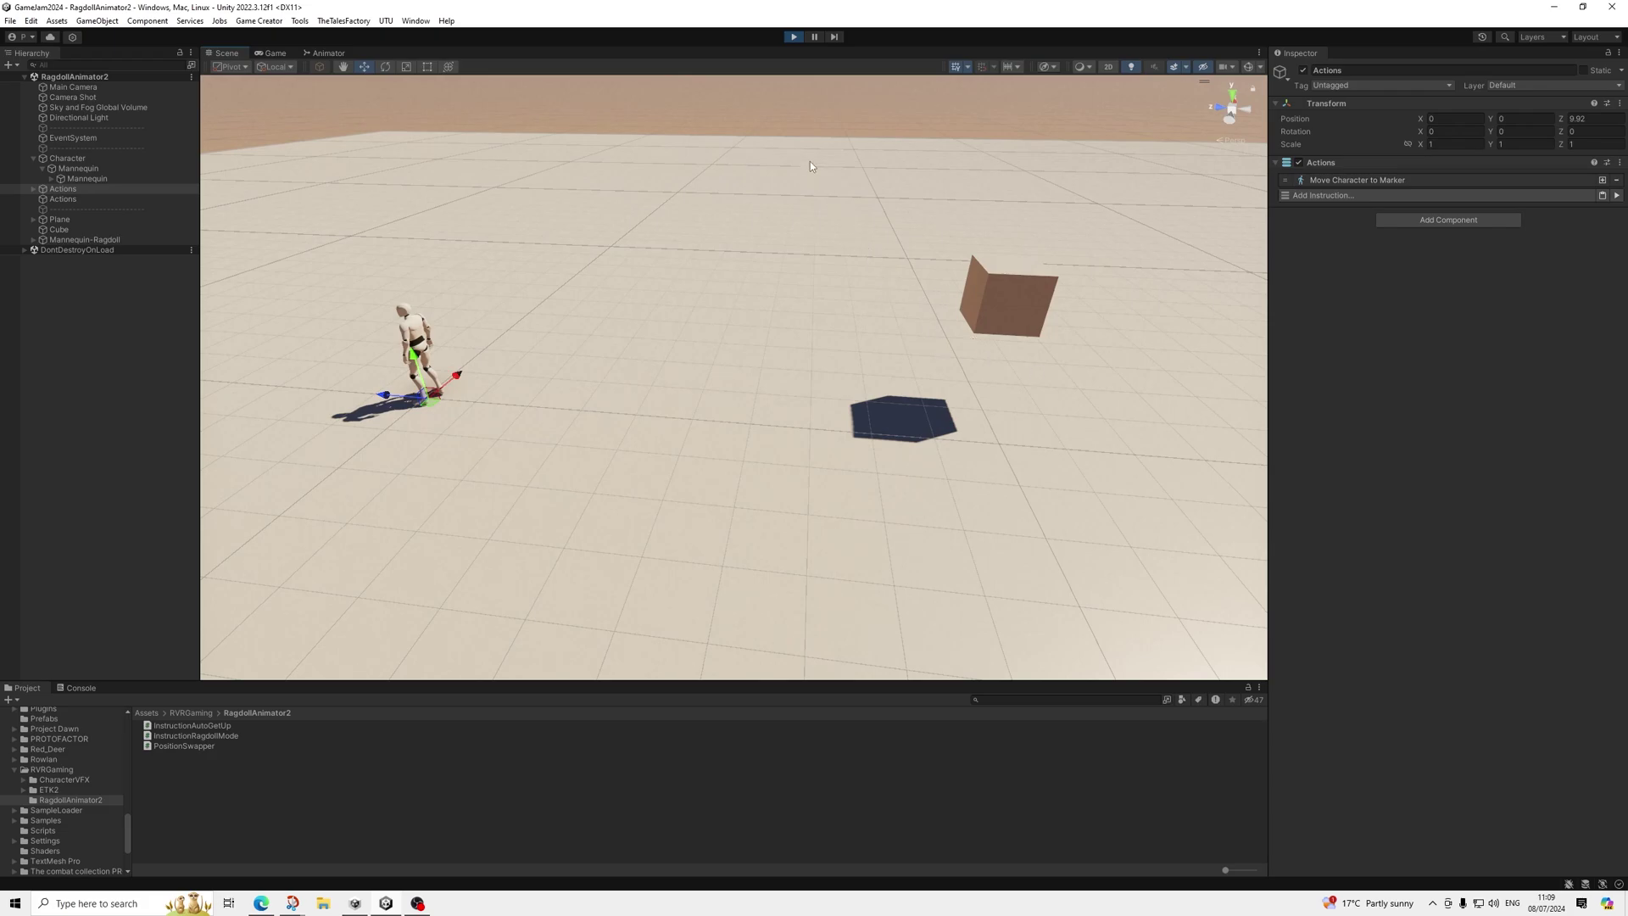
# Step: Test the second Actions object's Set Auto Get Up and Set Ragdoll Mode instructions on the mannequin, and exit play mode
pyautogui.click(88, 179)
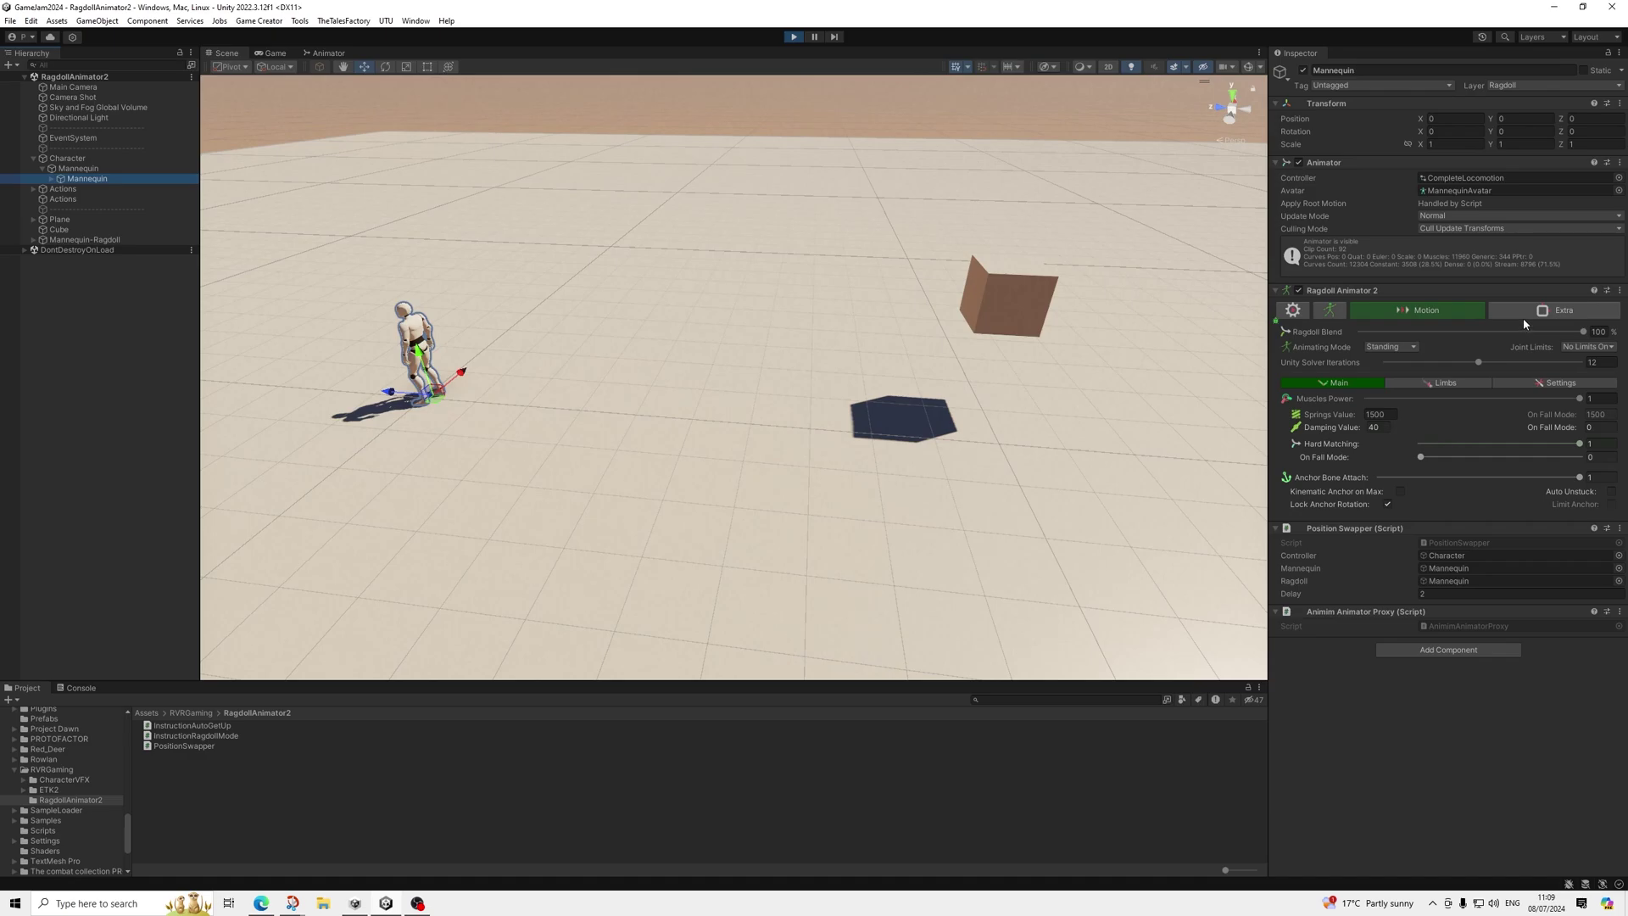
pyautogui.click(162, 189)
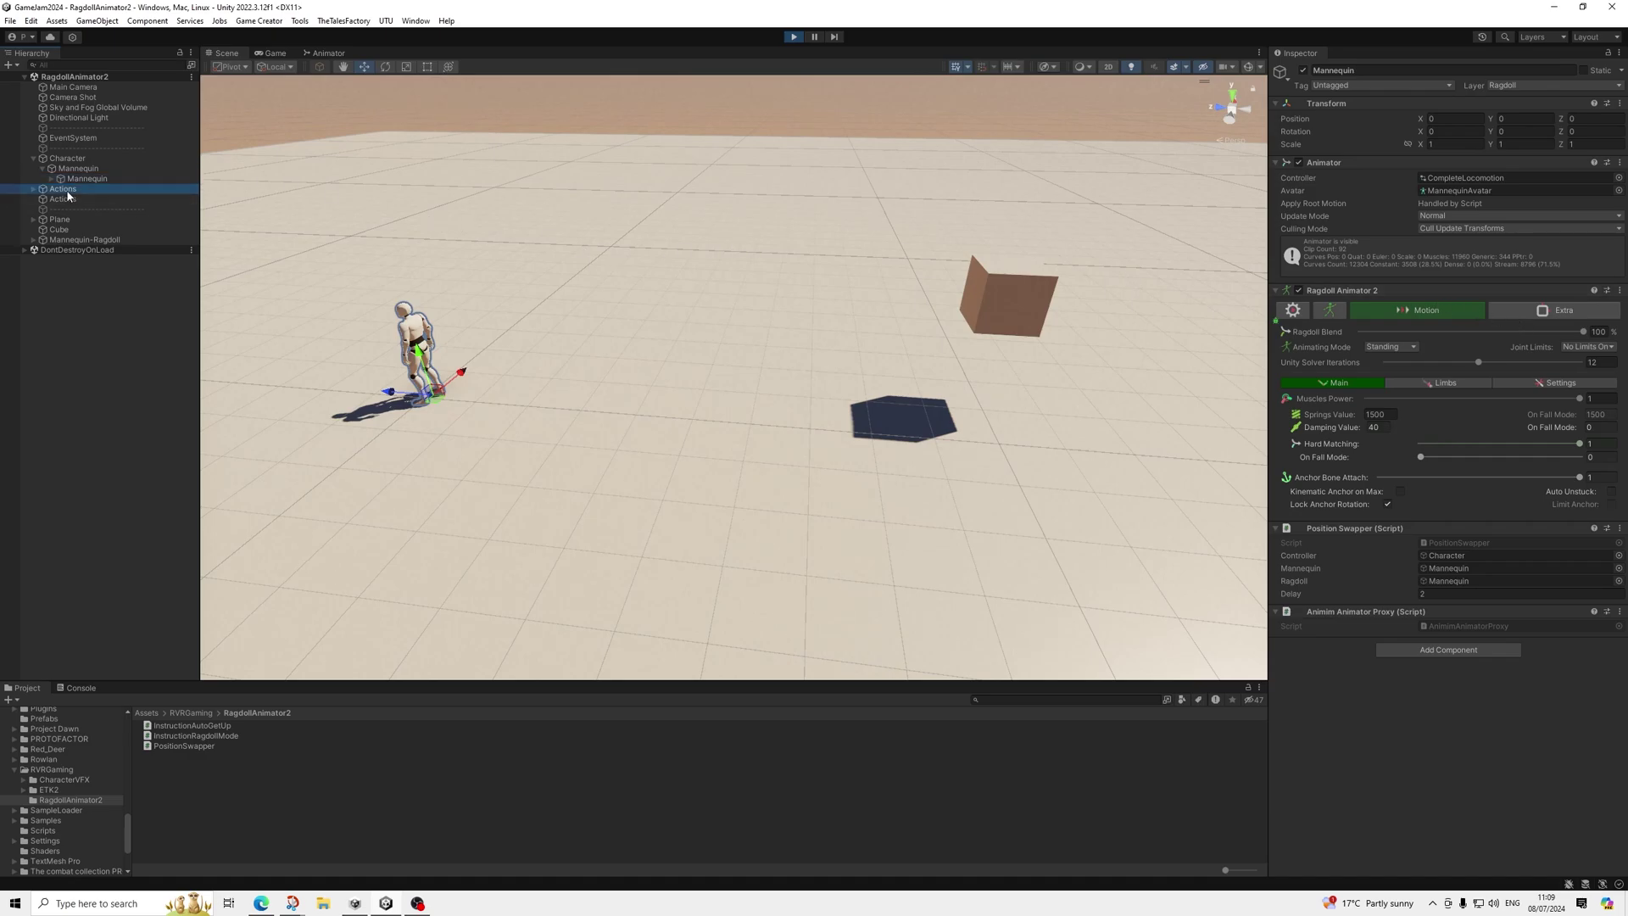
pyautogui.click(162, 199)
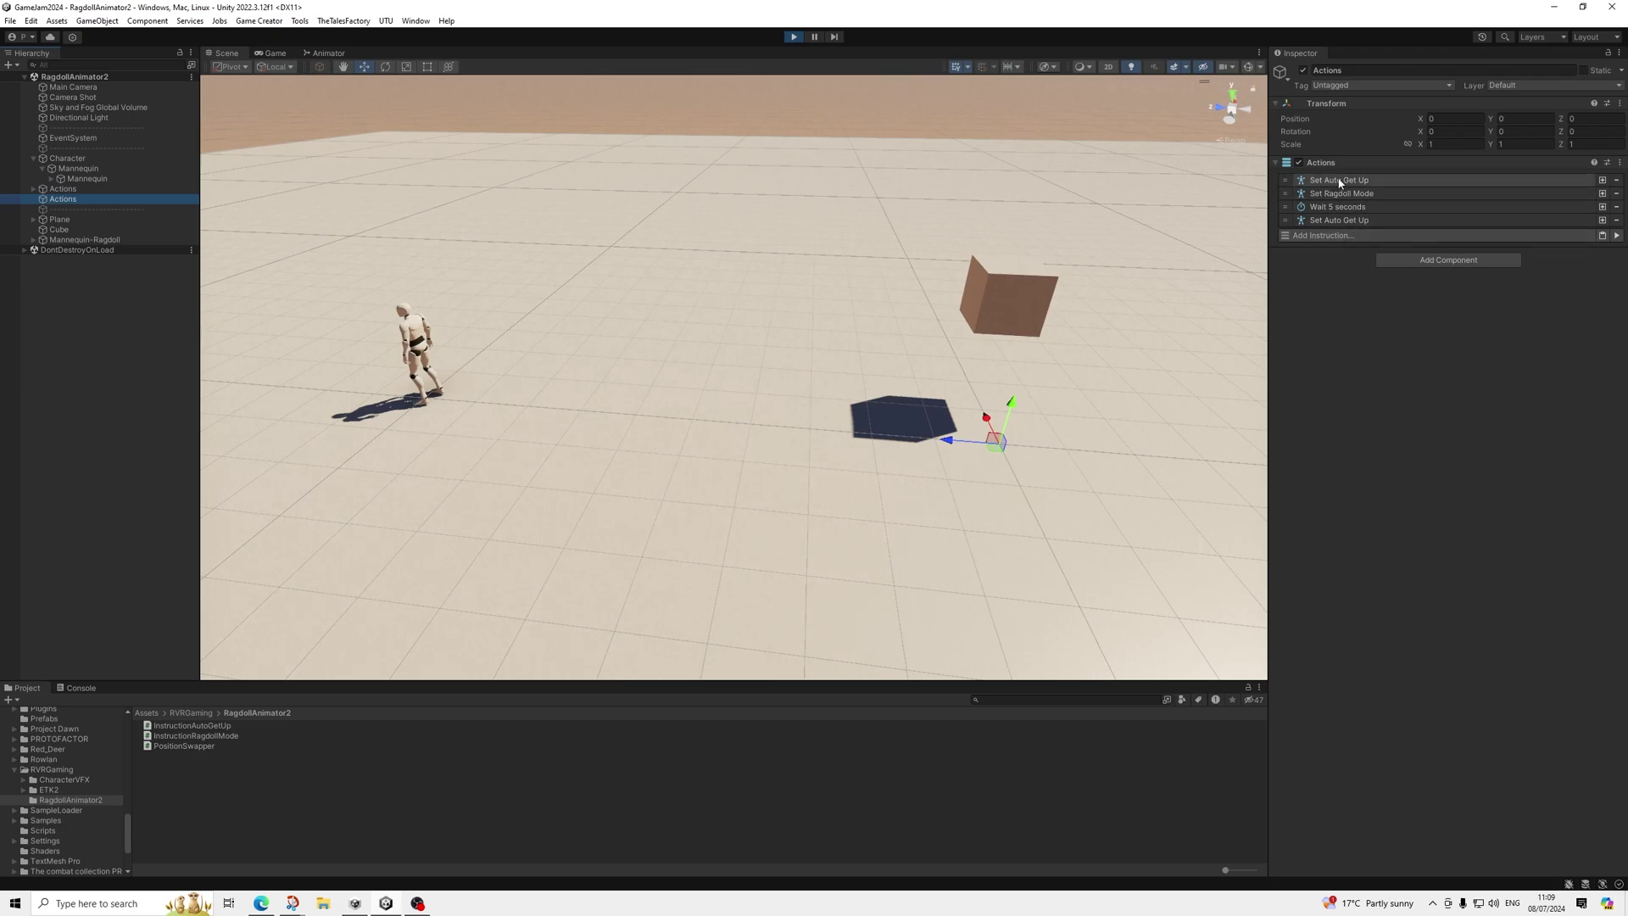
pyautogui.click(1617, 238)
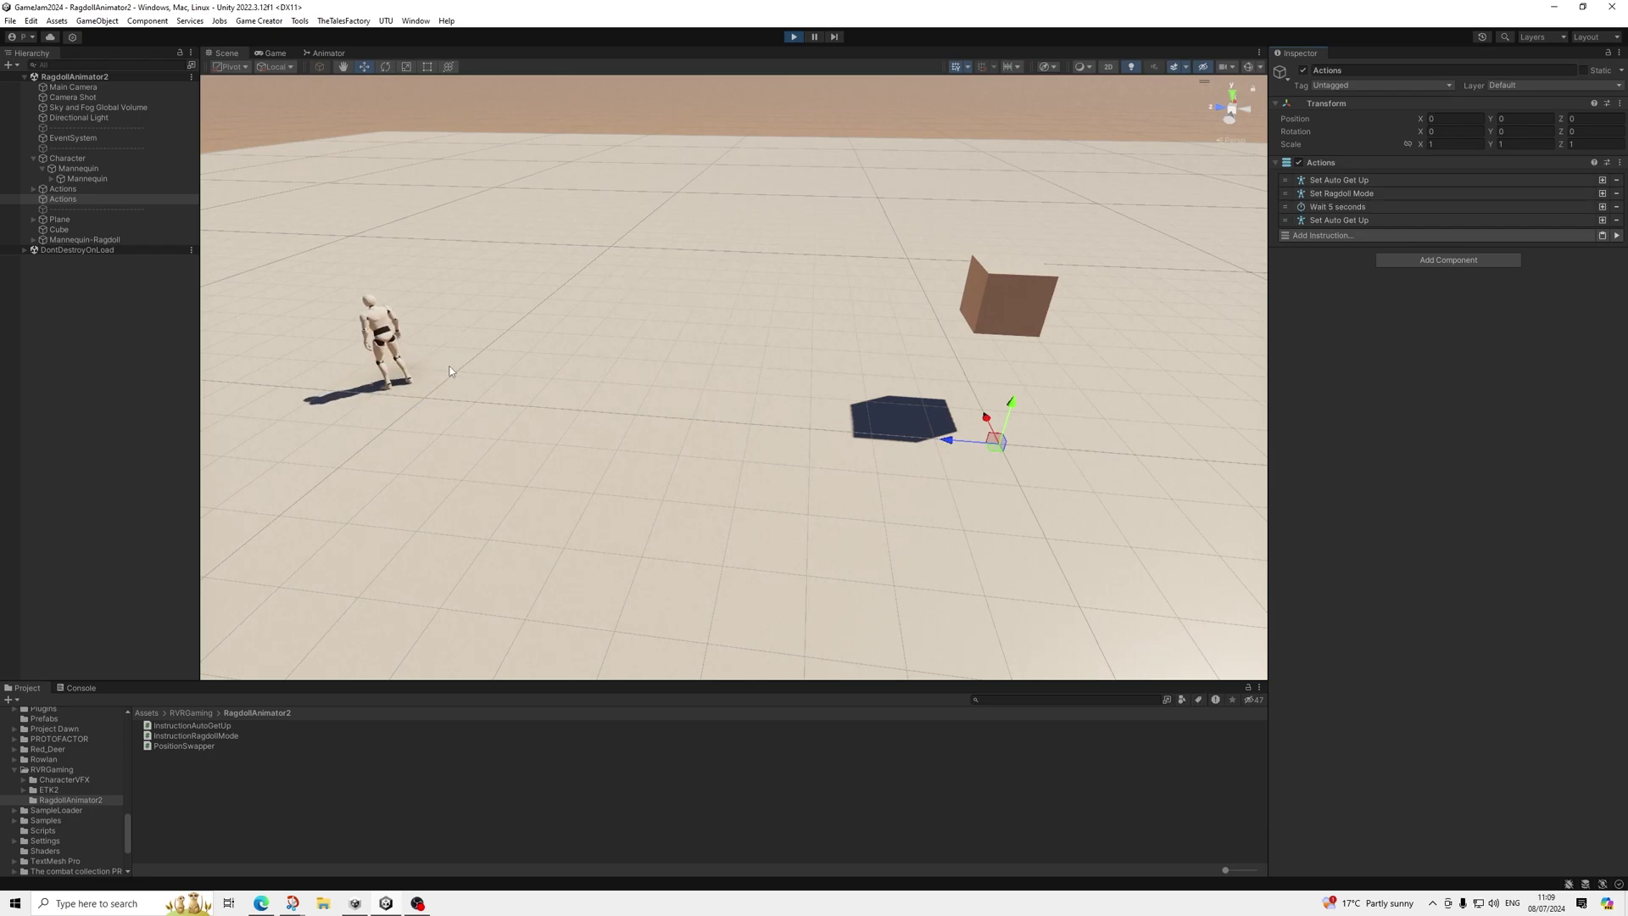
pyautogui.moveTo(461, 367); pyautogui.dragTo(836, 56, button='right')
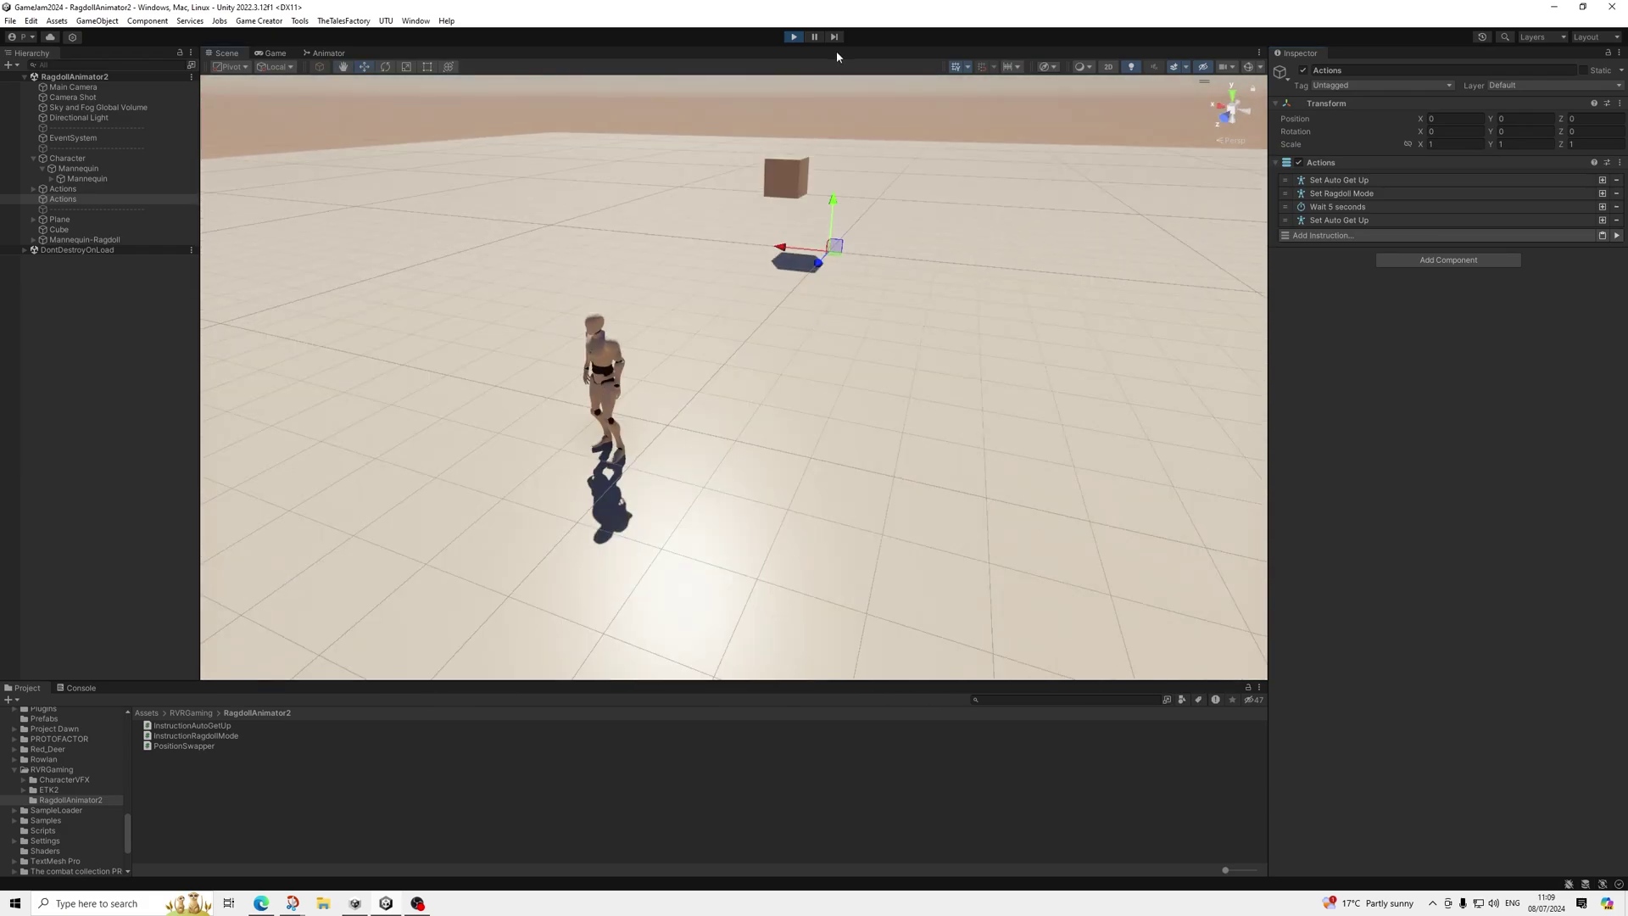
pyautogui.click(791, 38)
# Step: Delete the existing Character object from the scene
pyautogui.moveTo(852, 386); pyautogui.dragTo(601, 594, button='middle')
pyautogui.moveTo(760, 453); pyautogui.dragTo(675, 444, button='right')
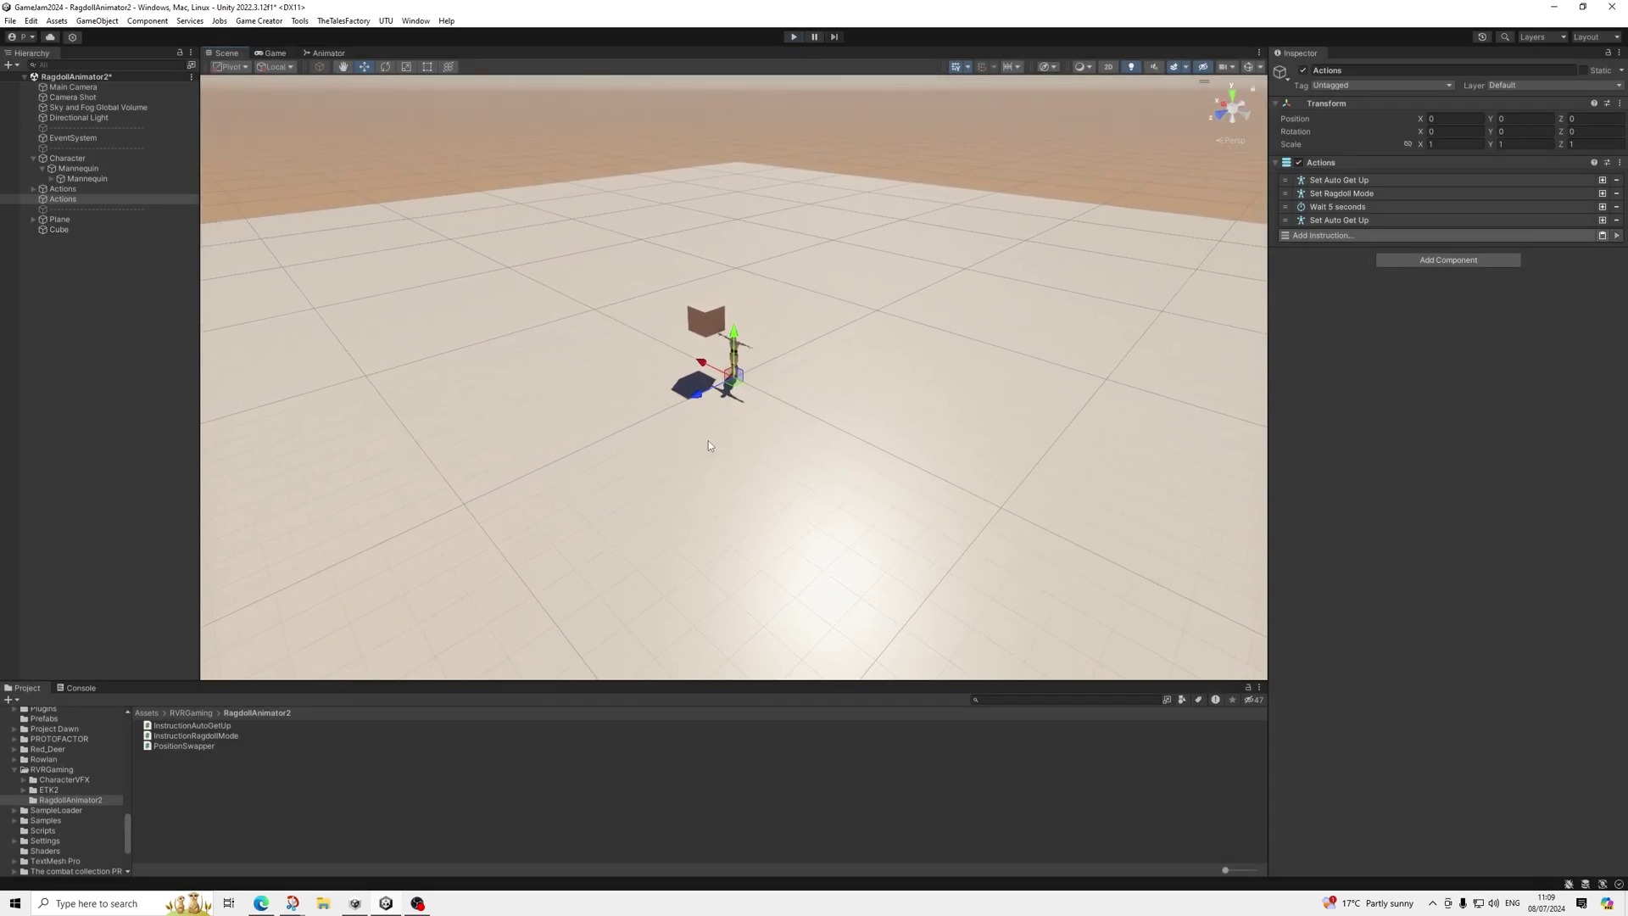
pyautogui.scroll(5, 709, 440)
pyautogui.moveTo(779, 390); pyautogui.dragTo(719, 515, button='middle')
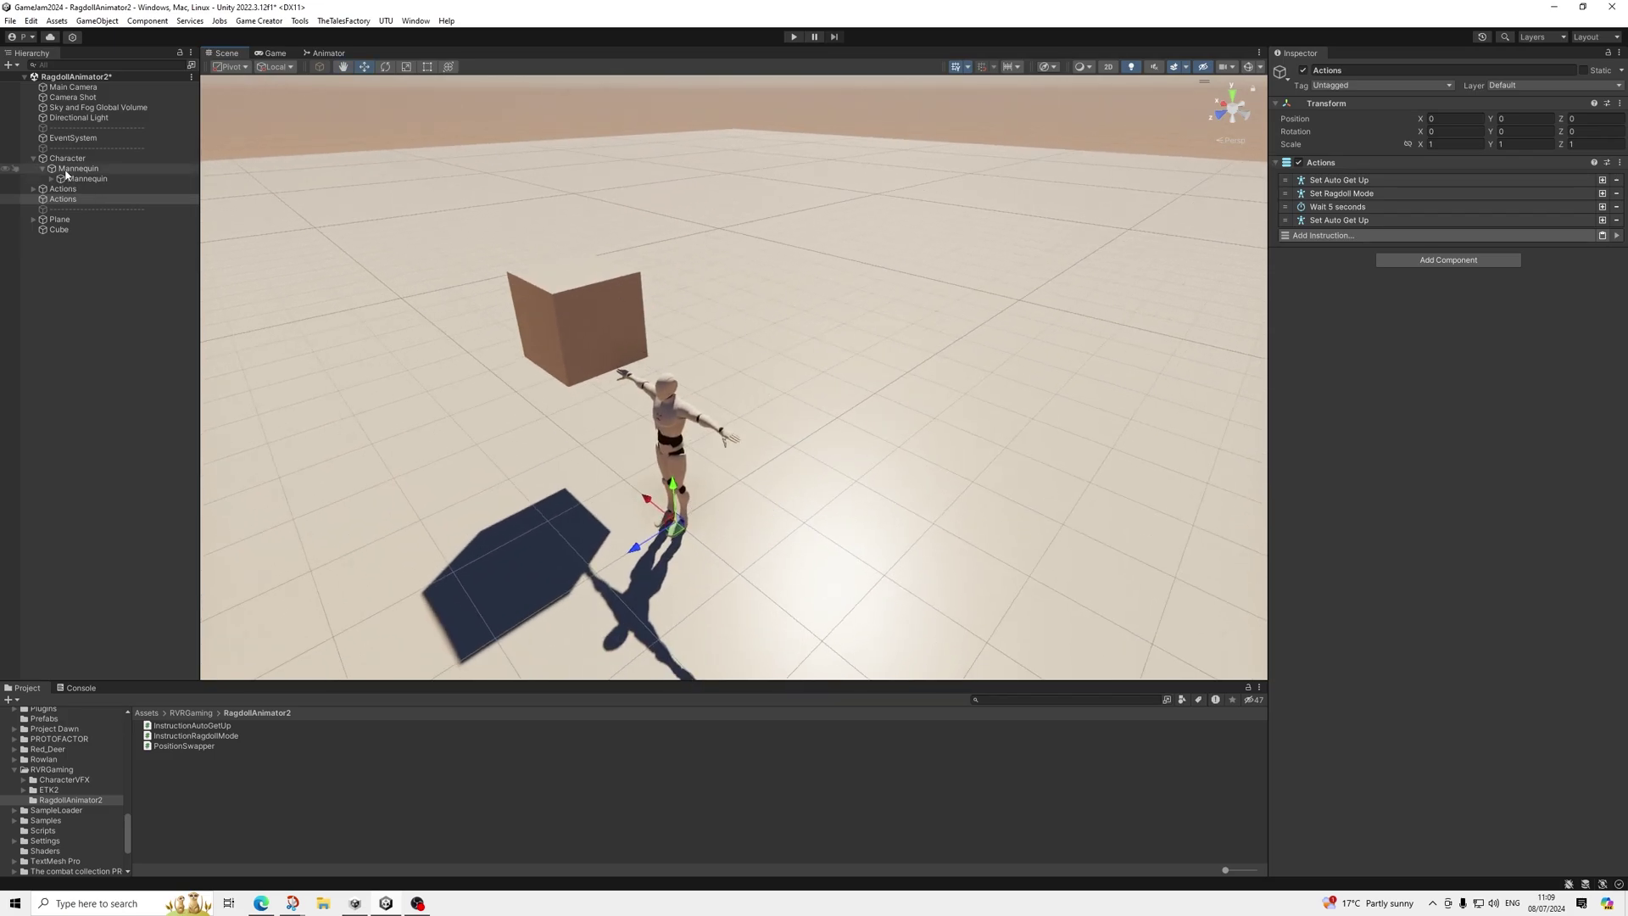
pyautogui.click(89, 158)
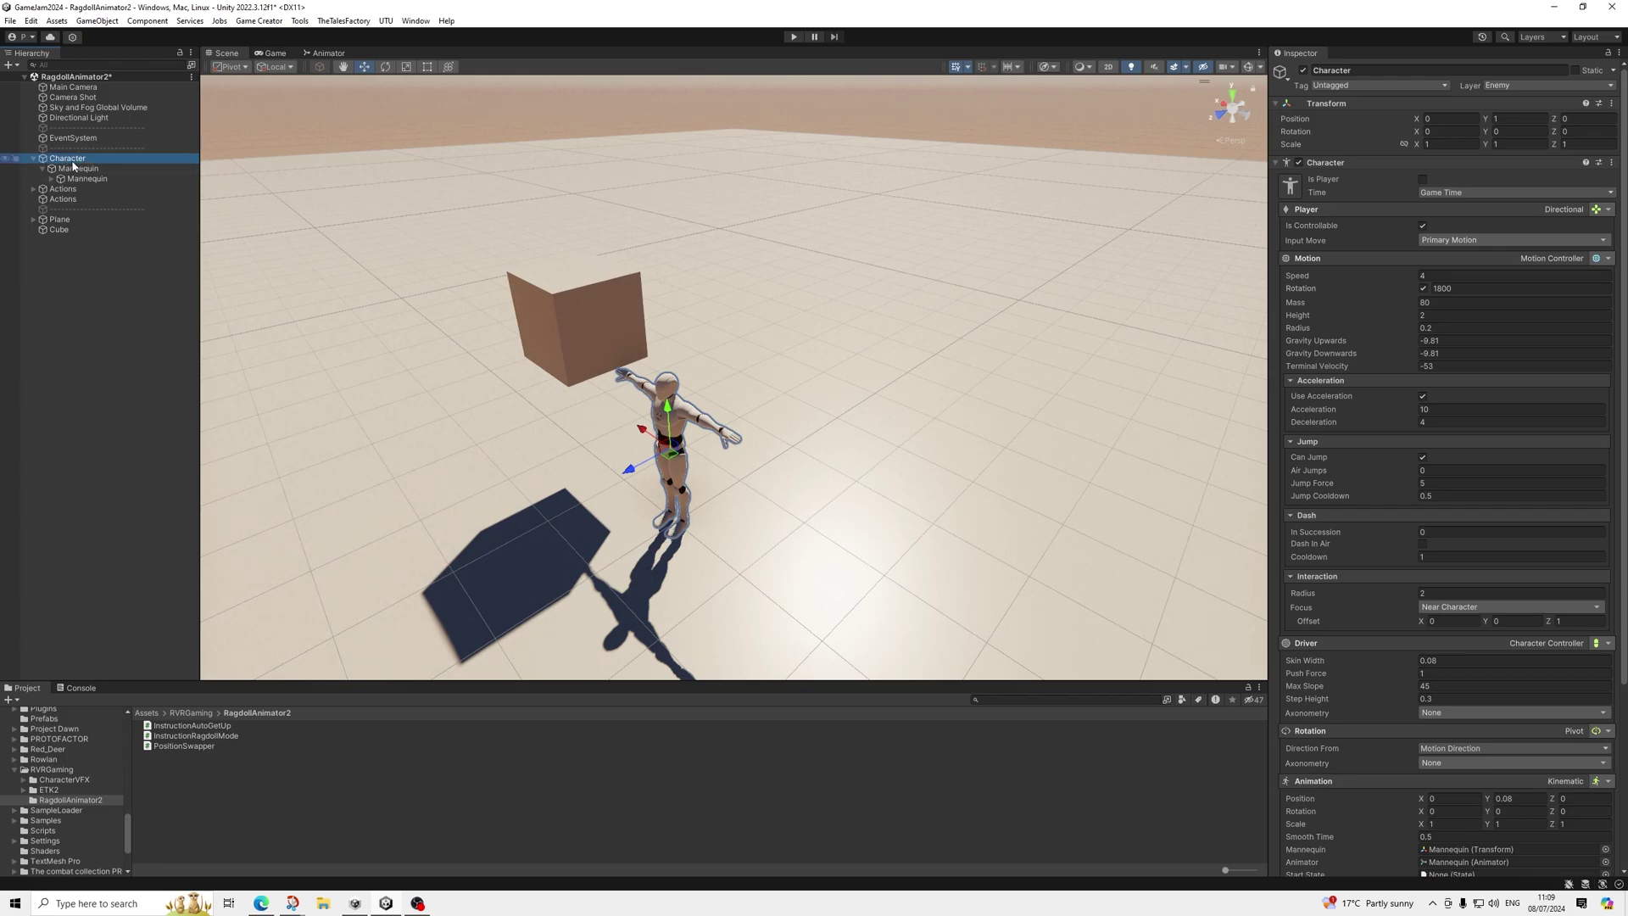
pyautogui.press('Delete')
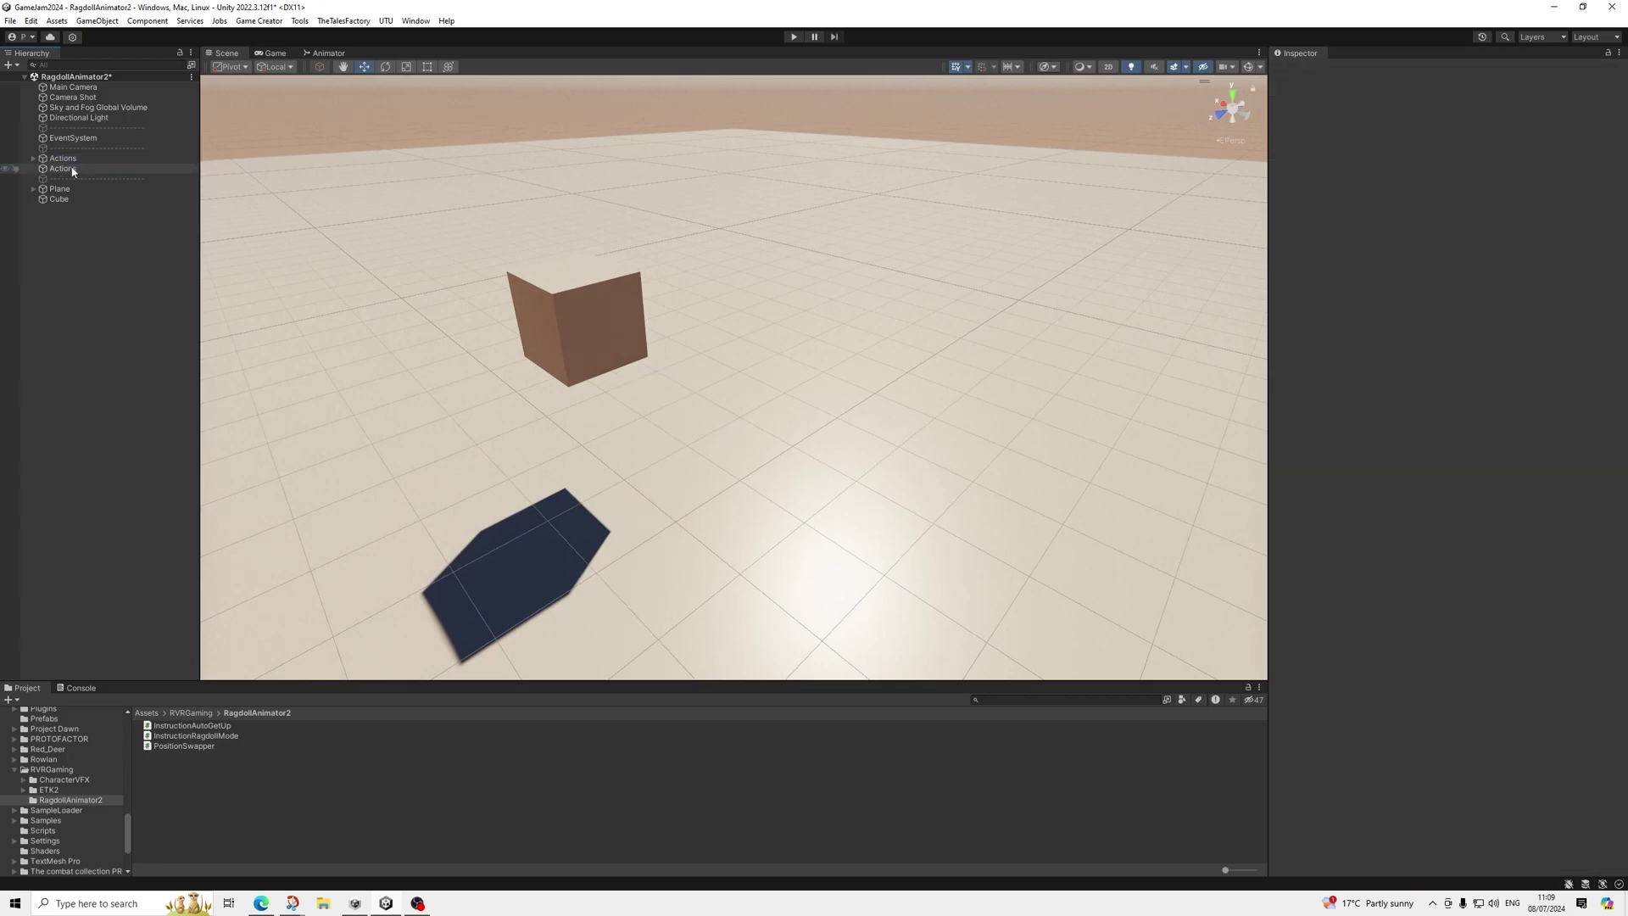
# Step: Create a new Game Creator Character in the scene, keeping its default name
pyautogui.rightClick(97, 284)
pyautogui.moveTo(212, 452)
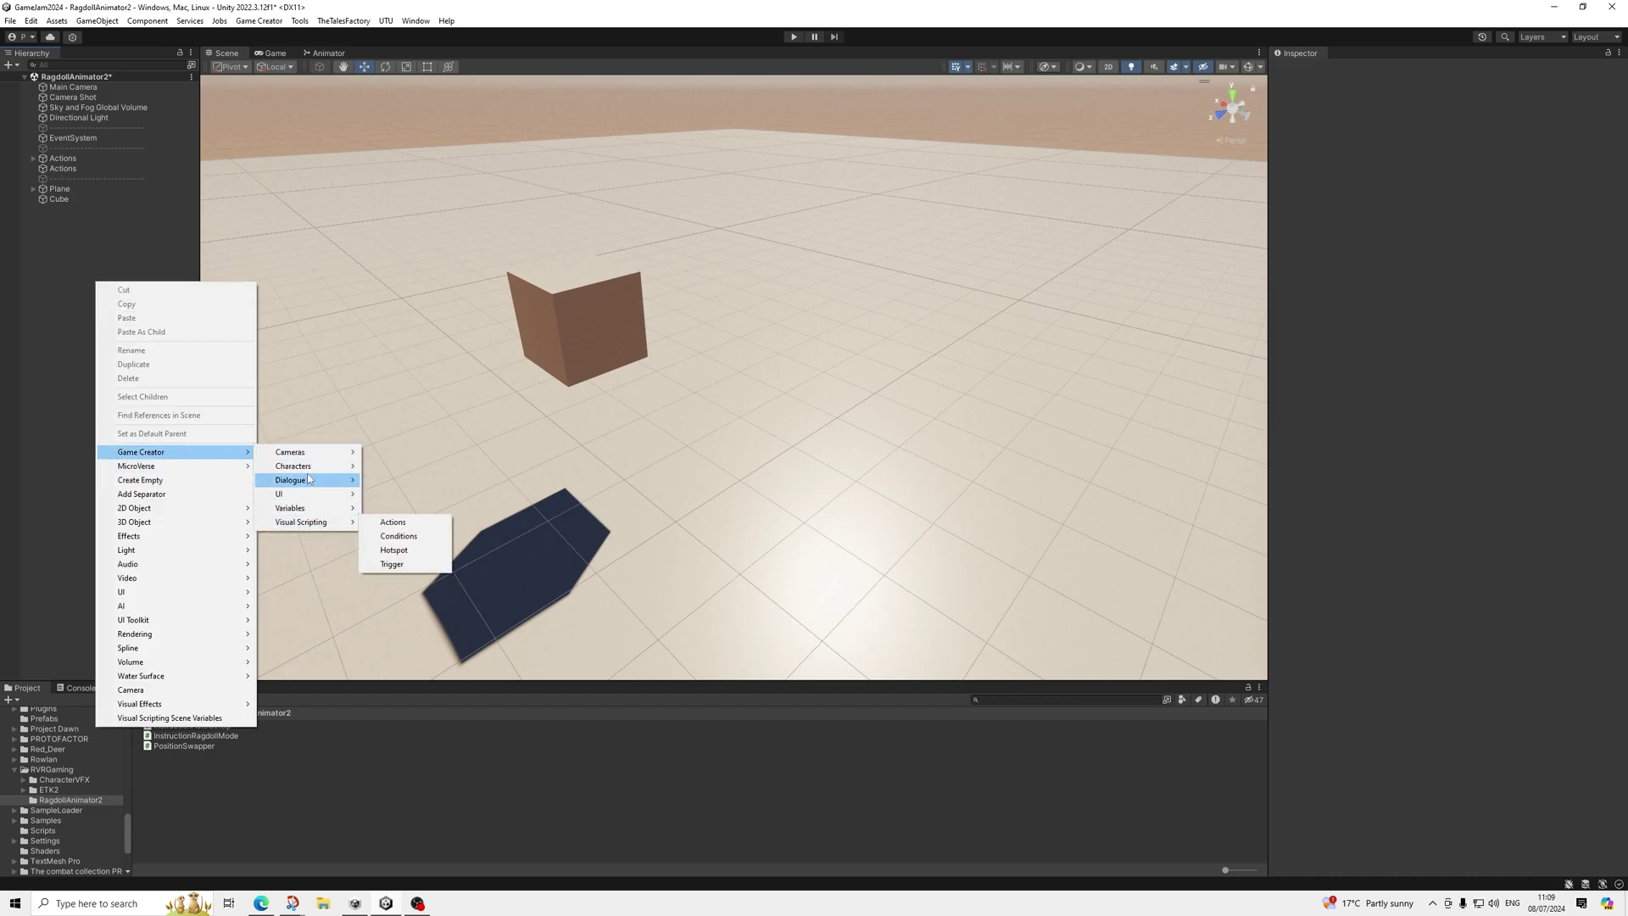
pyautogui.moveTo(335, 465)
pyautogui.click(395, 467)
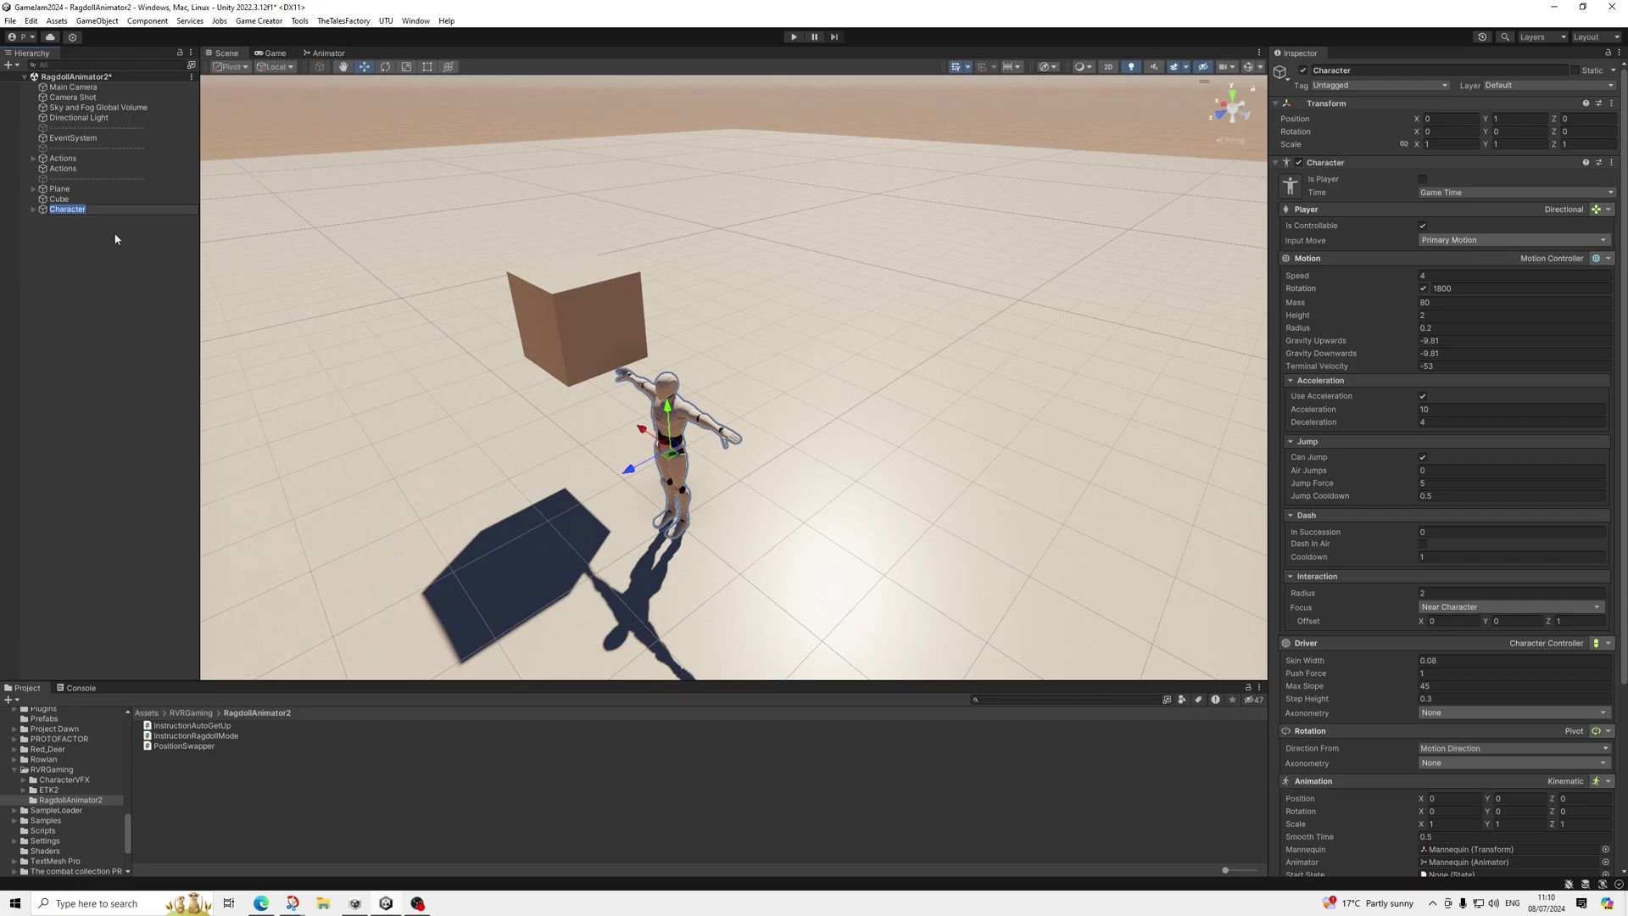
pyautogui.scroll(-5, 1477, 522)
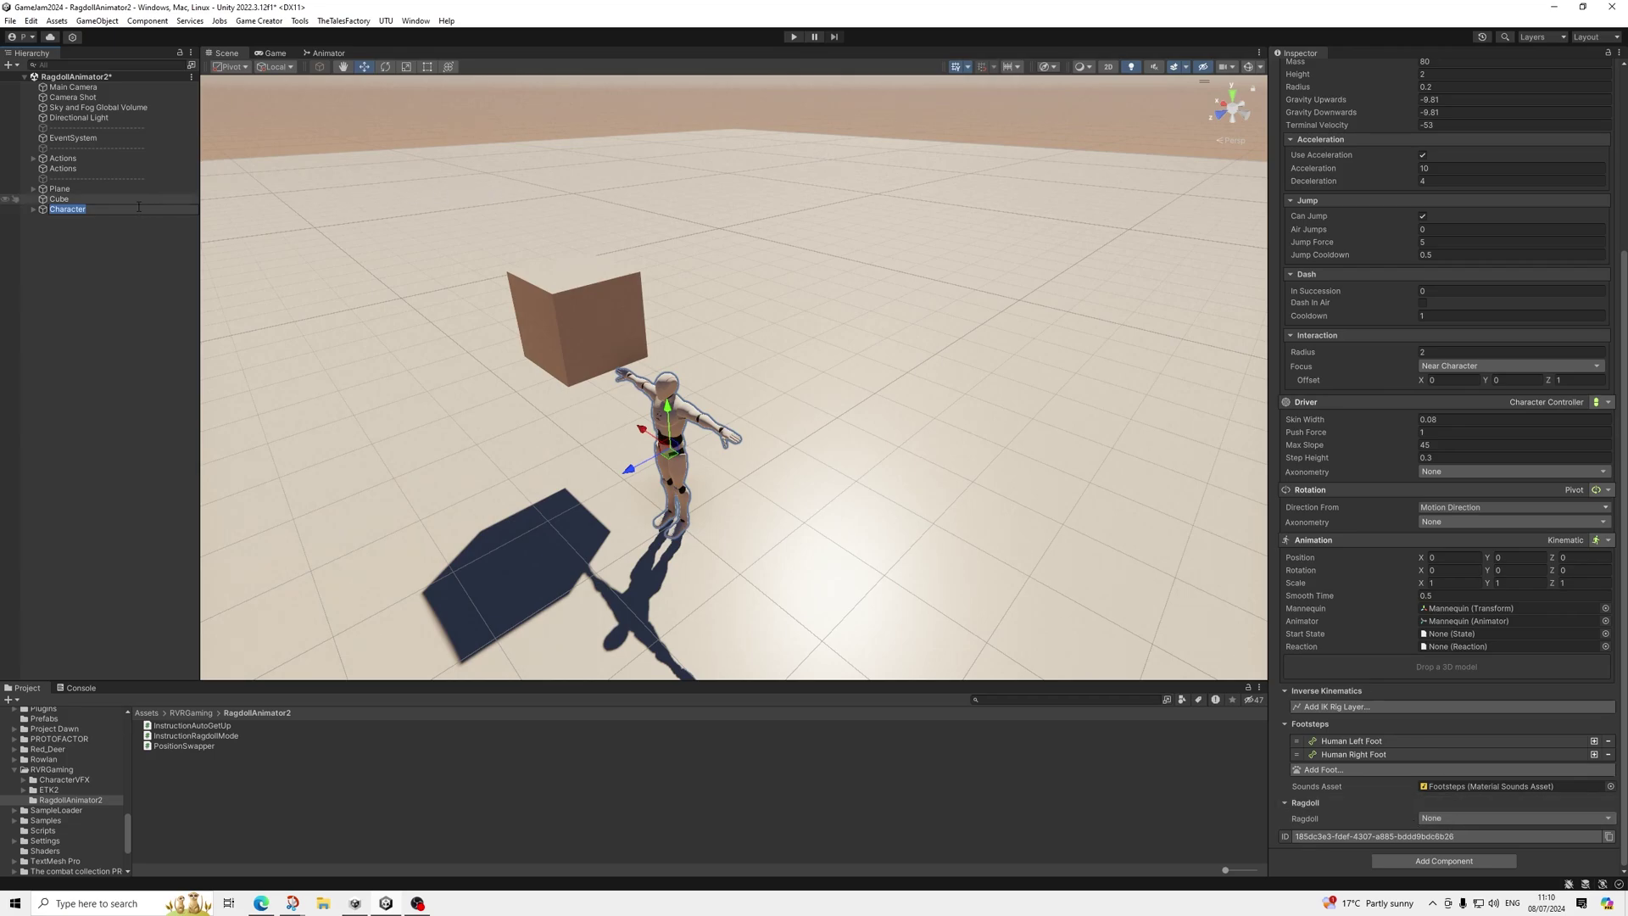
pyautogui.click(83, 222)
# Step: Add a Ragdoll Animator 2 component to the Character's innermost Mannequin and auto-find its required bones
pyautogui.click(33, 209)
pyautogui.click(42, 219)
pyautogui.click(71, 228)
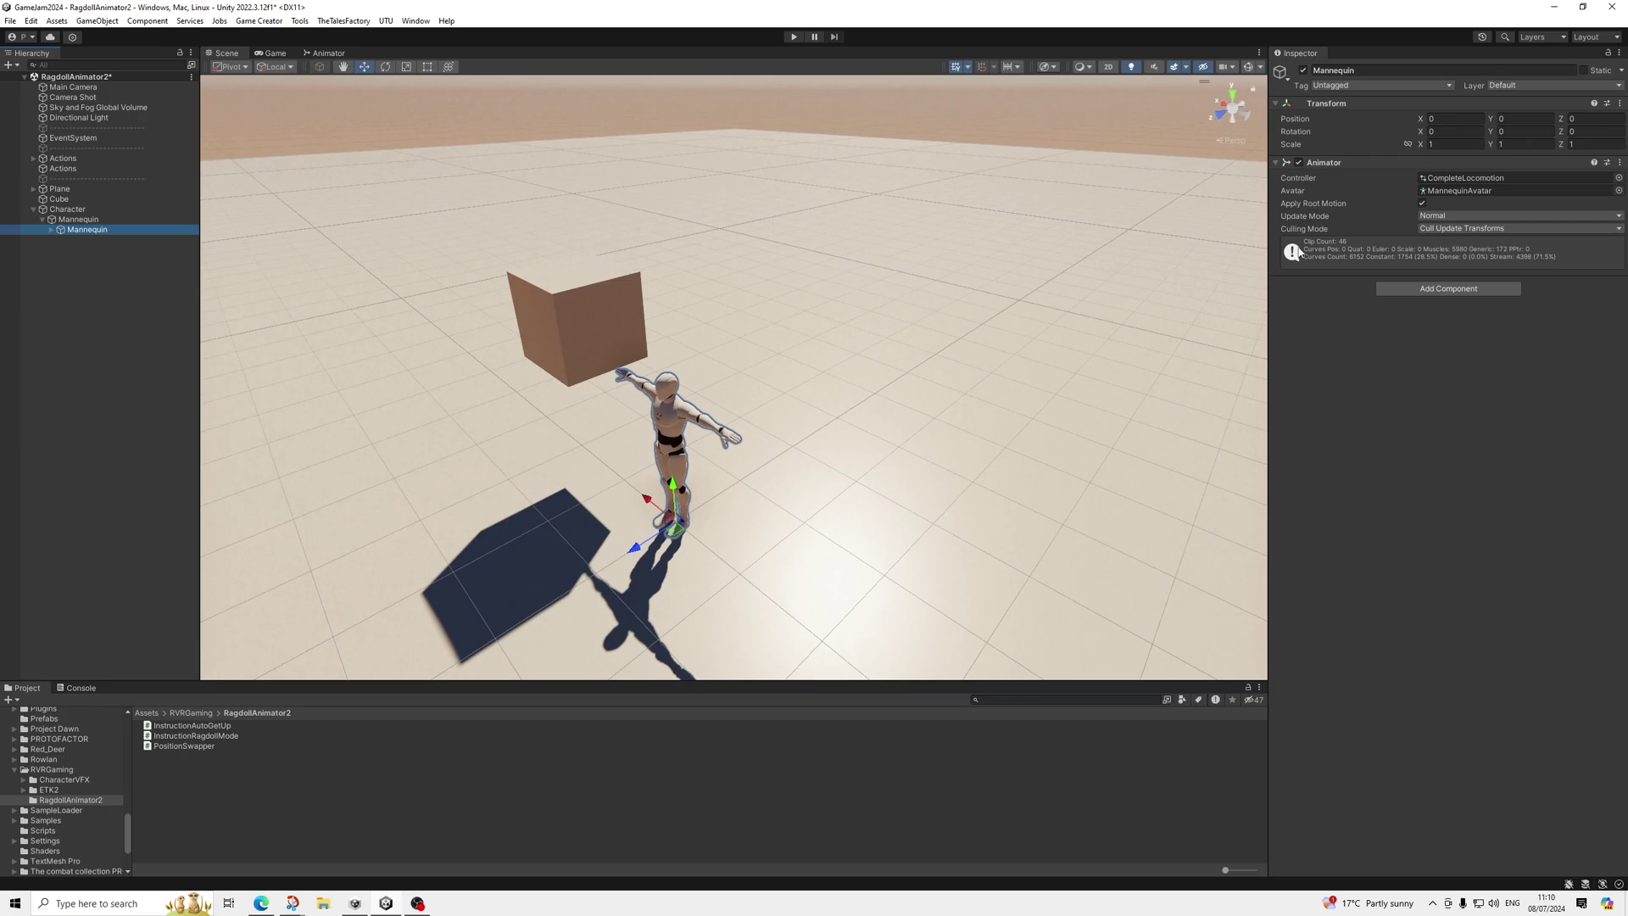
pyautogui.click(1464, 290)
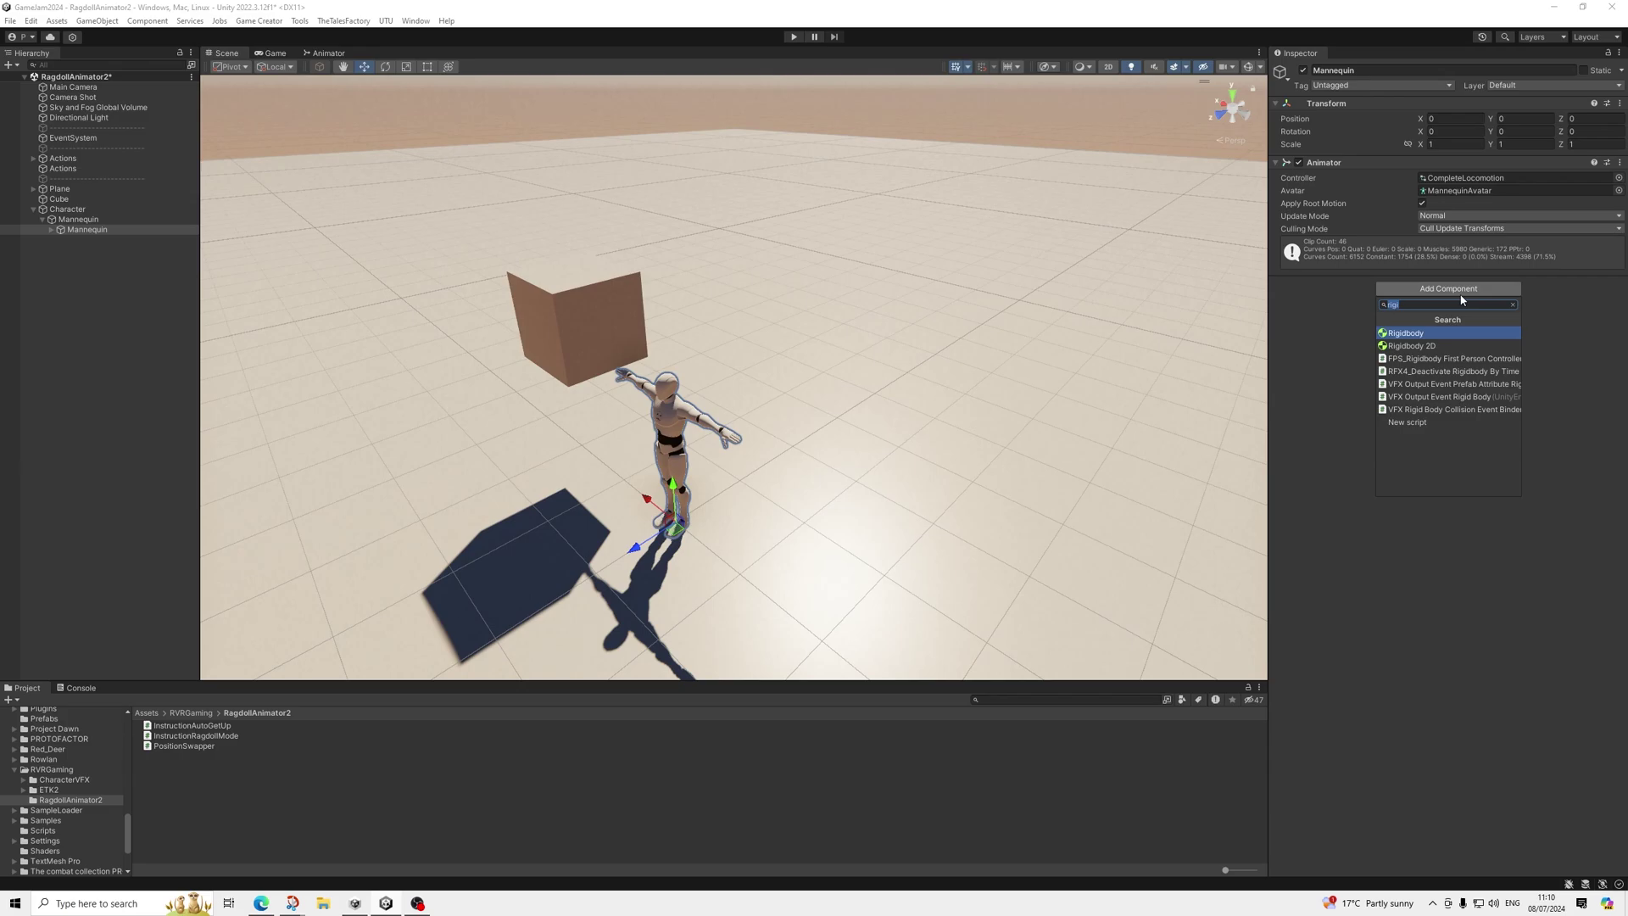
pyautogui.write('ragdo')
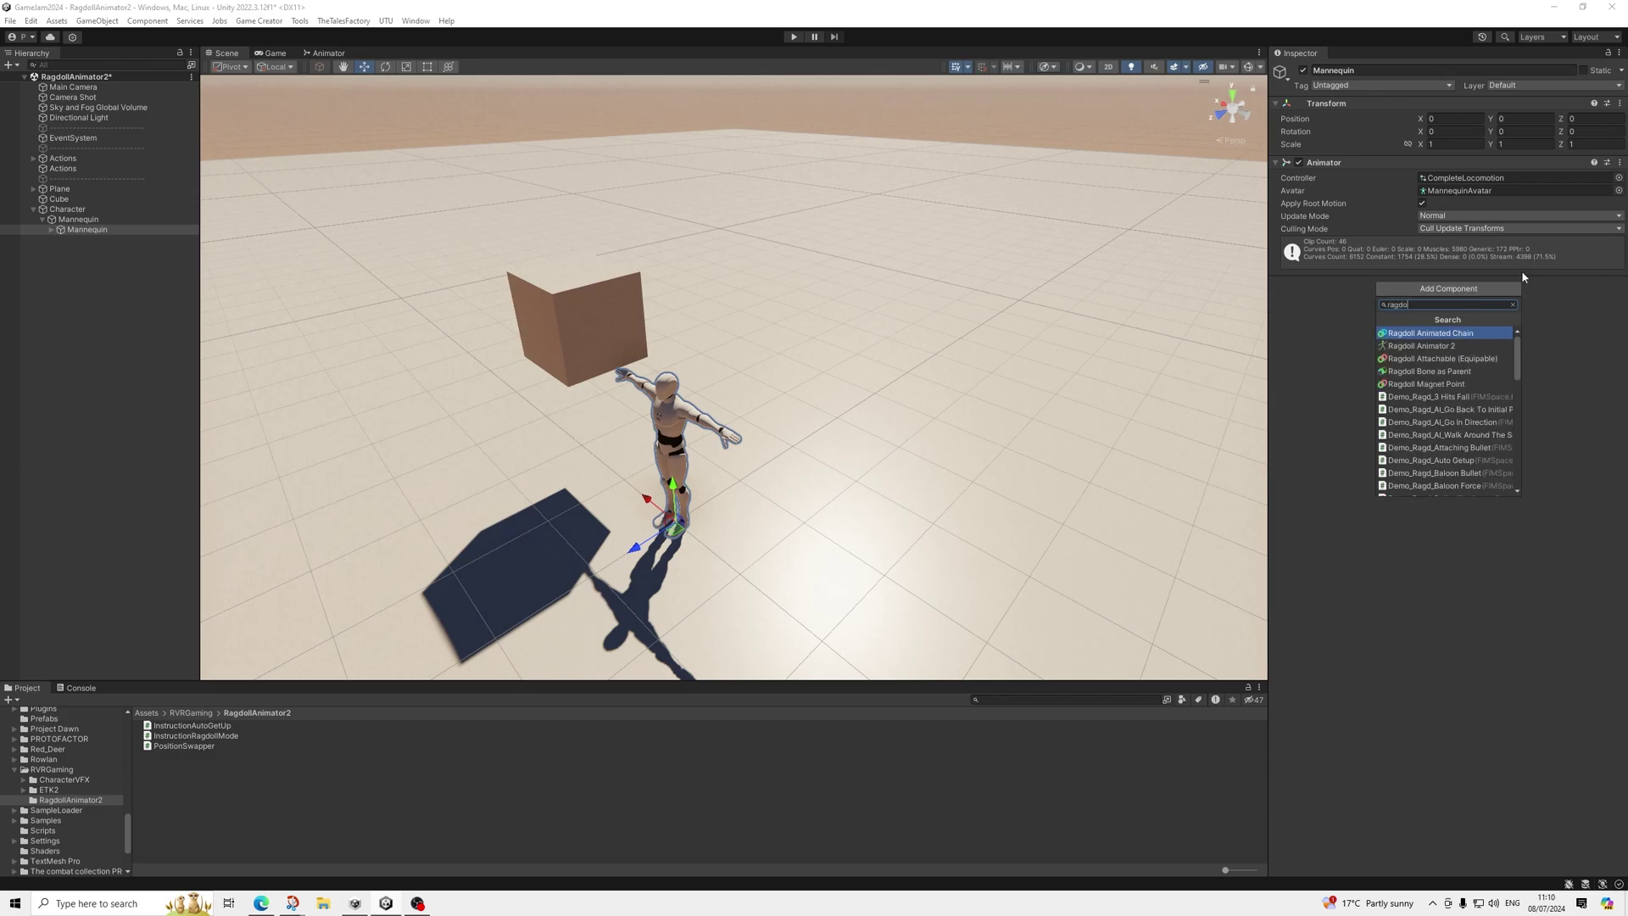
pyautogui.press('Down')
pyautogui.press('Return')
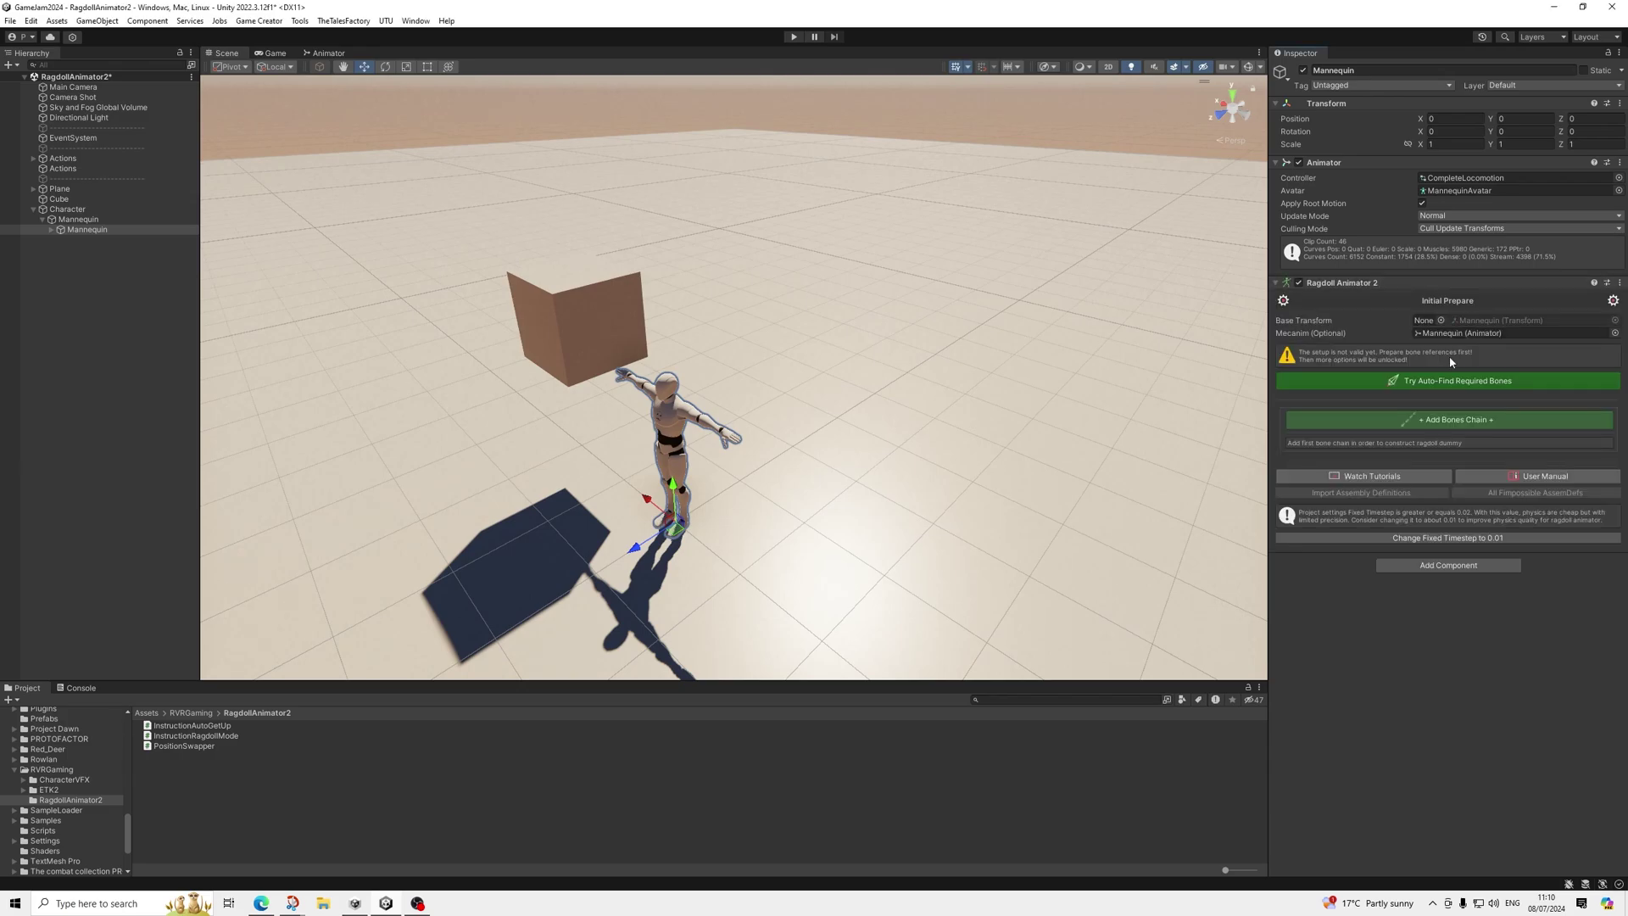
pyautogui.click(1438, 387)
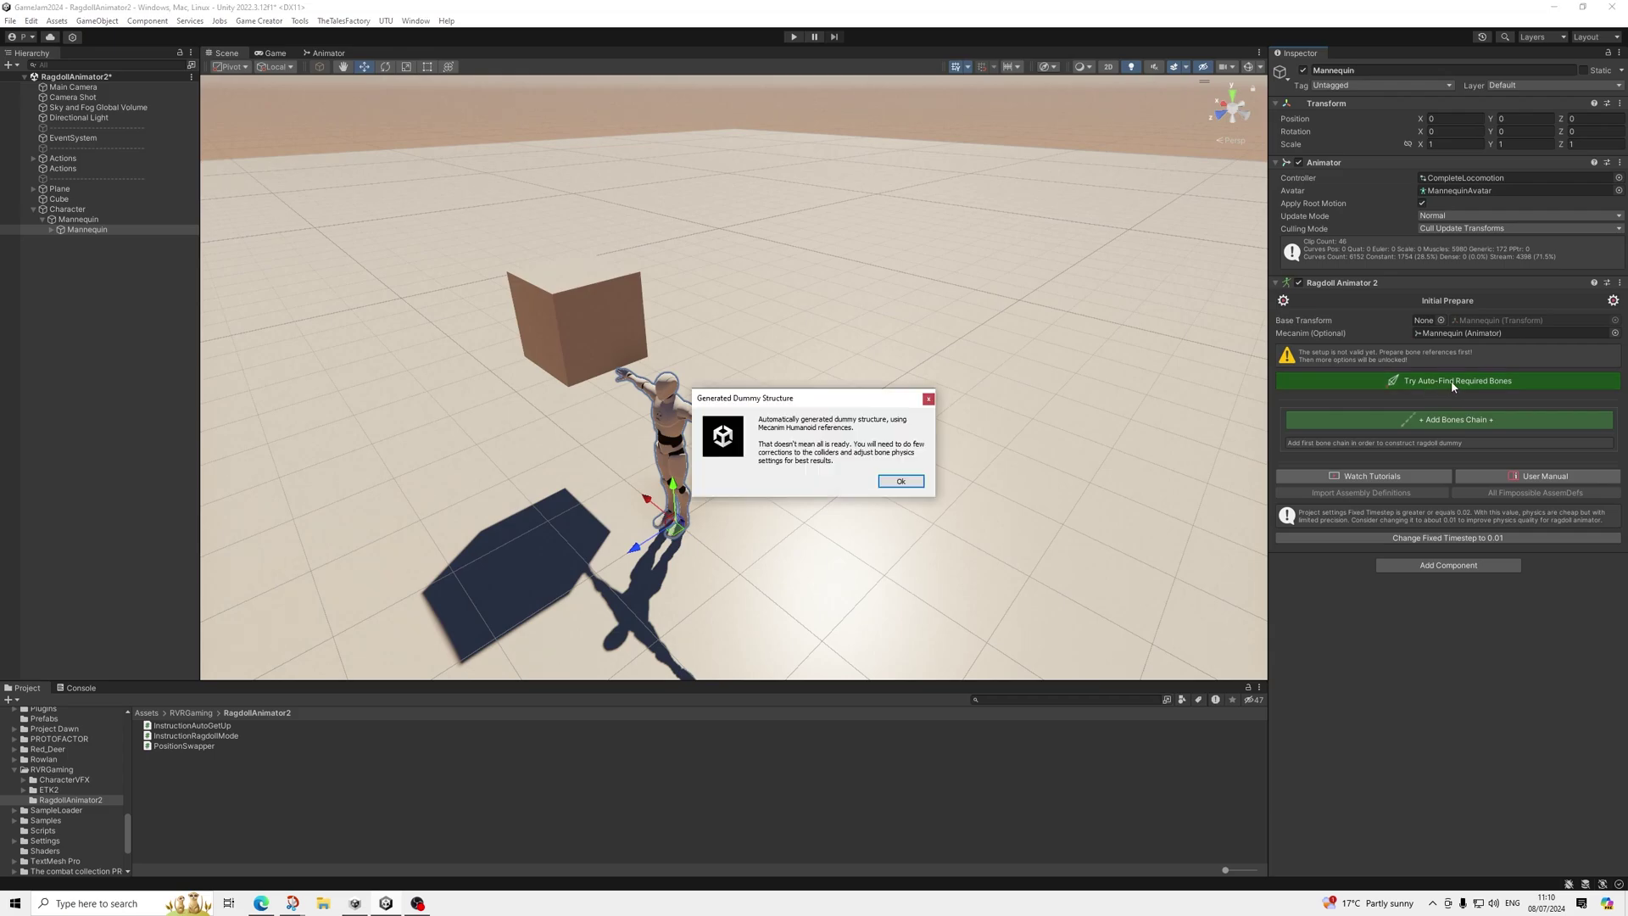
pyautogui.click(904, 482)
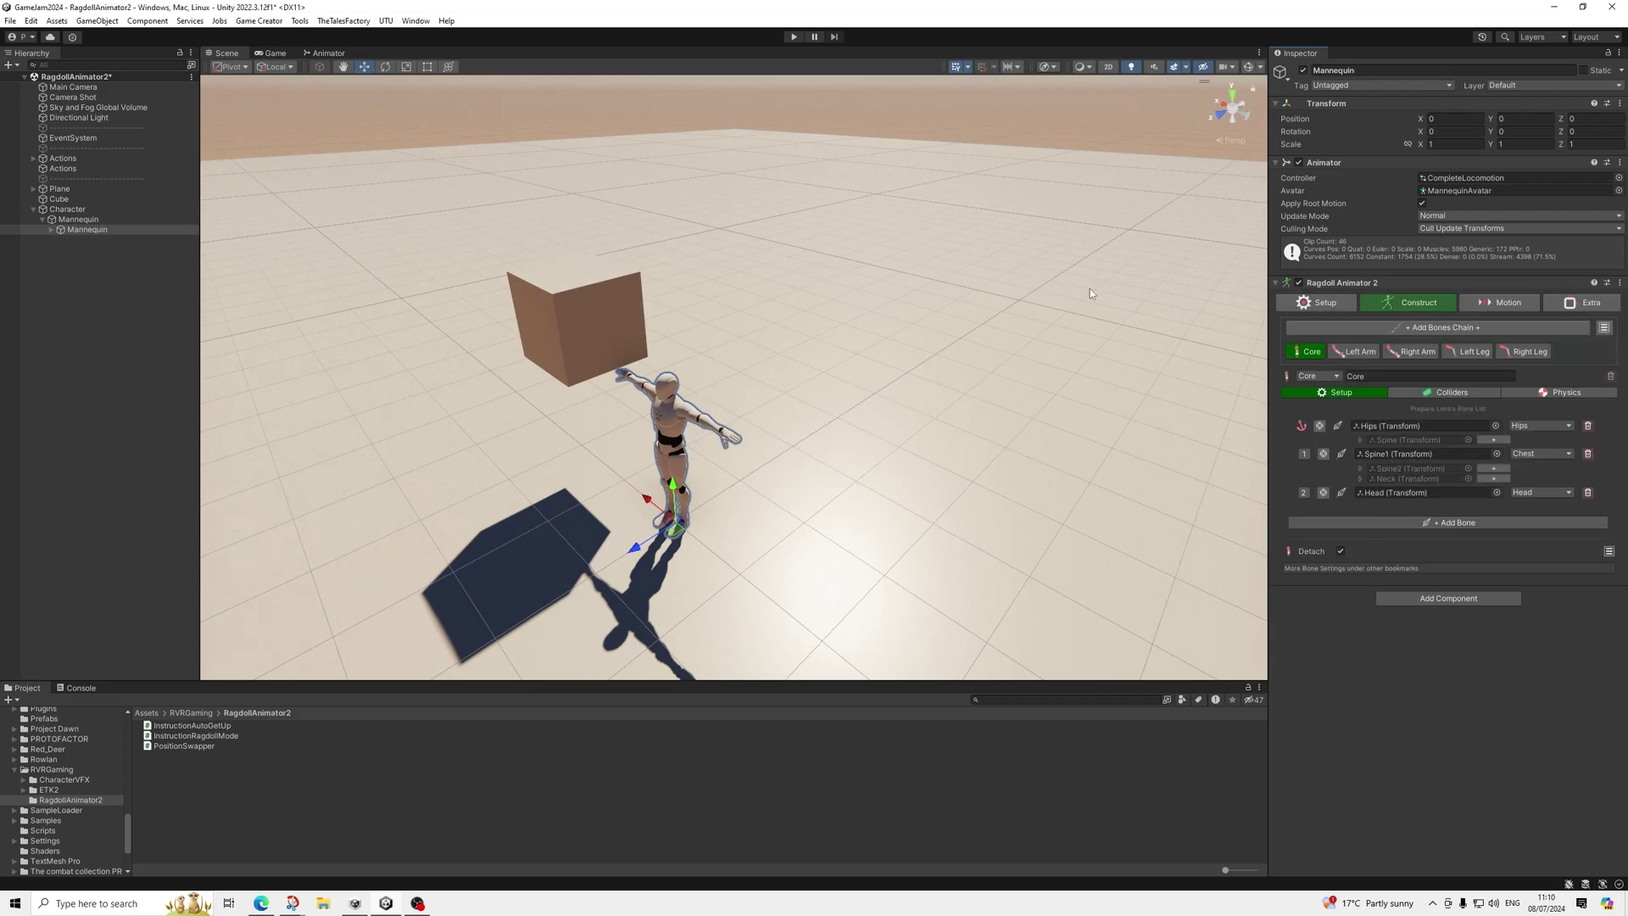
# Step: Review the arm and leg bone chains of the ragdoll and remove the RightFoot bone from the Right Leg chain
pyautogui.click(1364, 355)
pyautogui.click(1413, 351)
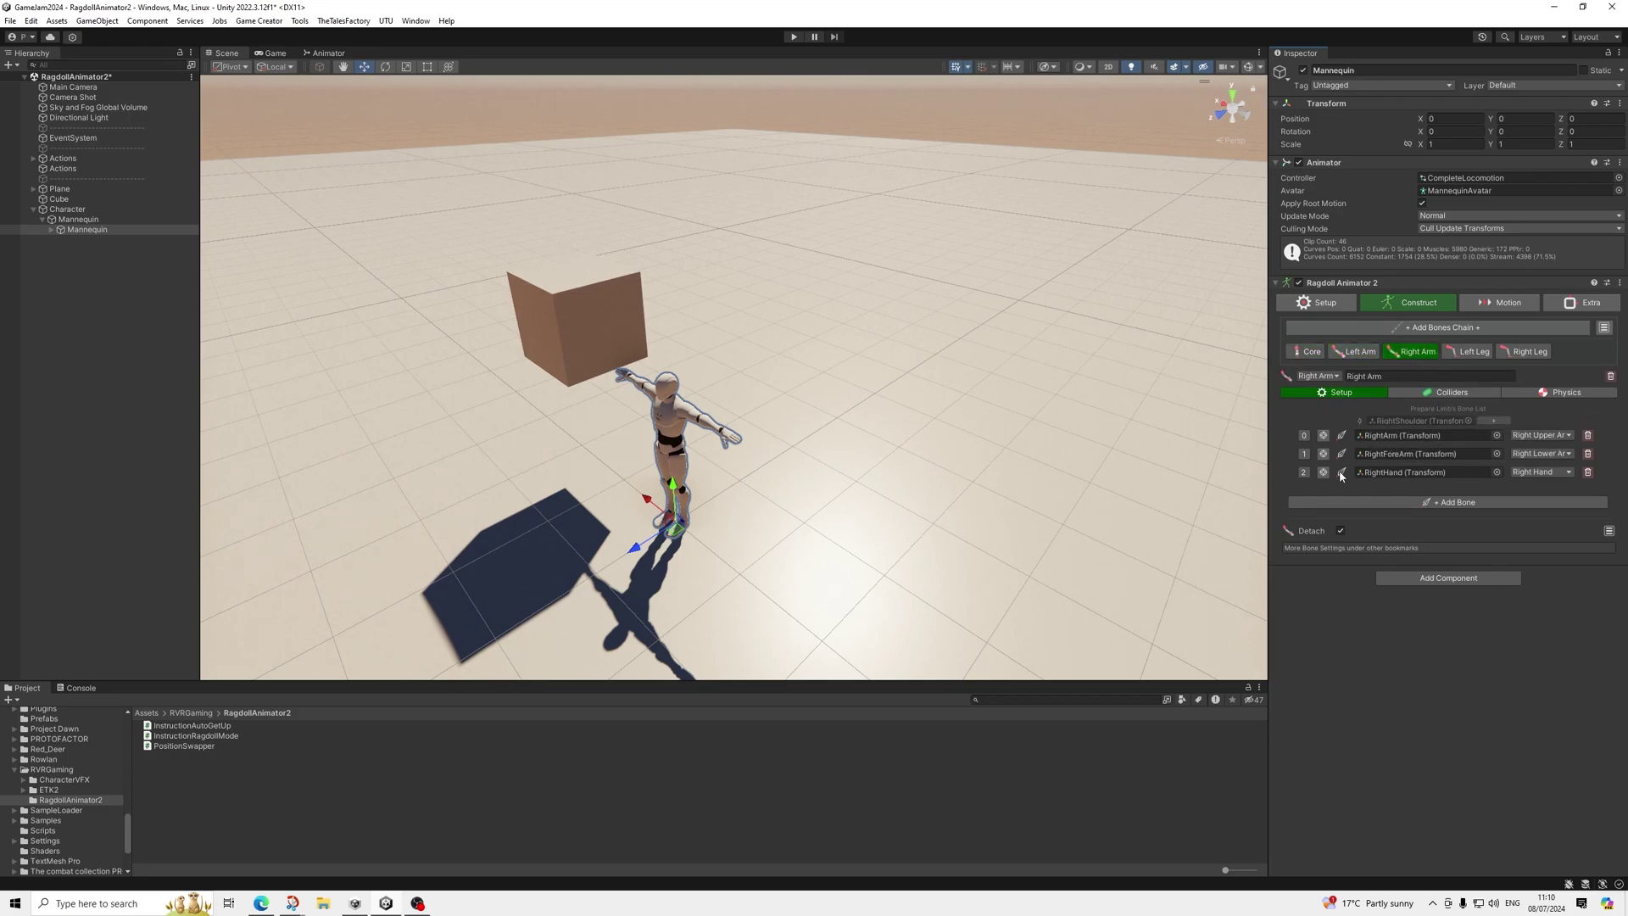
pyautogui.click(1469, 351)
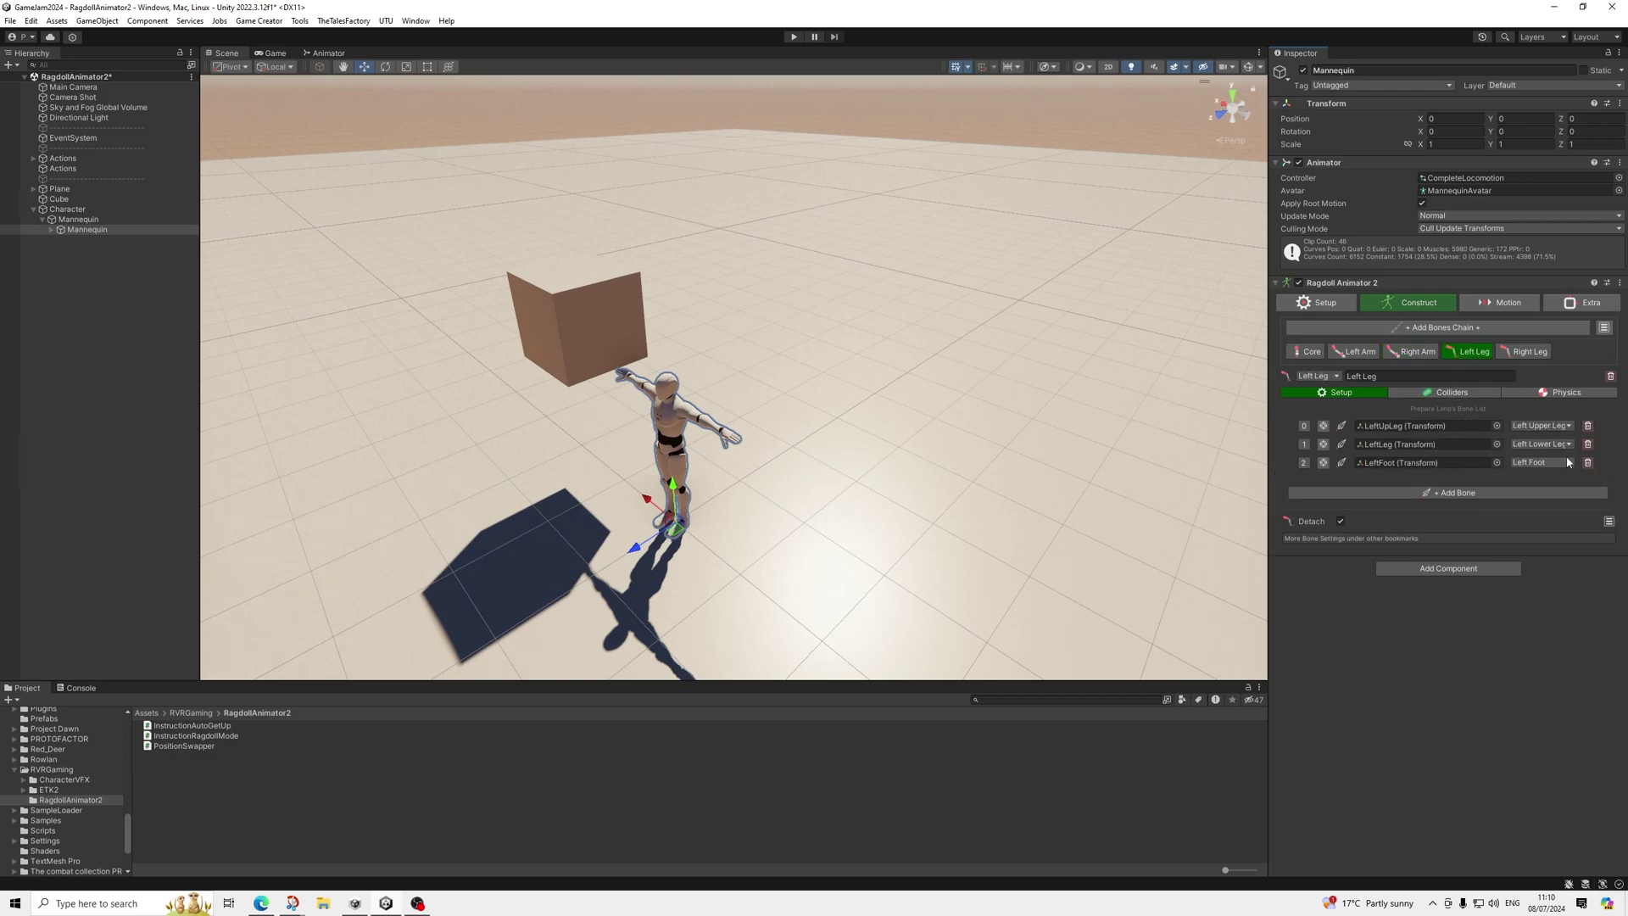
pyautogui.click(1525, 351)
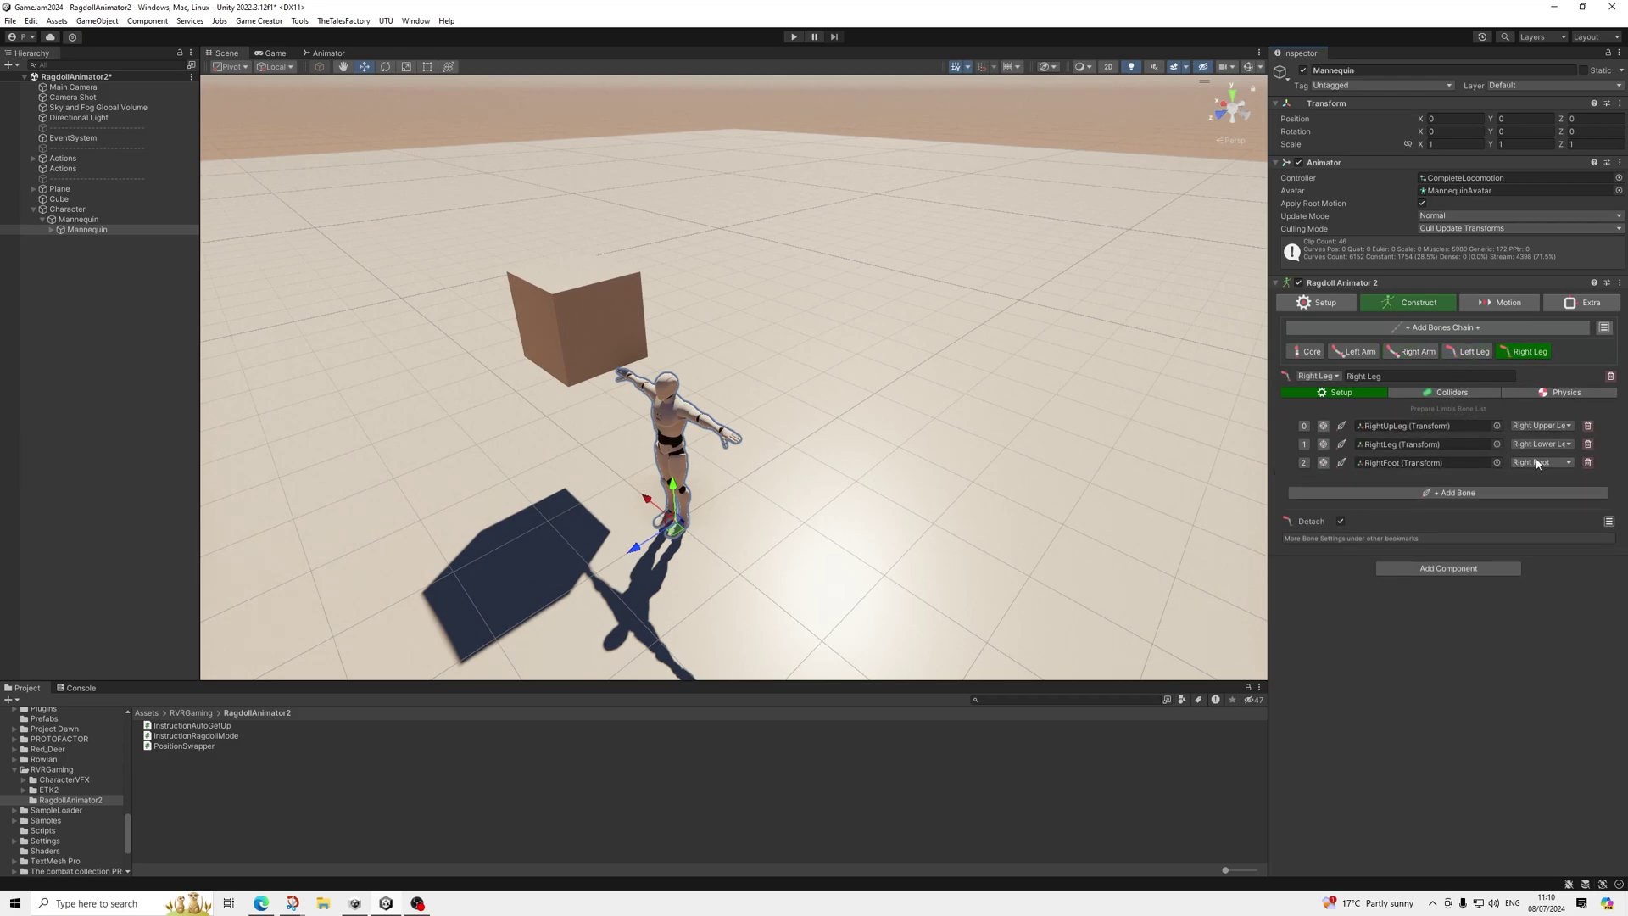
pyautogui.click(1587, 463)
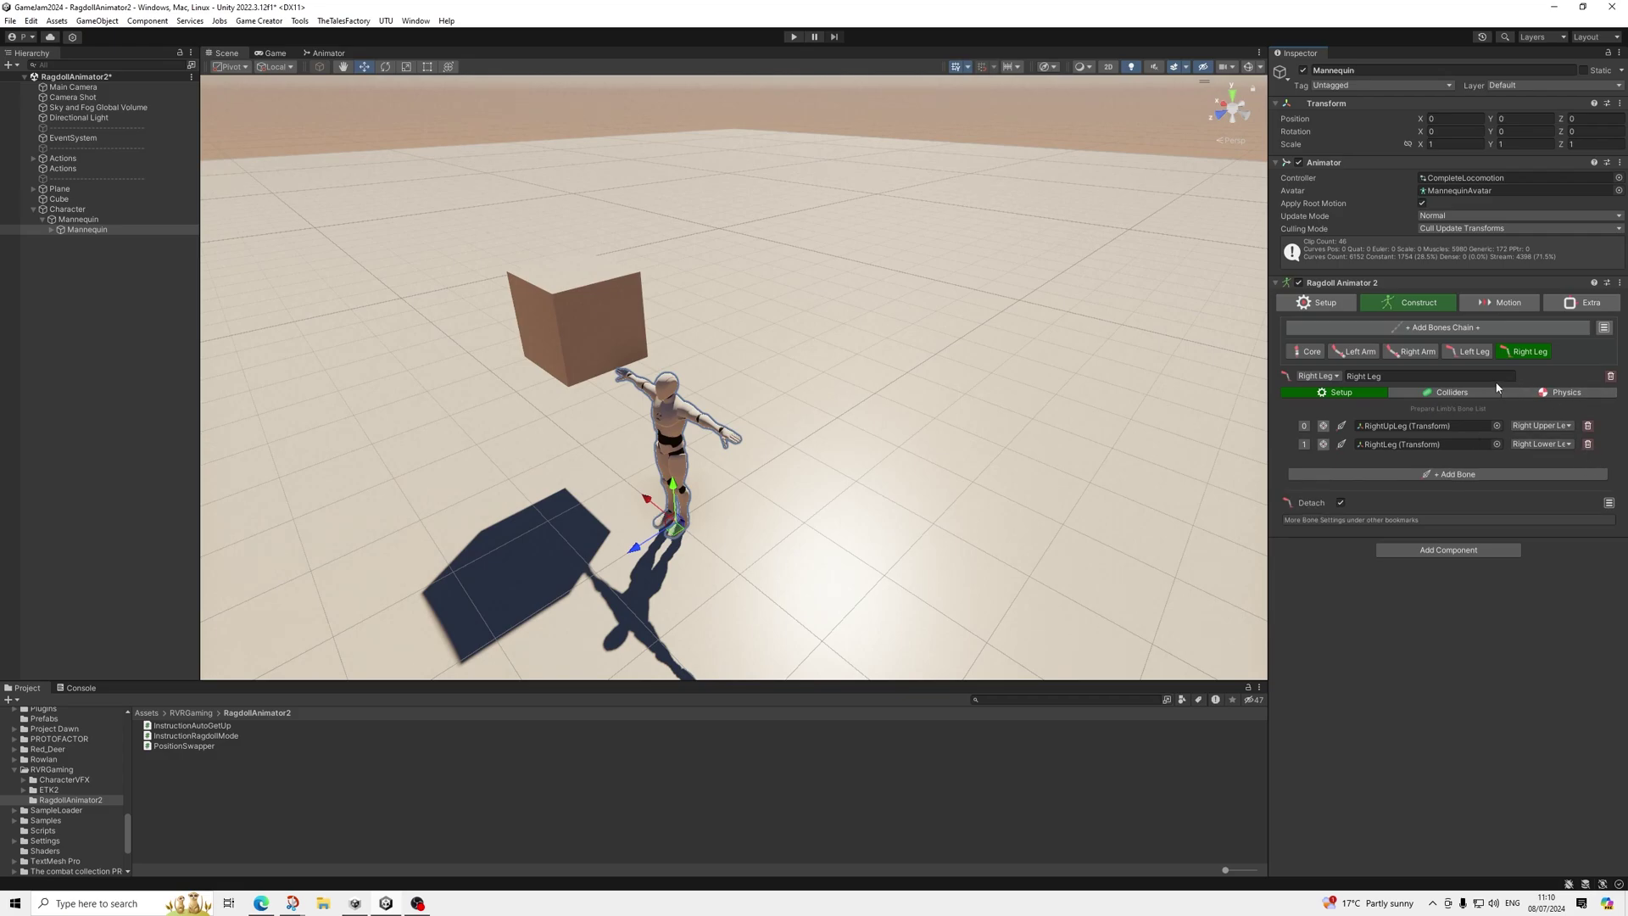
# Step: Examine the Helpers extra features available for the Mannequin's ragdoll
pyautogui.click(1579, 307)
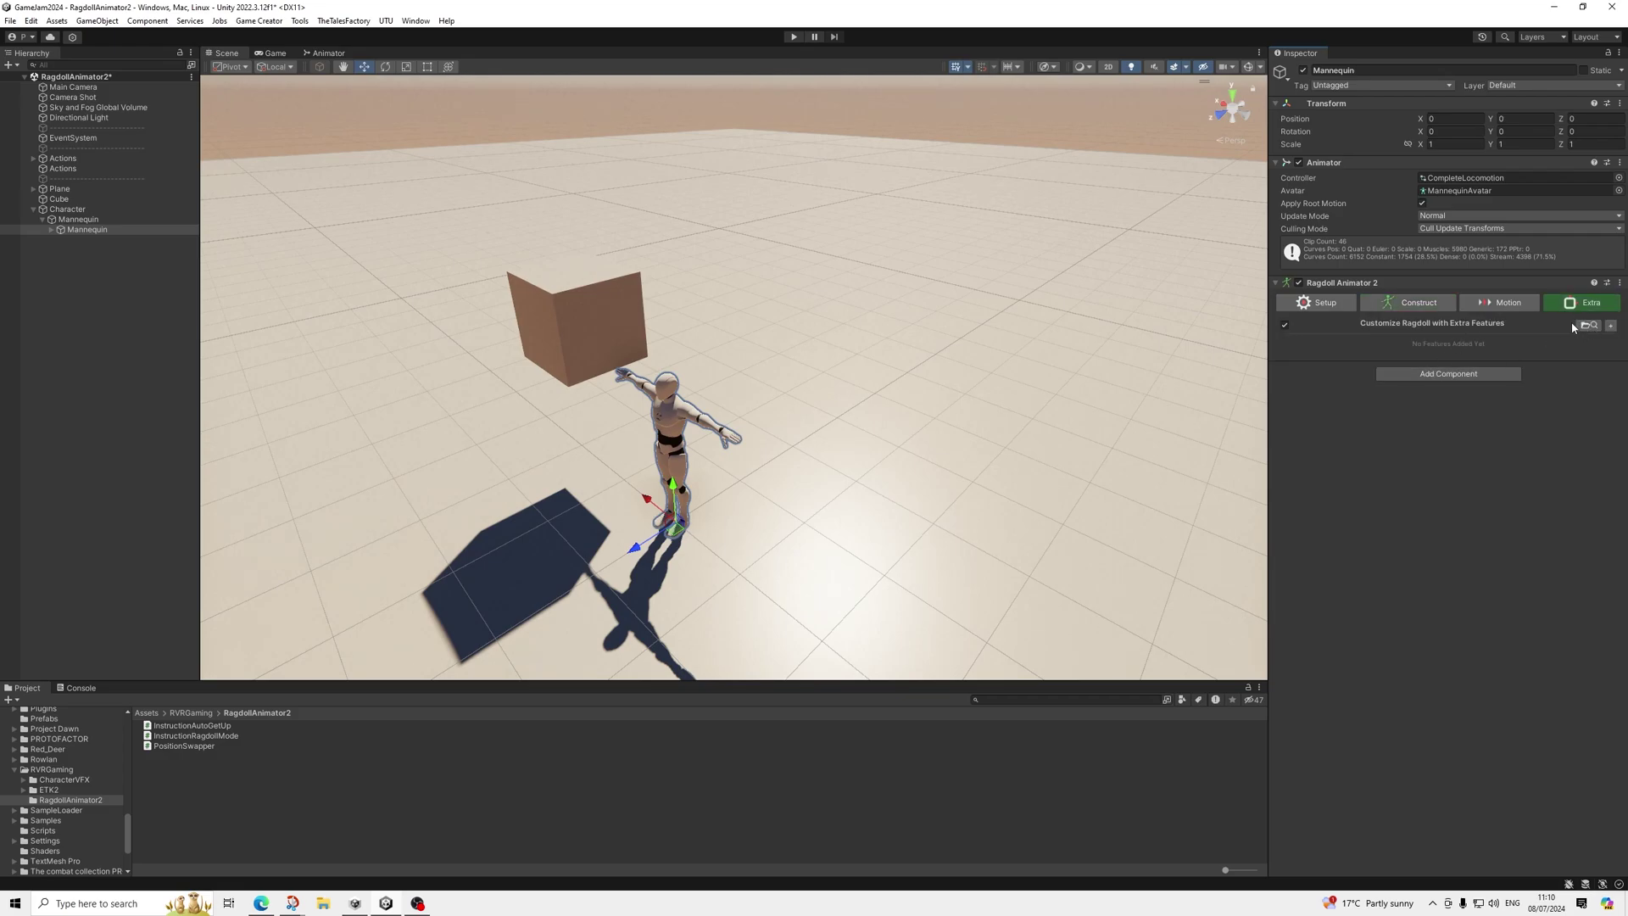
pyautogui.click(1582, 327)
pyautogui.moveTo(1573, 362)
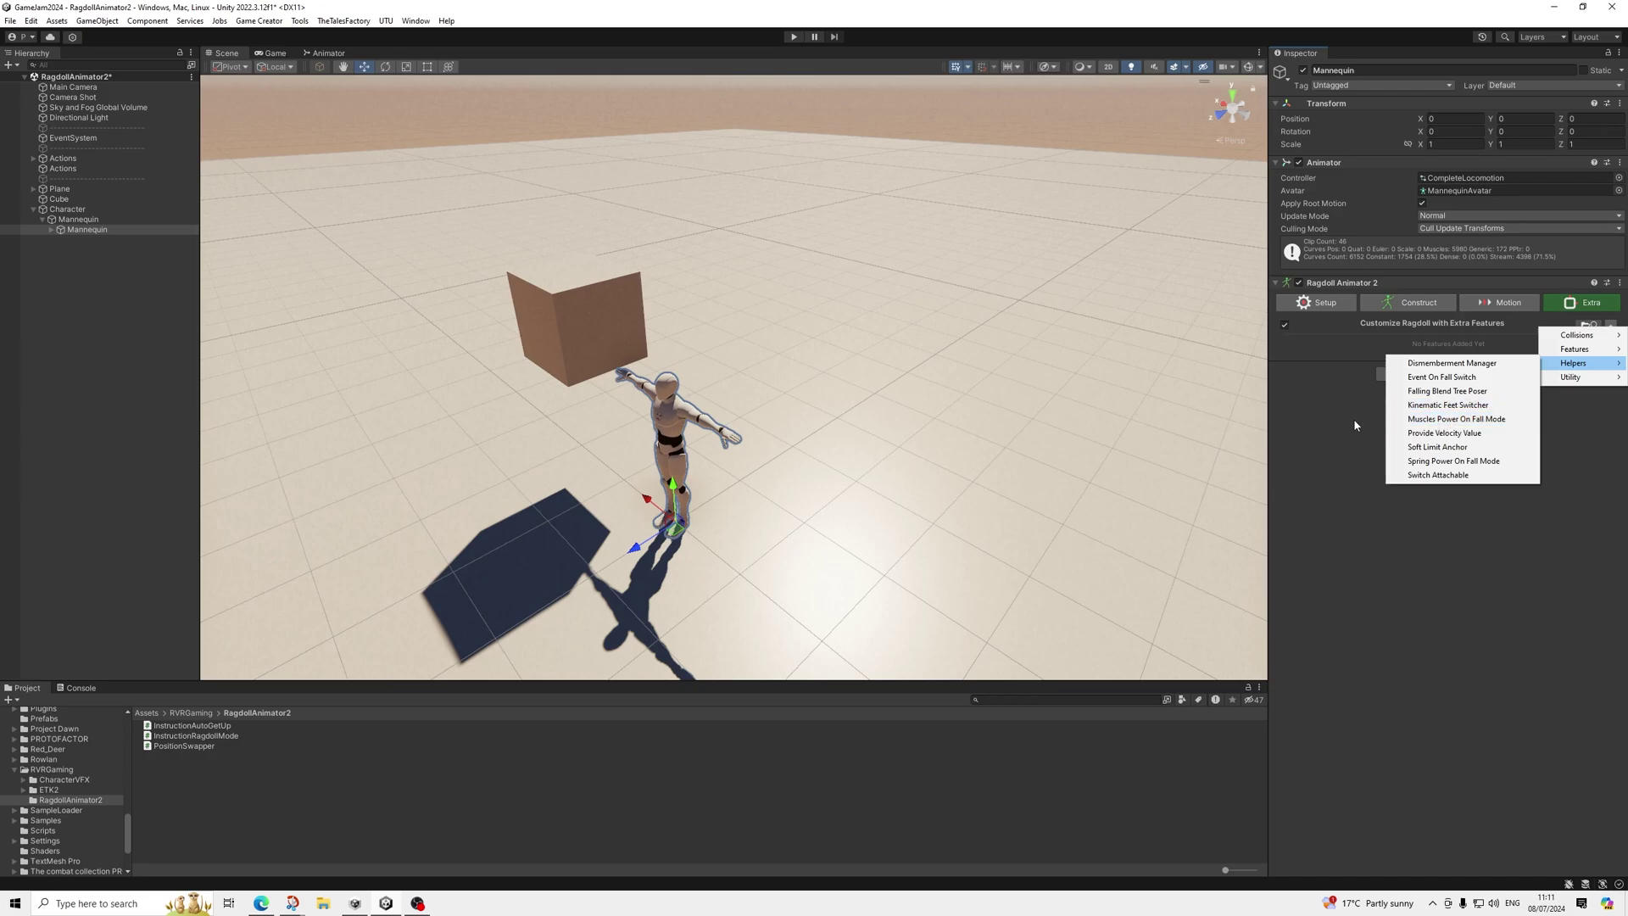
pyautogui.click(1339, 449)
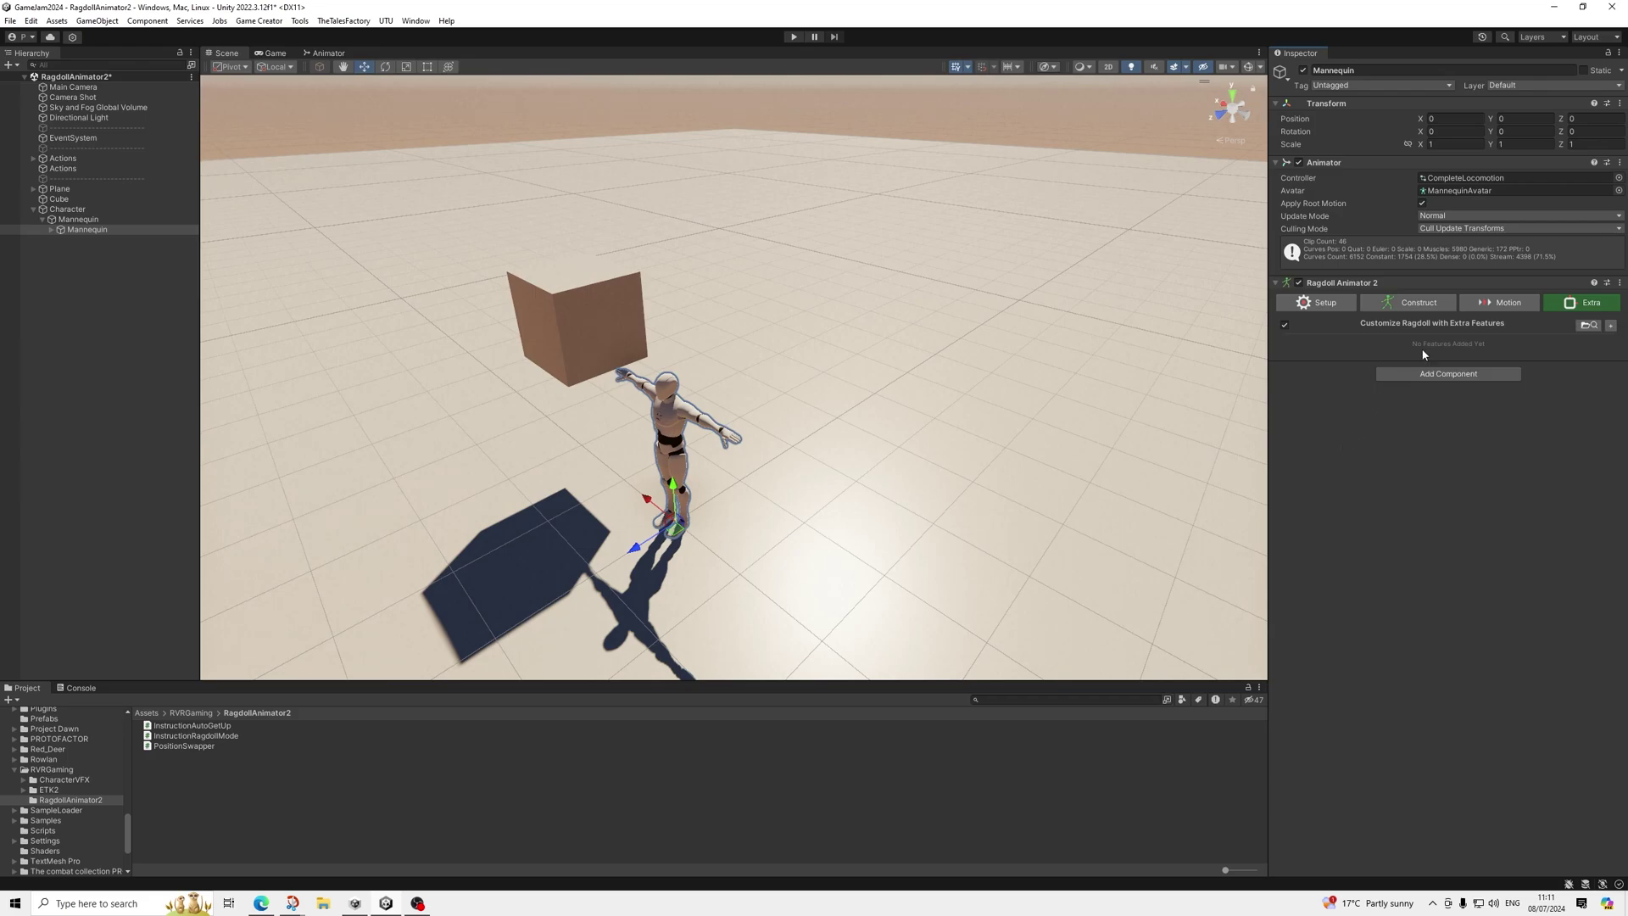
# Step: Add the Auto Get Up extra feature to the Mannequin's ragdoll
pyautogui.click(1492, 303)
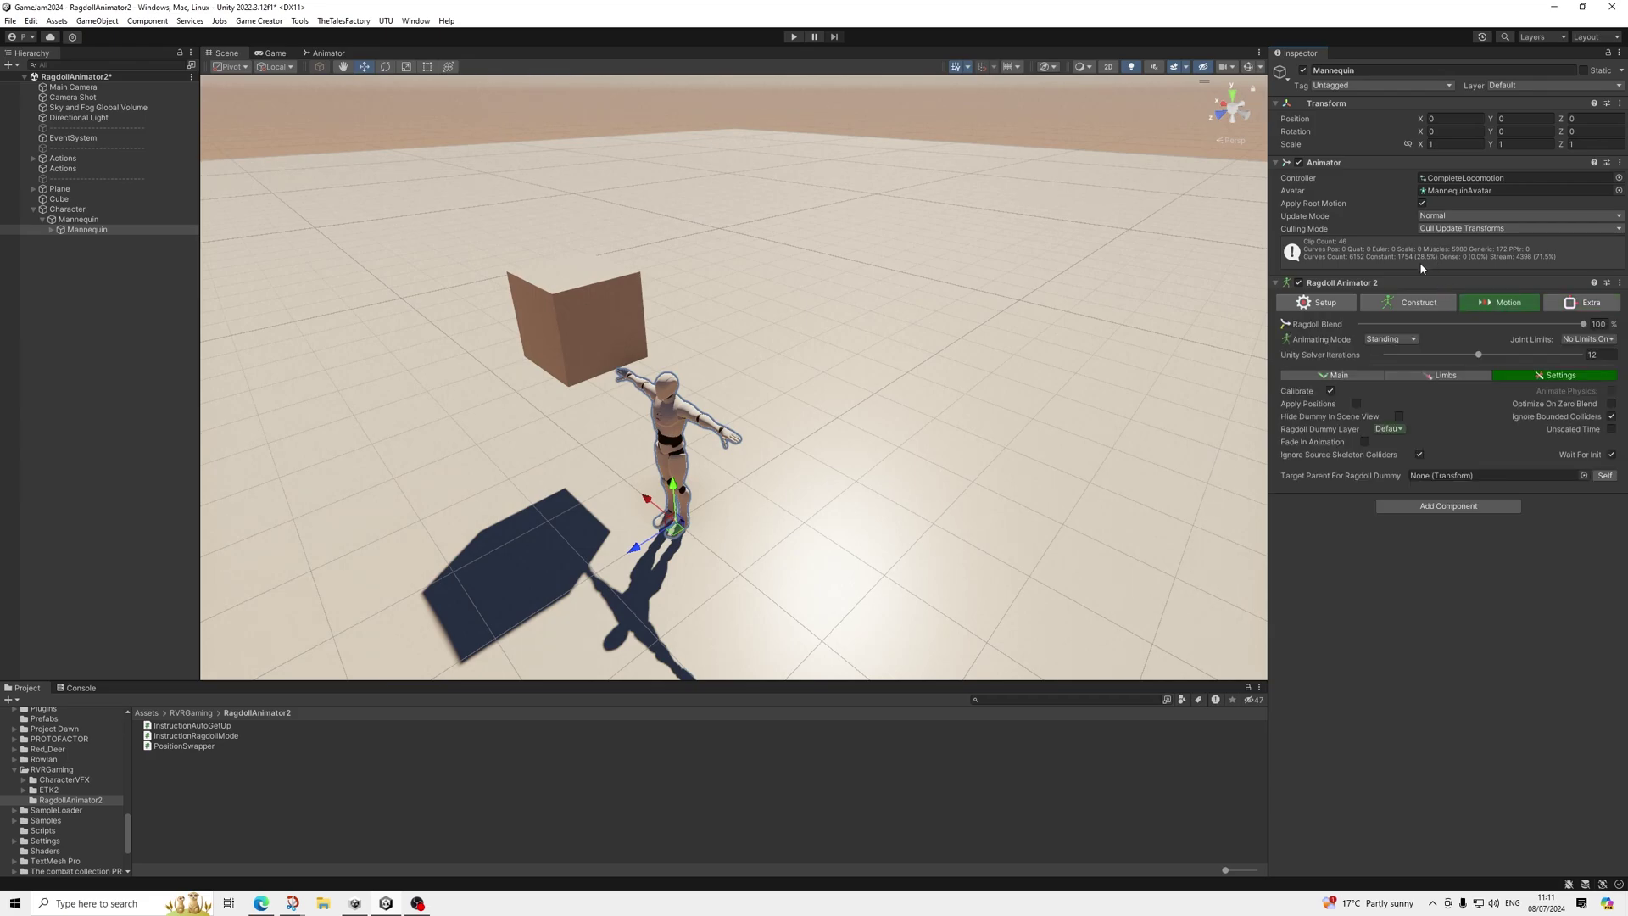
pyautogui.scroll(-1, 964, 338)
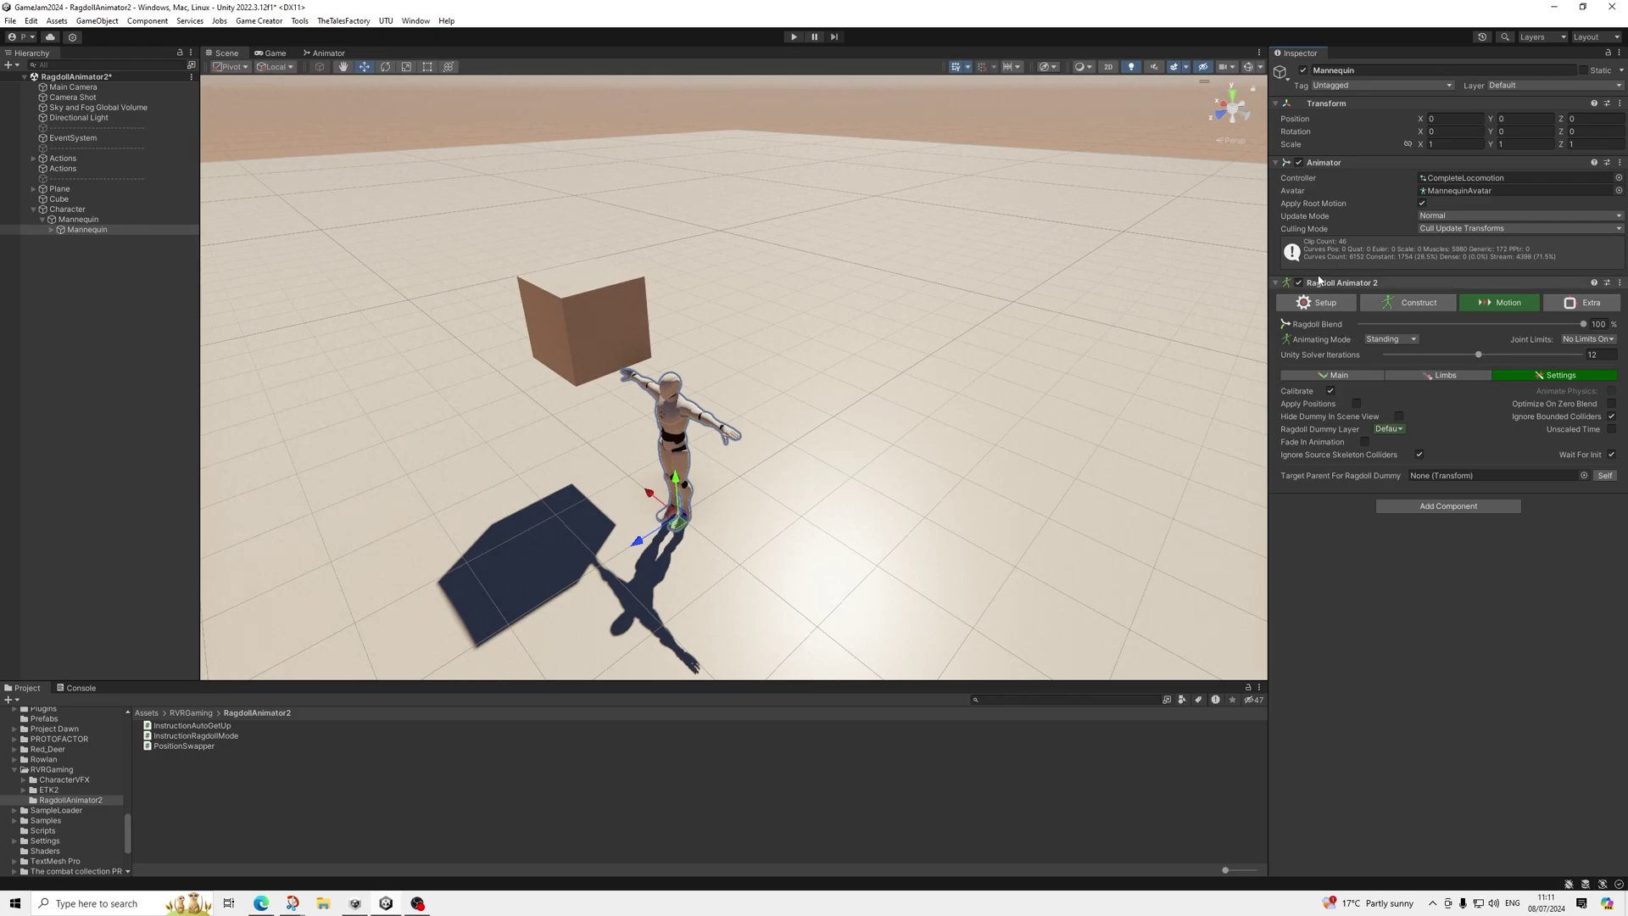
pyautogui.click(1316, 302)
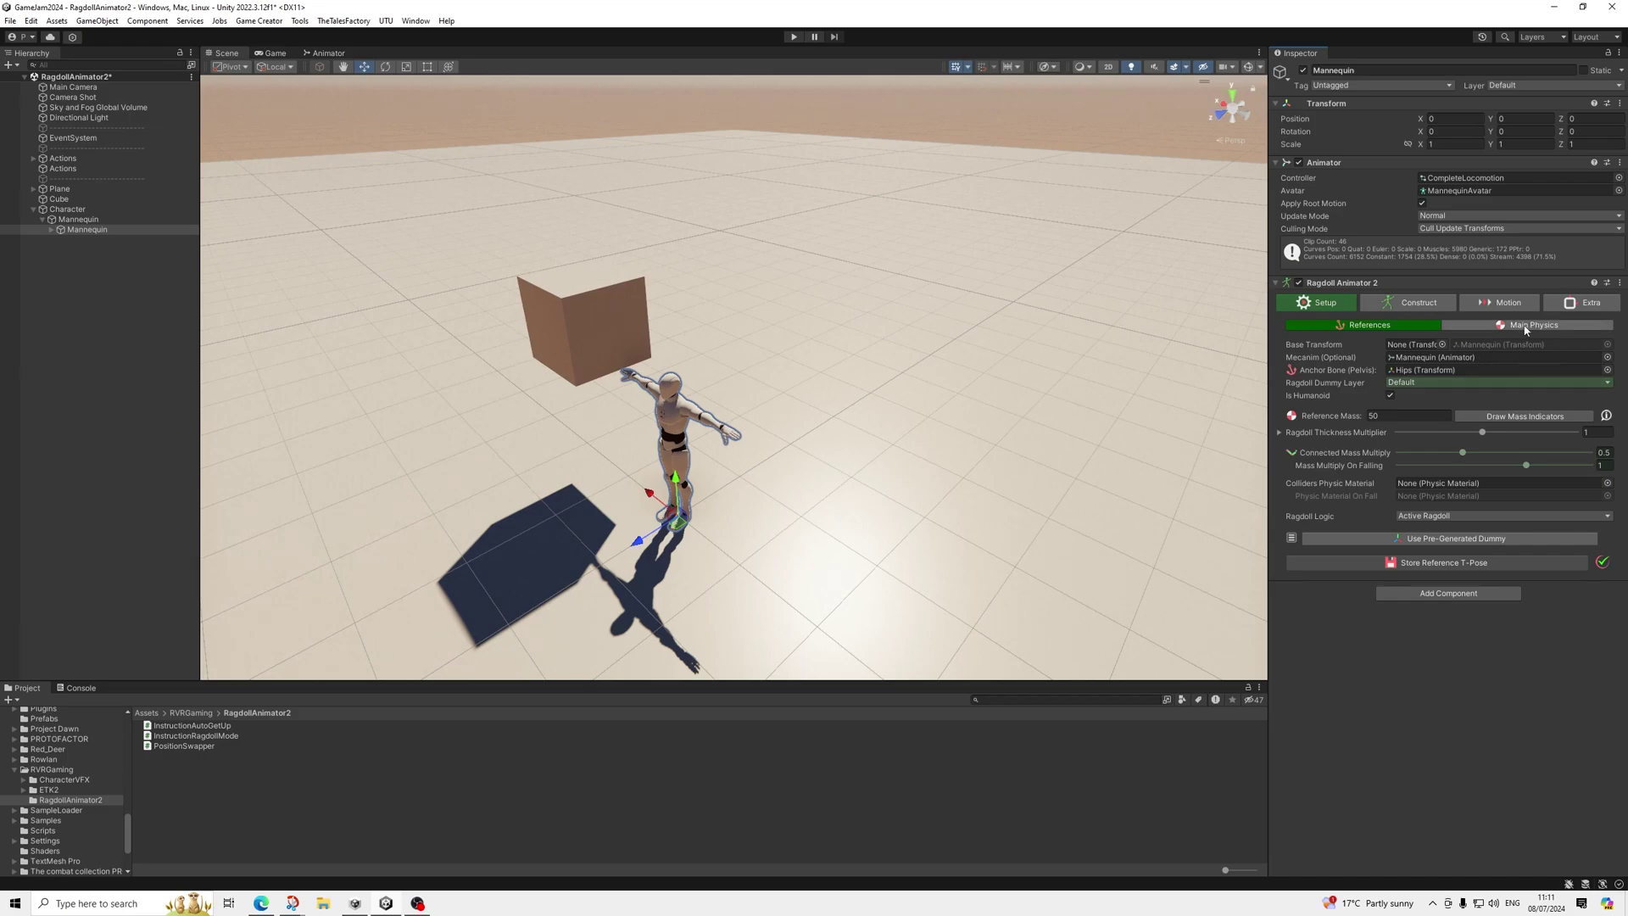
pyautogui.click(1567, 308)
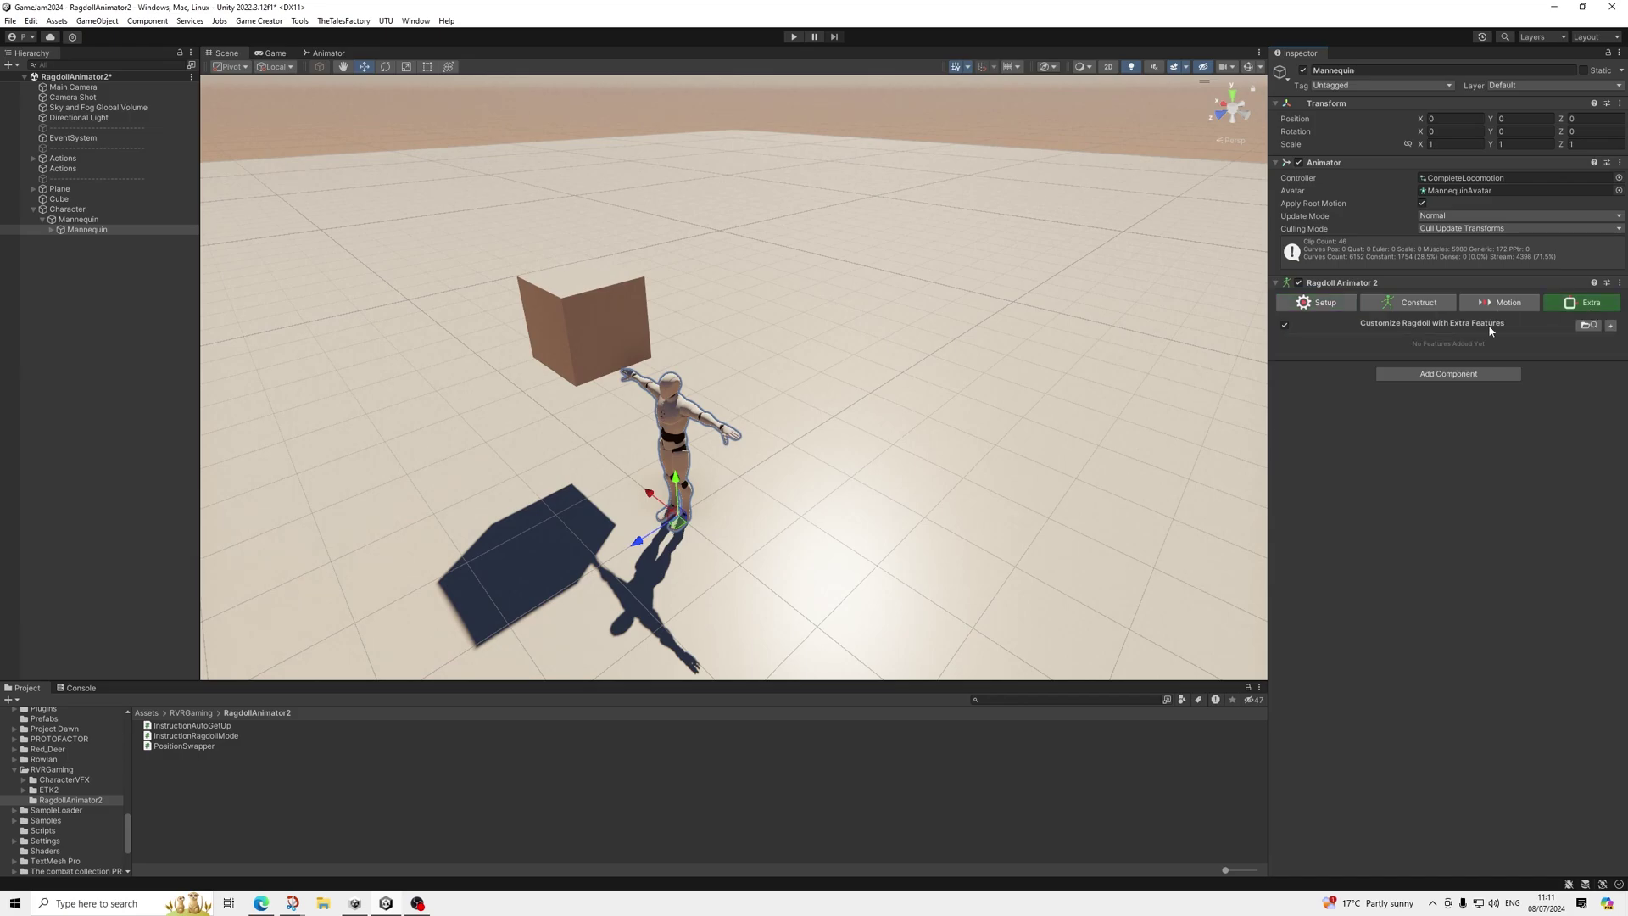
pyautogui.click(1611, 327)
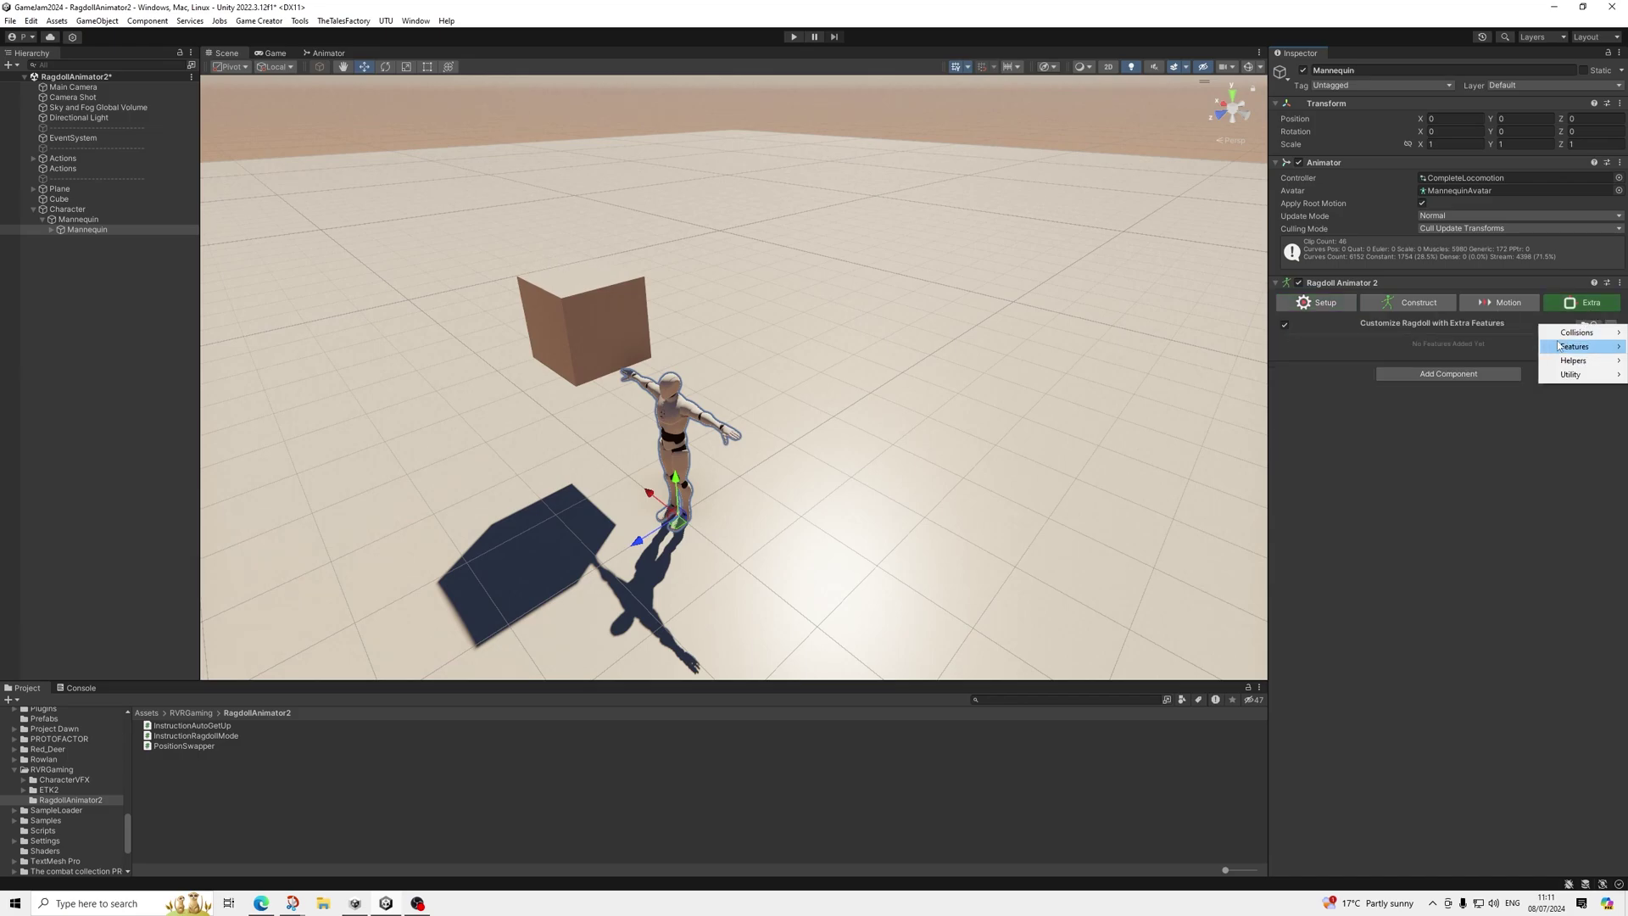
pyautogui.moveTo(1571, 350)
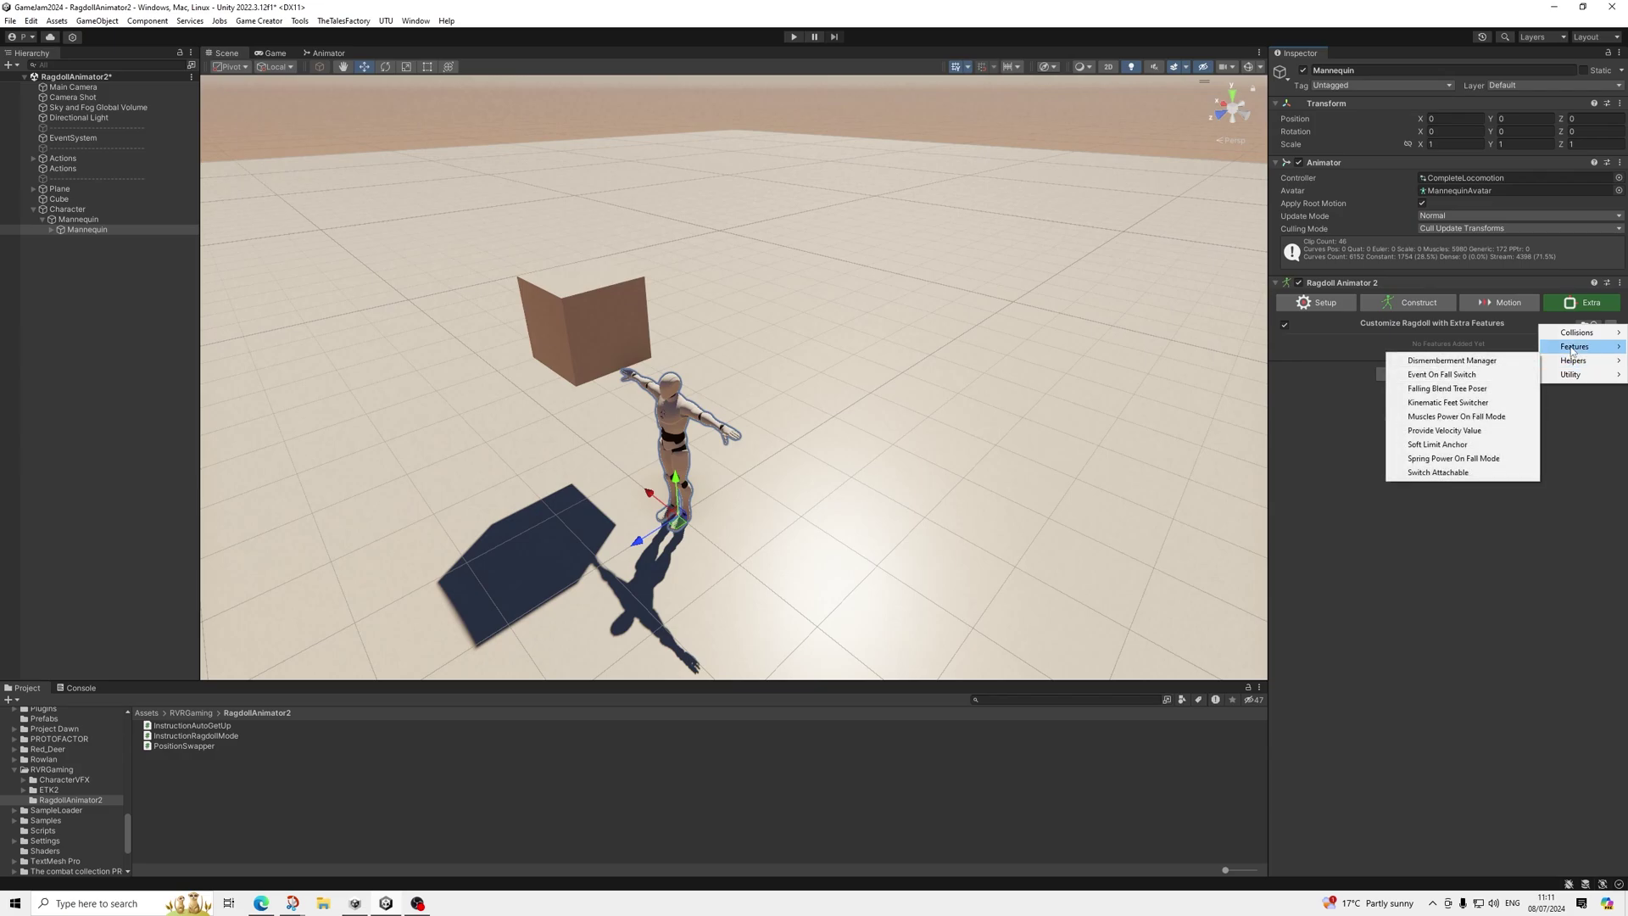
pyautogui.click(1407, 346)
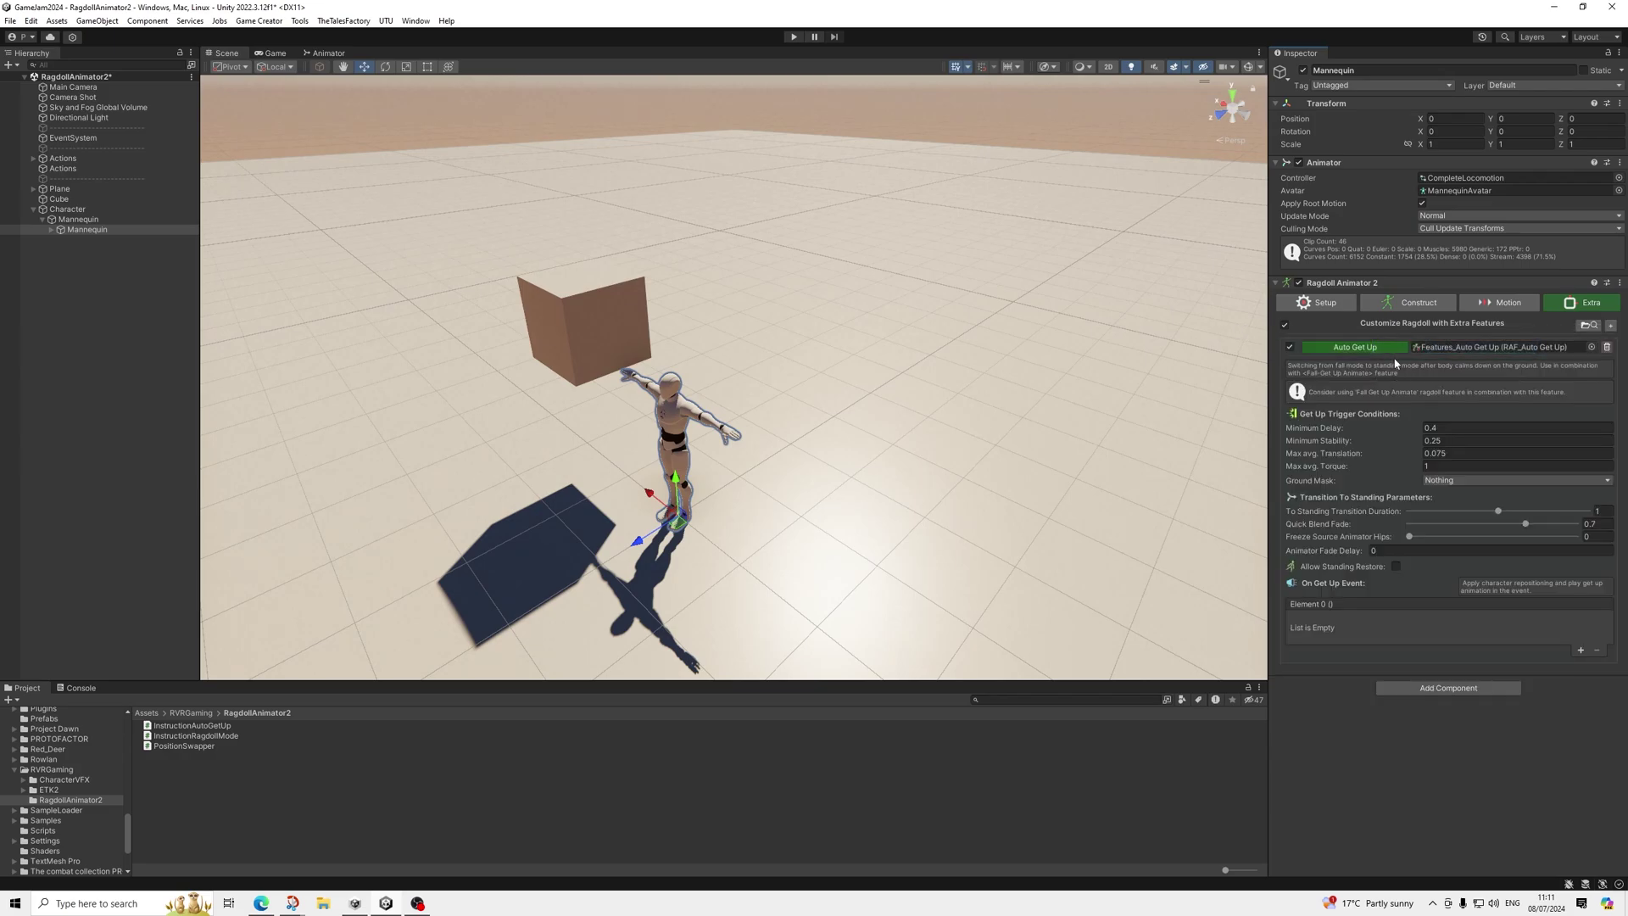
# Step: Set the Auto Get Up ground mask to Default and its minimum delay to 2, and collapse the feature
pyautogui.click(1447, 480)
pyautogui.click(1451, 518)
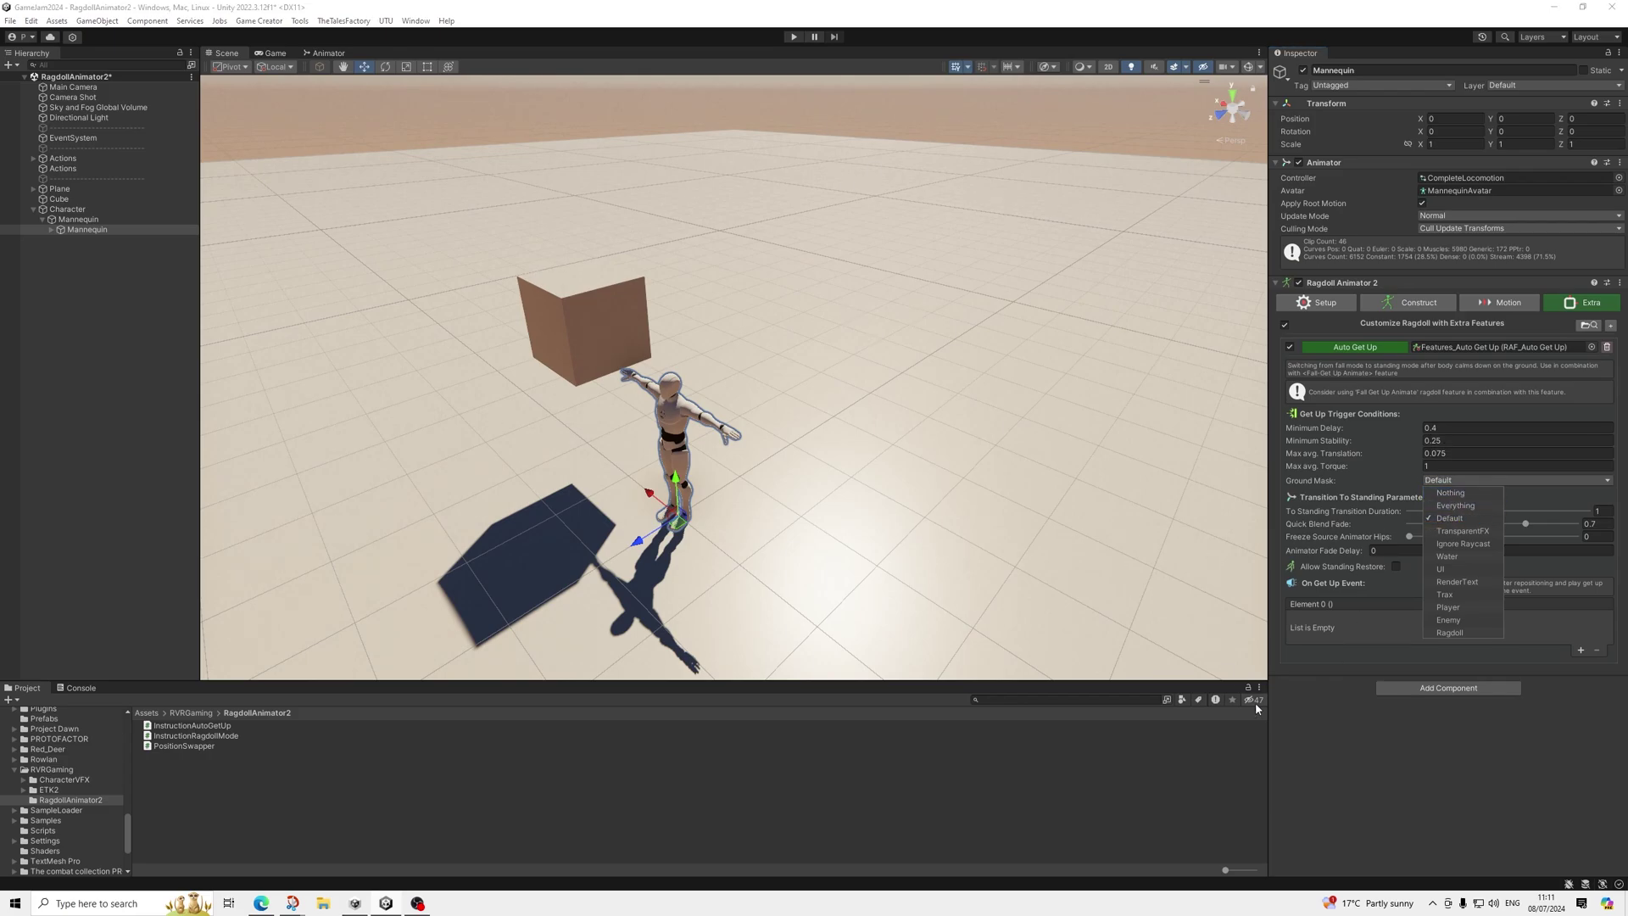
pyautogui.click(1342, 777)
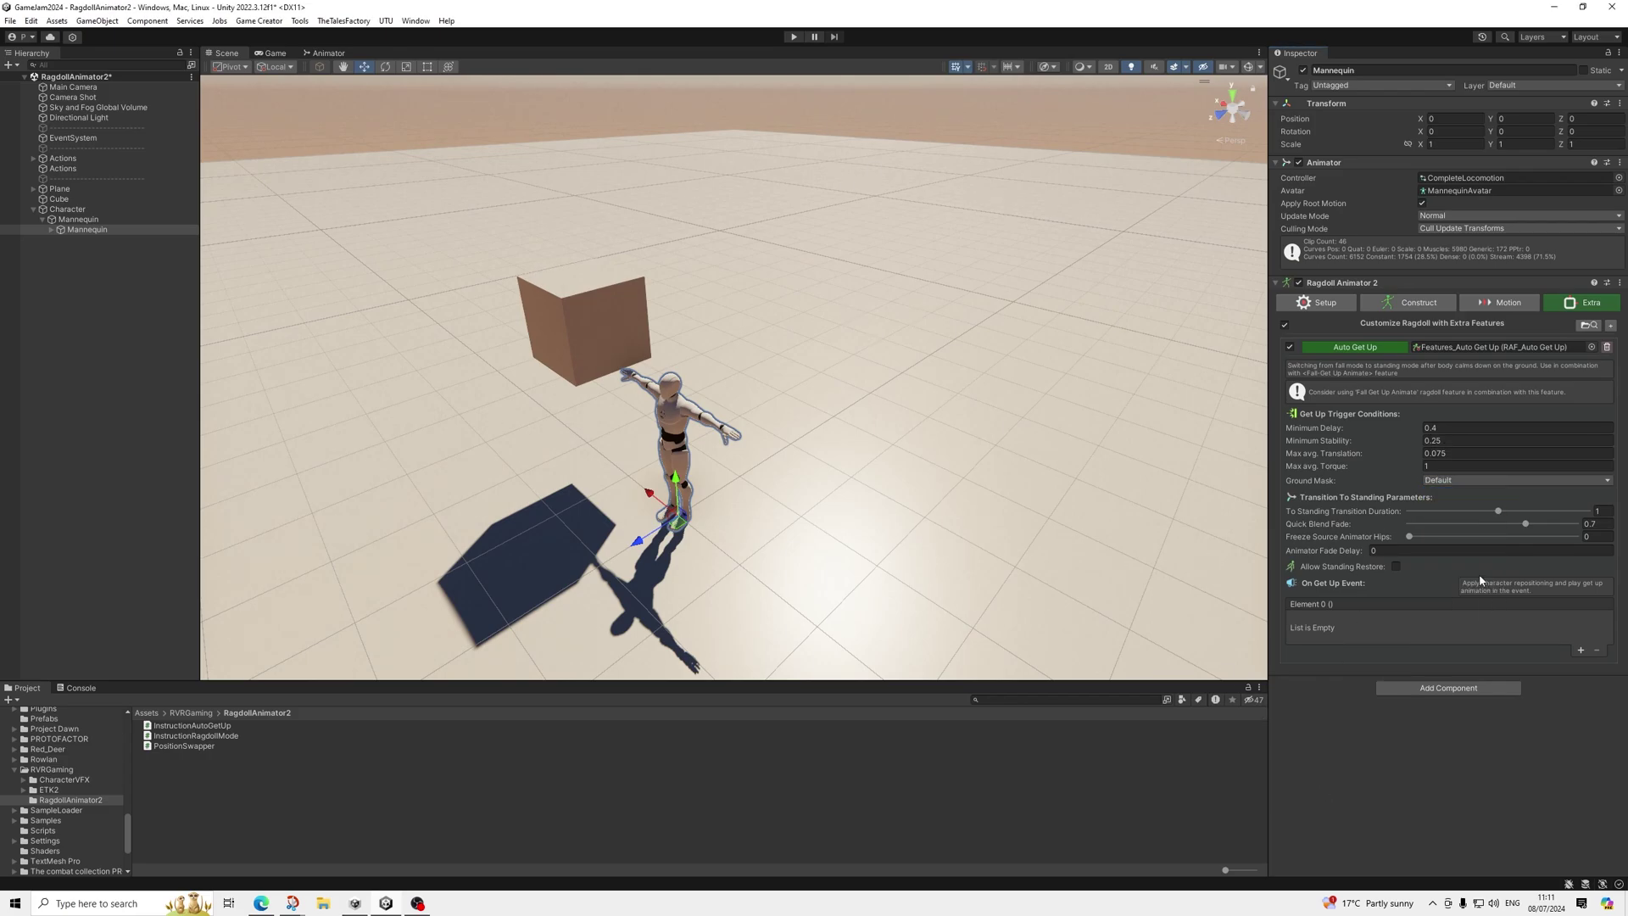
pyautogui.click(1445, 428)
pyautogui.write('2')
pyautogui.click(1391, 346)
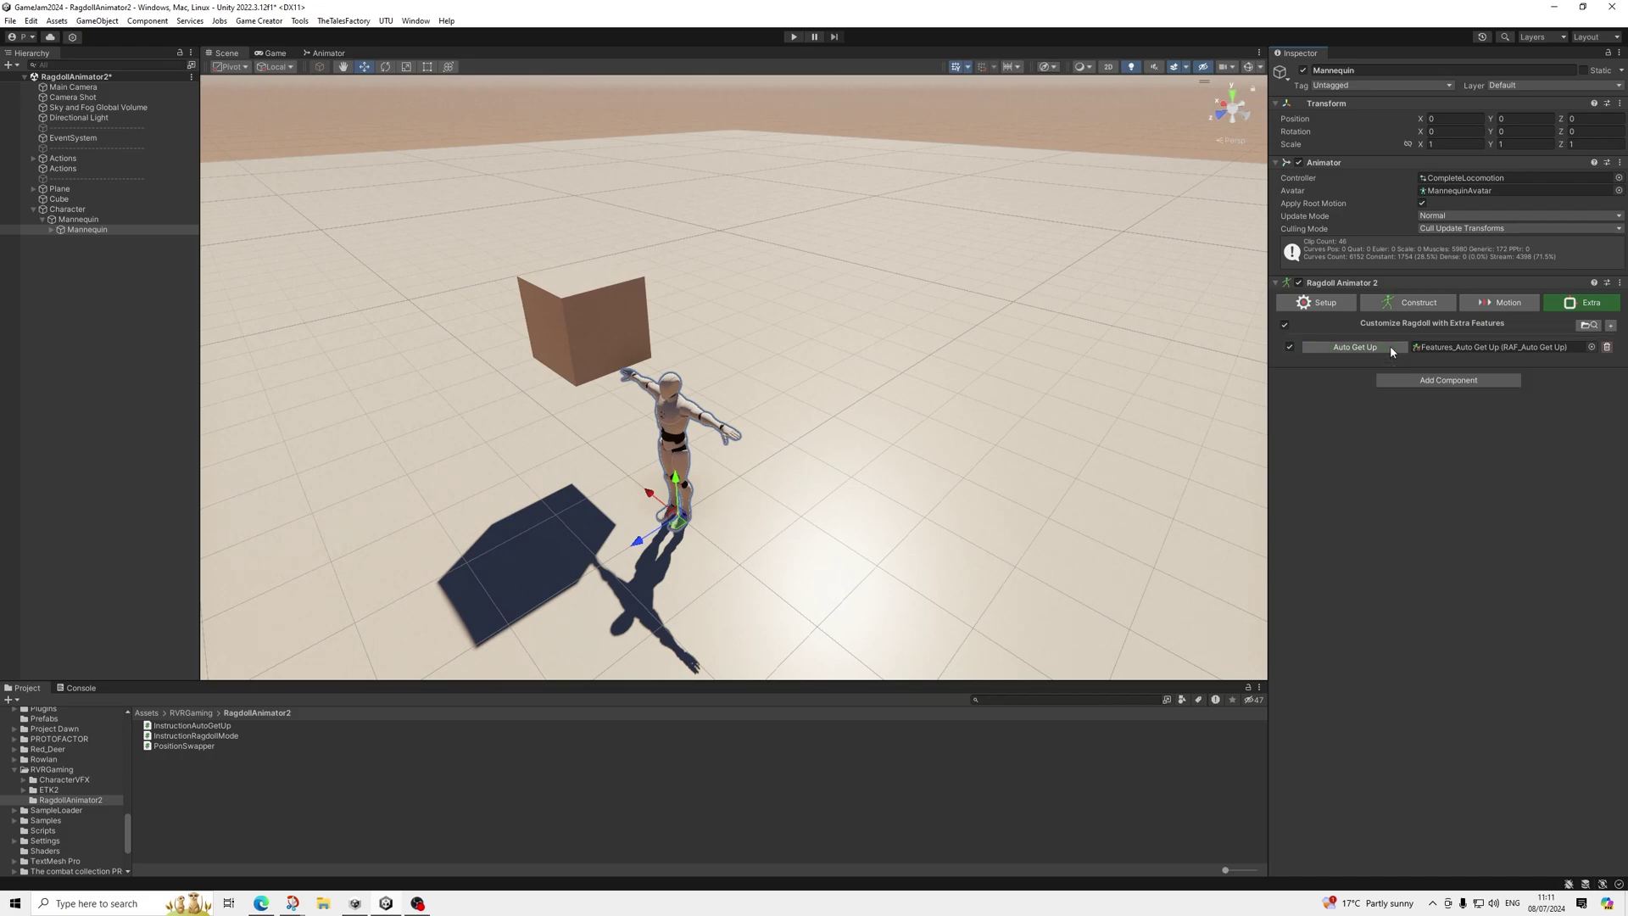
# Step: Add the Fall-Get Up Animate feature to the ragdoll with Springs On Fall at 5 and Duration at 1
pyautogui.click(1610, 326)
pyautogui.moveTo(1573, 351)
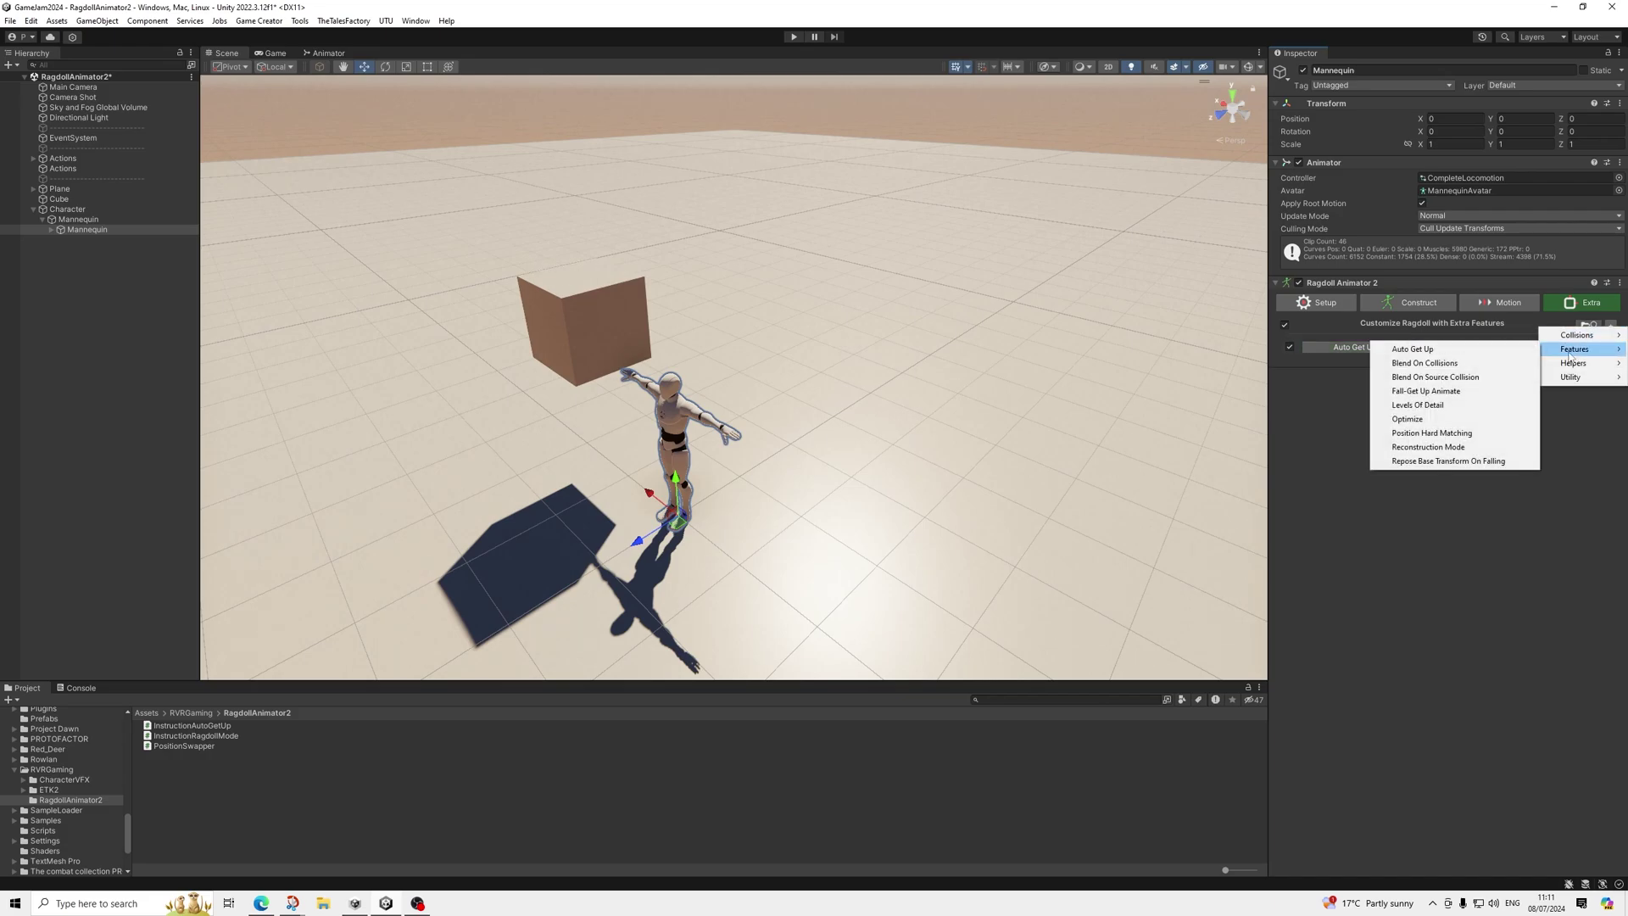
pyautogui.click(1428, 392)
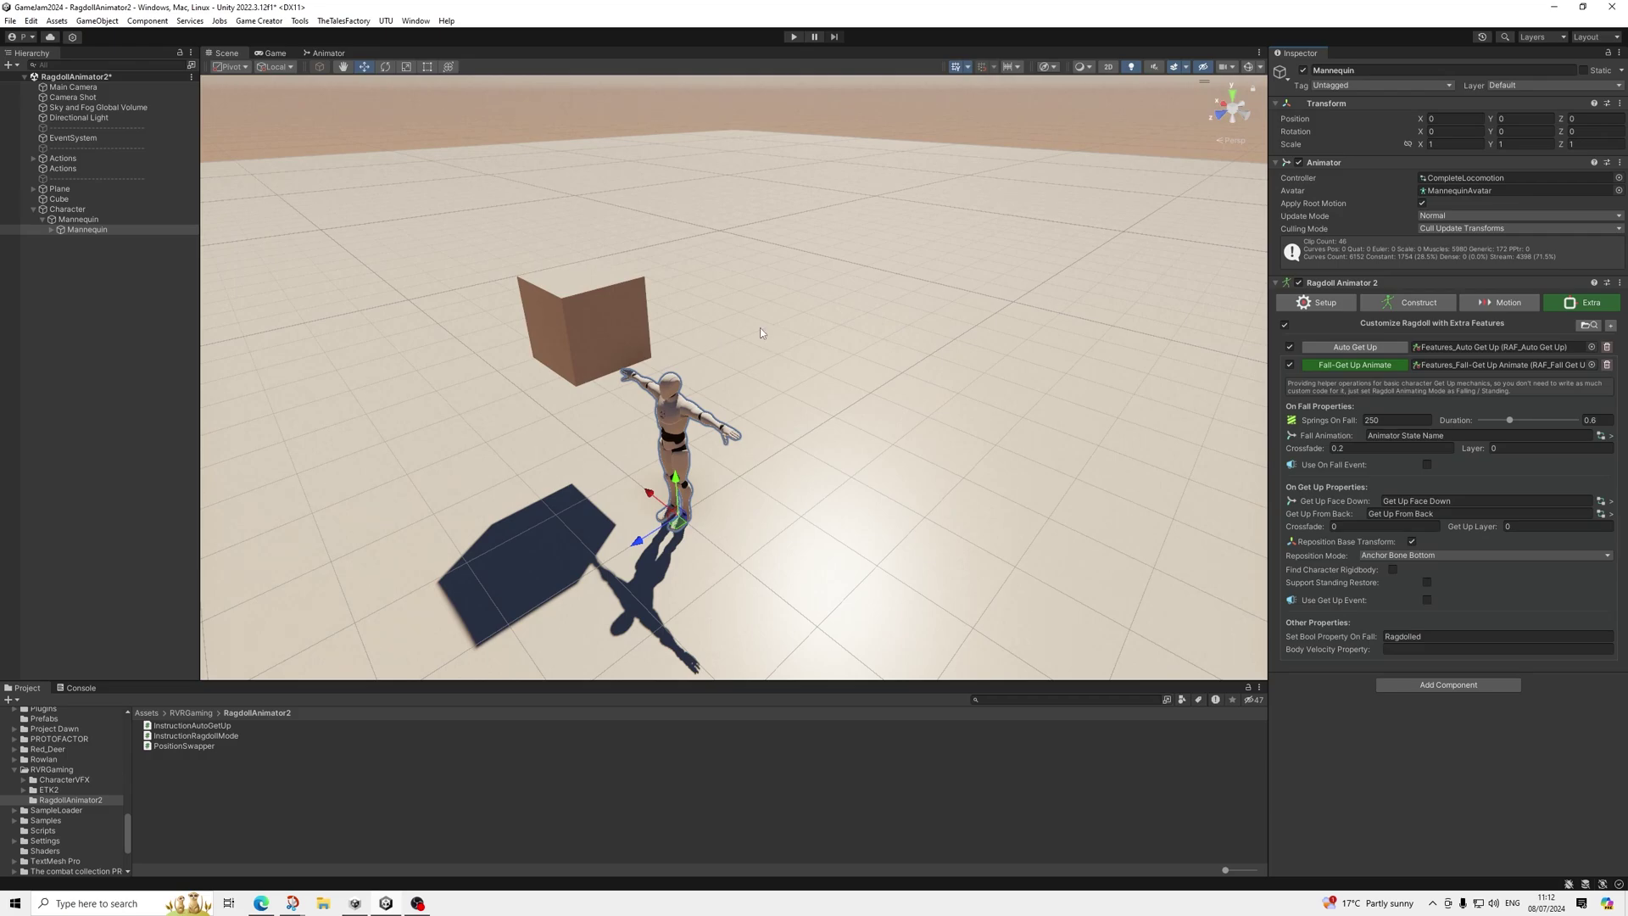
pyautogui.click(1392, 420)
pyautogui.write('5')
pyautogui.click(1591, 420)
pyautogui.write('1')
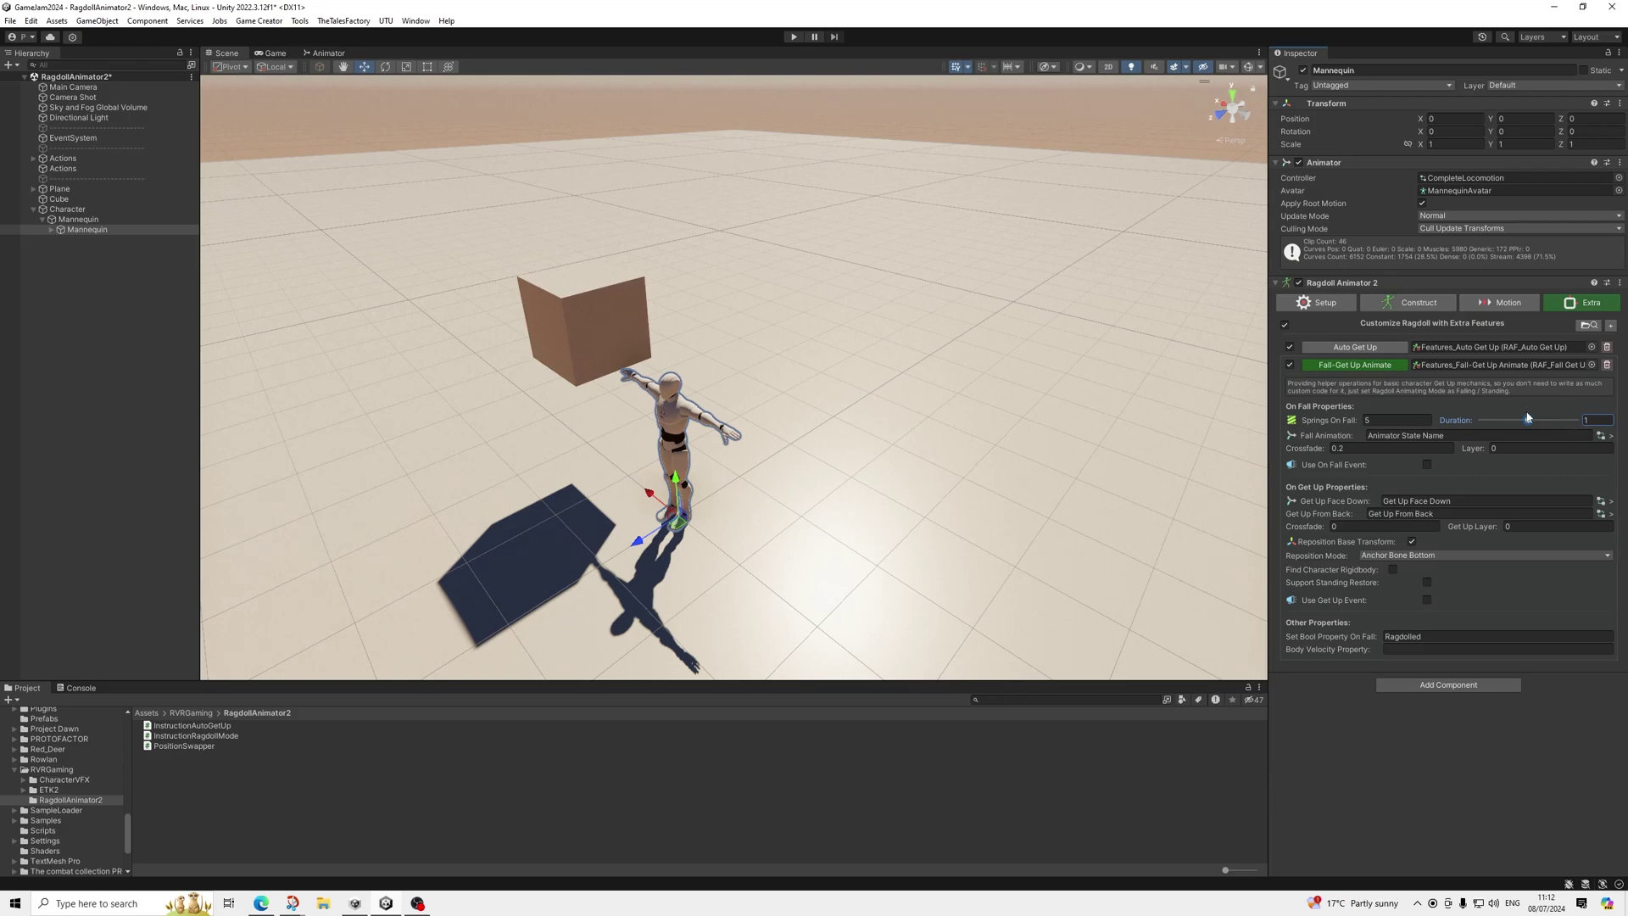
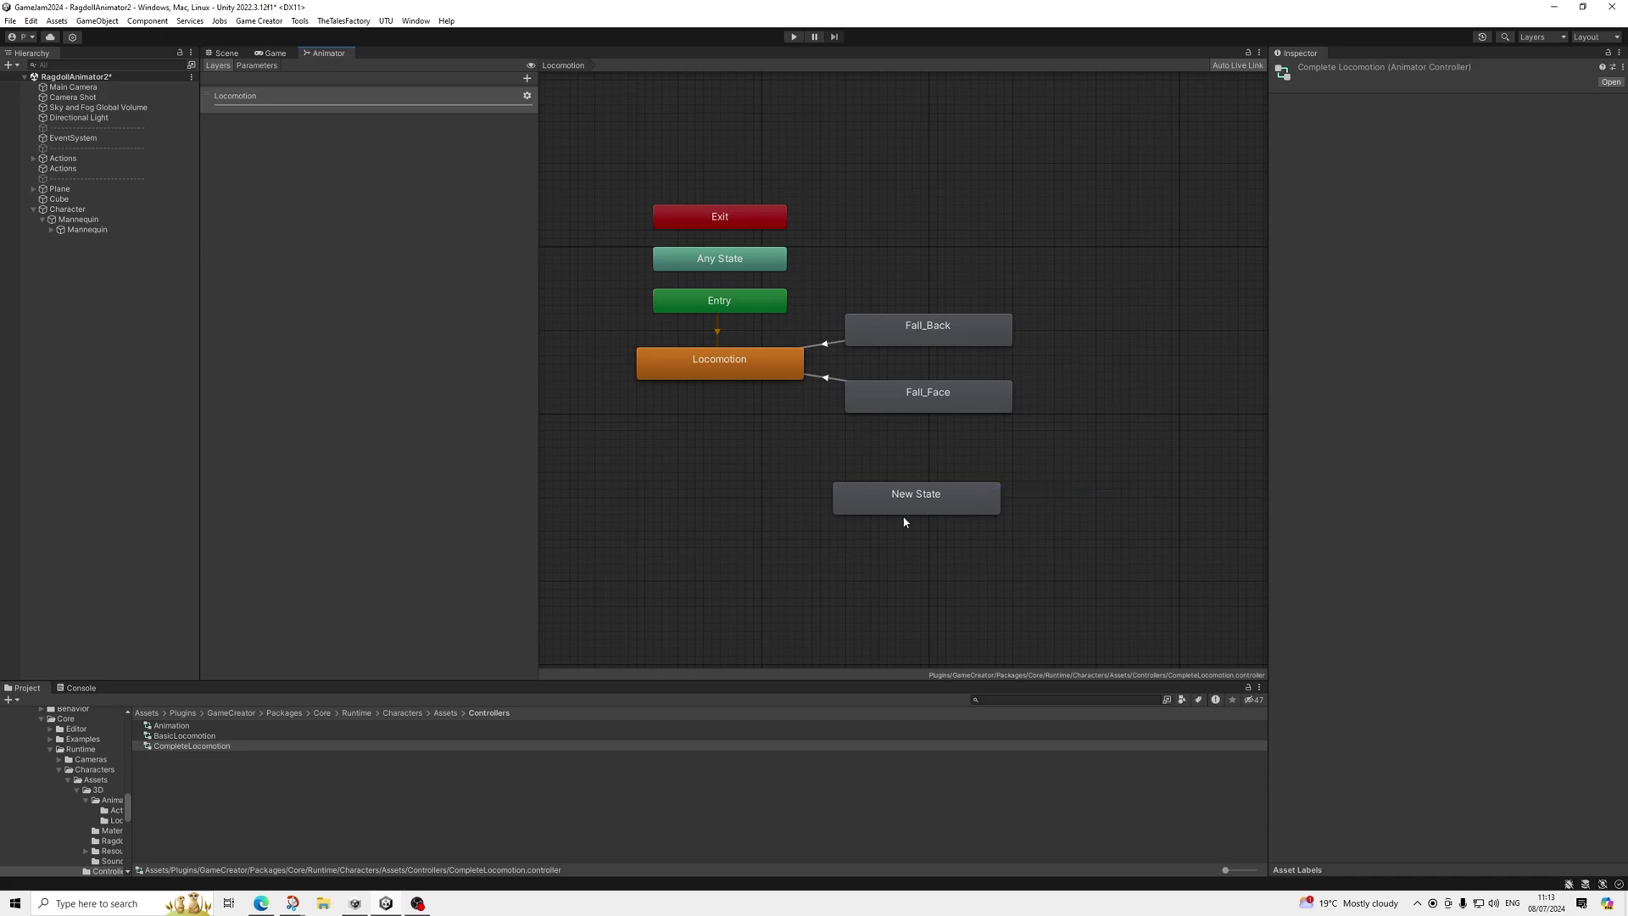
# Step: Try a transition from New State to Locomotion in the animator graph, and delete New State
pyautogui.moveTo(904, 511); pyautogui.dragTo(907, 487)
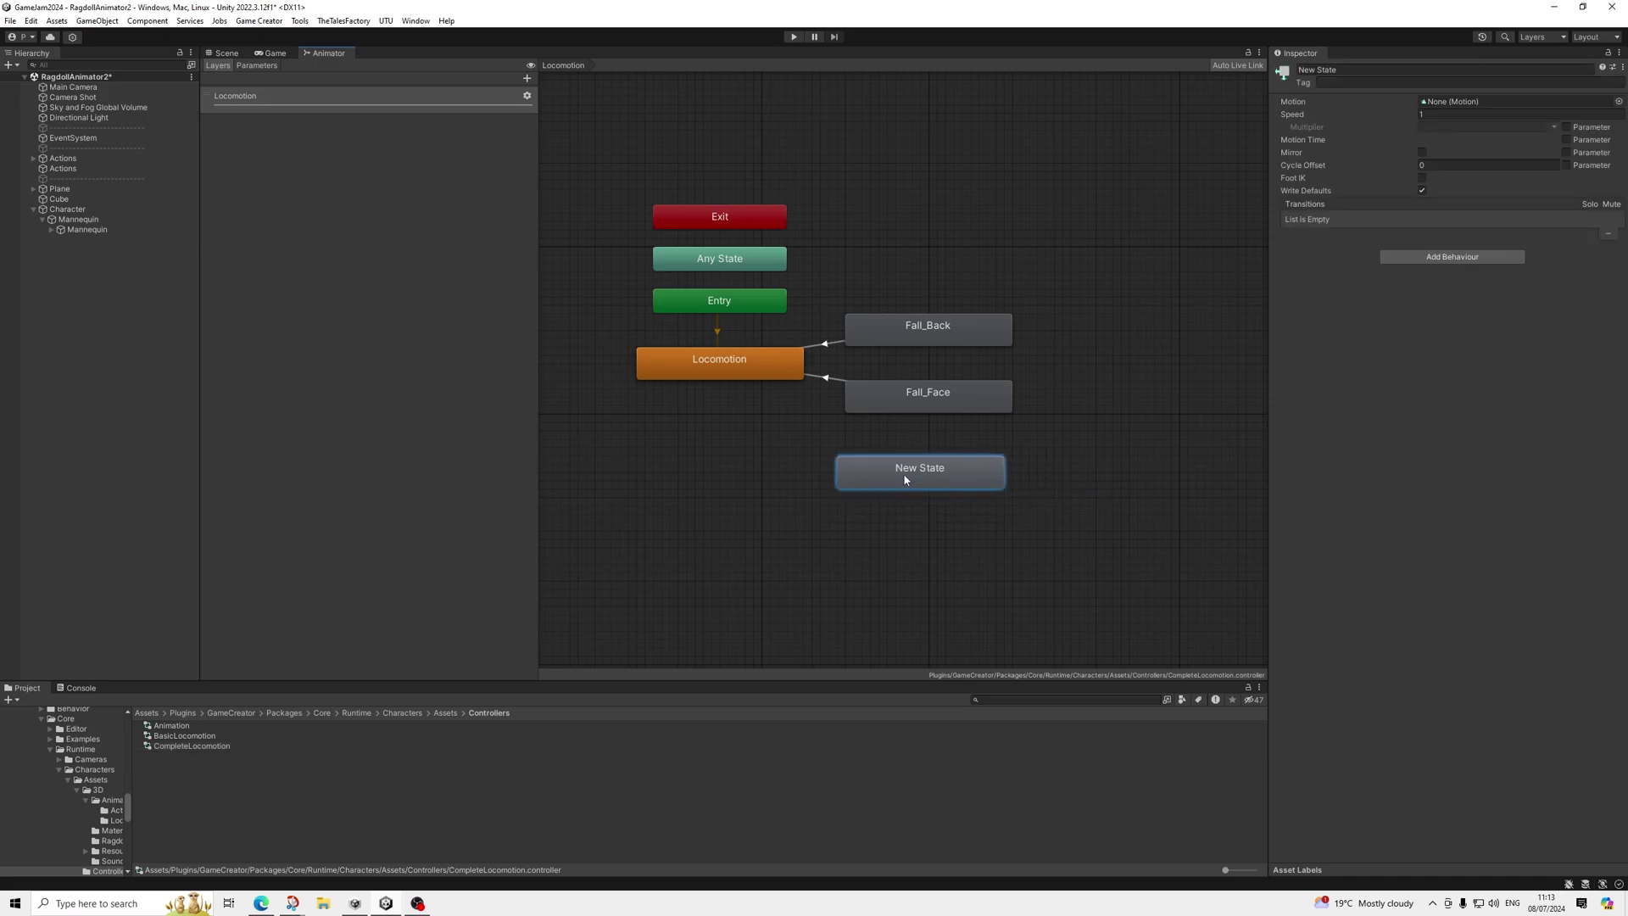
pyautogui.rightClick(903, 473)
pyautogui.click(924, 480)
pyautogui.click(754, 370)
pyautogui.moveTo(889, 486); pyautogui.dragTo(896, 486)
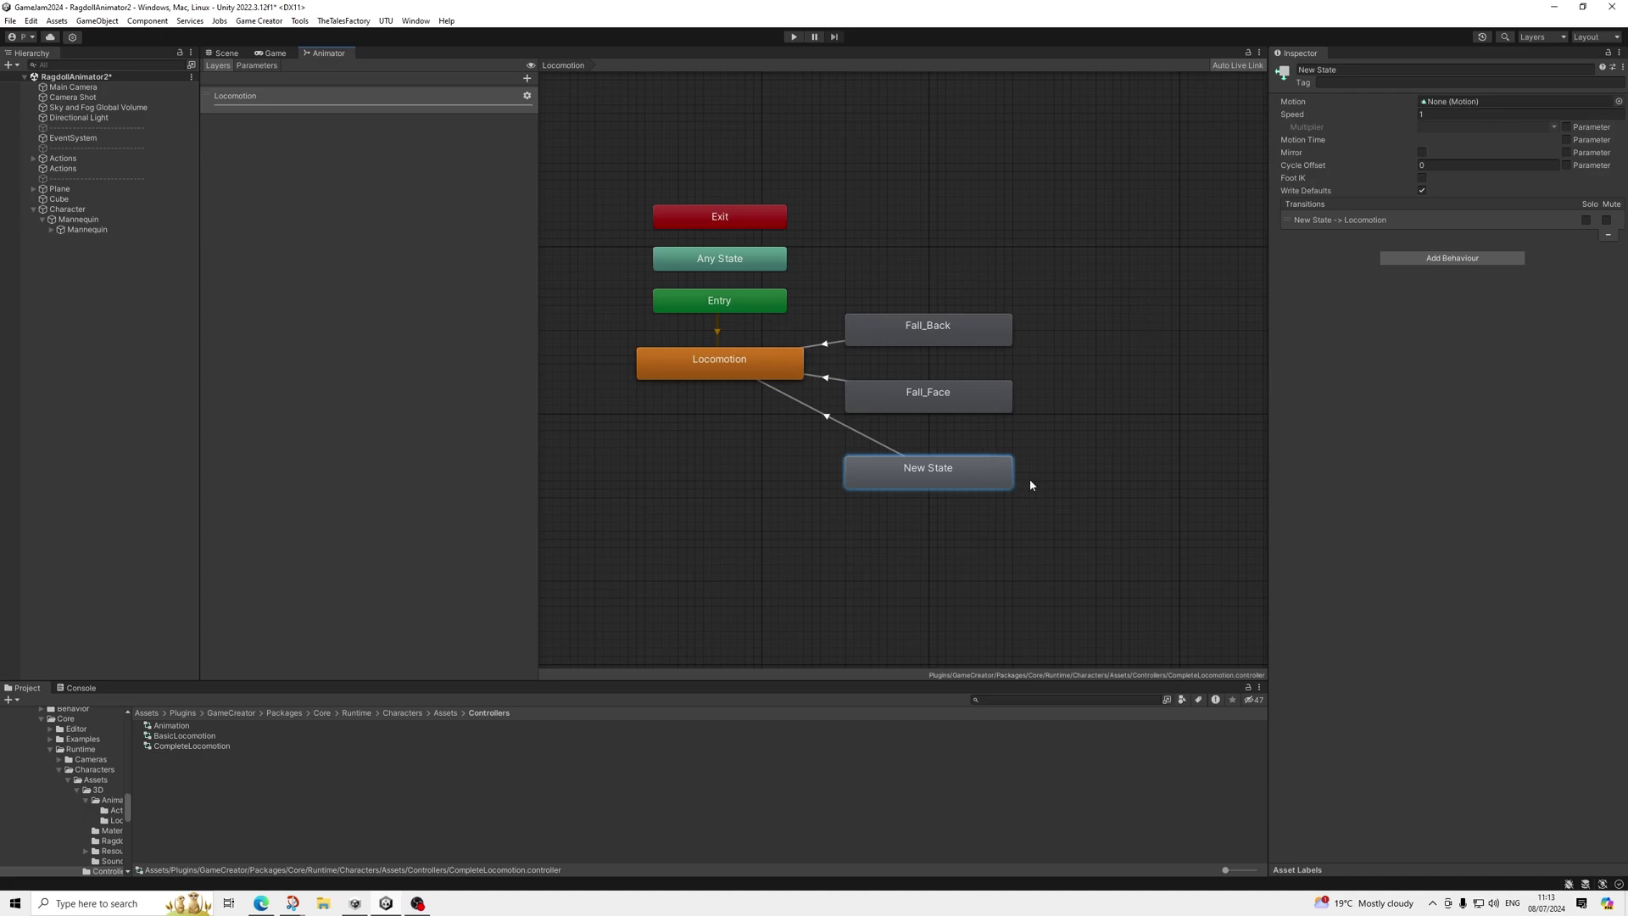
pyautogui.press('Delete')
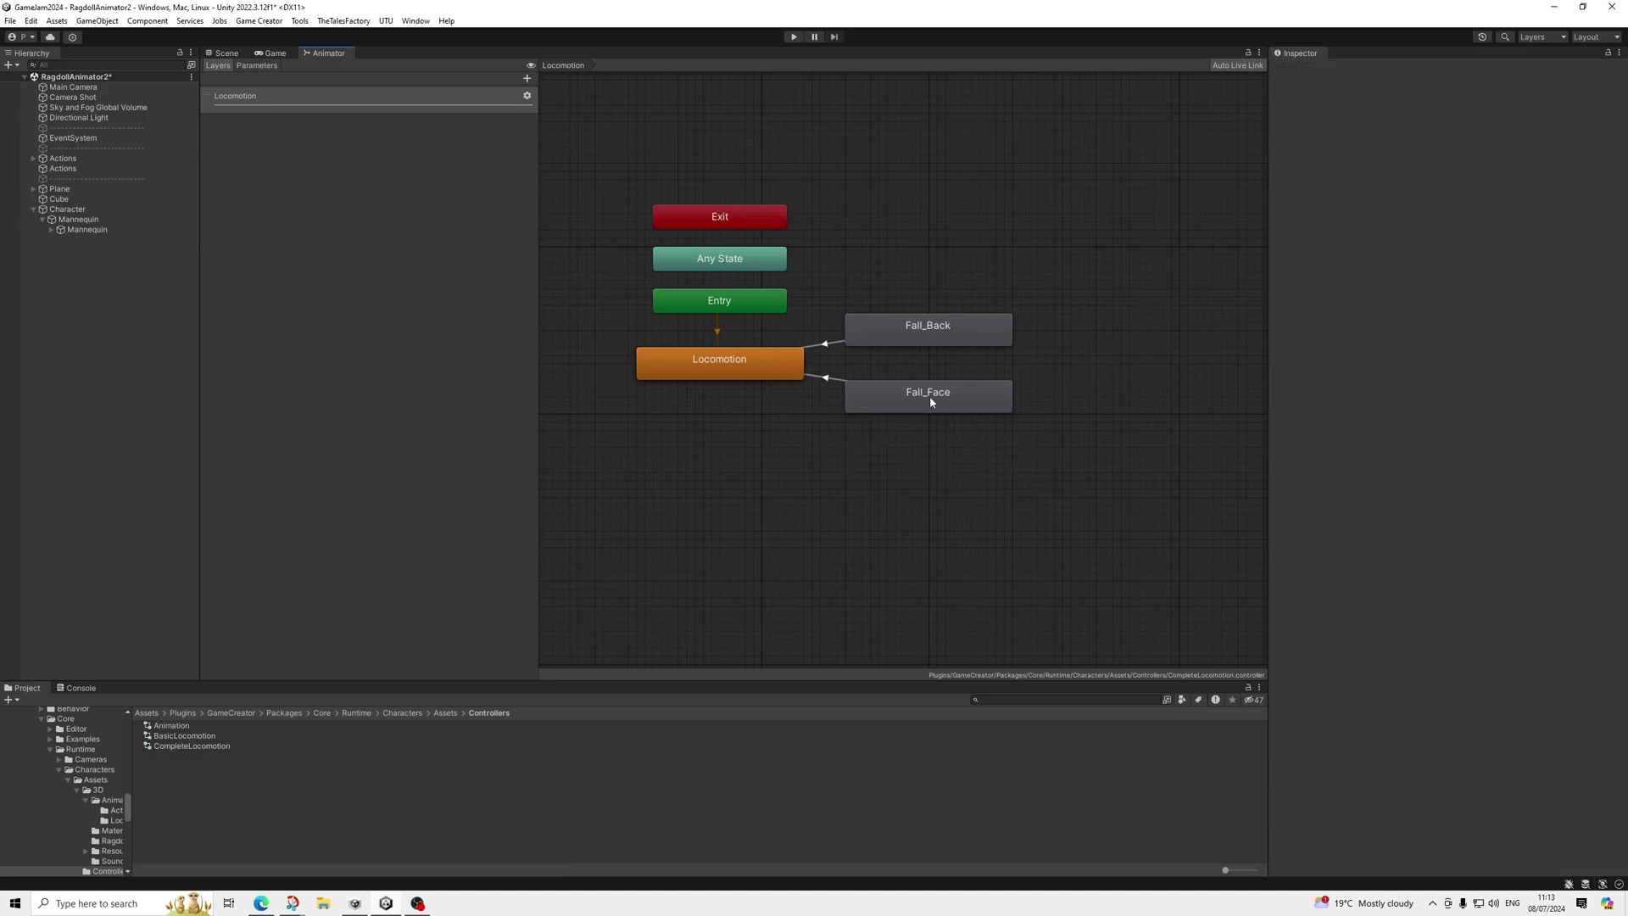
# Step: Examine the Fall_Back, Fall_Face and Locomotion states and the settings of both fall states' transitions to Locomotion
pyautogui.click(947, 330)
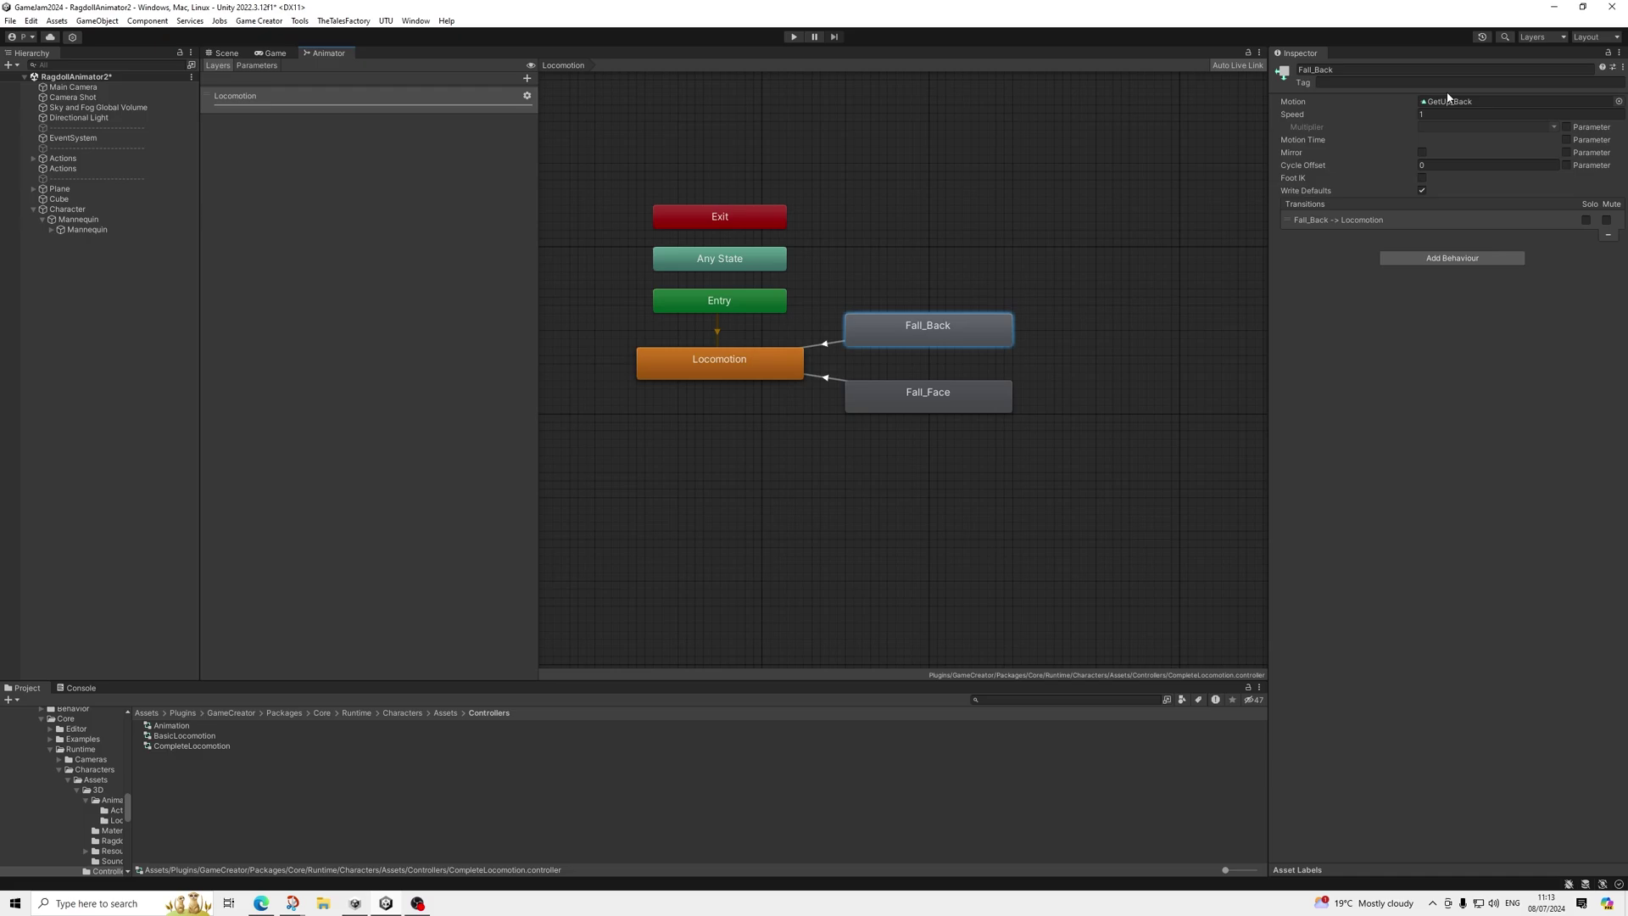
pyautogui.click(882, 405)
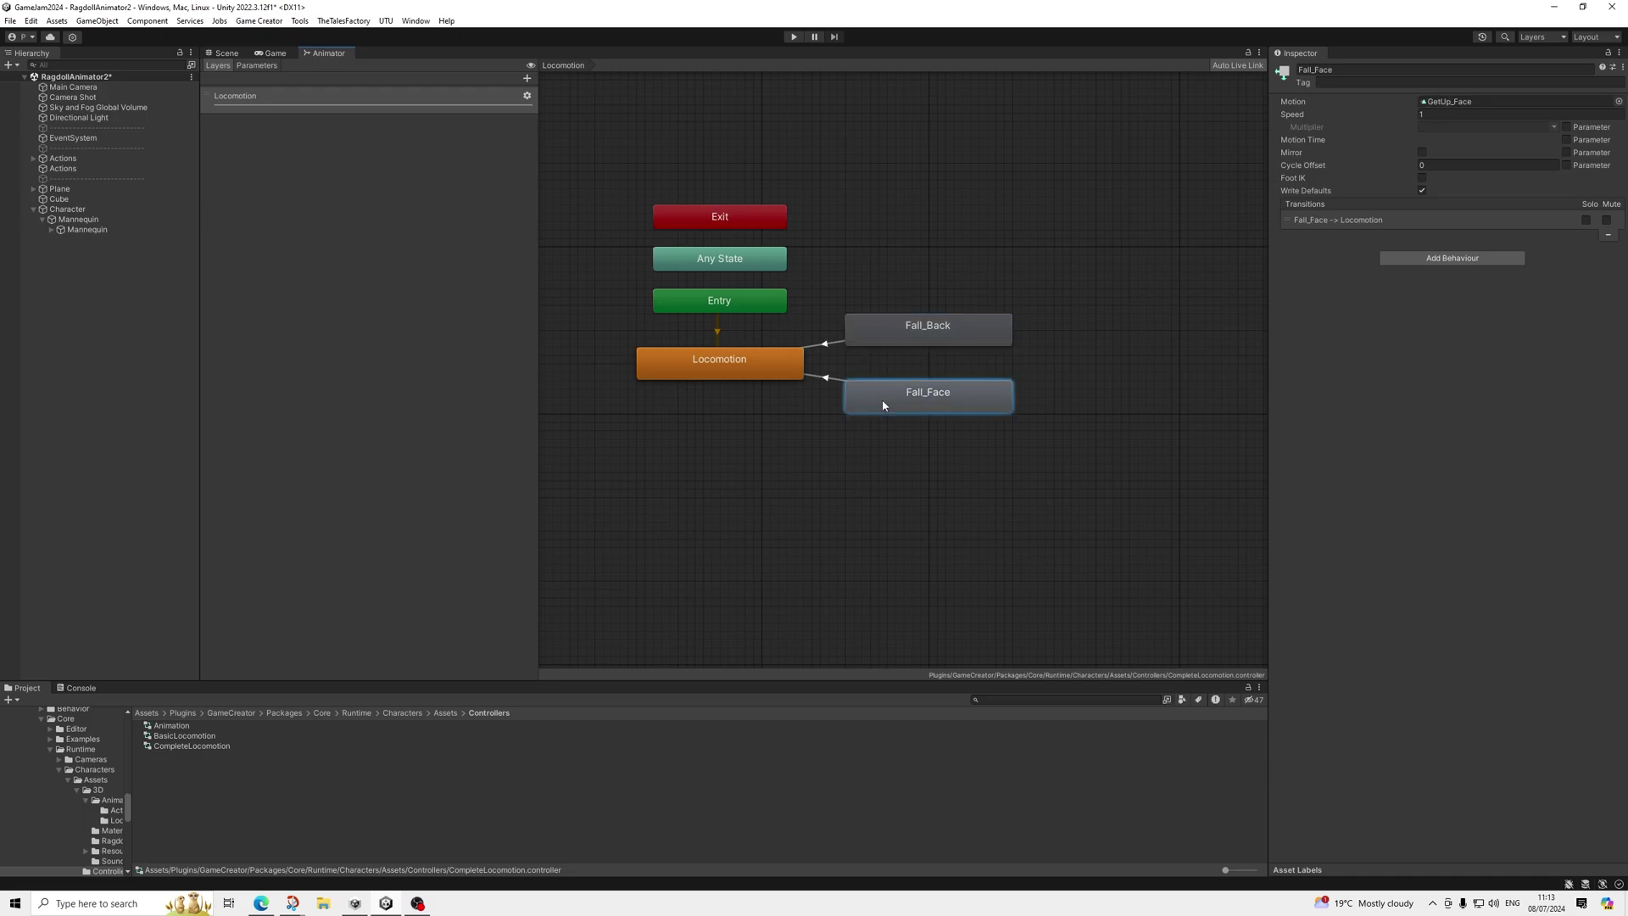
pyautogui.click(887, 333)
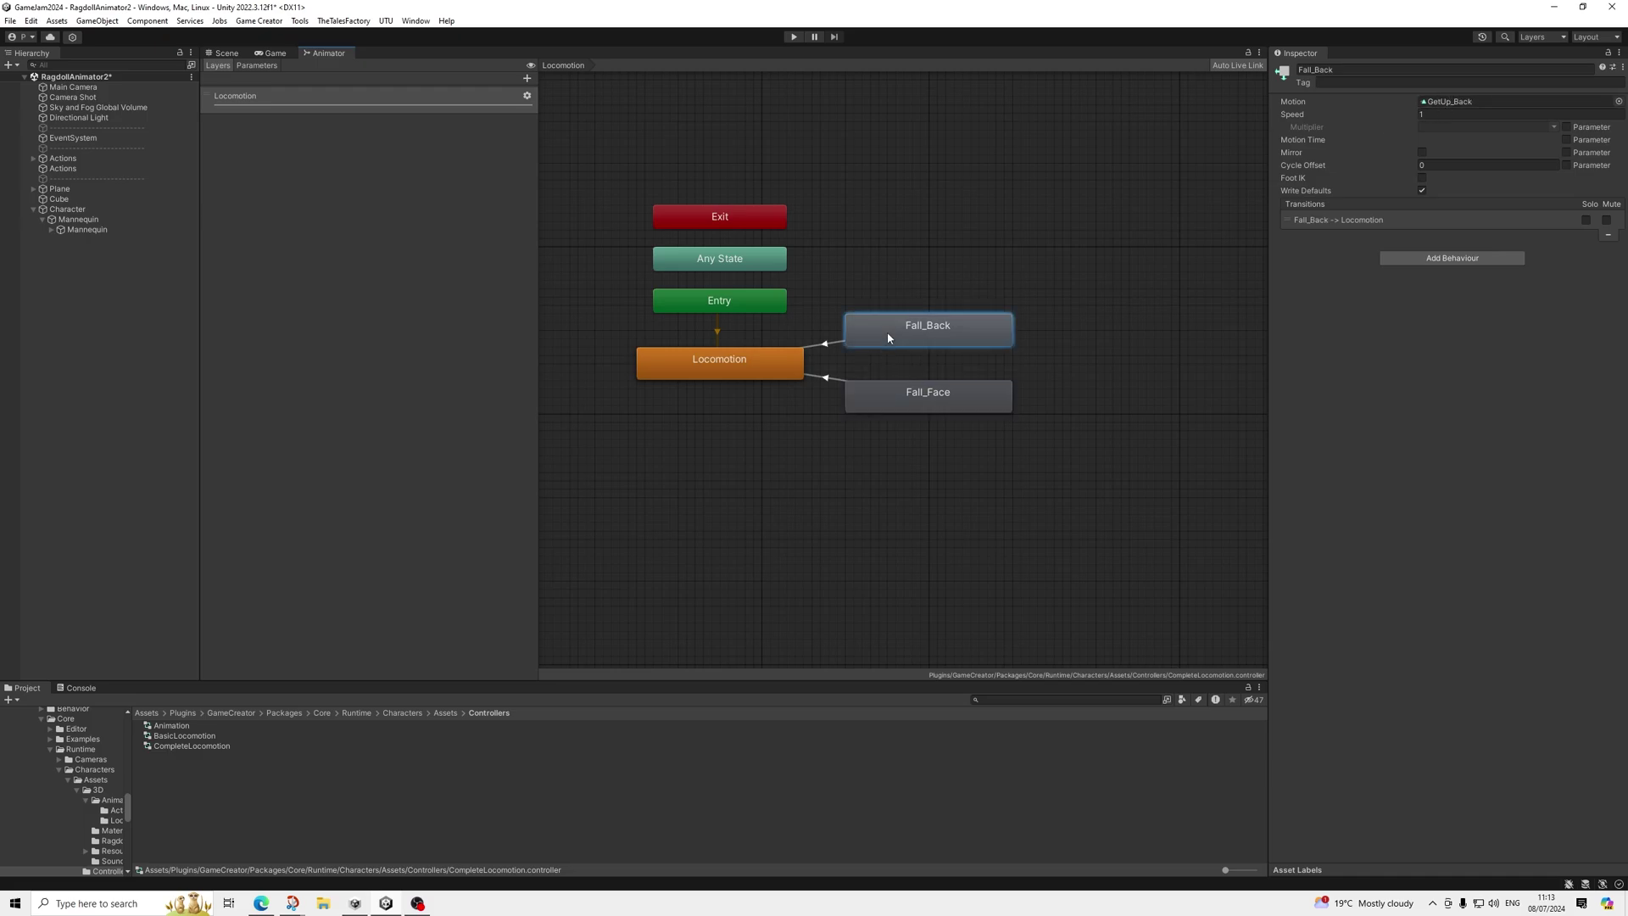
pyautogui.click(827, 349)
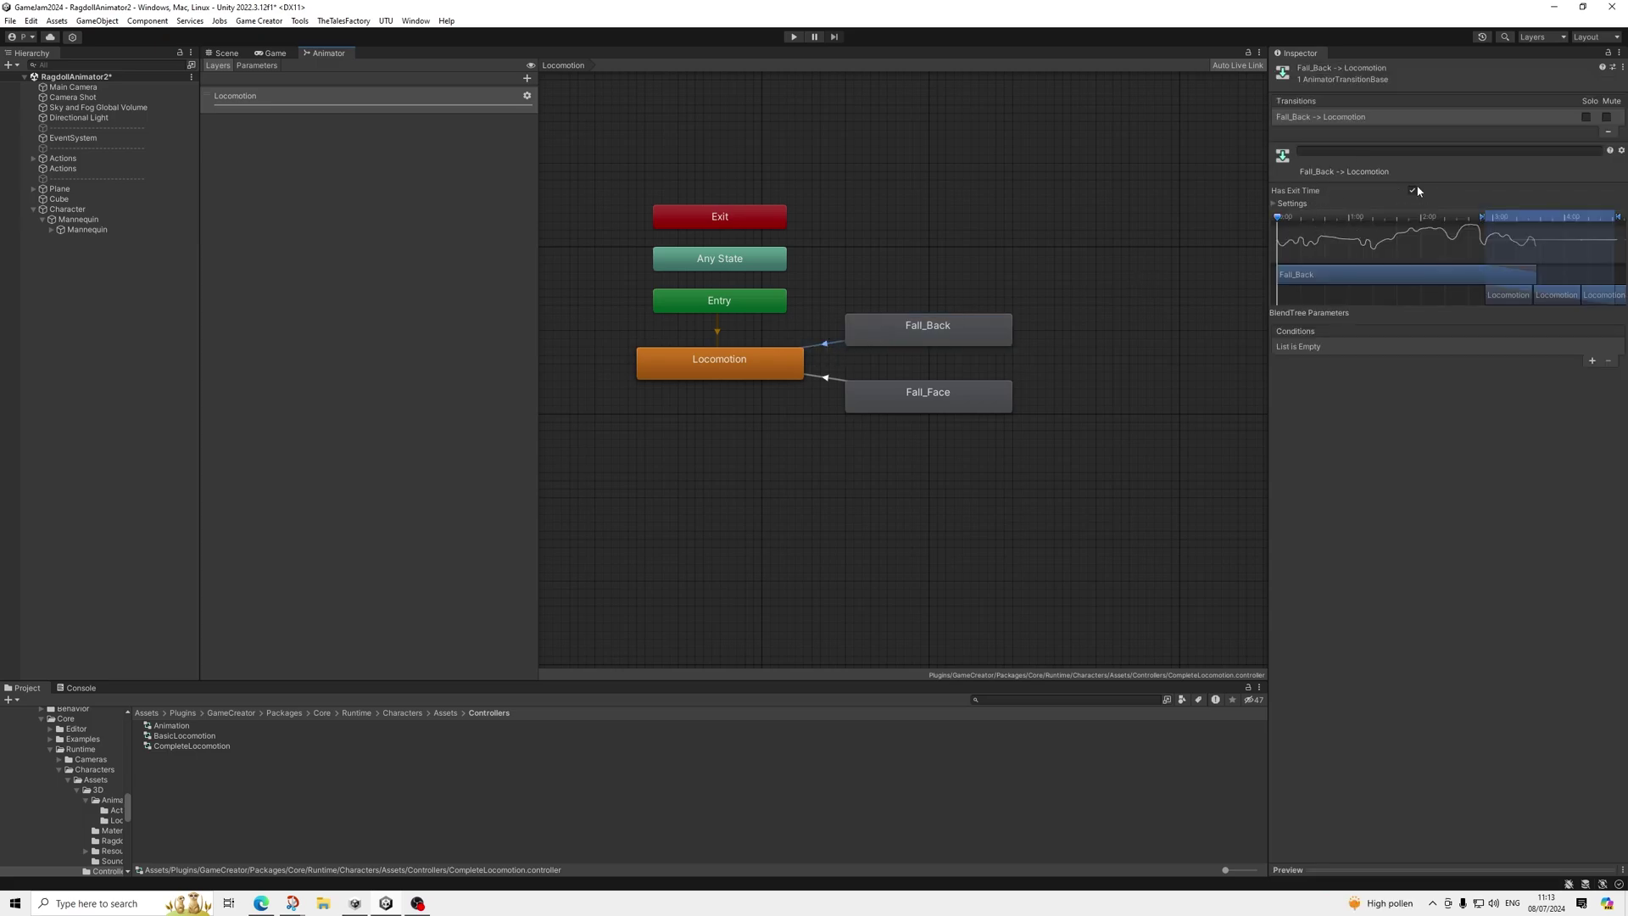
pyautogui.click(1293, 204)
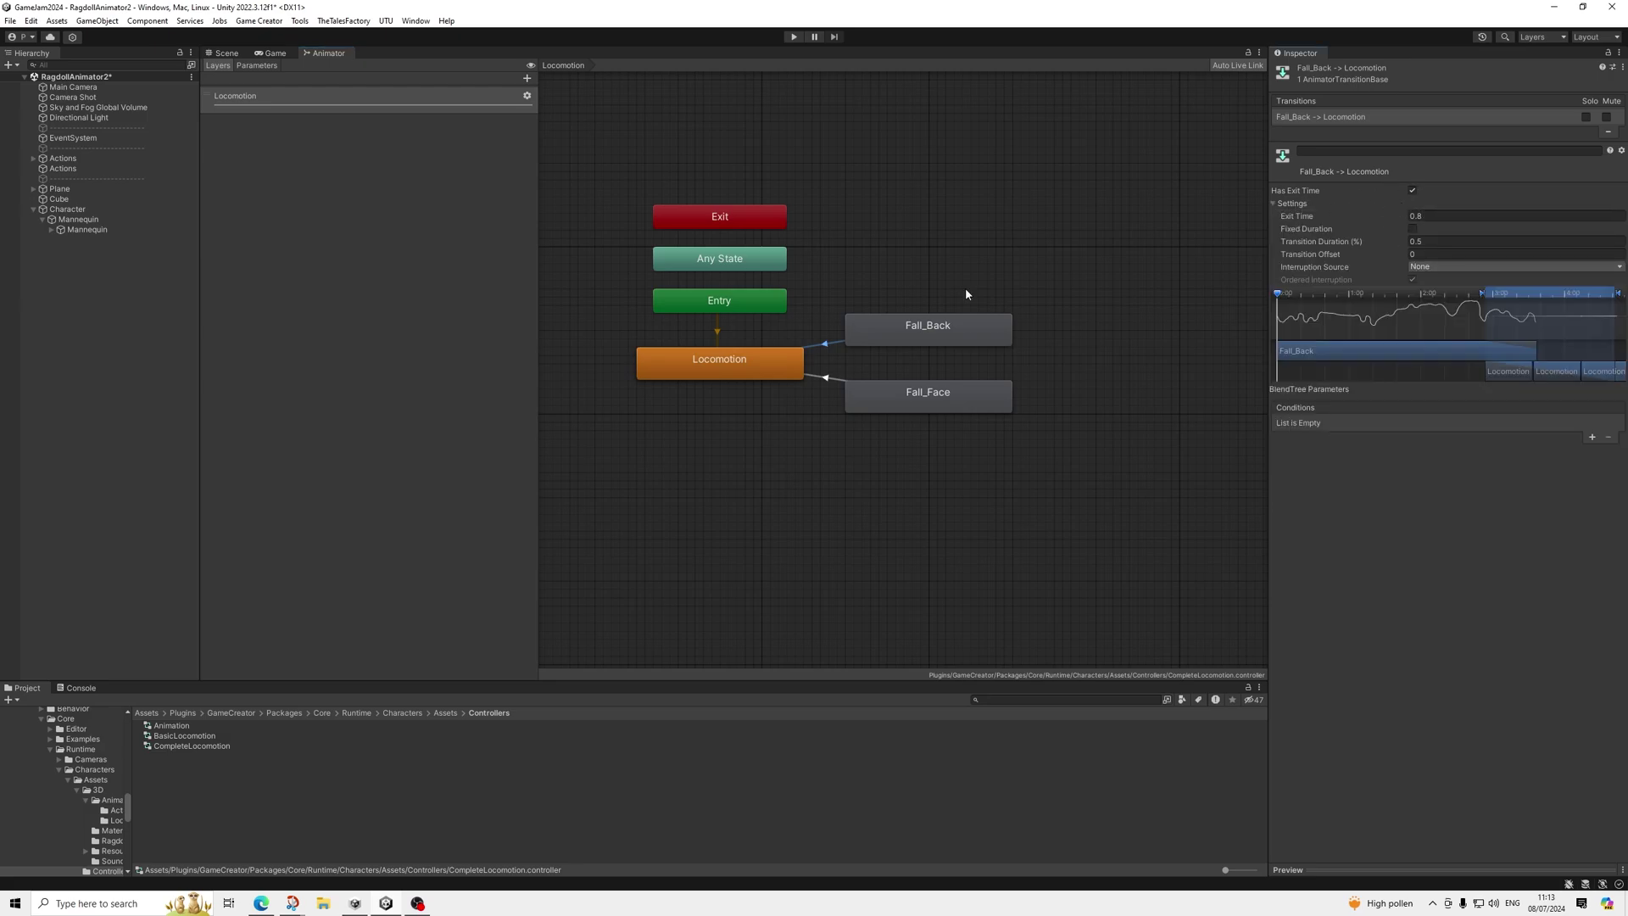
pyautogui.click(827, 379)
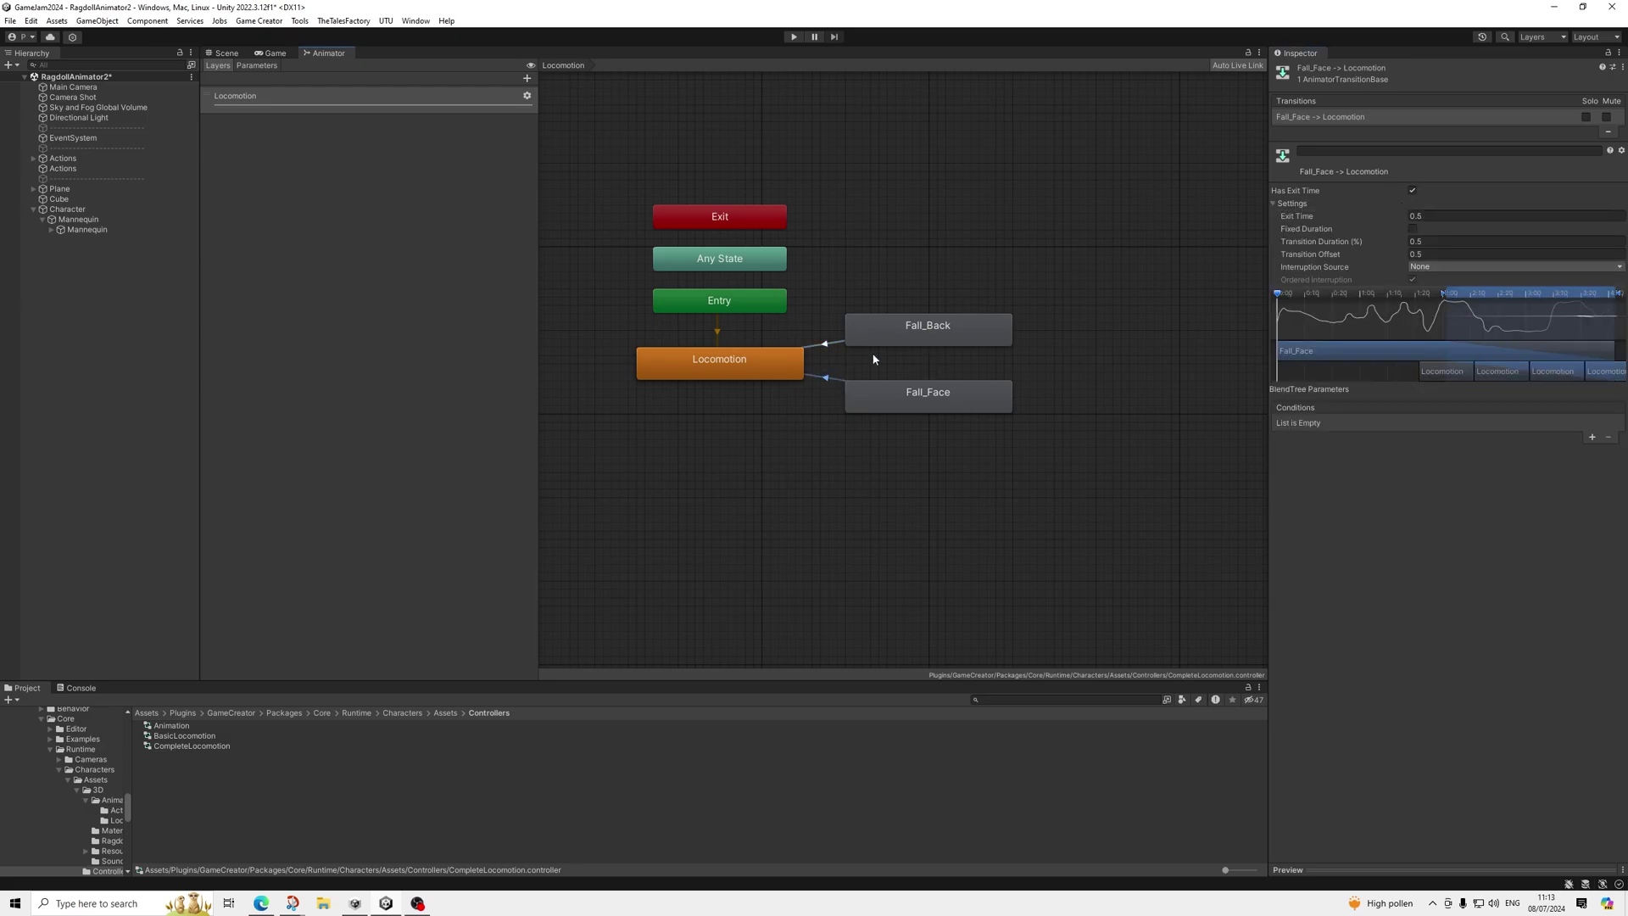
pyautogui.click(825, 345)
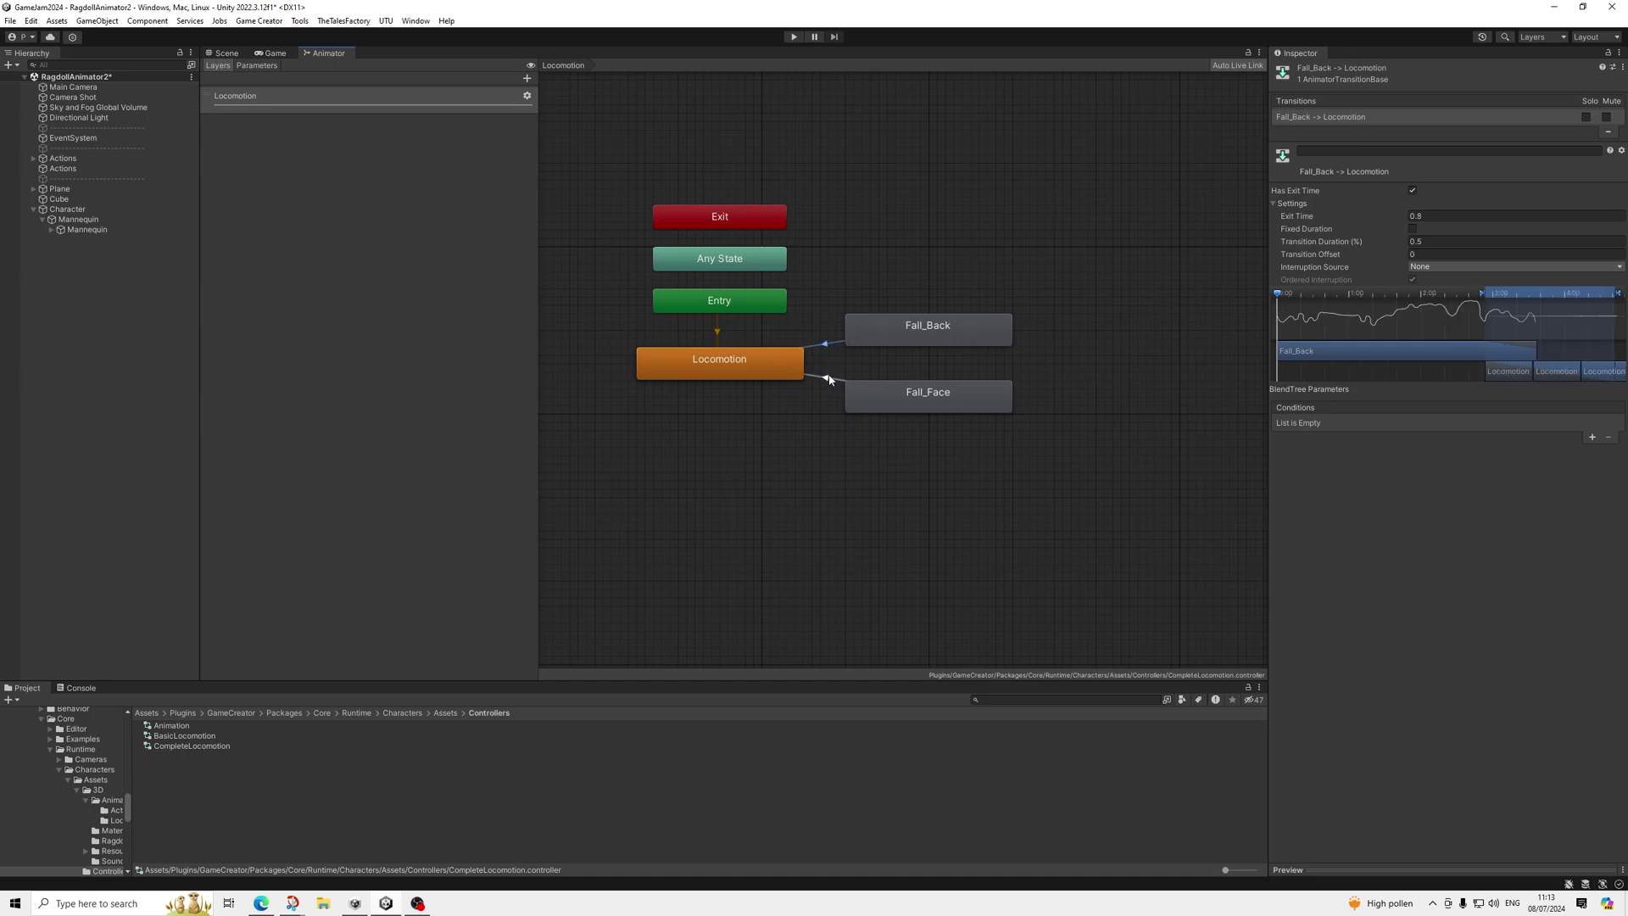
pyautogui.click(828, 380)
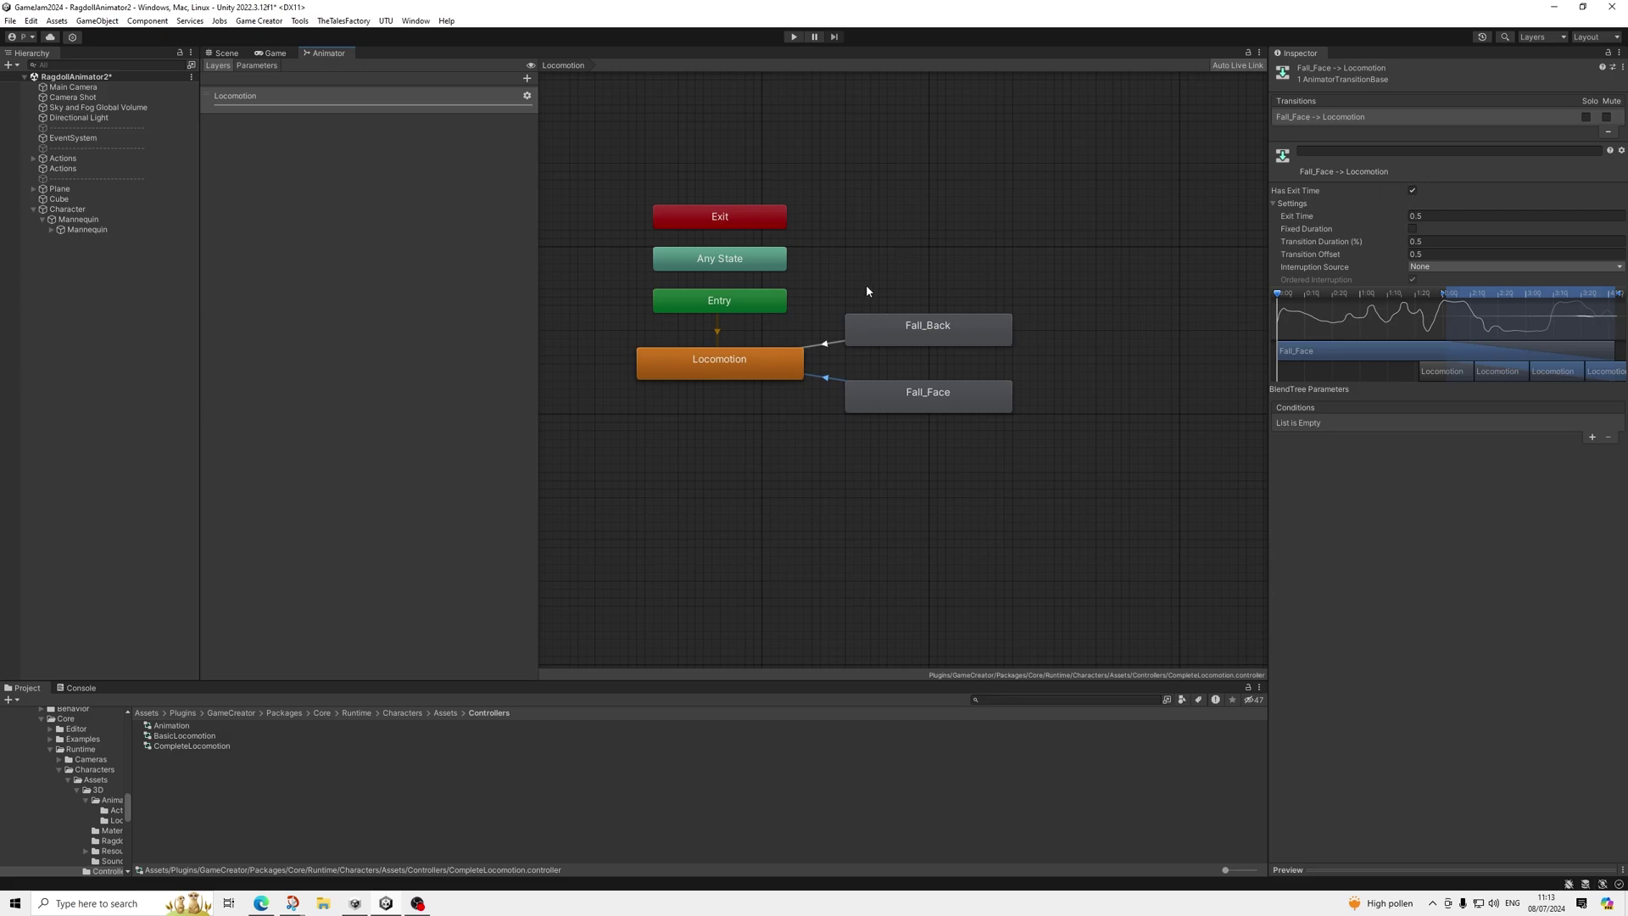
pyautogui.click(773, 411)
pyautogui.click(757, 375)
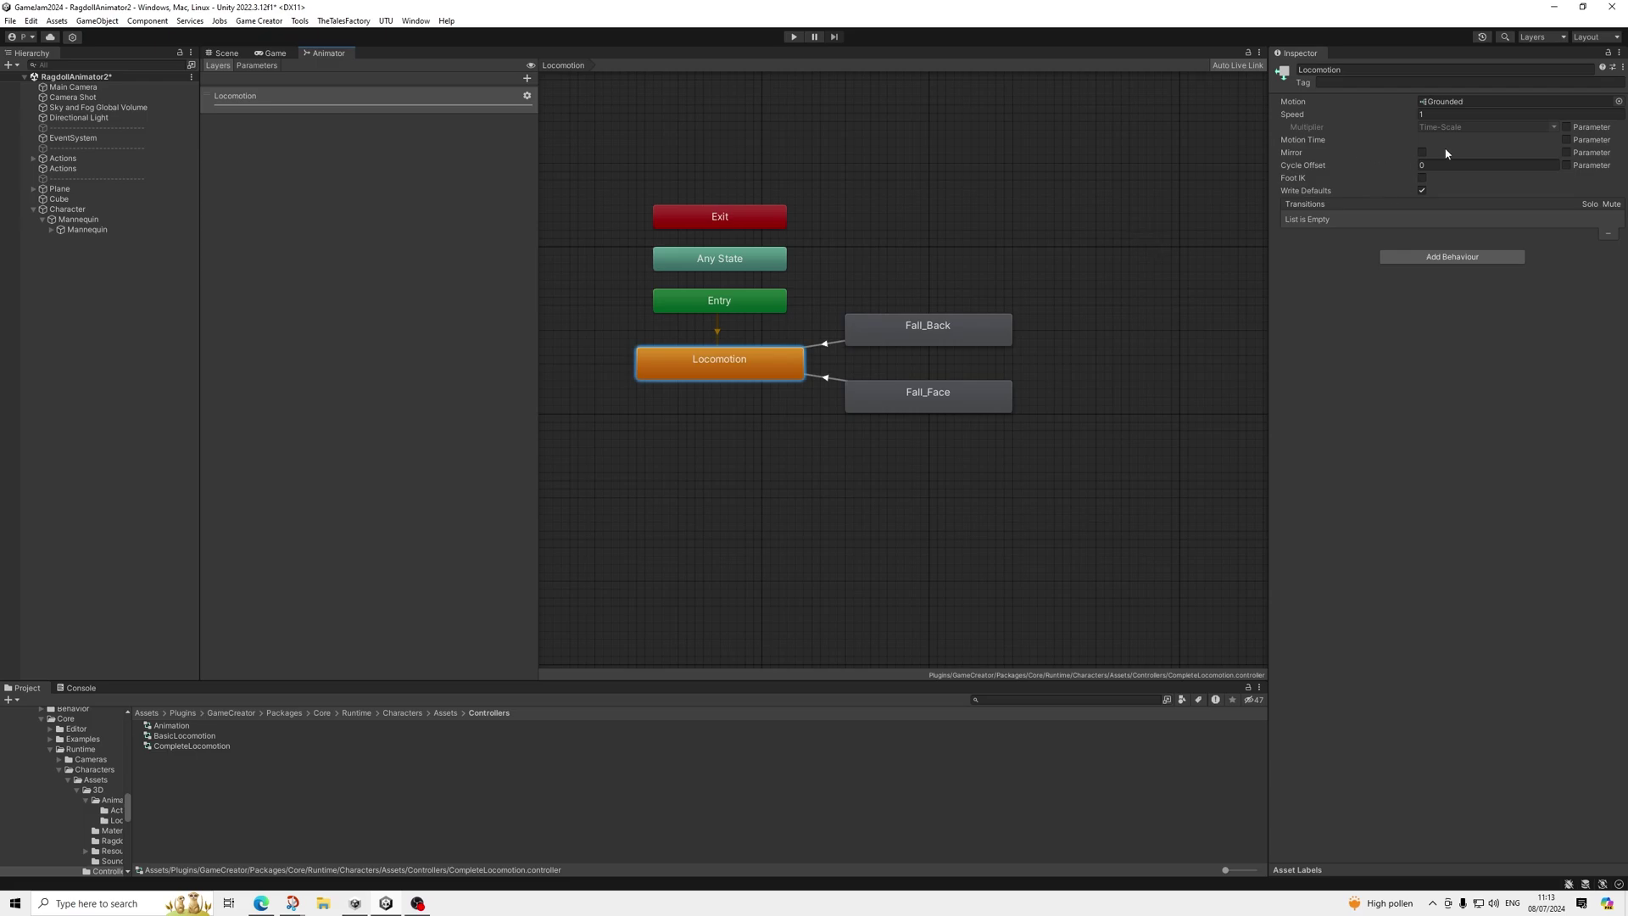
pyautogui.click(809, 432)
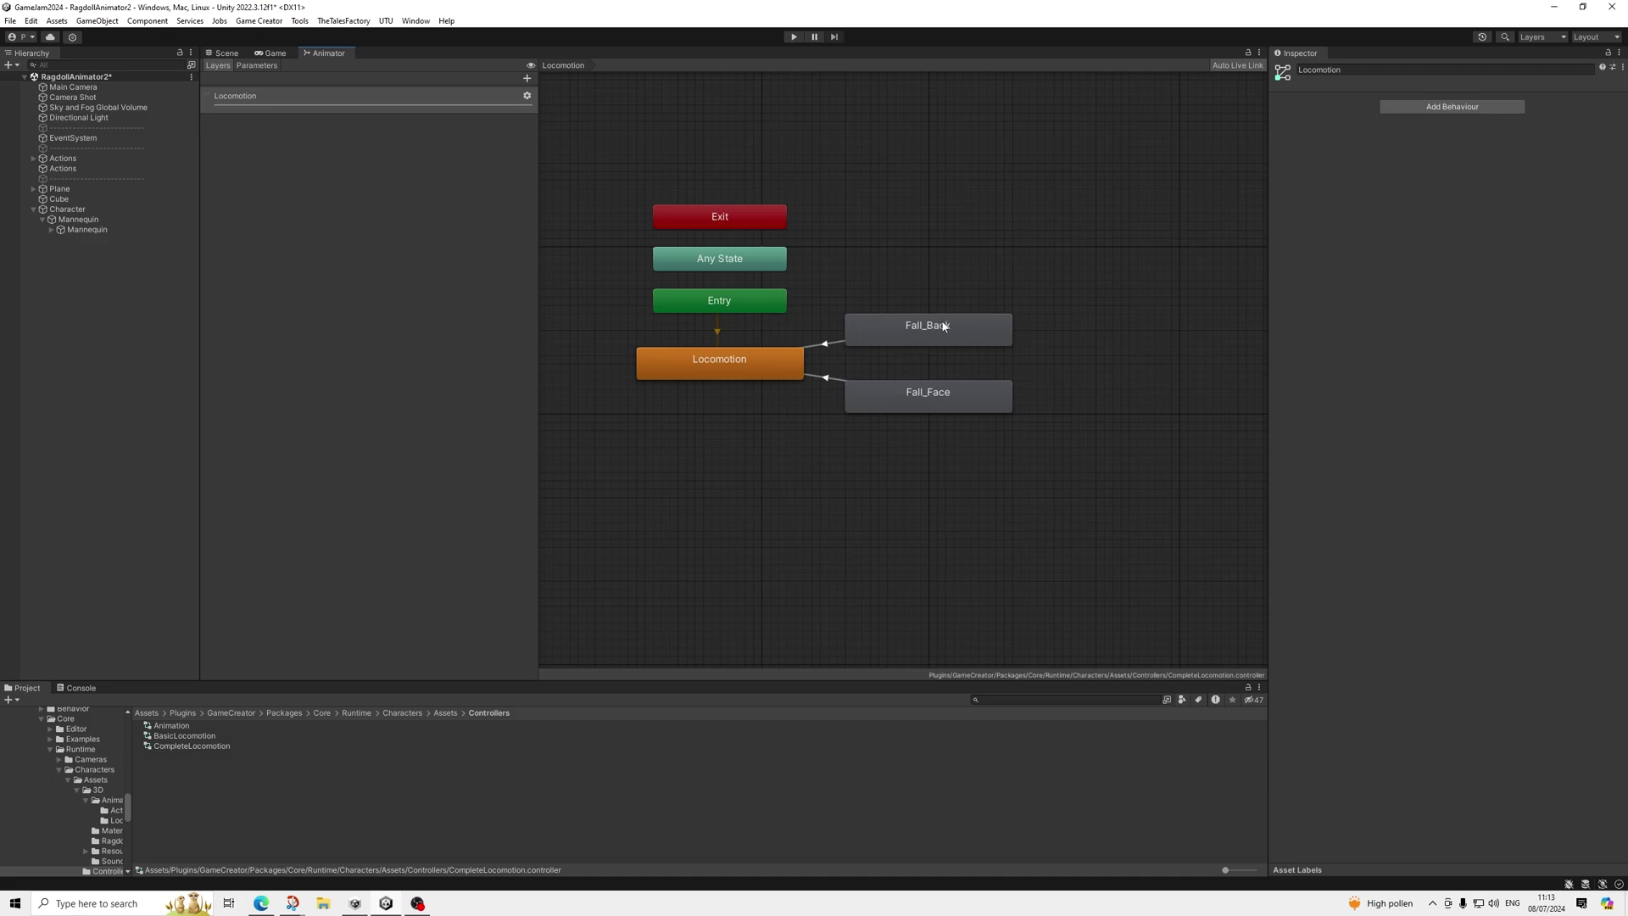
# Step: In the innermost Mannequin's Fall-Get Up Animate feature, assign Fall_Face to Get Up Face Down and Fall_Back to Get Up From Back
pyautogui.click(224, 53)
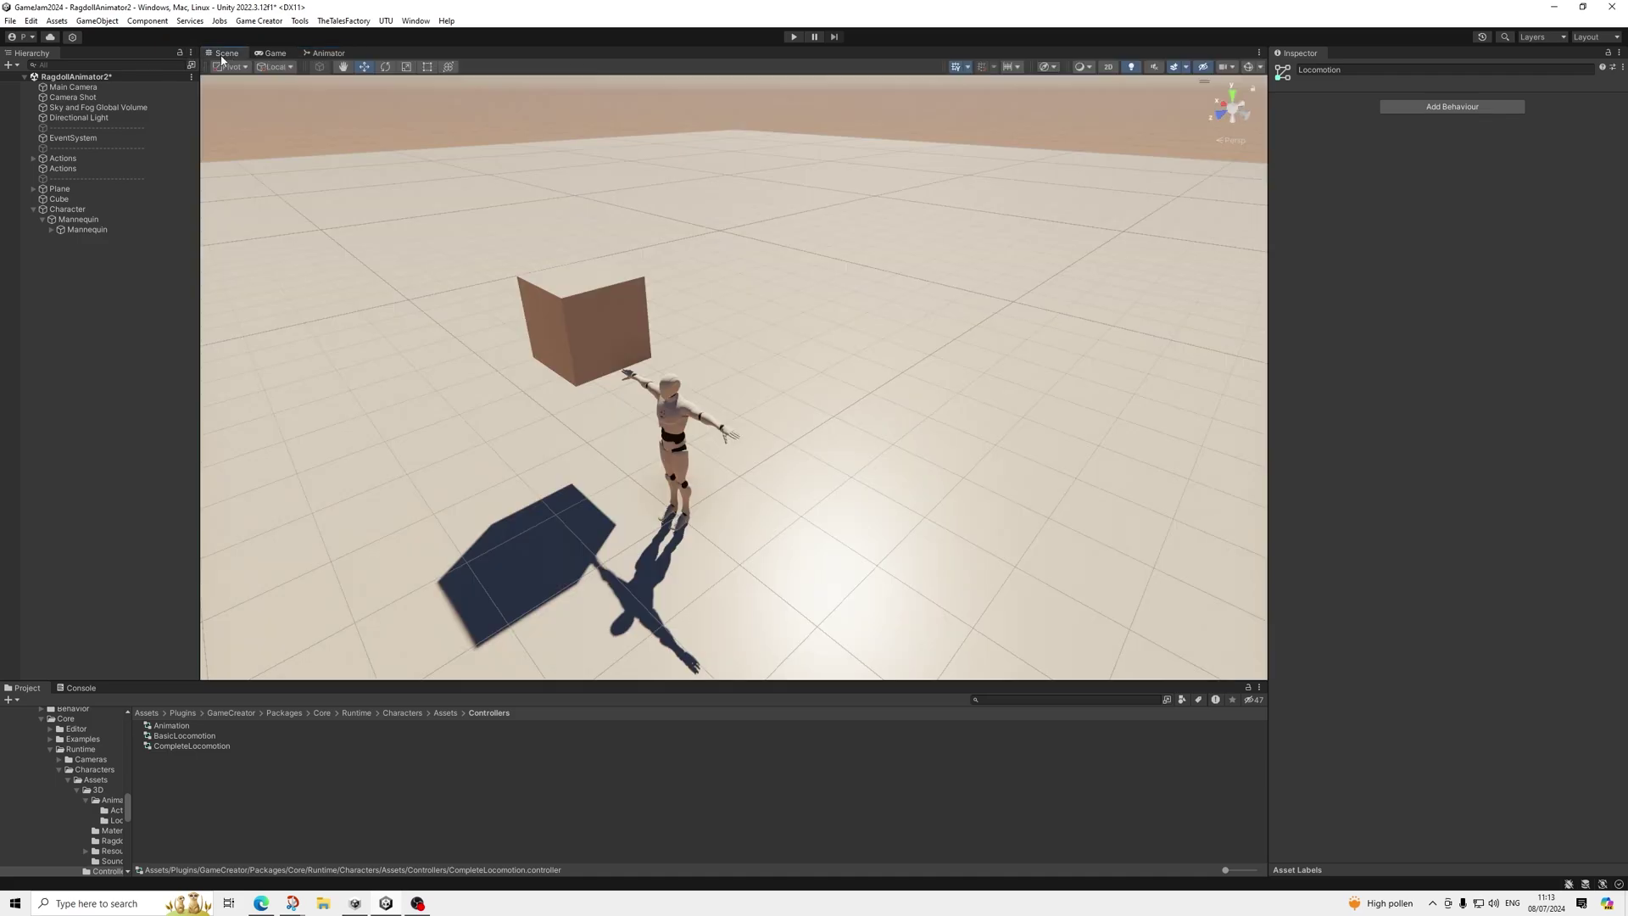
pyautogui.click(99, 230)
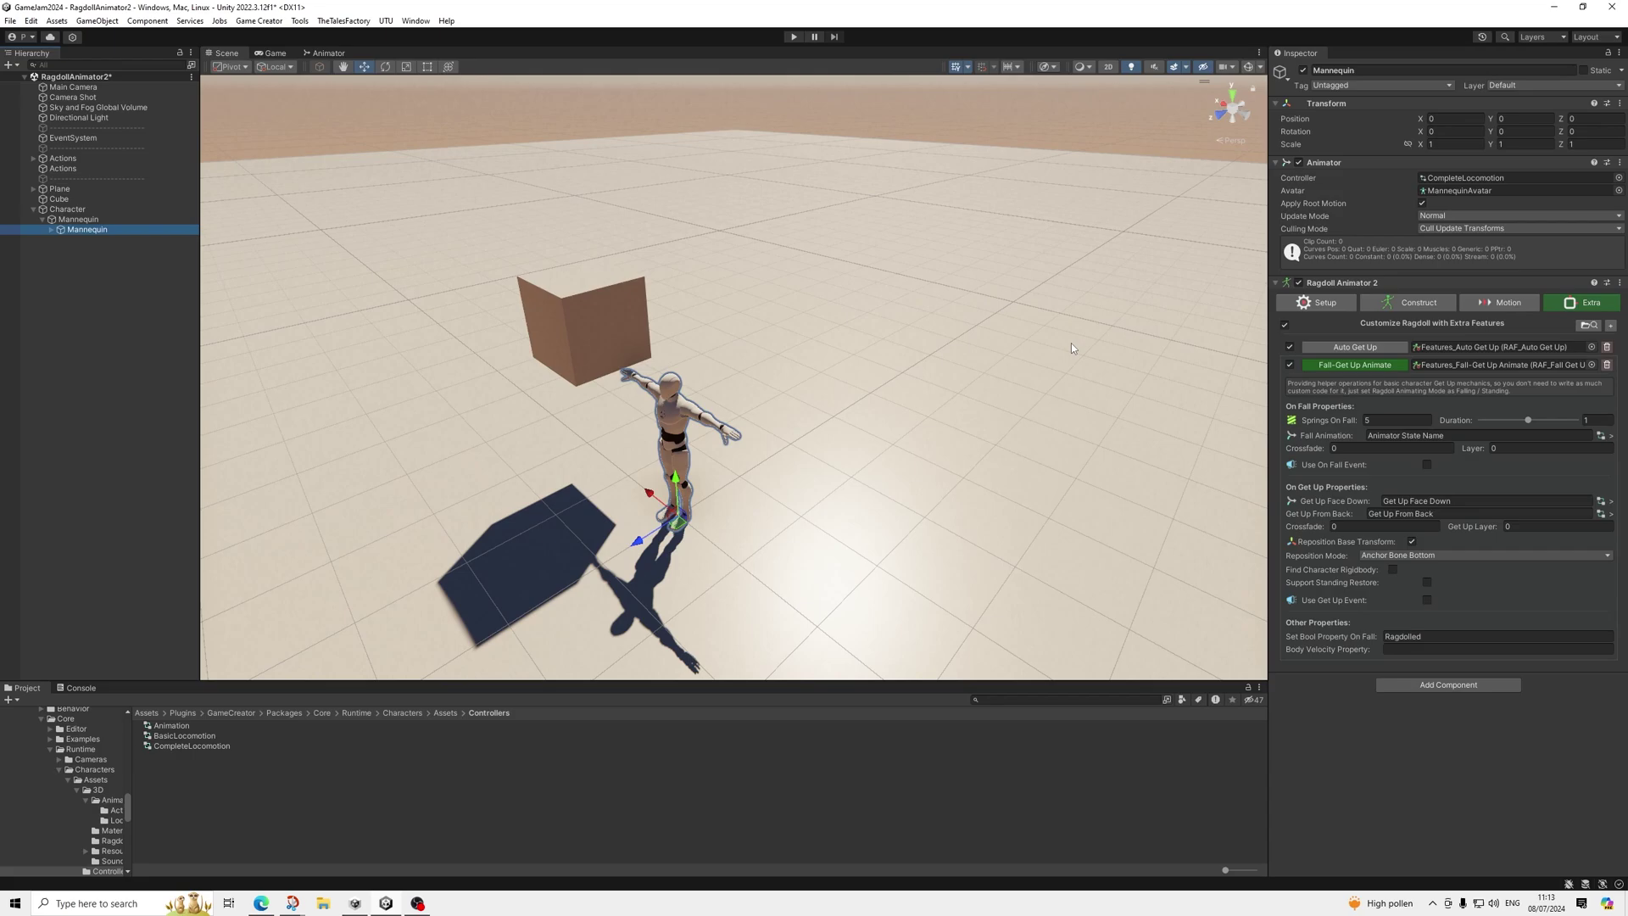
pyautogui.click(1599, 509)
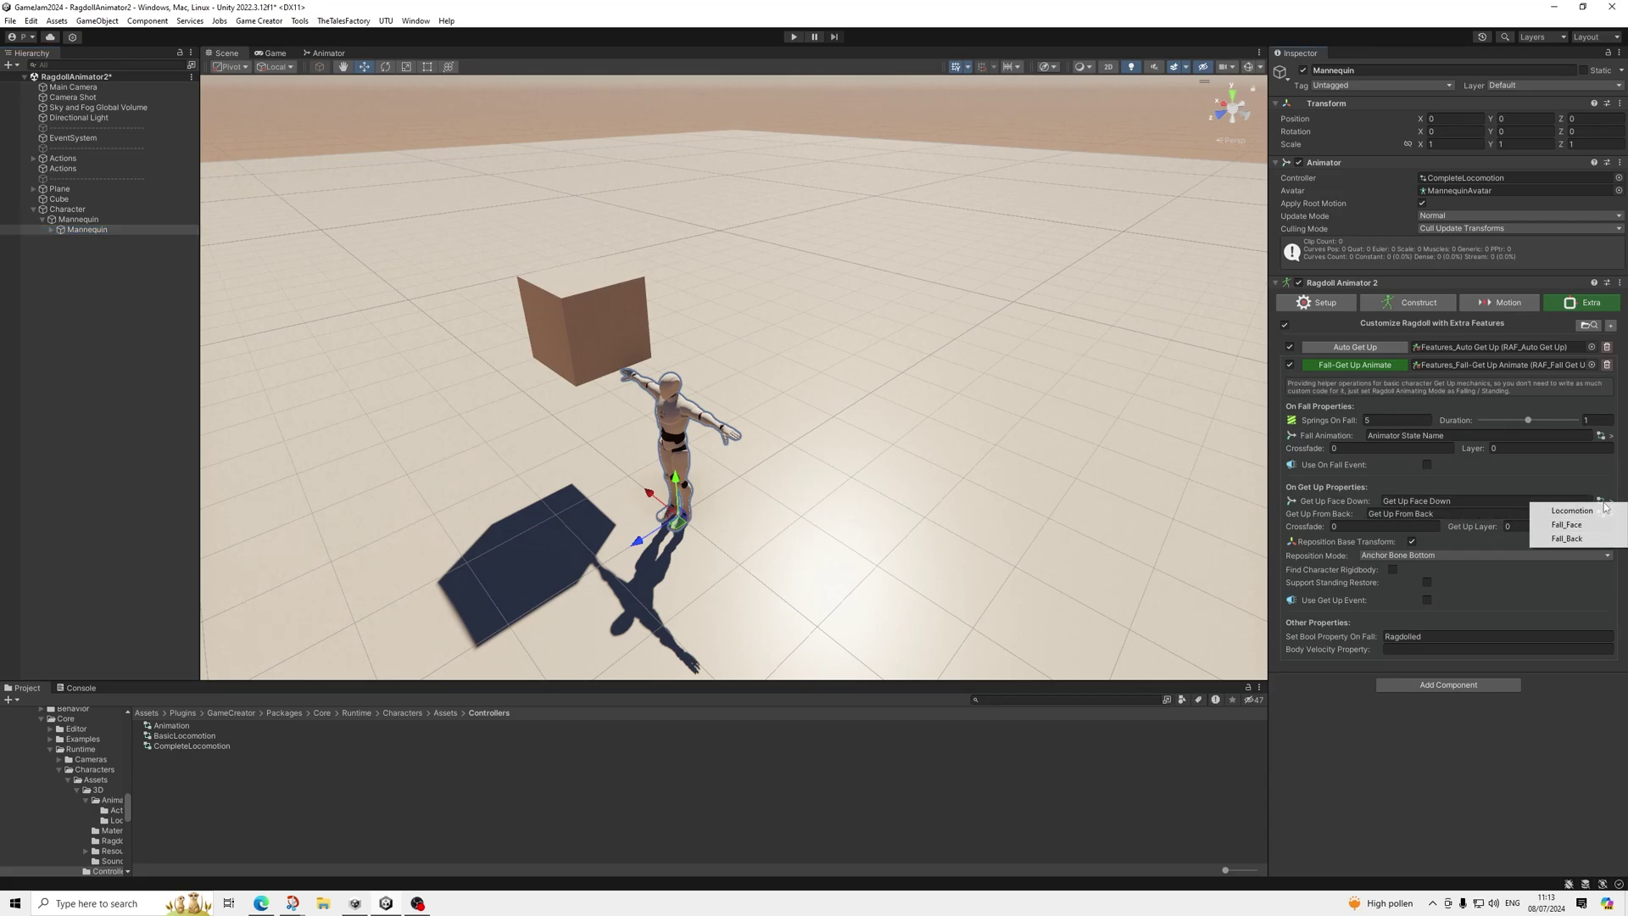
pyautogui.click(1567, 524)
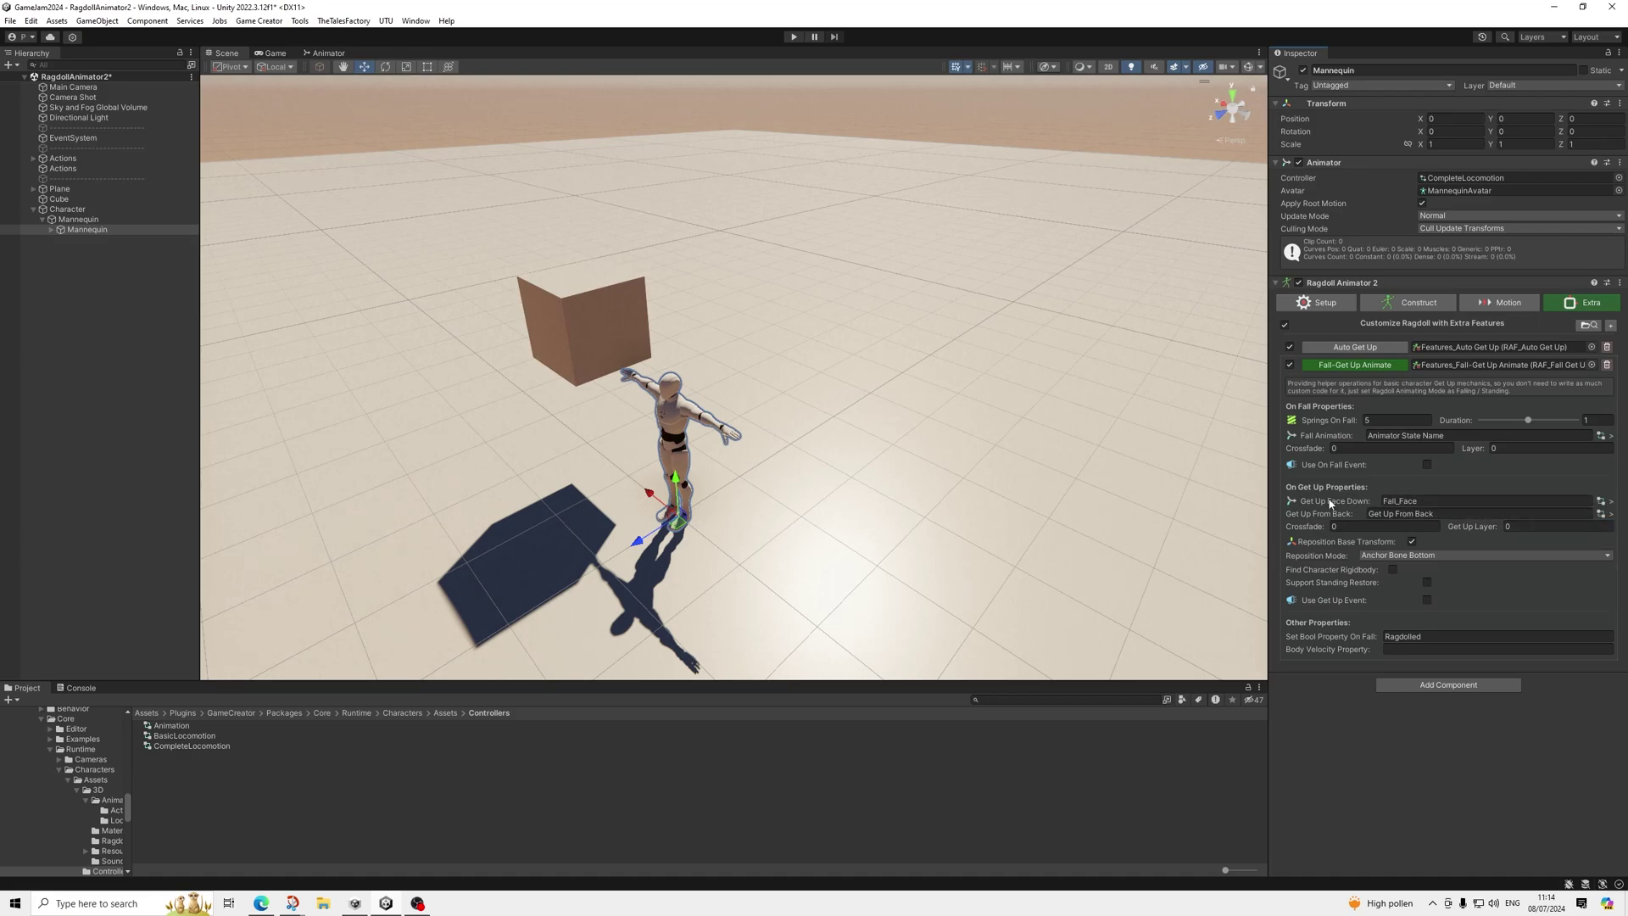
pyautogui.click(1600, 513)
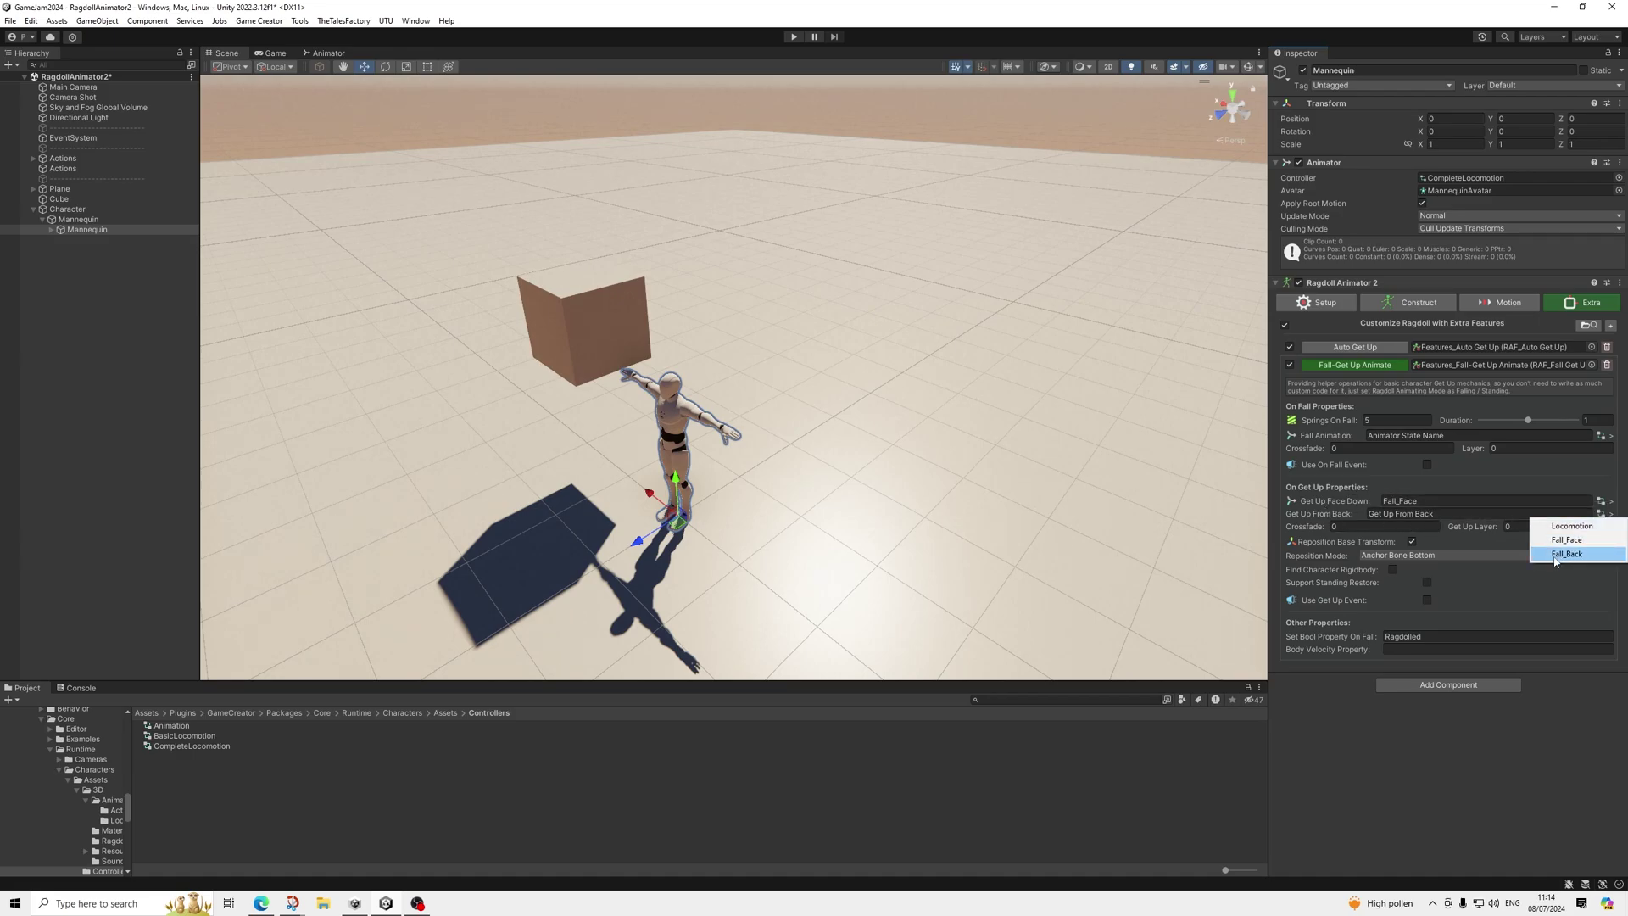
pyautogui.click(1568, 554)
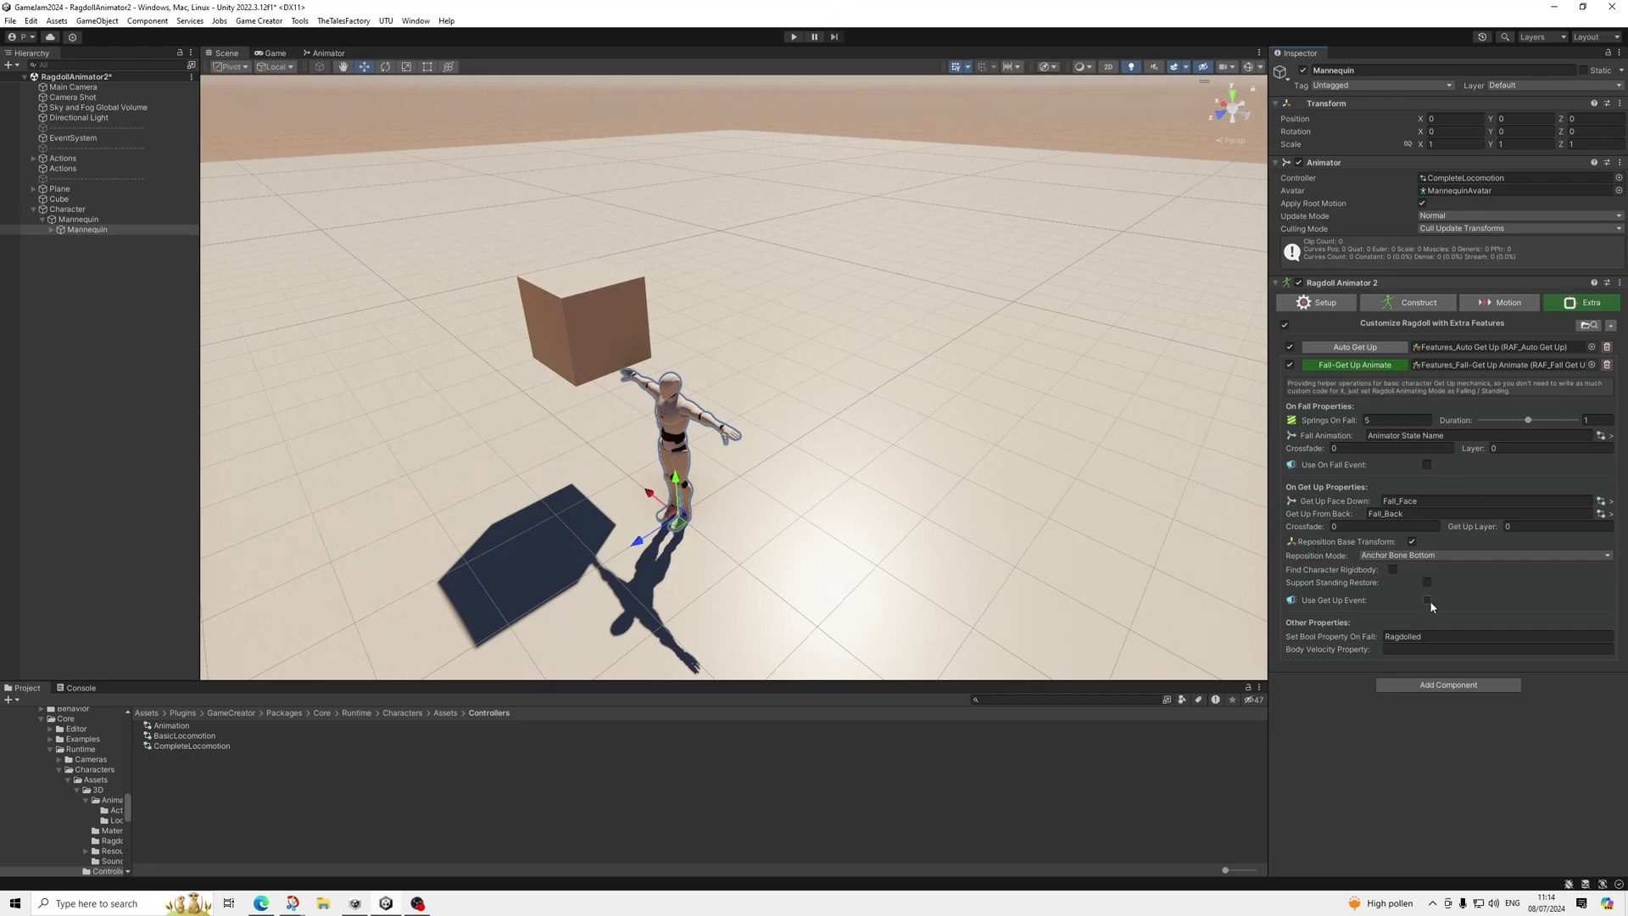
# Step: Start a play test and set the innermost Mannequin's ragdoll Animating Mode to Falling
pyautogui.click(796, 37)
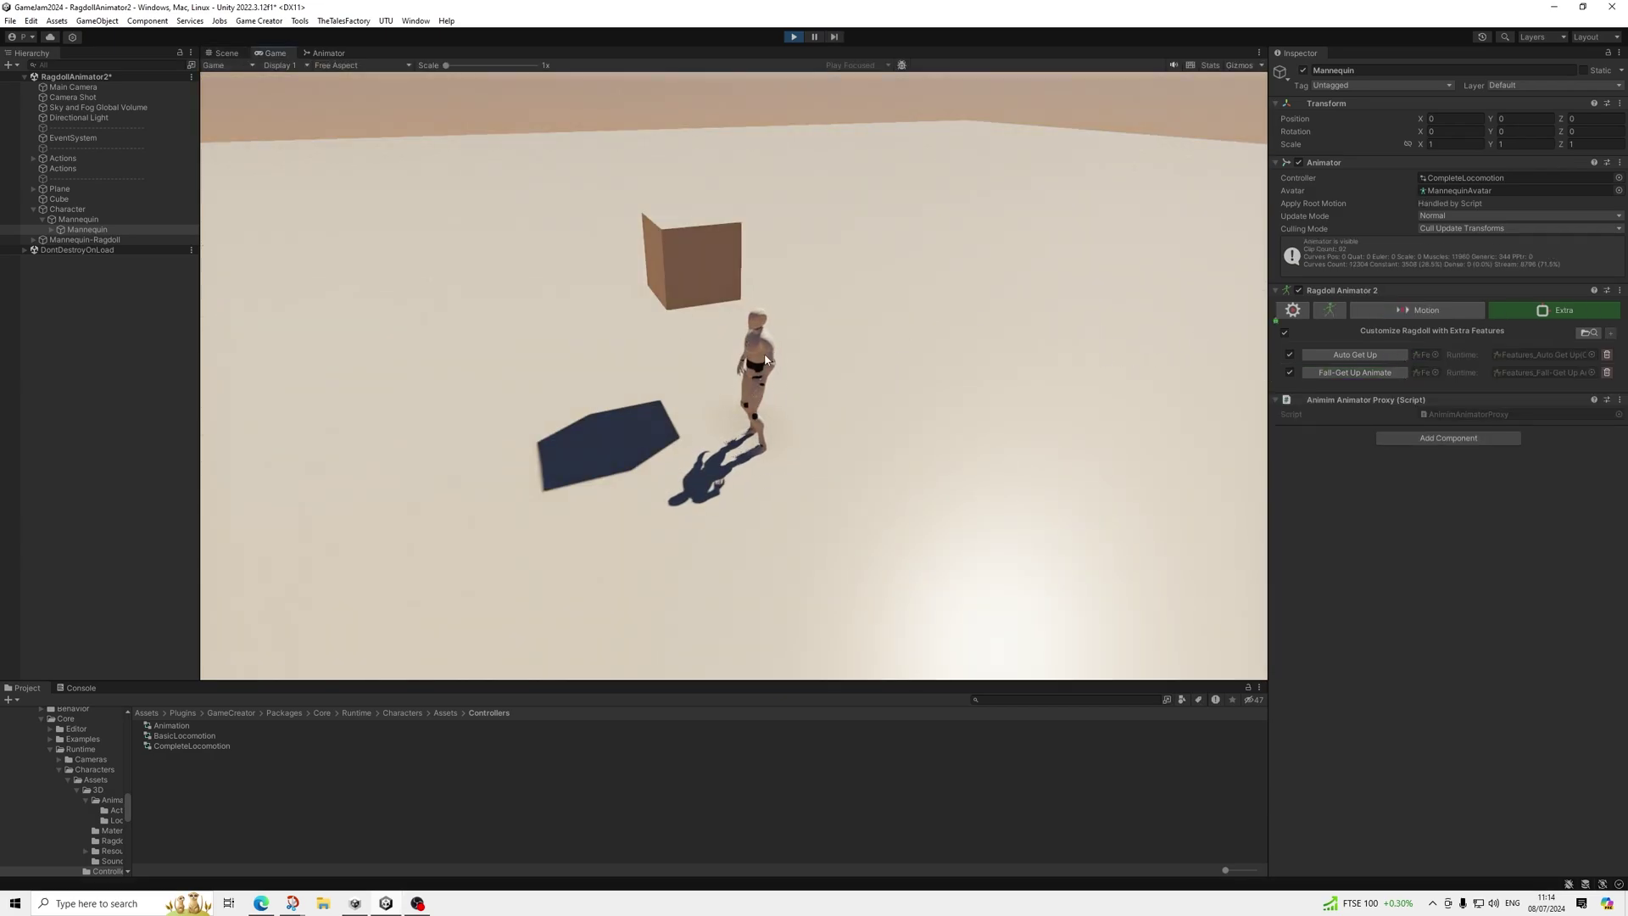
pyautogui.click(1436, 310)
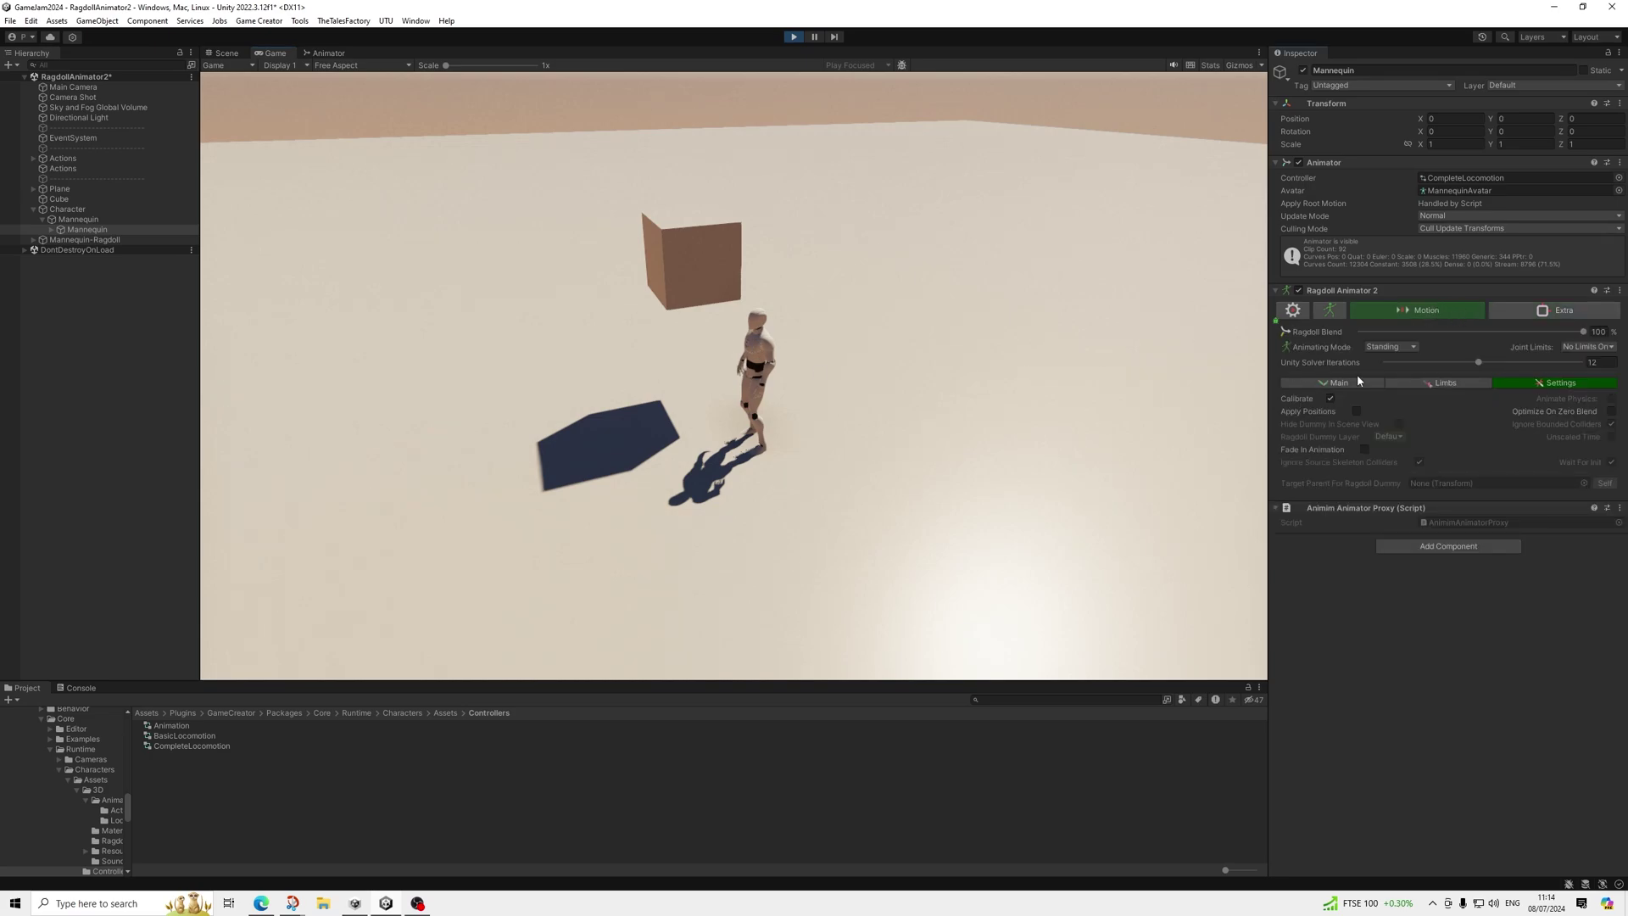
pyautogui.click(1390, 347)
pyautogui.click(1387, 389)
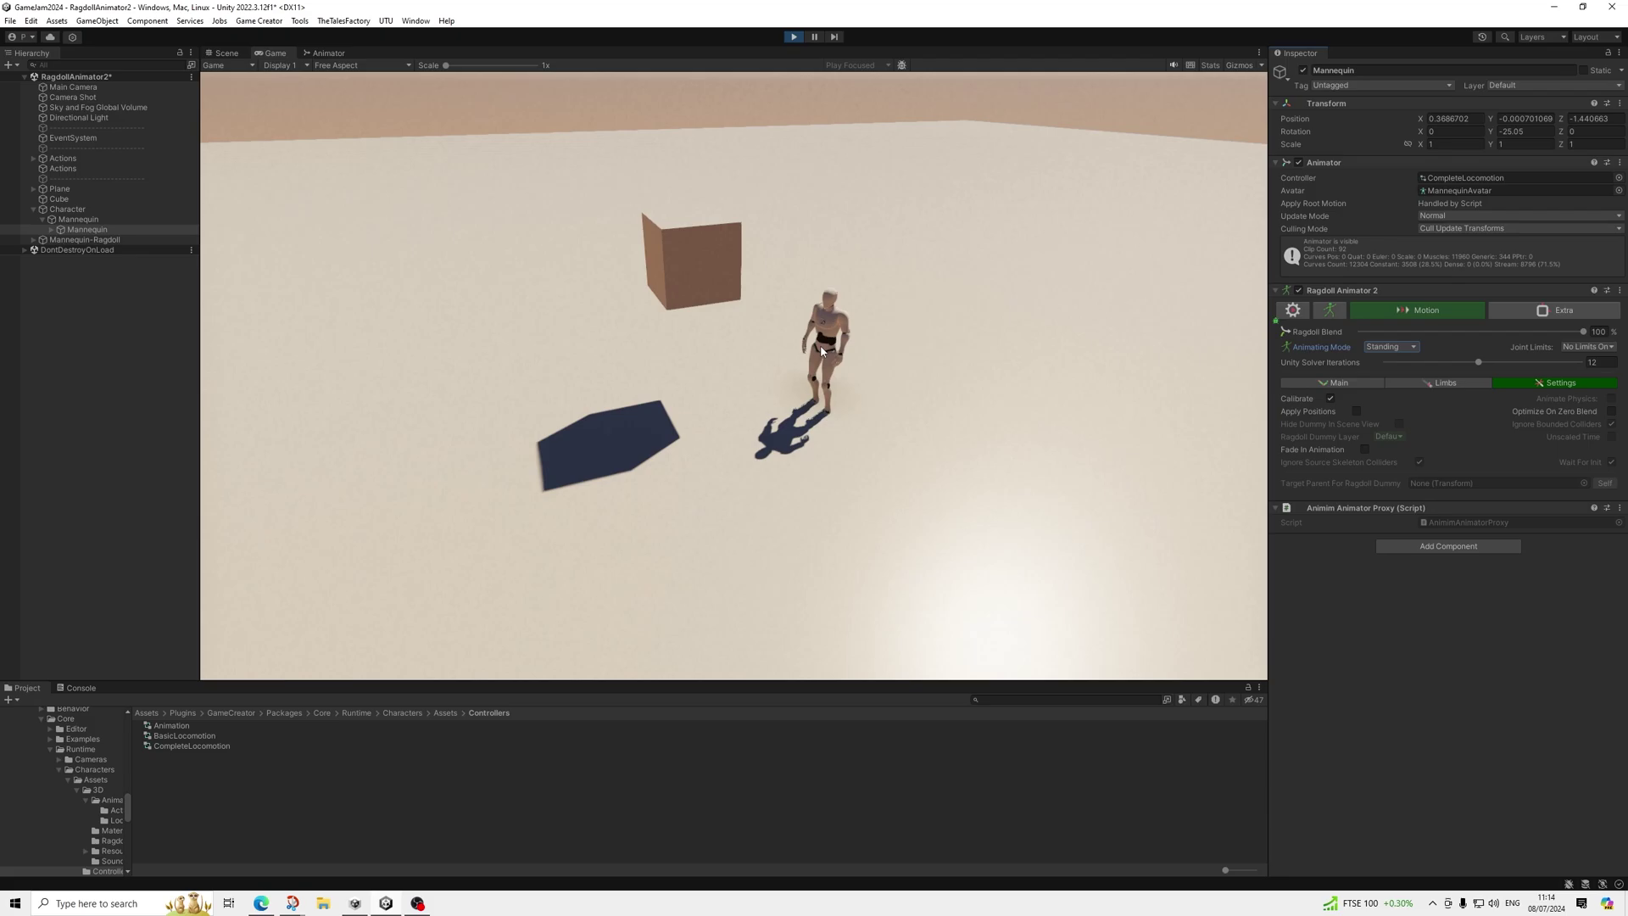
# Step: Show gizmos in the Scene view, compare the Character's controller position with the innermost Mannequin's, and end the play test
pyautogui.click(76, 225)
pyautogui.click(77, 210)
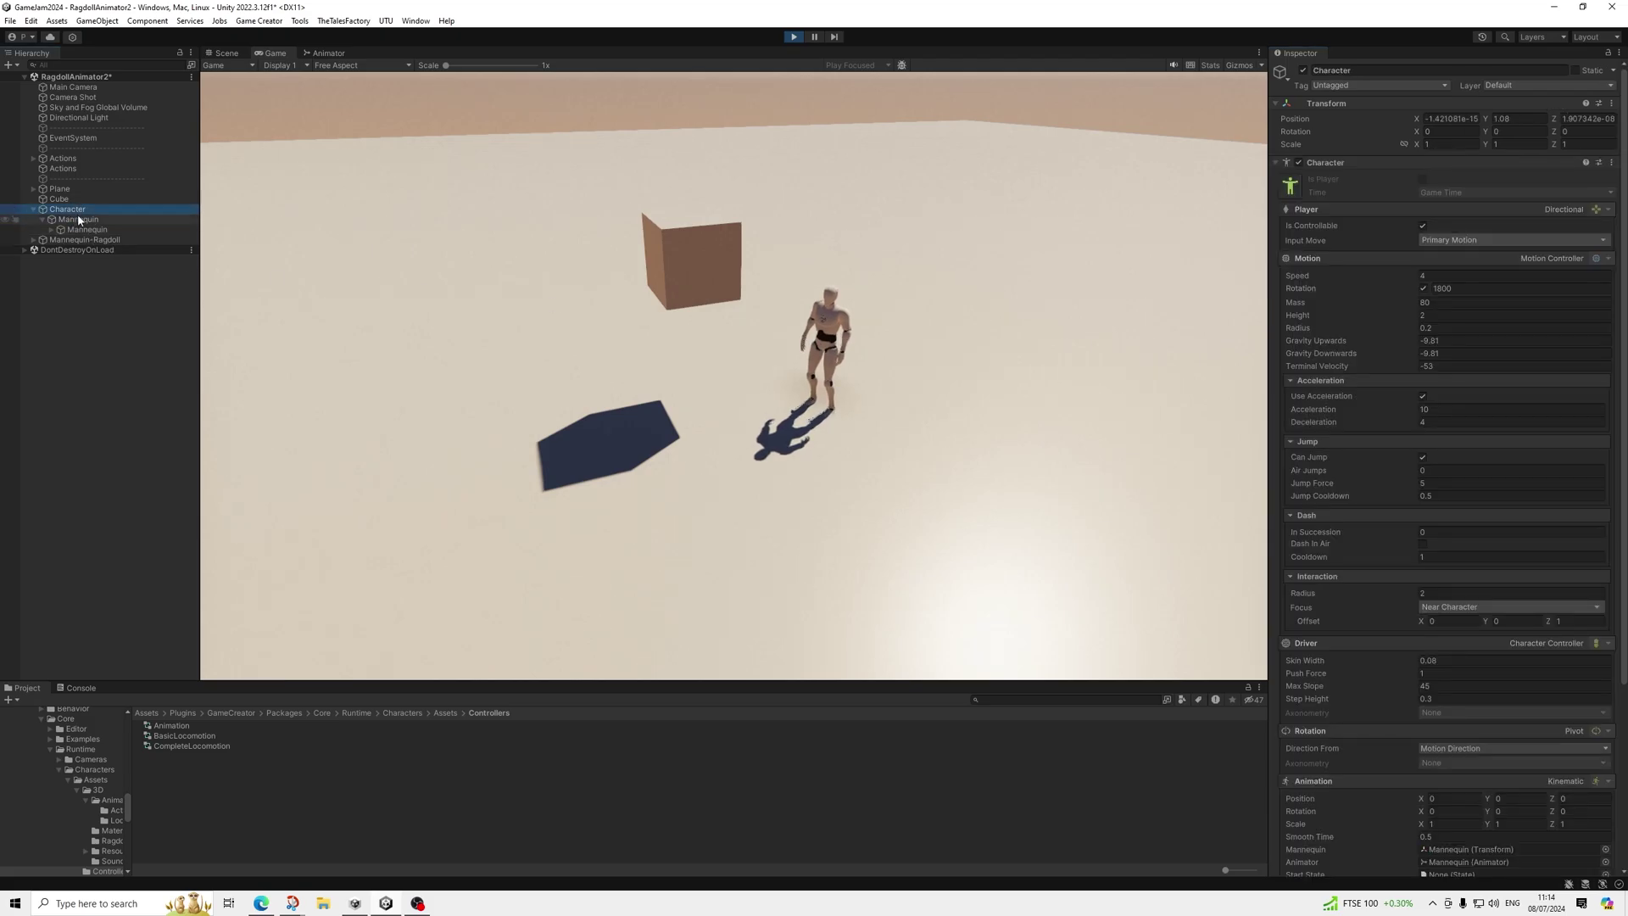
pyautogui.click(231, 52)
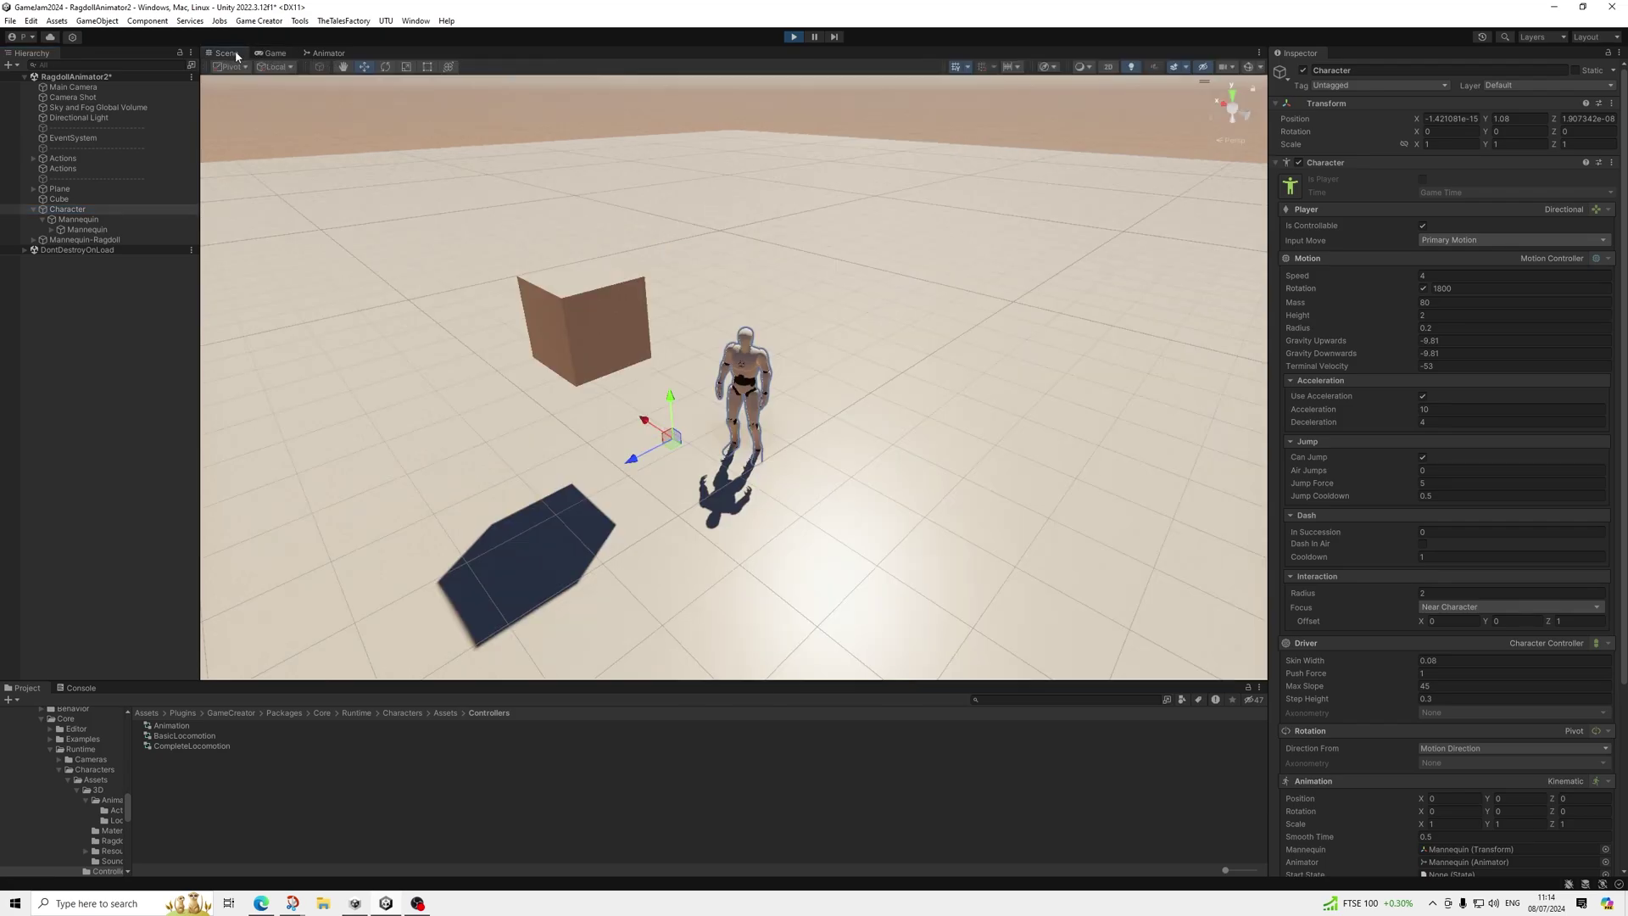
pyautogui.press('f')
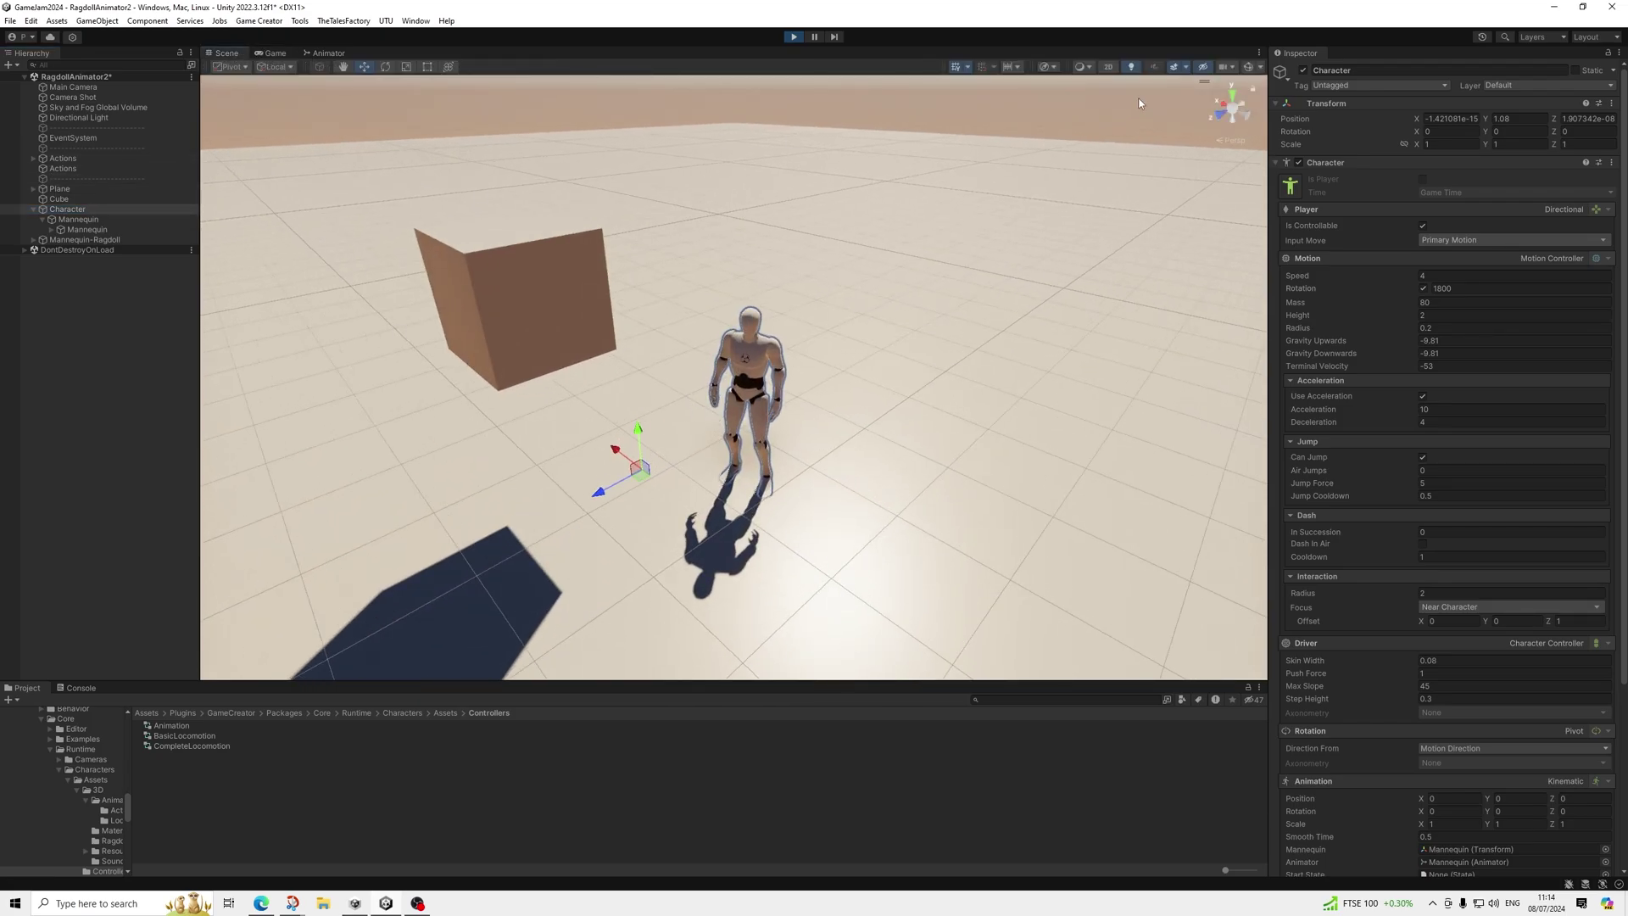
pyautogui.click(1247, 66)
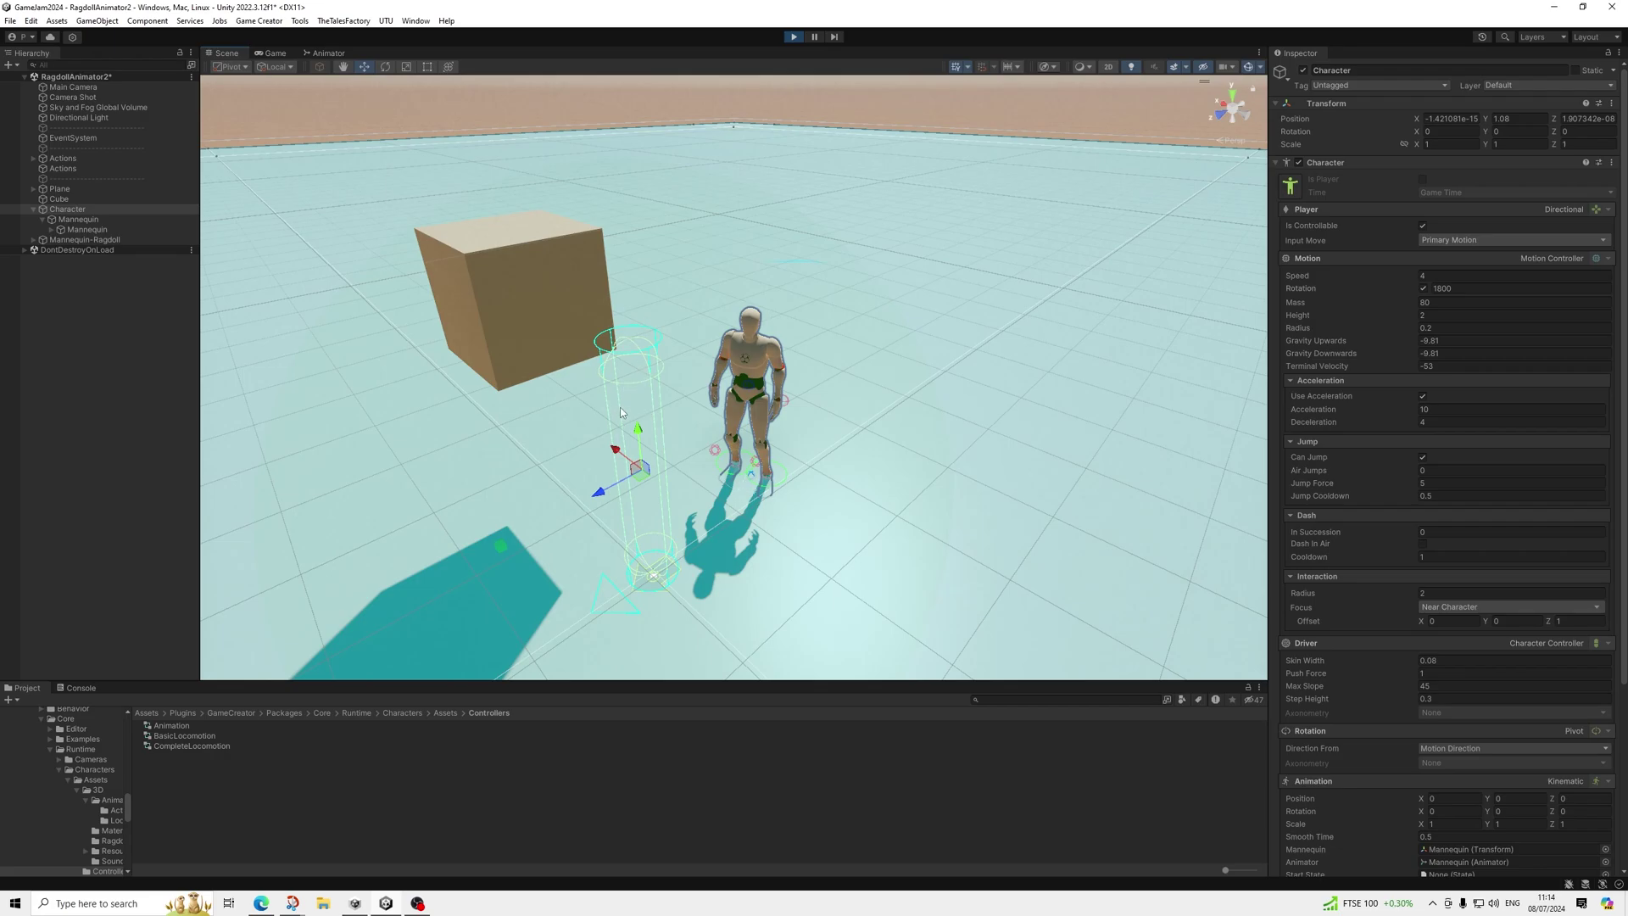
pyautogui.click(84, 219)
pyautogui.click(87, 229)
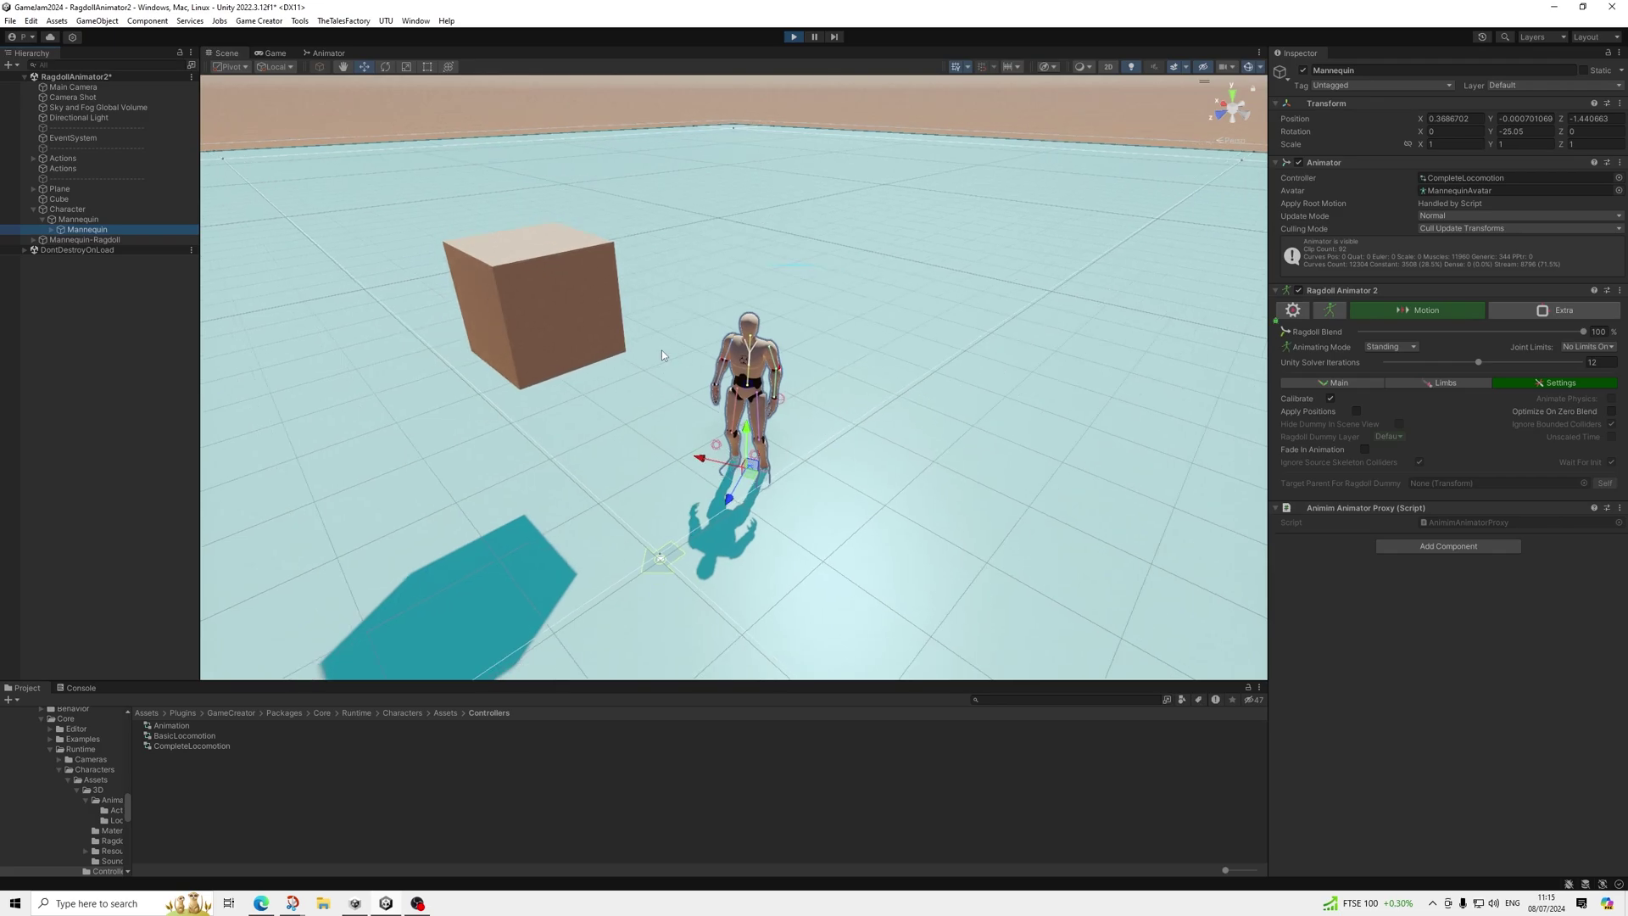
pyautogui.click(793, 36)
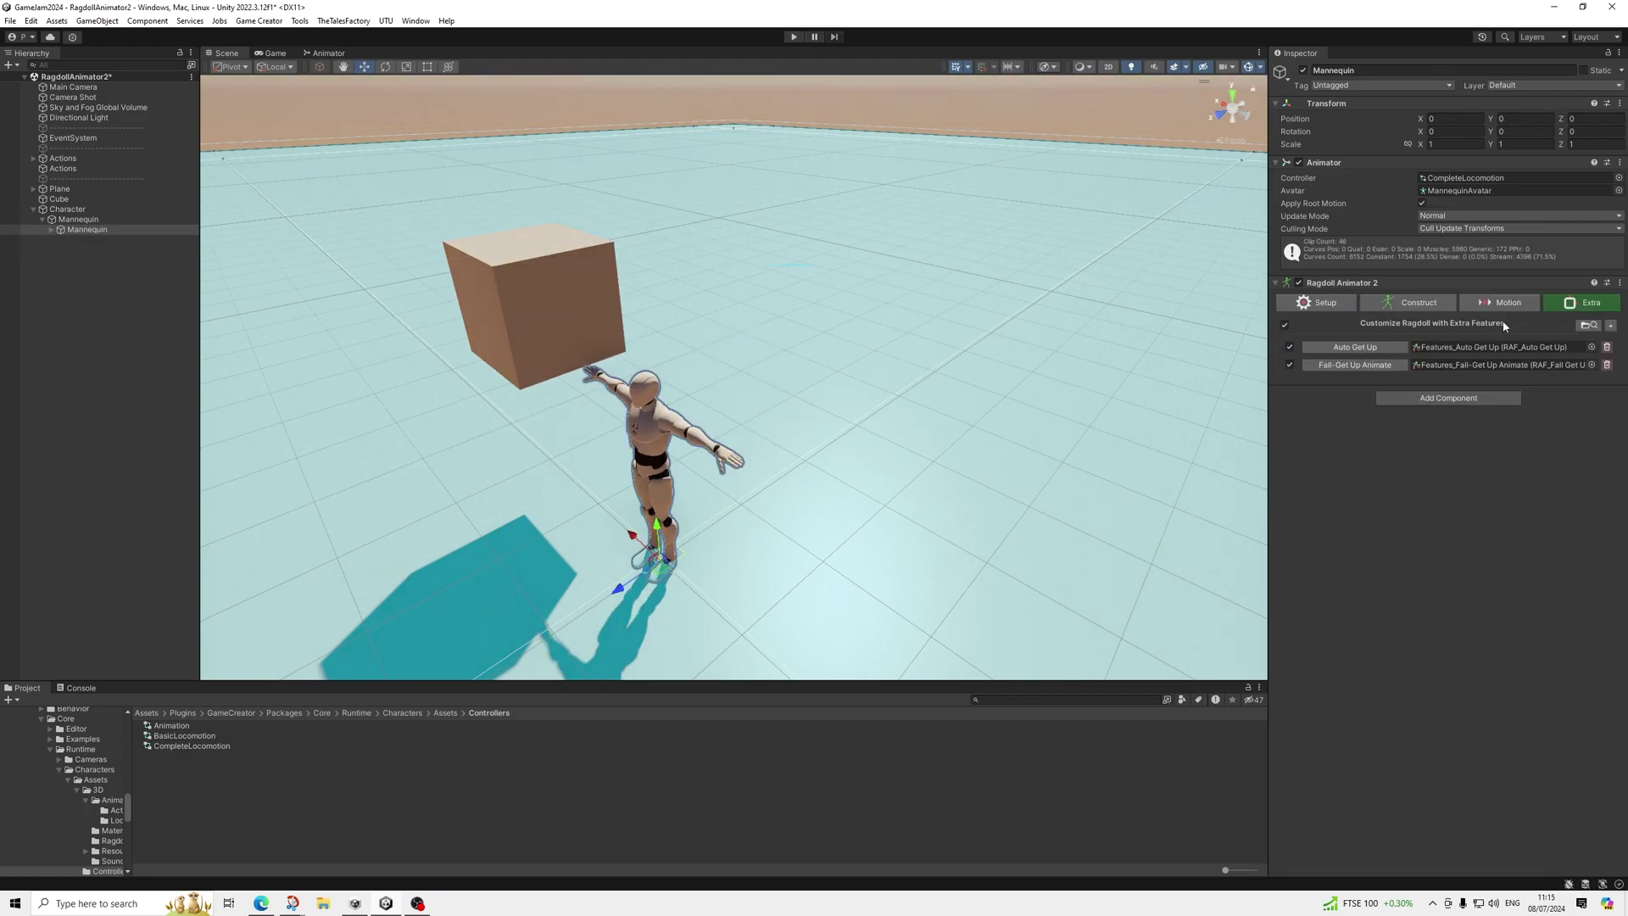
# Step: Set the Fall-Get Up Animate feature's Reposition Mode to Skeleton Center, keeping Reposition Base Transform enabled
pyautogui.click(1369, 365)
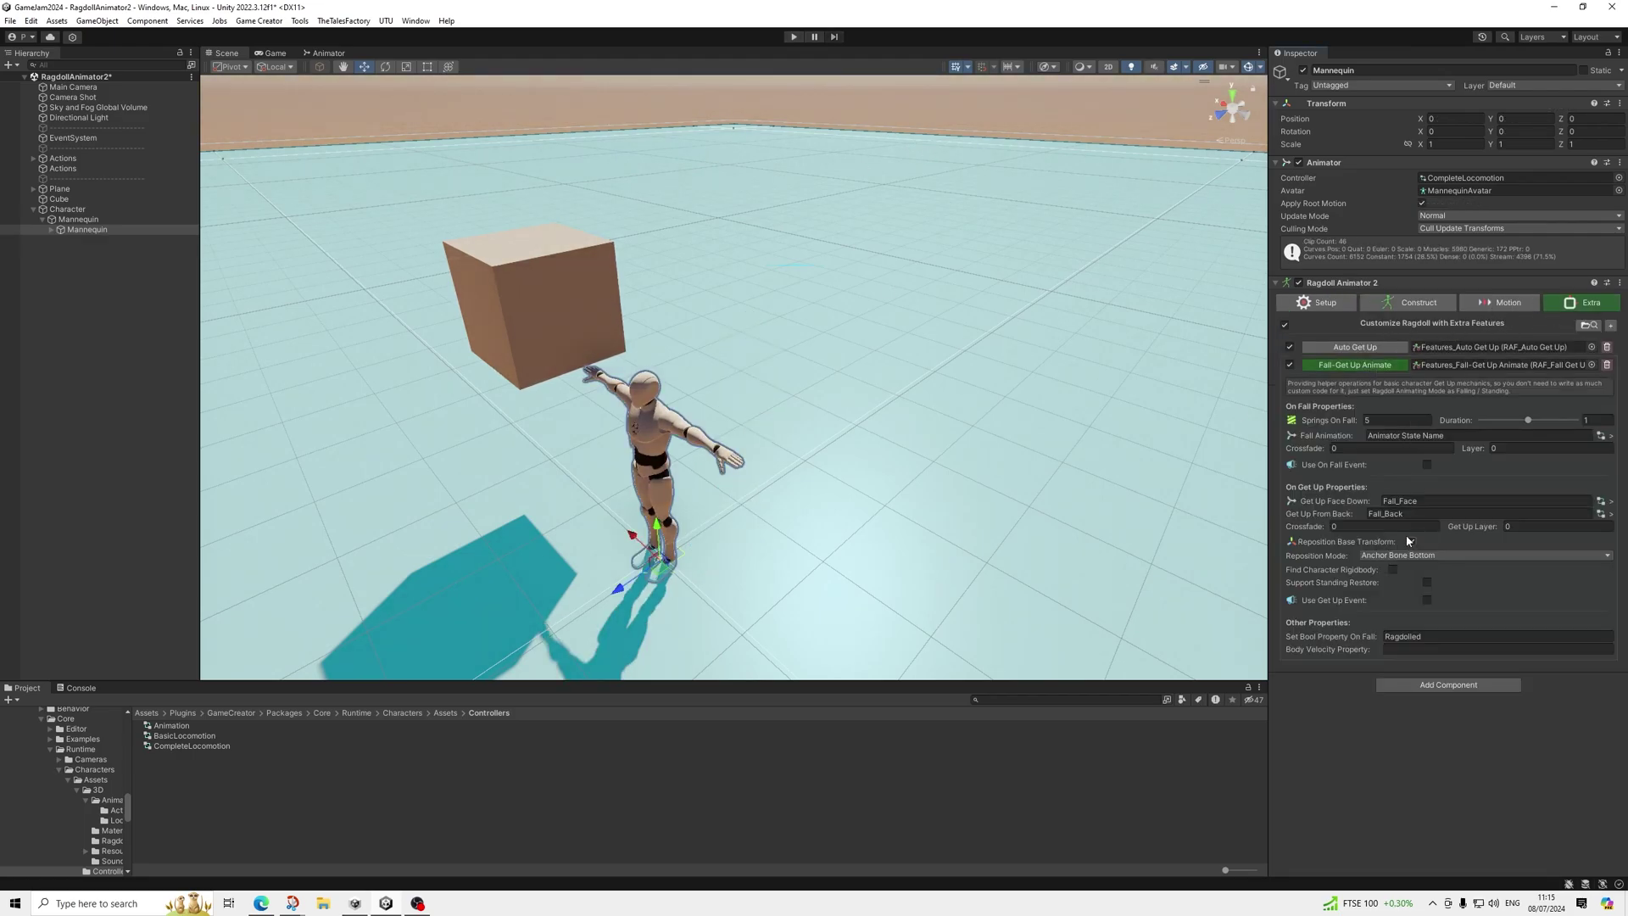
pyautogui.click(1408, 541)
pyautogui.click(1401, 555)
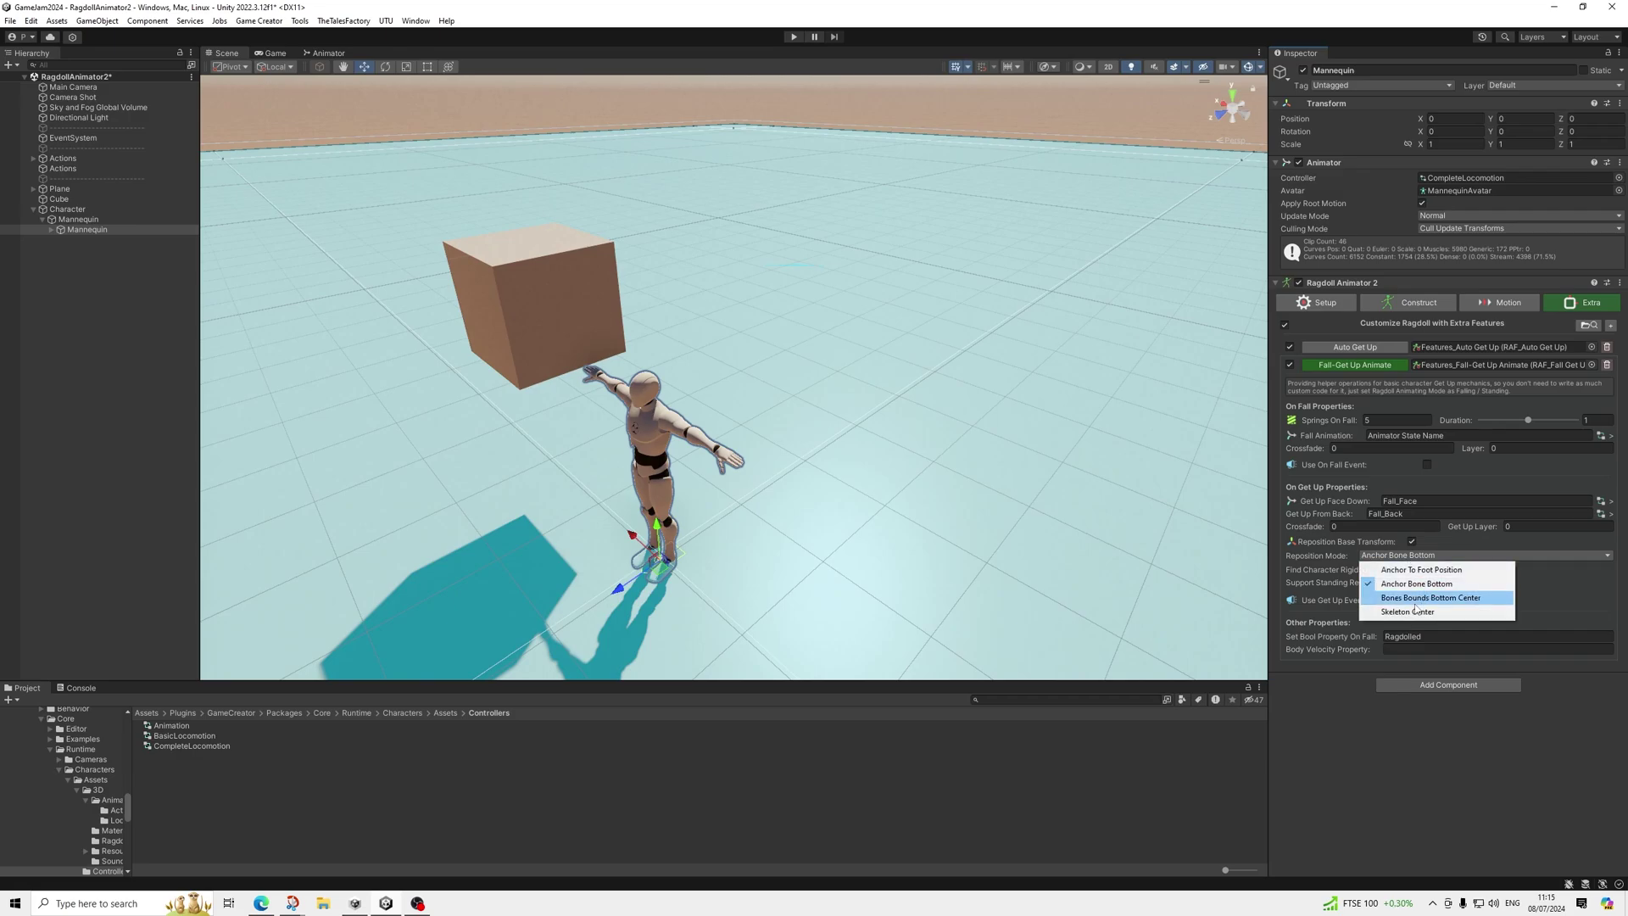
pyautogui.click(1396, 612)
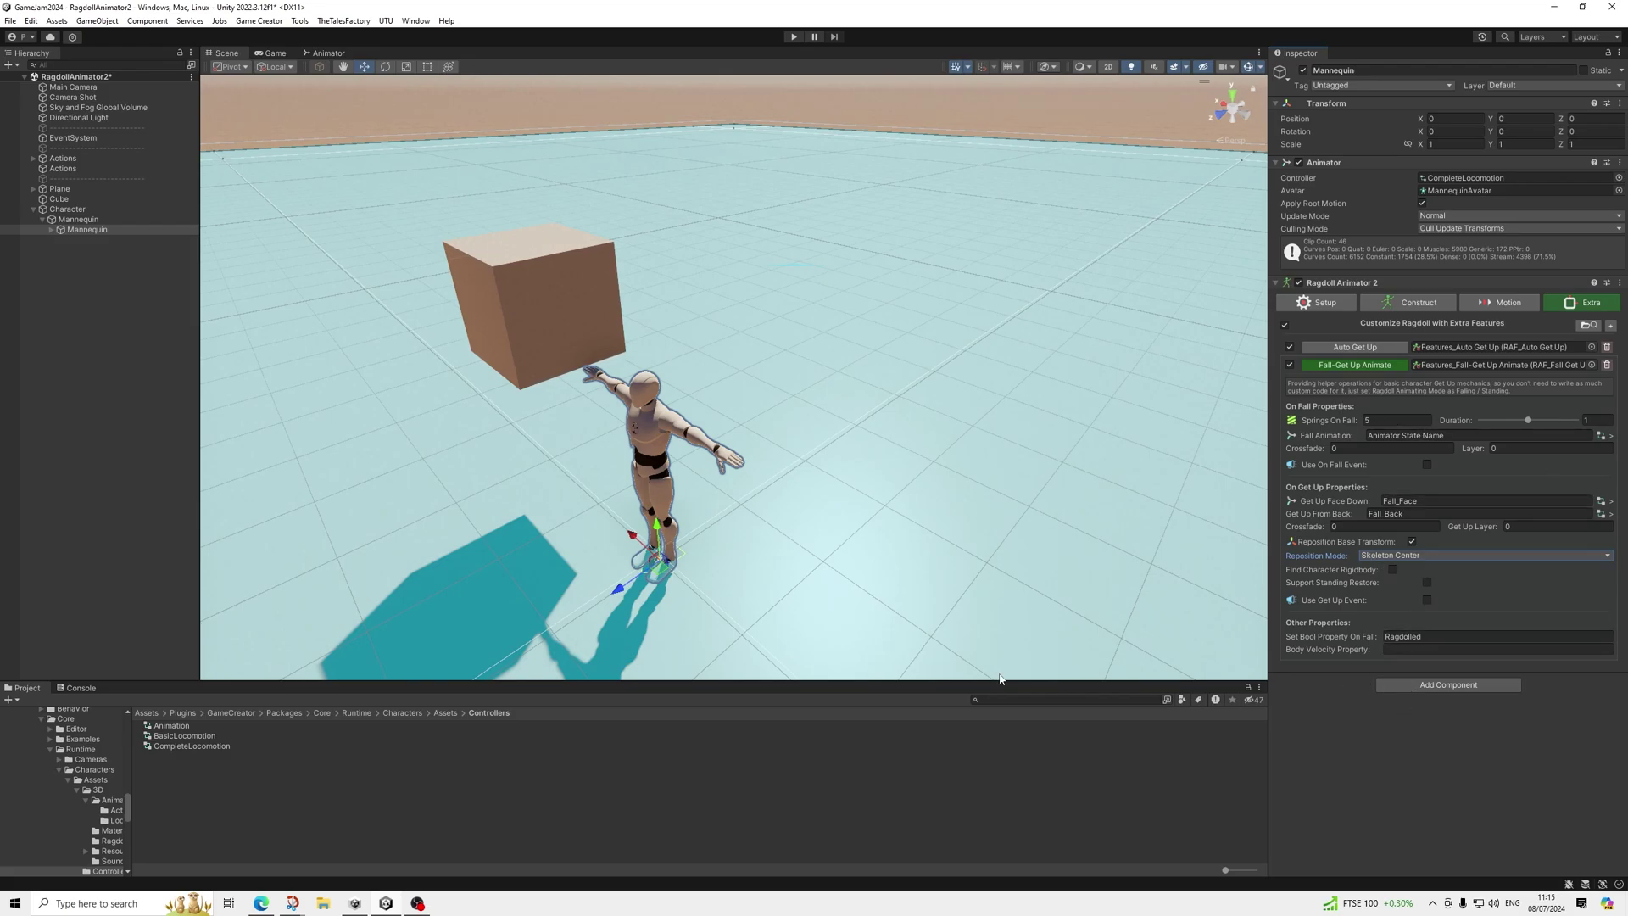
# Step: Add the PositionSwapper script from the RVRGaming/RagdollAnimator2 folder to the innermost Mannequin
pyautogui.scroll(10, 89, 758)
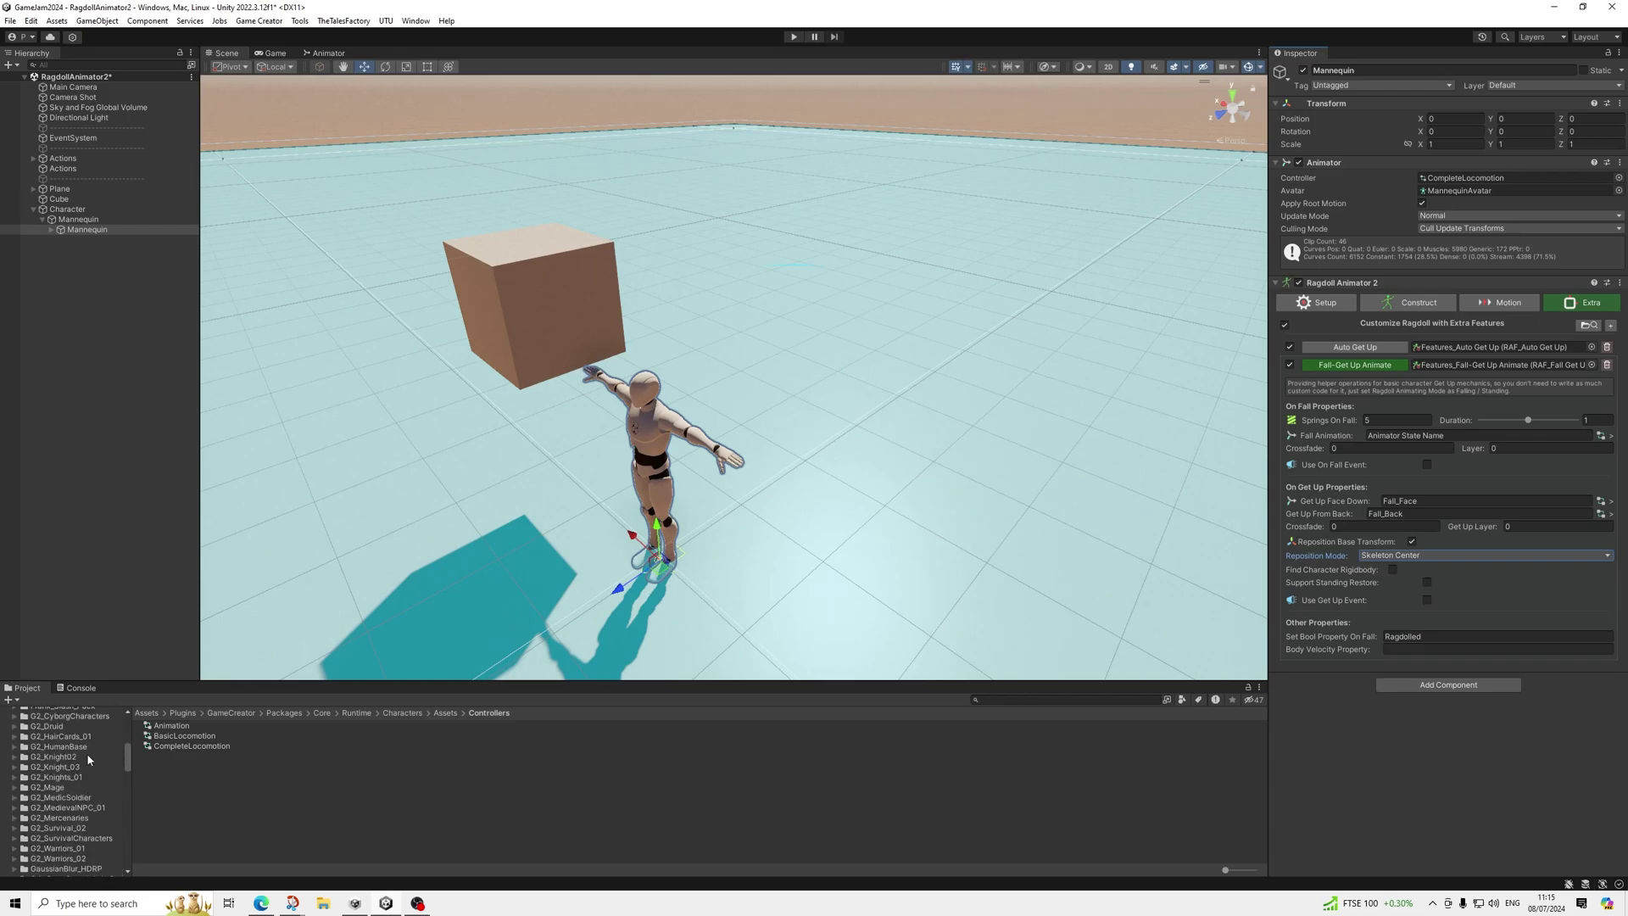
pyautogui.scroll(-4, 24, 810)
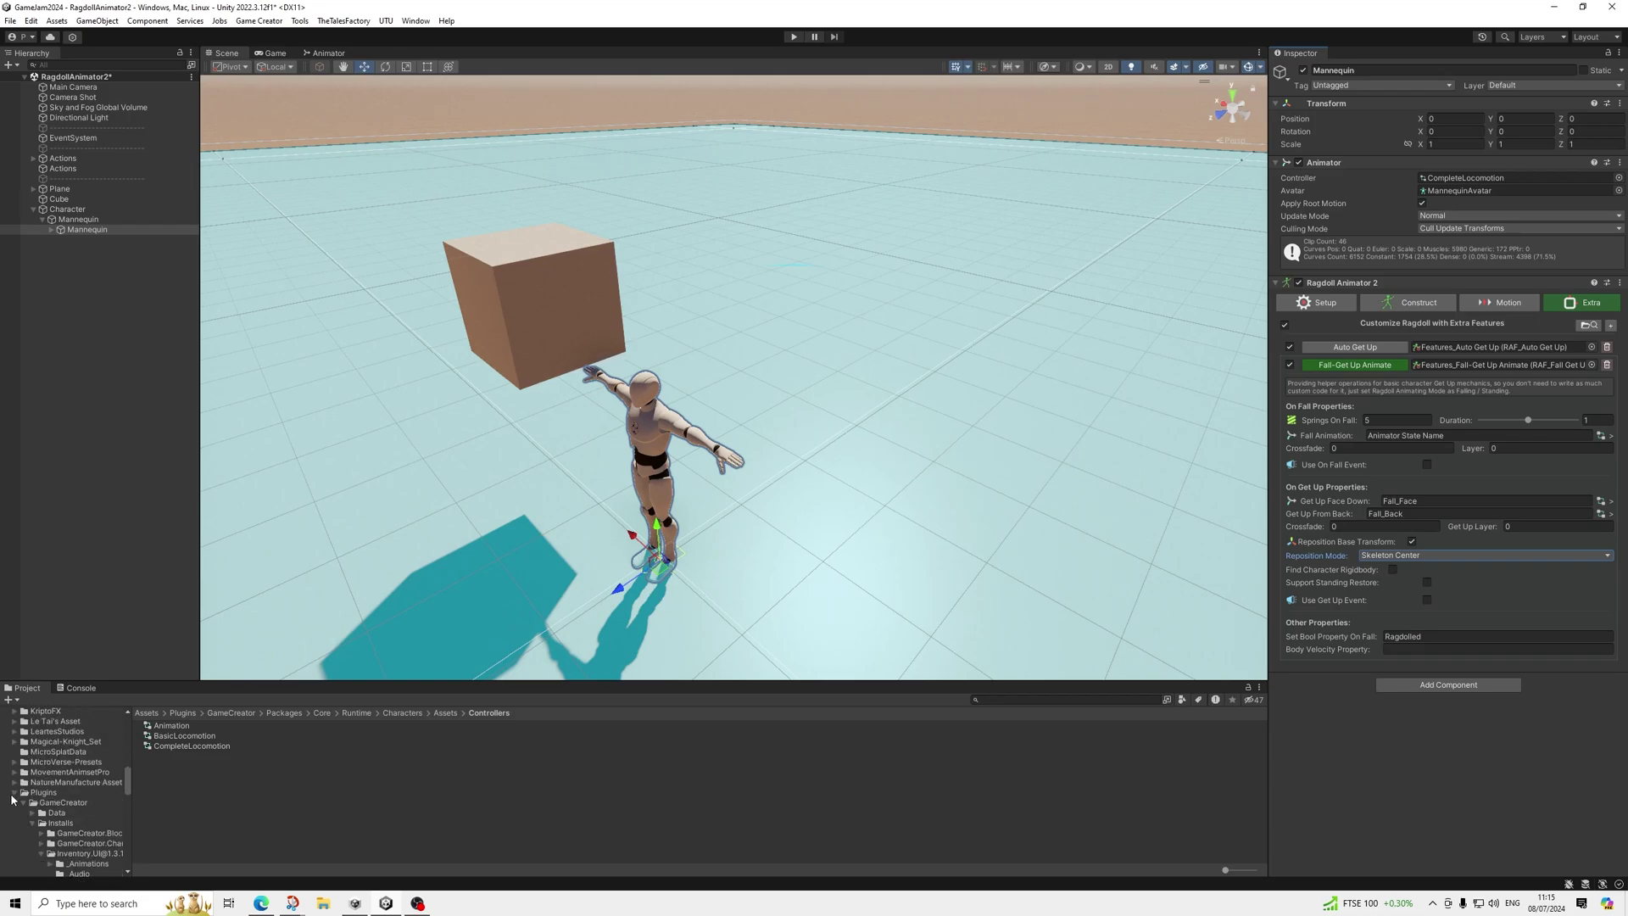
pyautogui.click(13, 792)
pyautogui.scroll(-3, 67, 783)
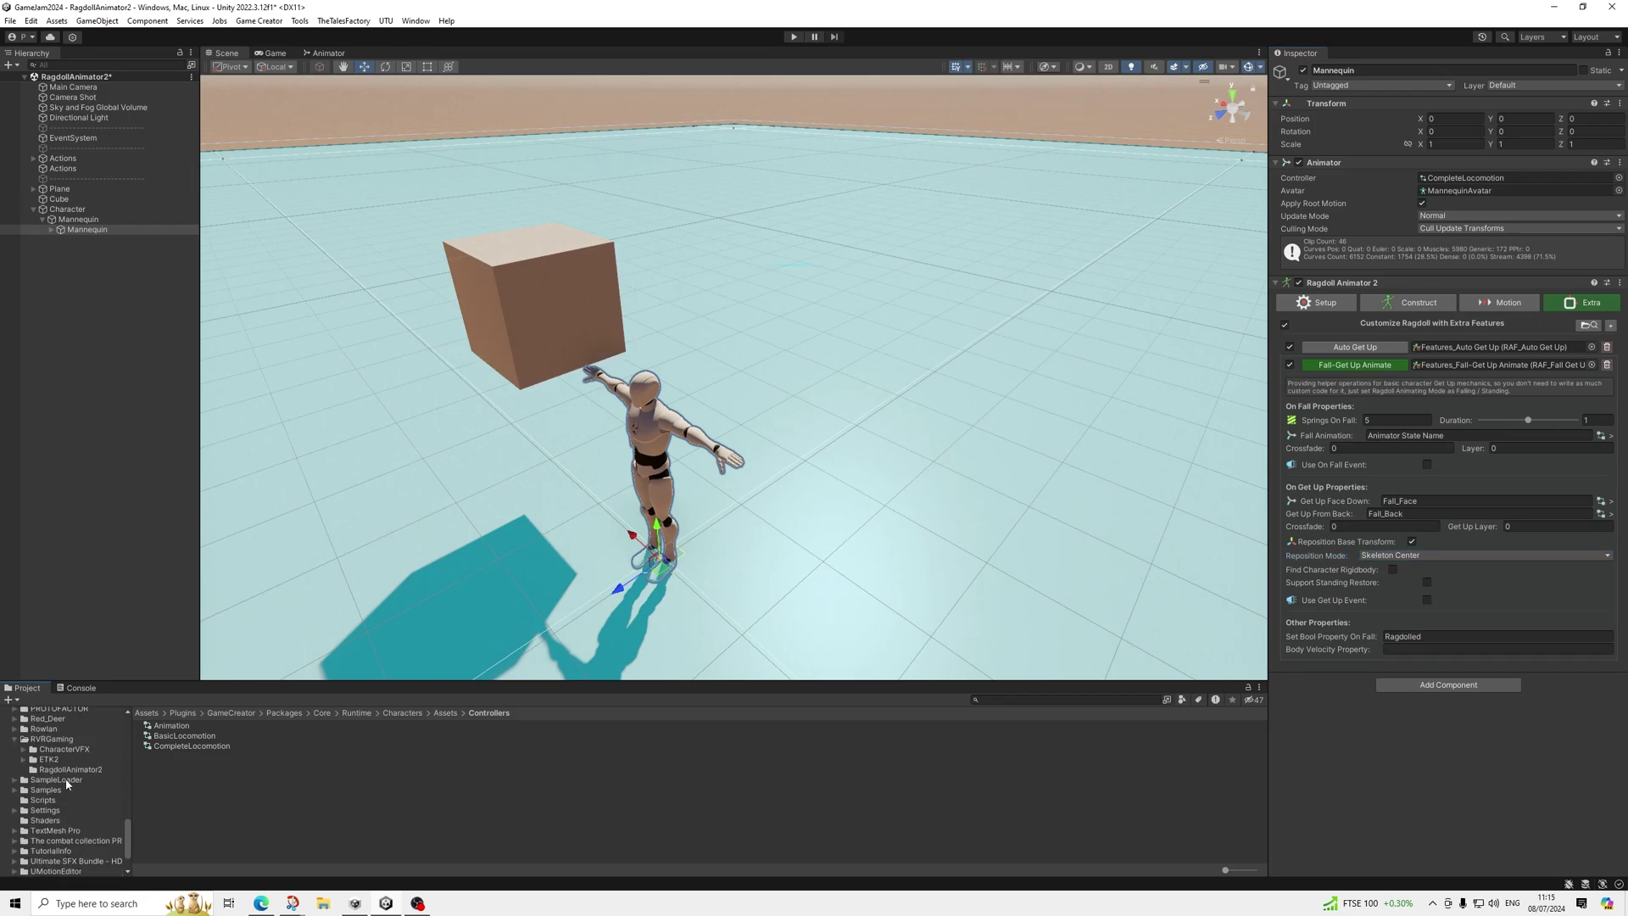
pyautogui.click(71, 769)
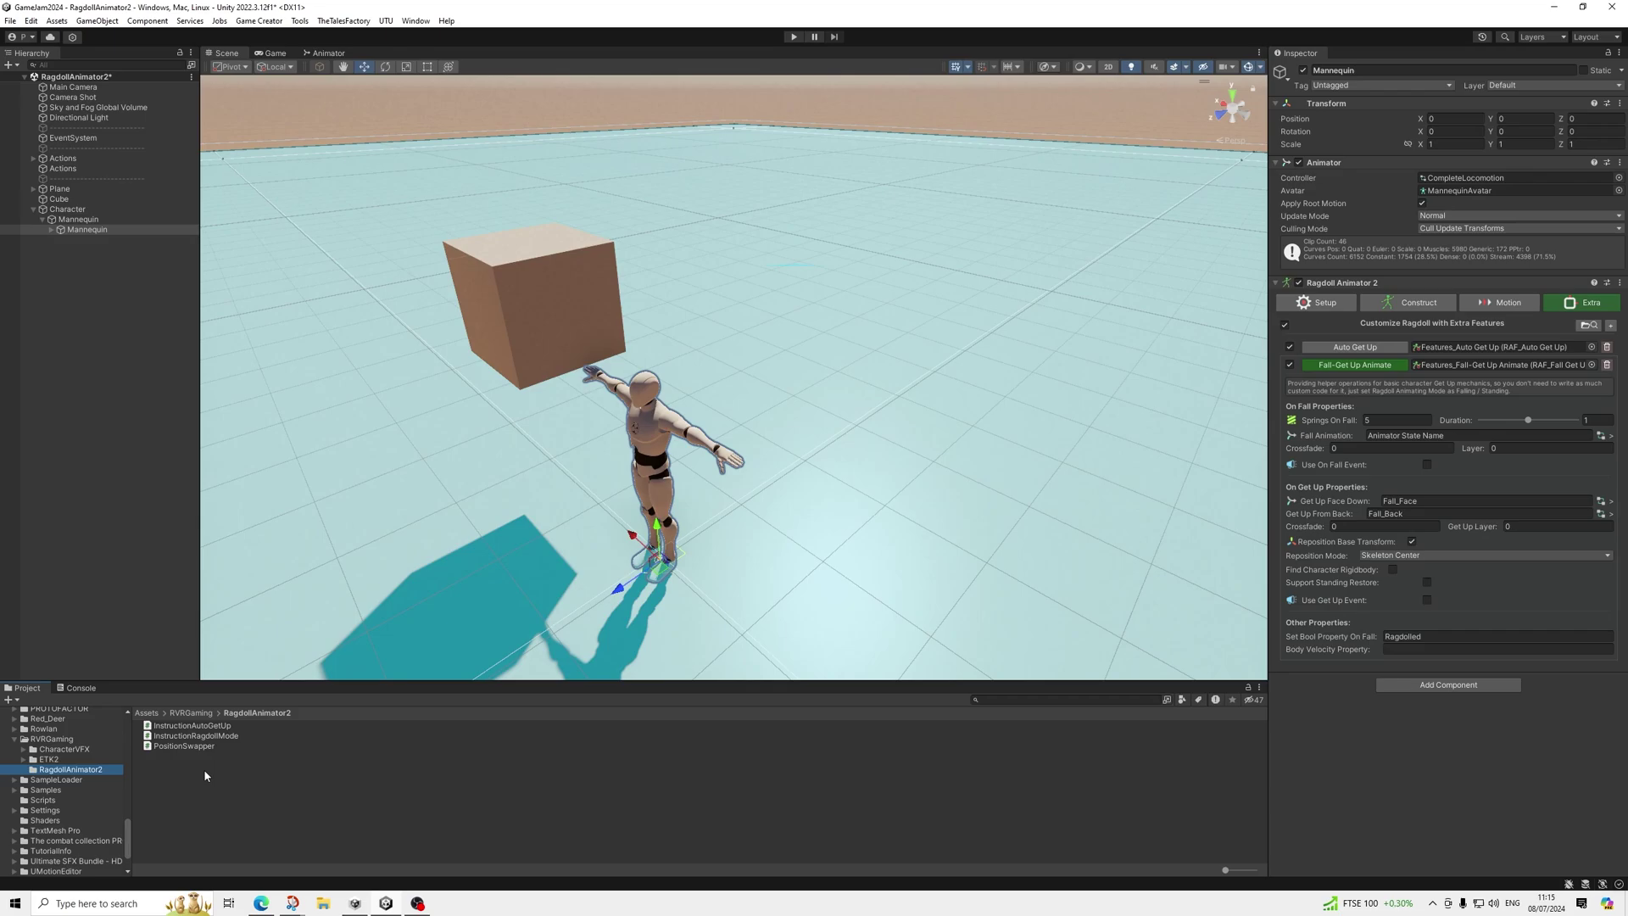
pyautogui.moveTo(208, 746); pyautogui.dragTo(1366, 755)
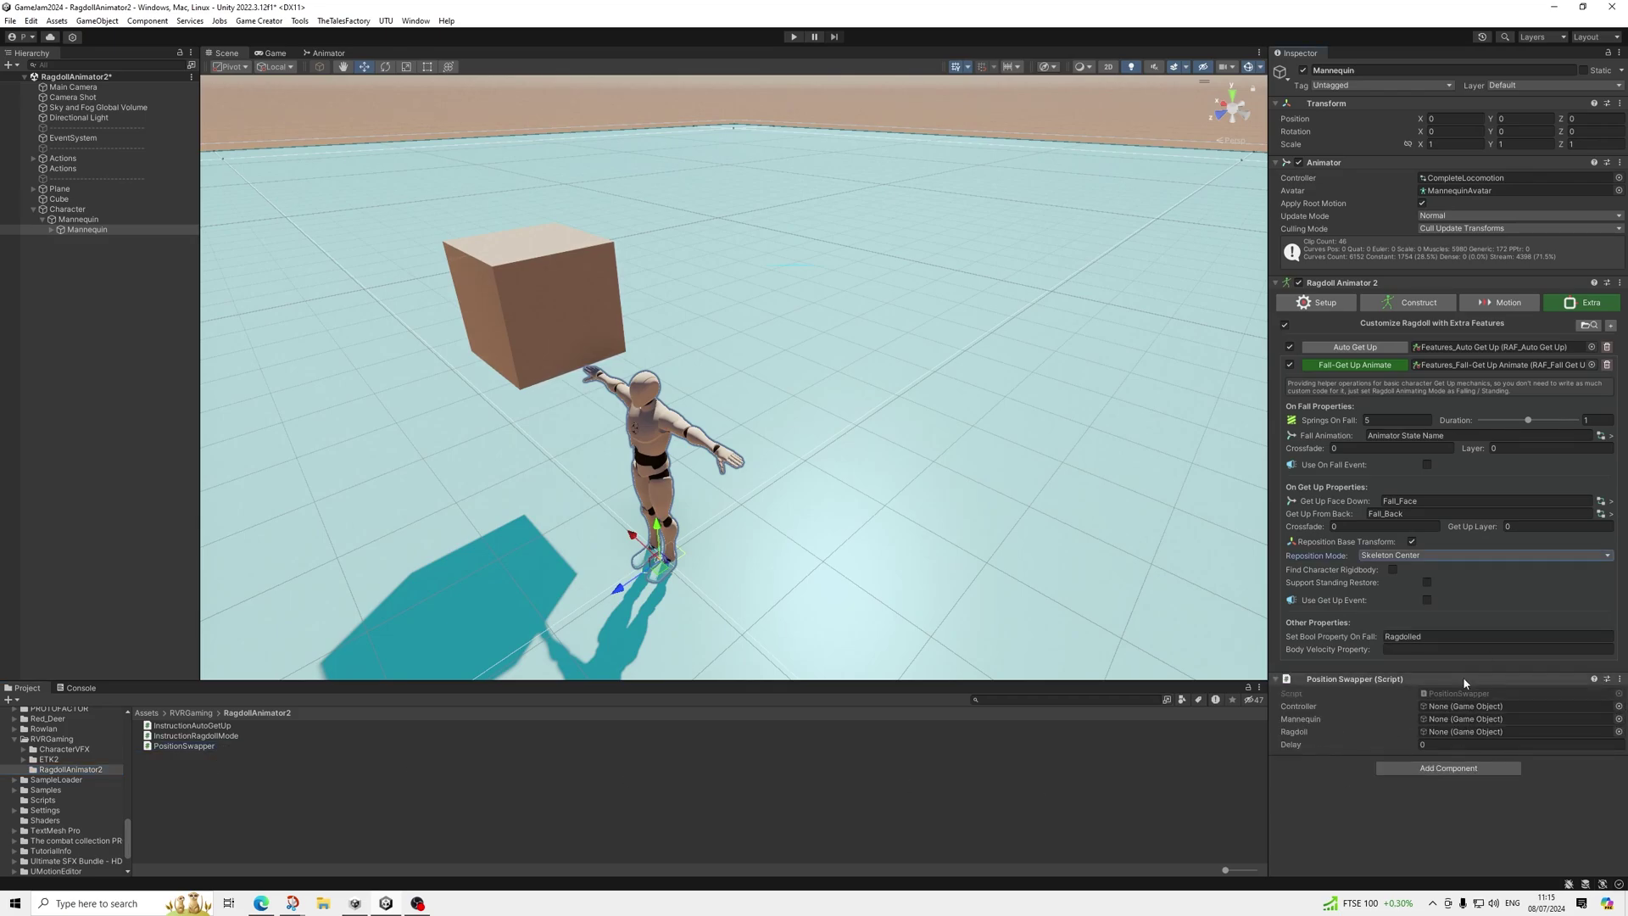
# Step: Enable Use Get Up Event and add an event entry that calls Execute on the Mannequin's Position Swapper
pyautogui.click(1426, 600)
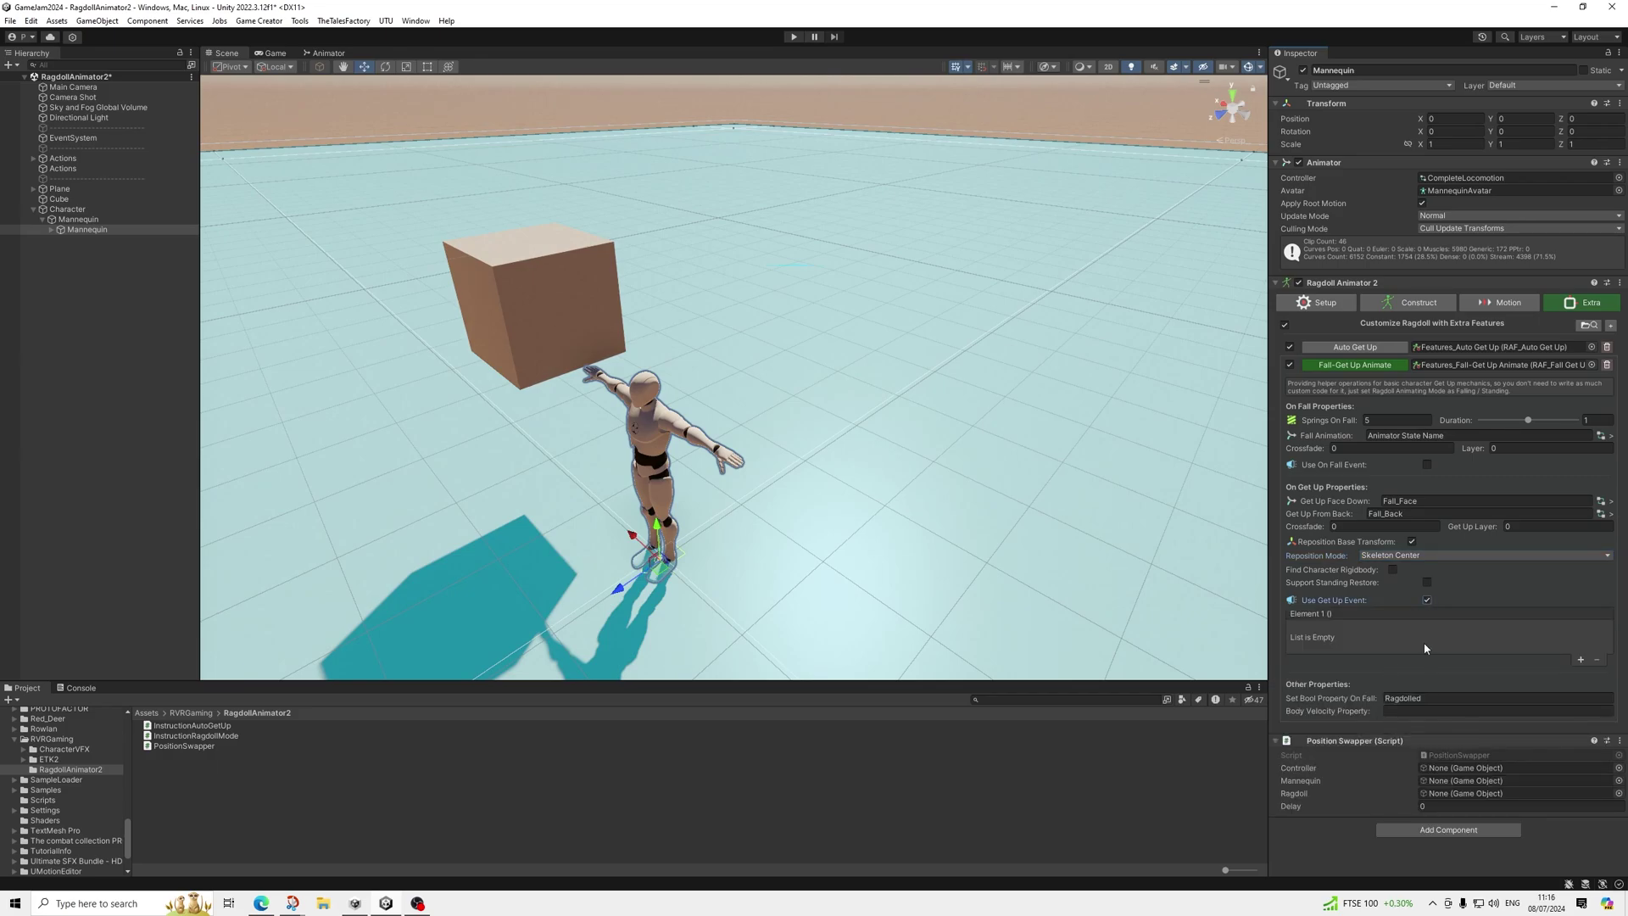
pyautogui.click(1581, 659)
pyautogui.moveTo(1373, 742); pyautogui.dragTo(1358, 643)
pyautogui.click(1432, 632)
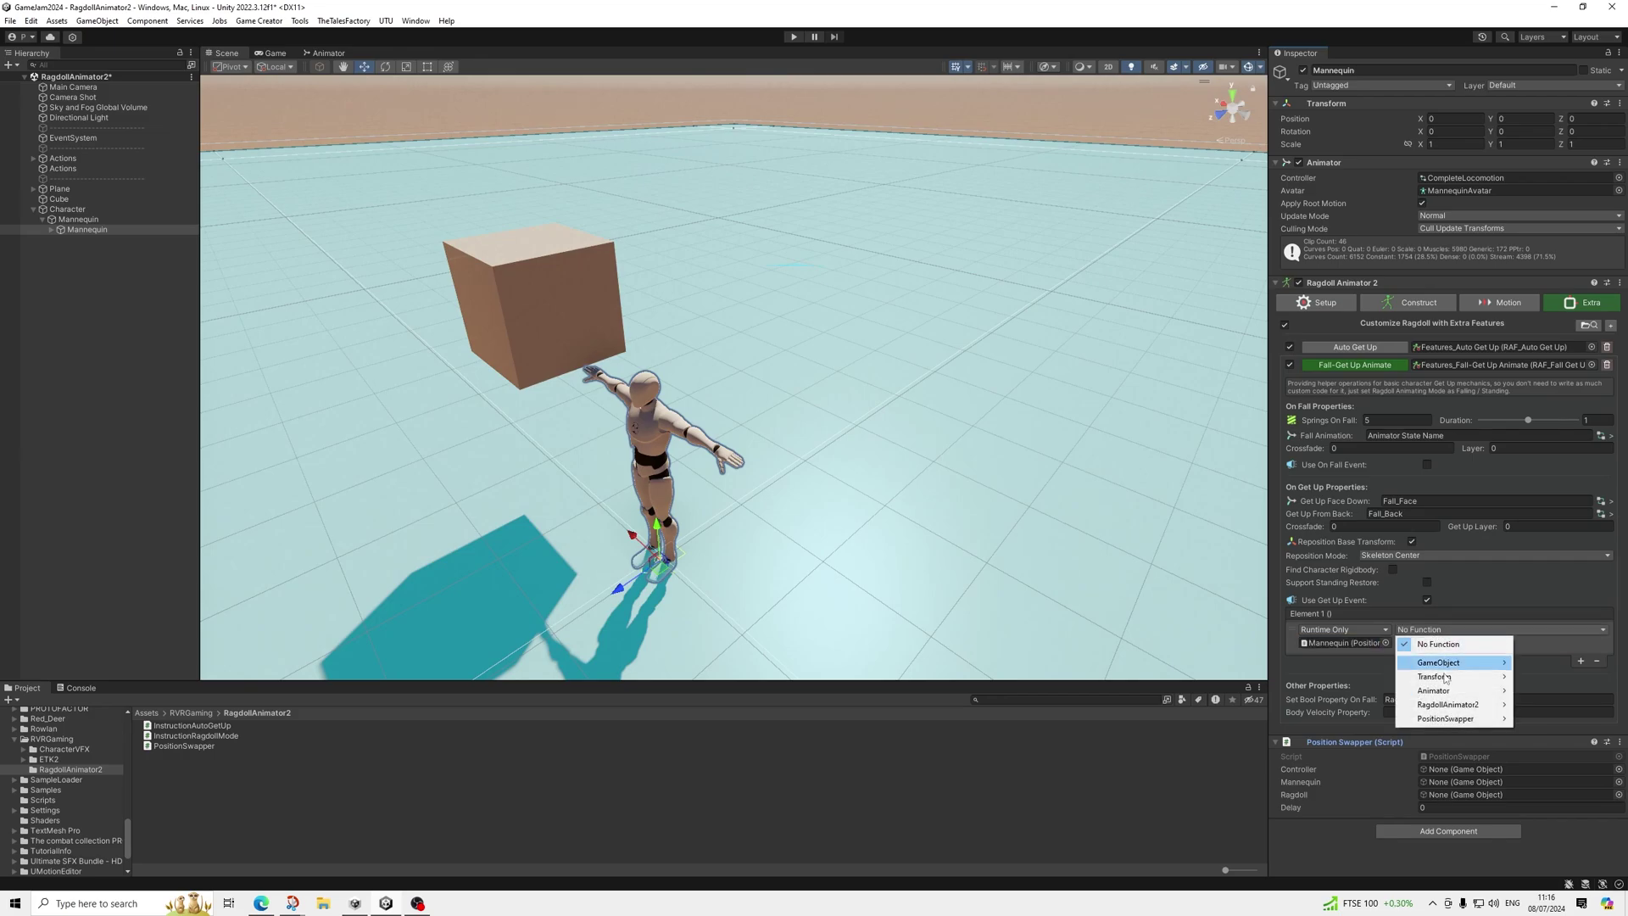
pyautogui.moveTo(1446, 718)
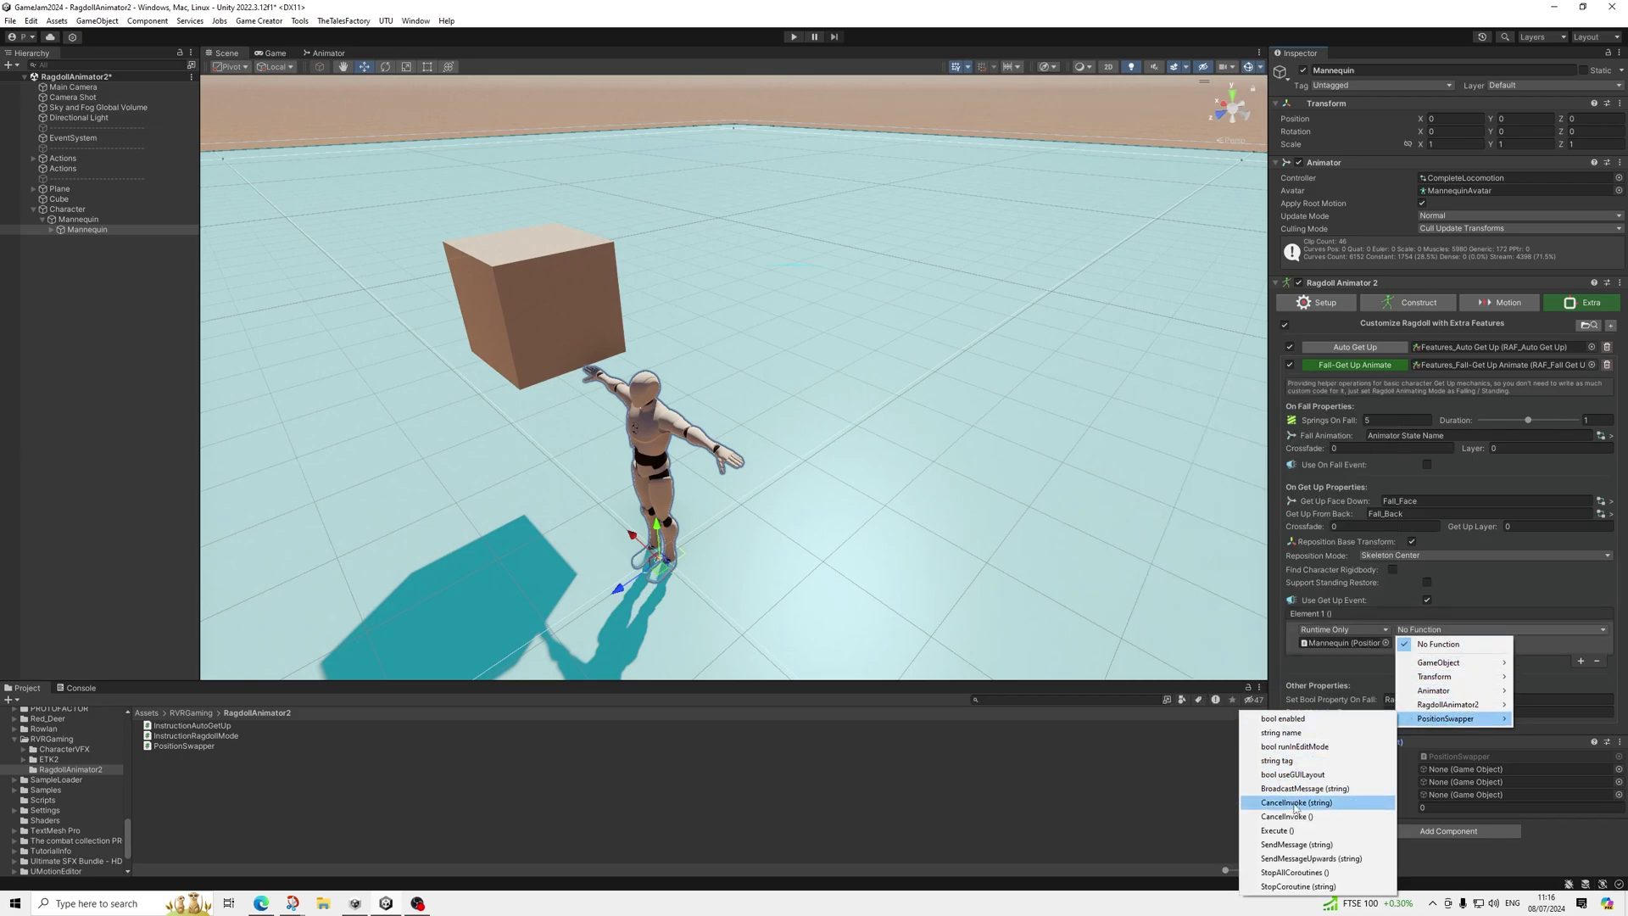
pyautogui.click(1280, 830)
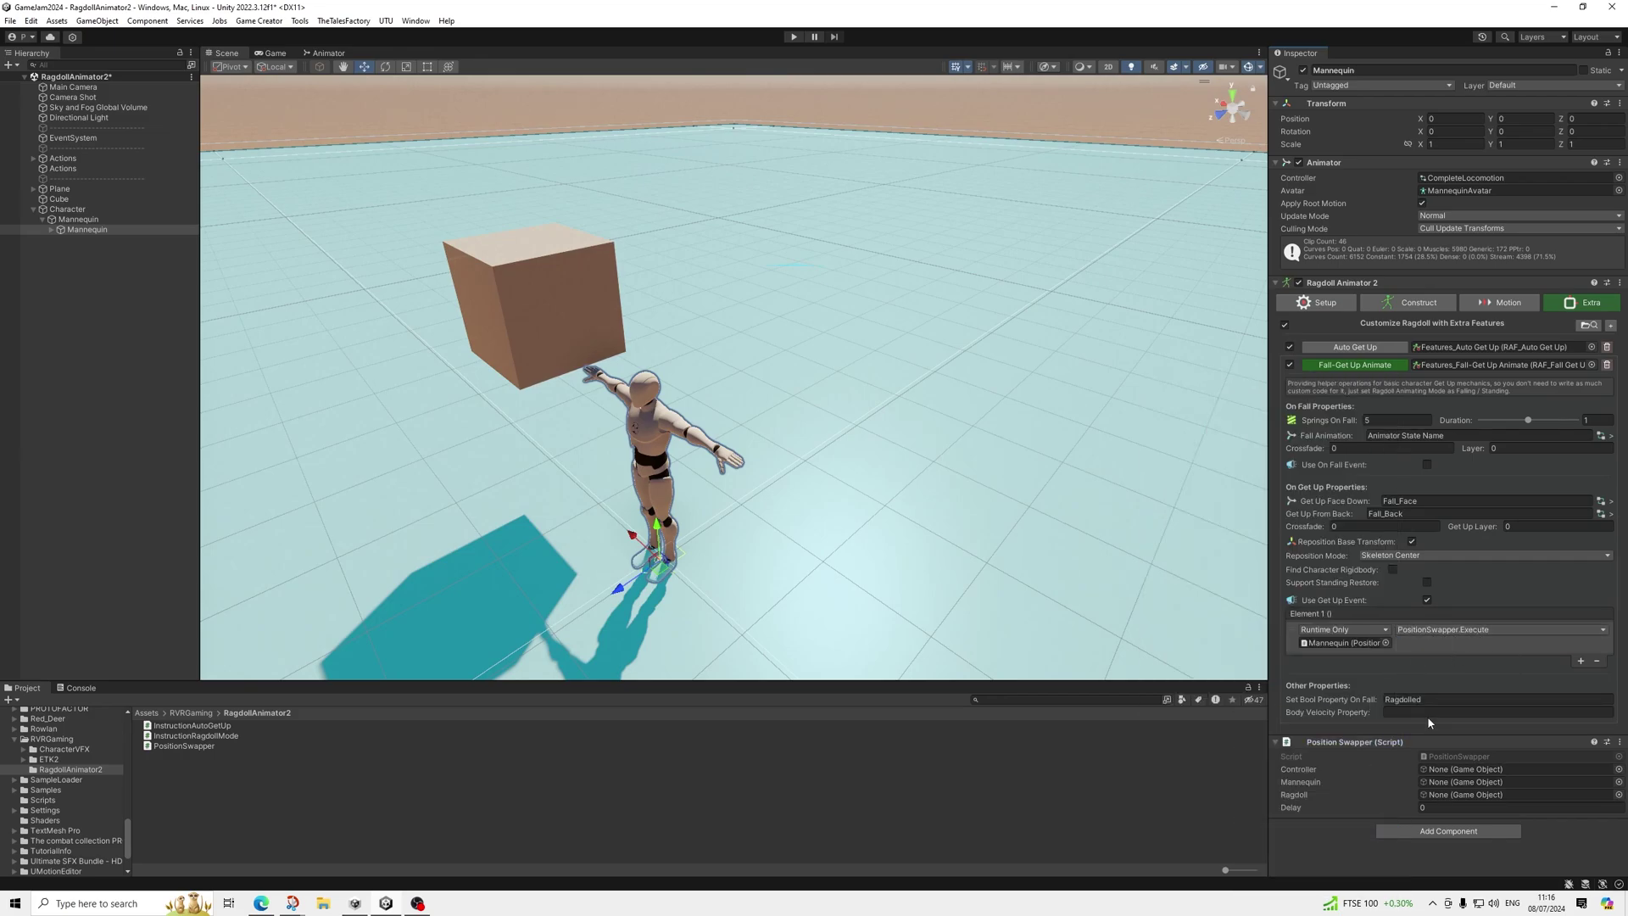
# Step: Set the Position Swapper's Delay to 2, Controller to Character, Mannequin to the outer Mannequin and Ragdoll to the innermost Mannequin
pyautogui.click(1438, 810)
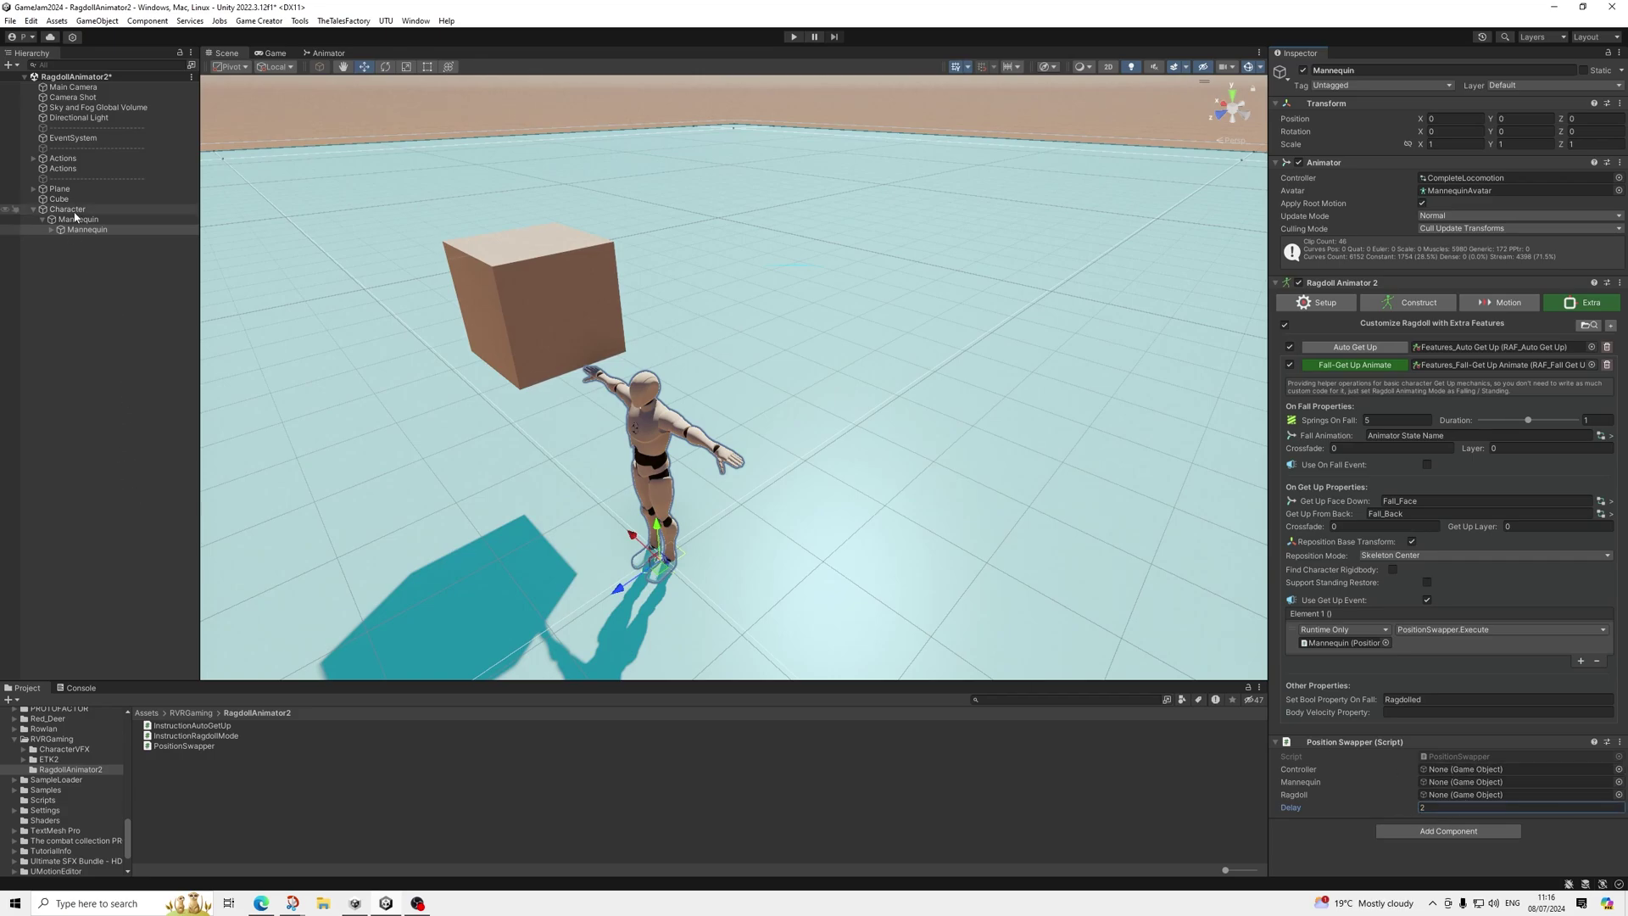
pyautogui.moveTo(67, 210); pyautogui.dragTo(1456, 770)
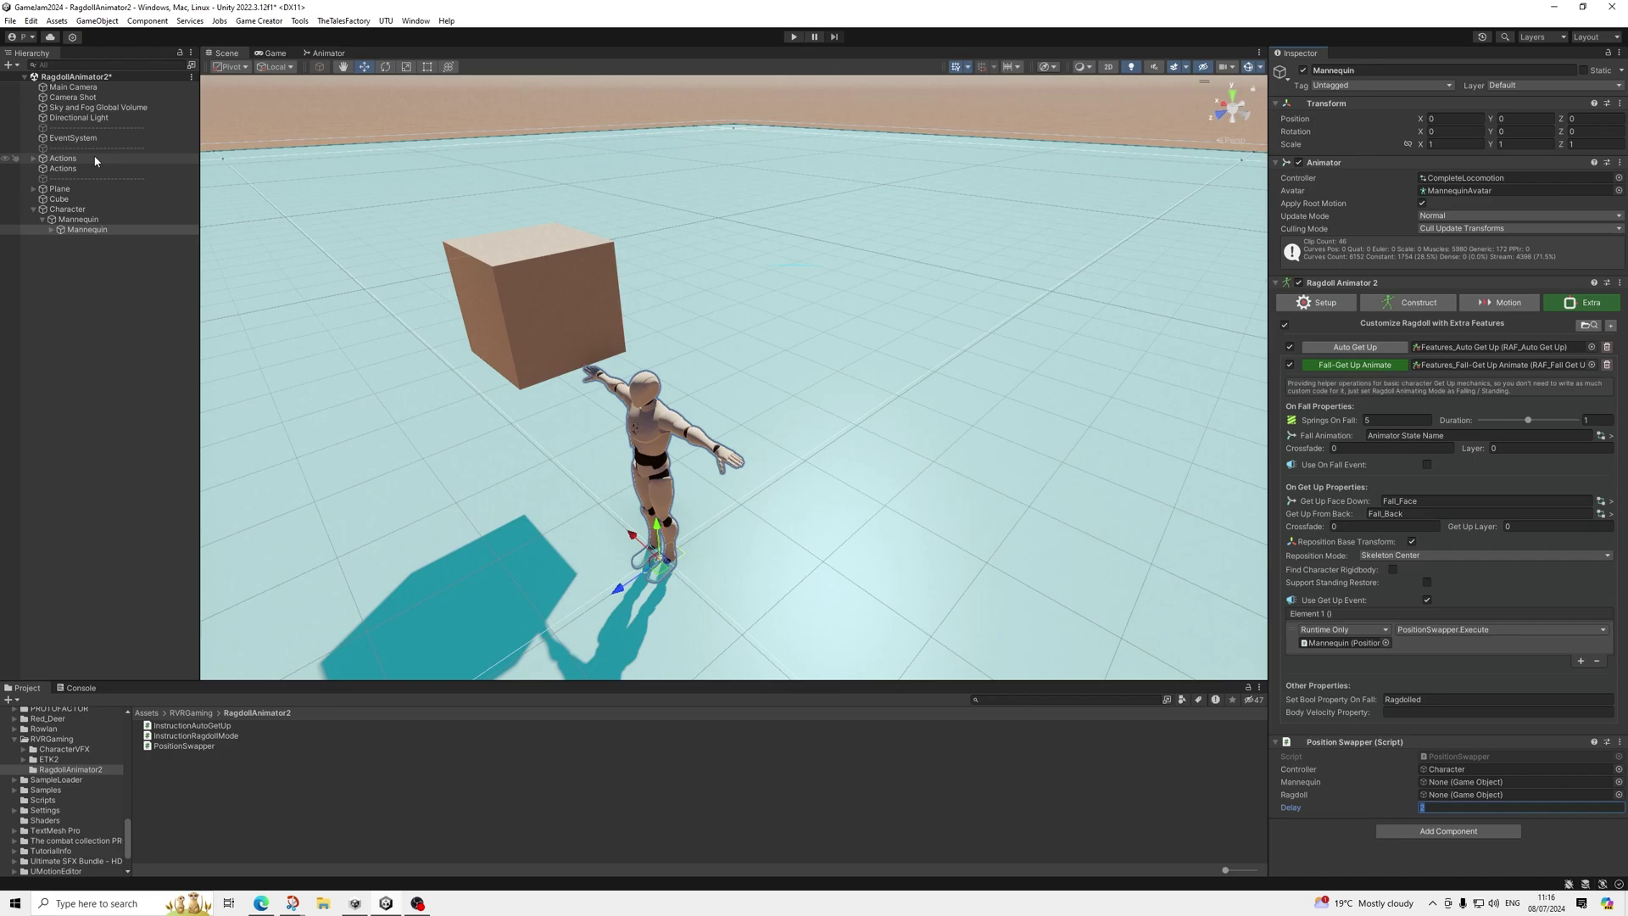
pyautogui.moveTo(81, 219); pyautogui.dragTo(1449, 788)
pyautogui.moveTo(87, 229); pyautogui.dragTo(1443, 794)
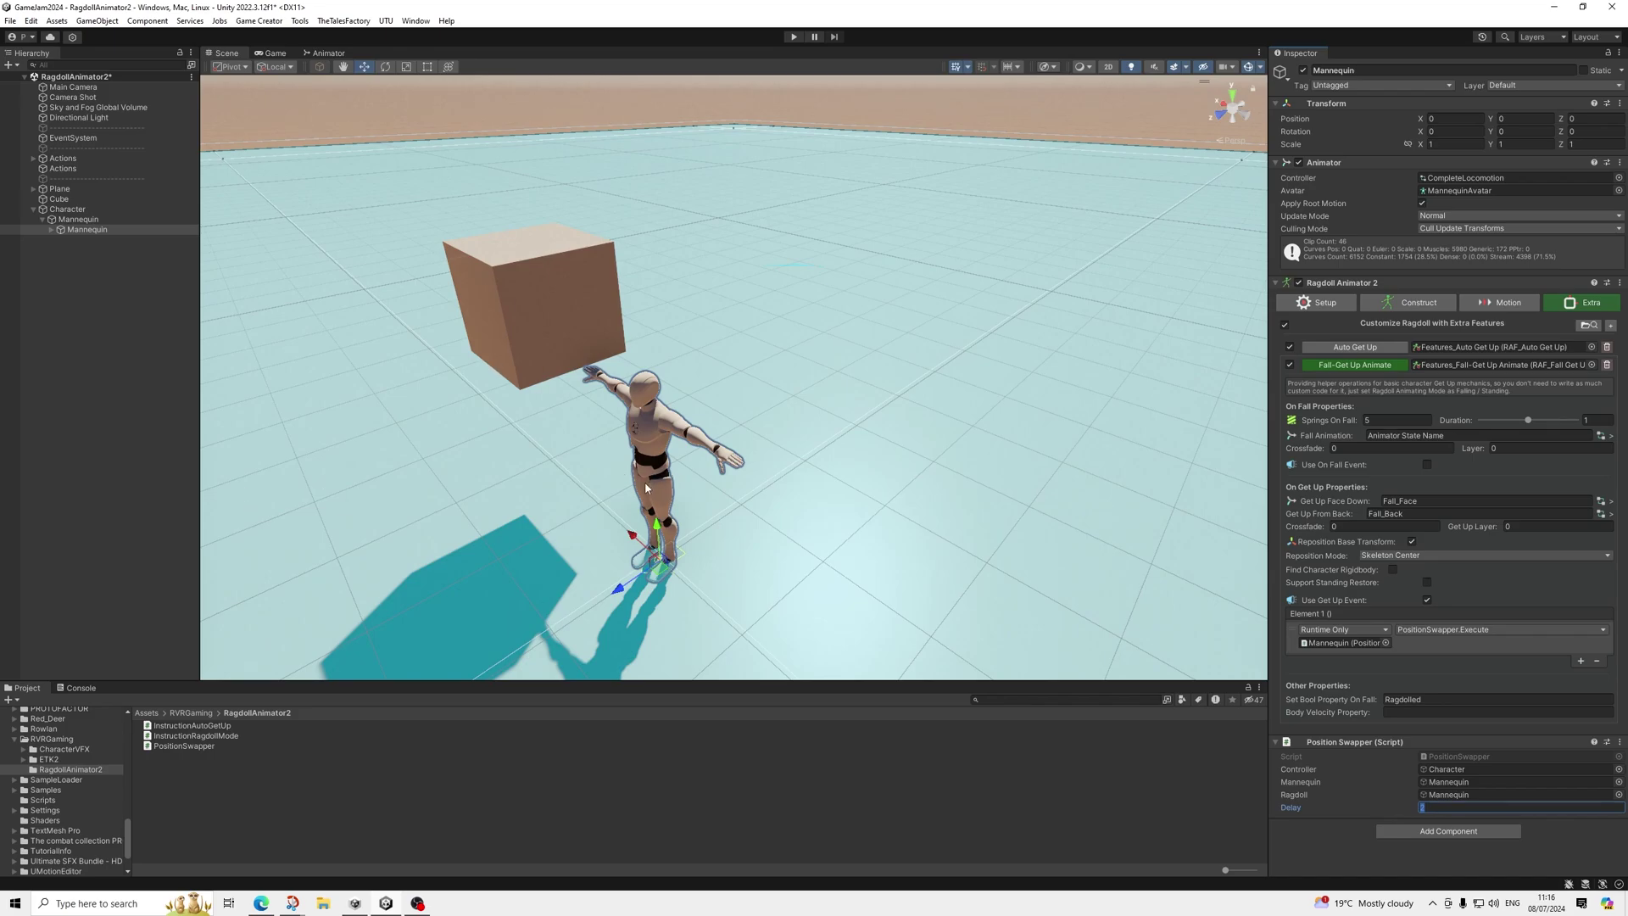
pyautogui.scroll(5, 646, 488)
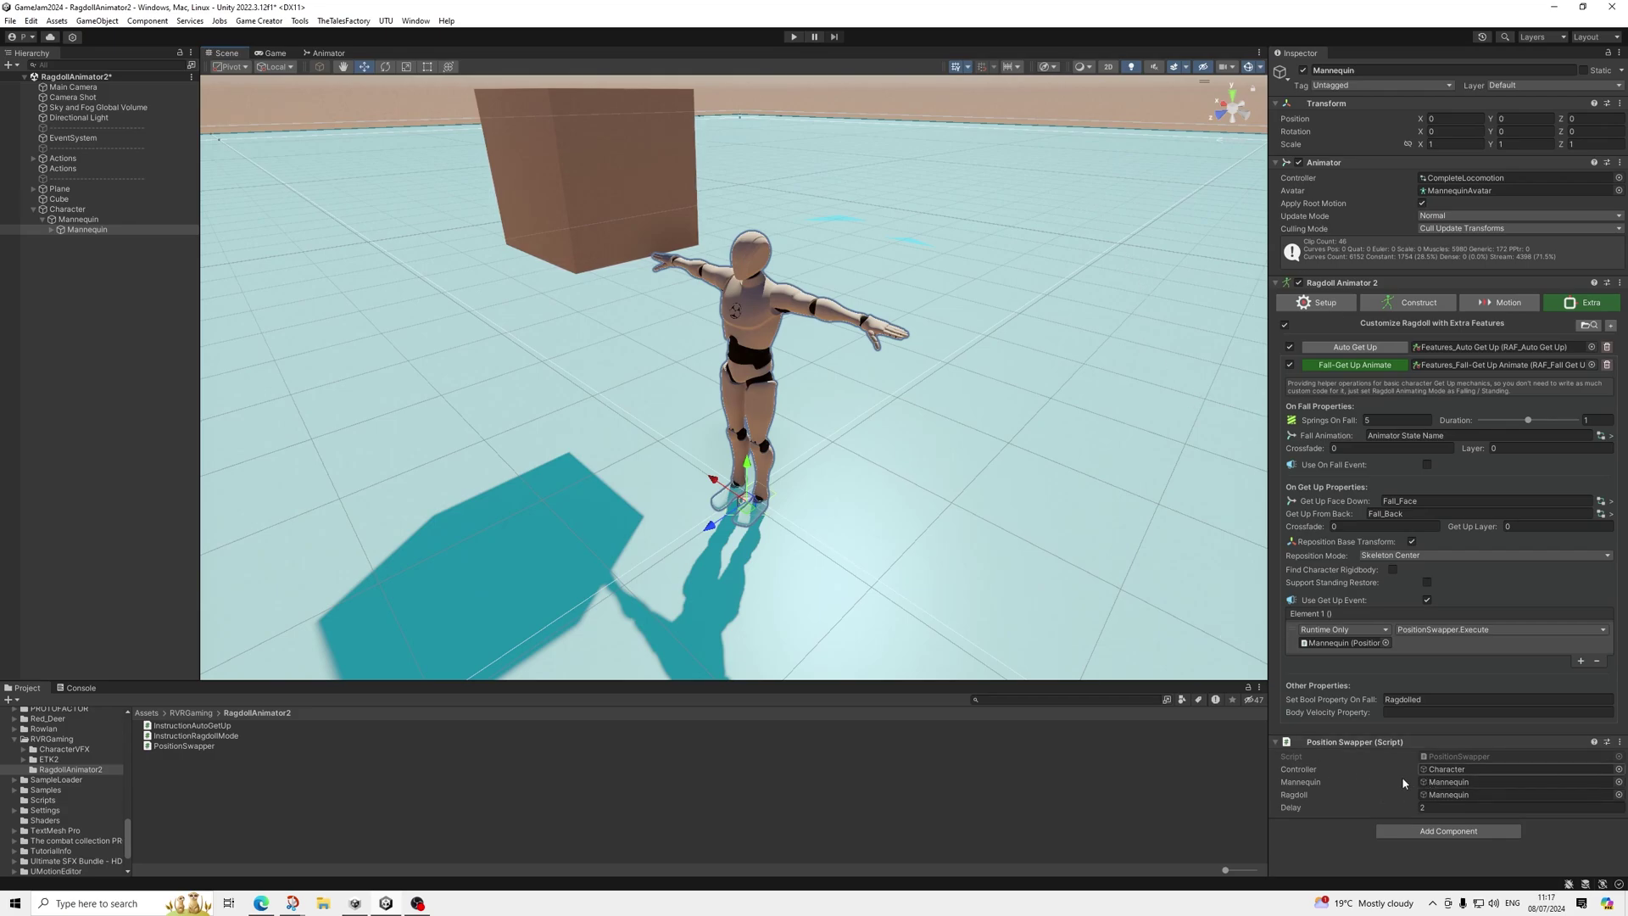
# Step: Play-test the Position Swapper by setting the innermost Mannequin's Animating Mode to Falling and watching the Character's controller during the get-up
pyautogui.click(794, 36)
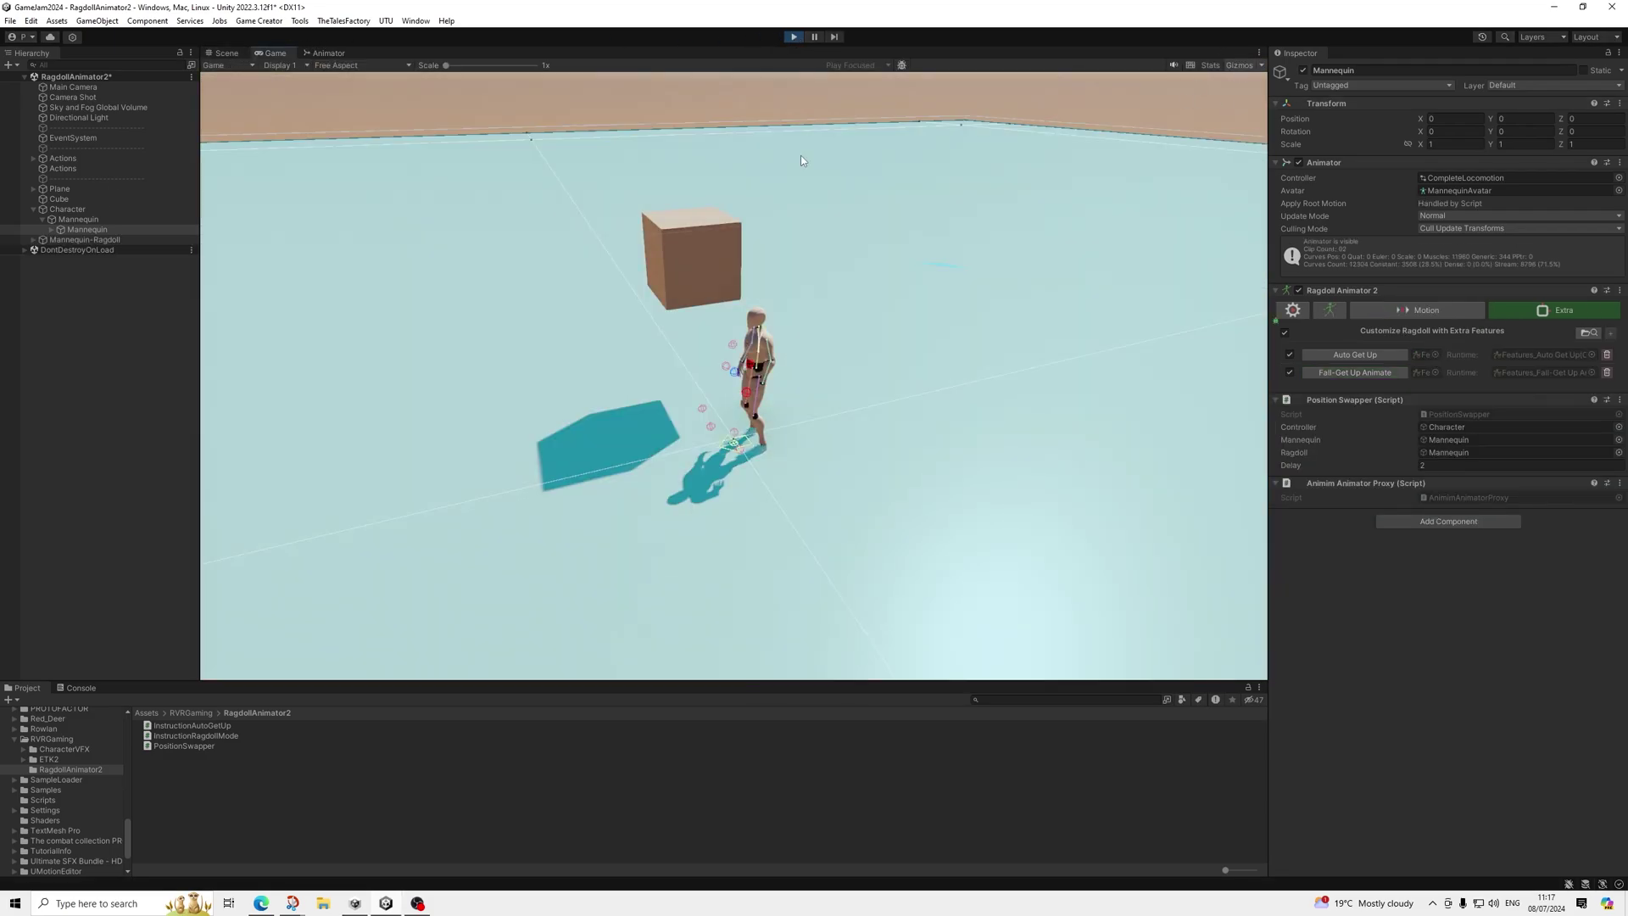
pyautogui.click(66, 210)
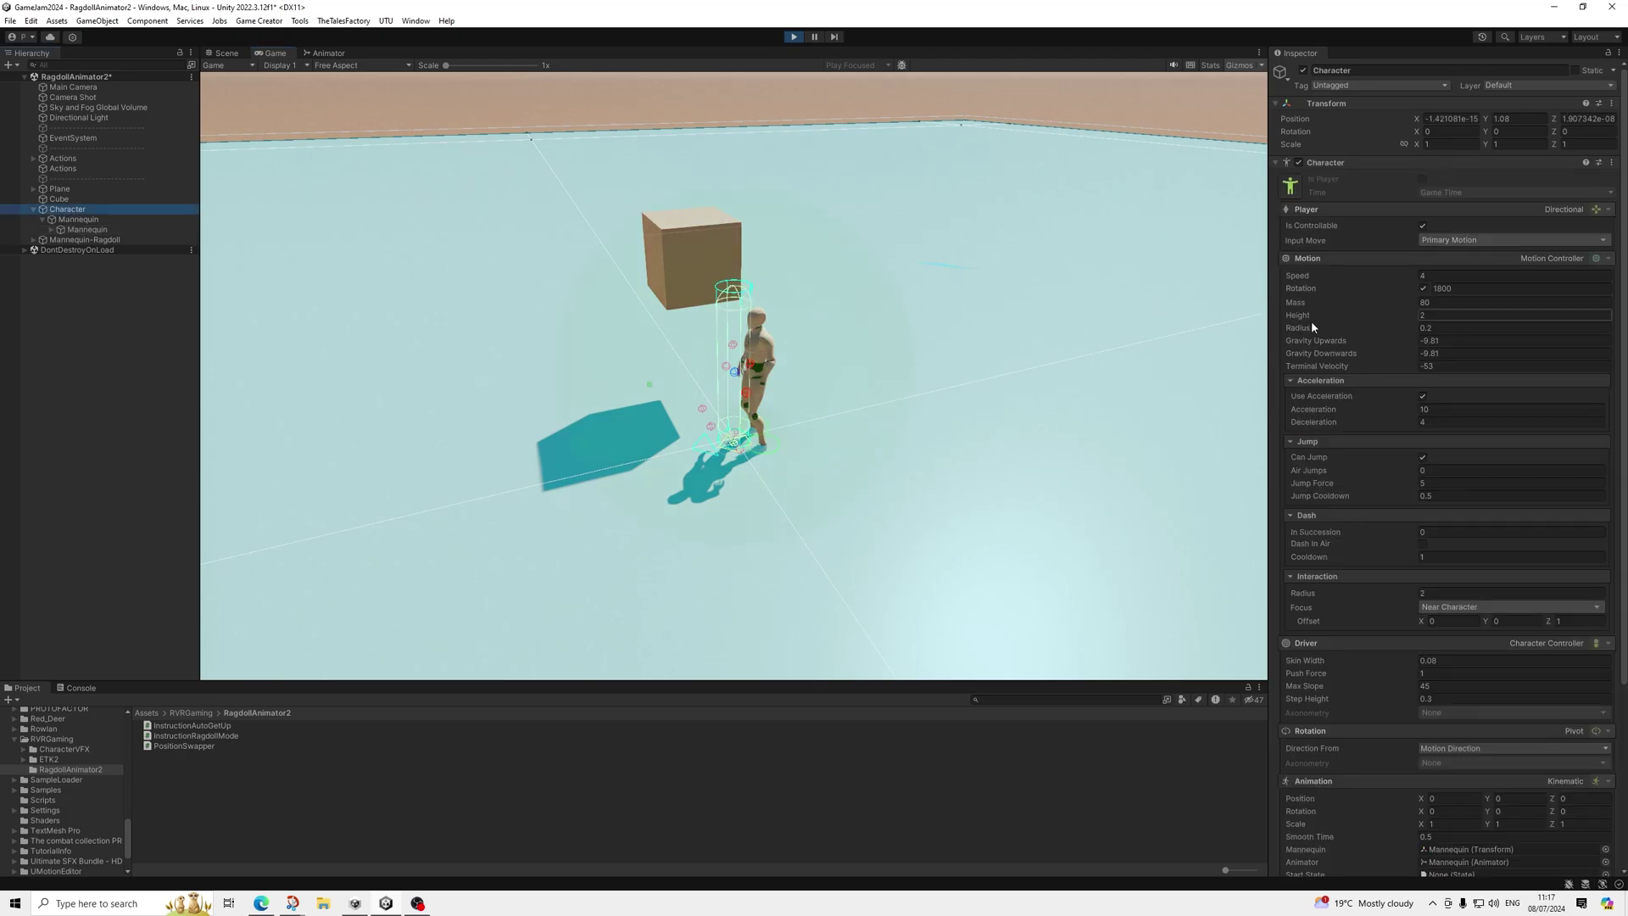
pyautogui.click(88, 229)
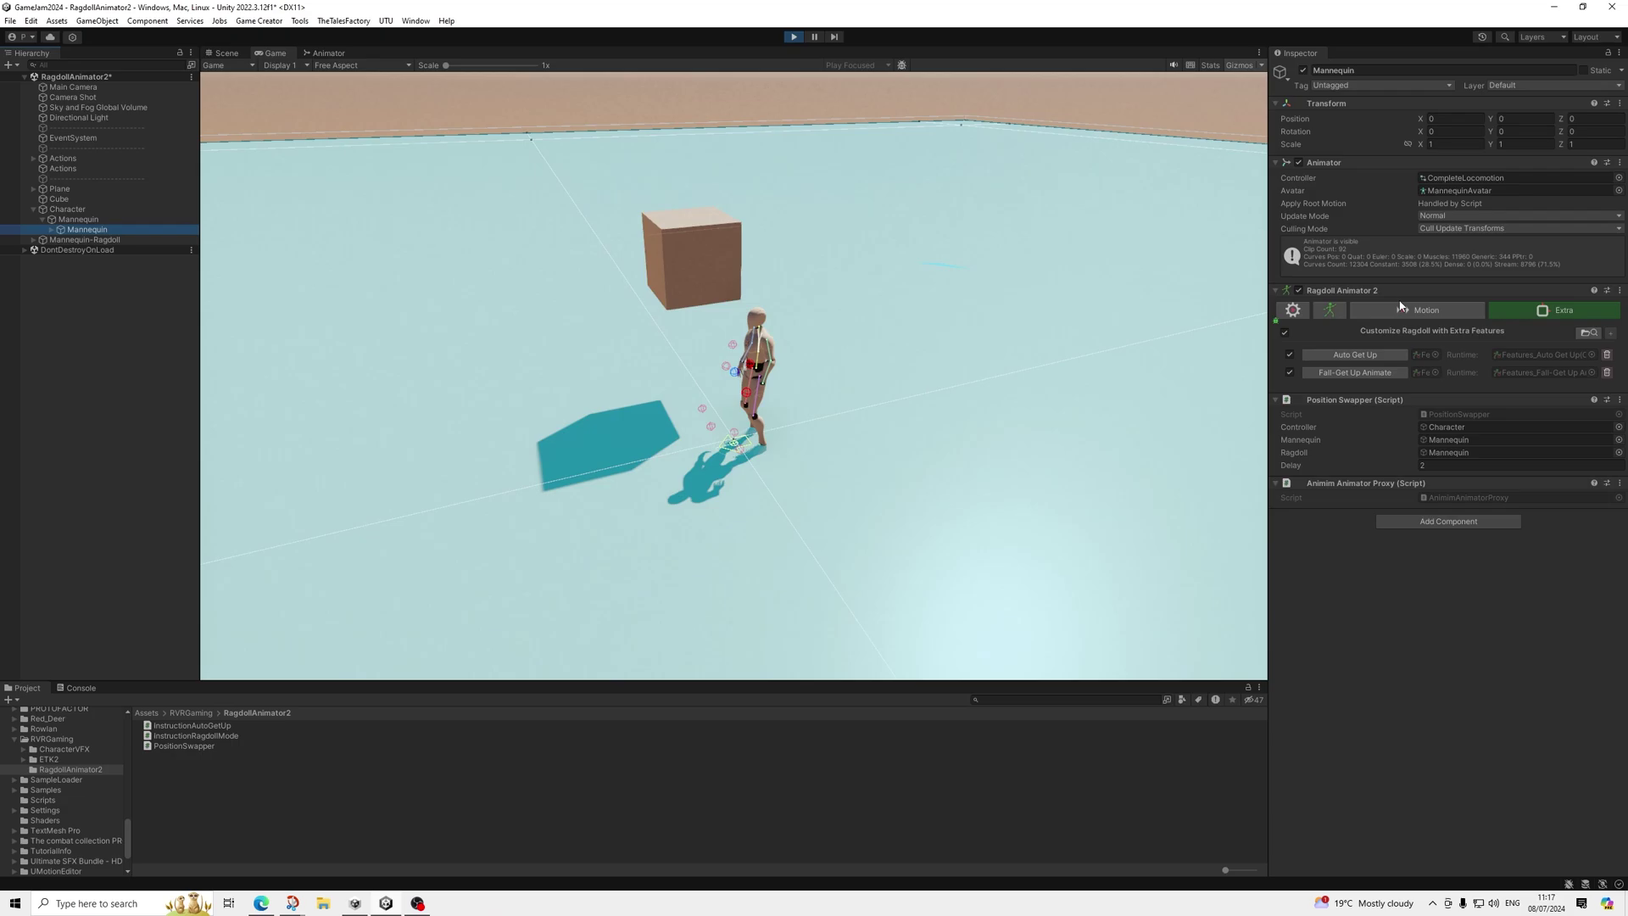
pyautogui.click(1405, 312)
pyautogui.click(1390, 346)
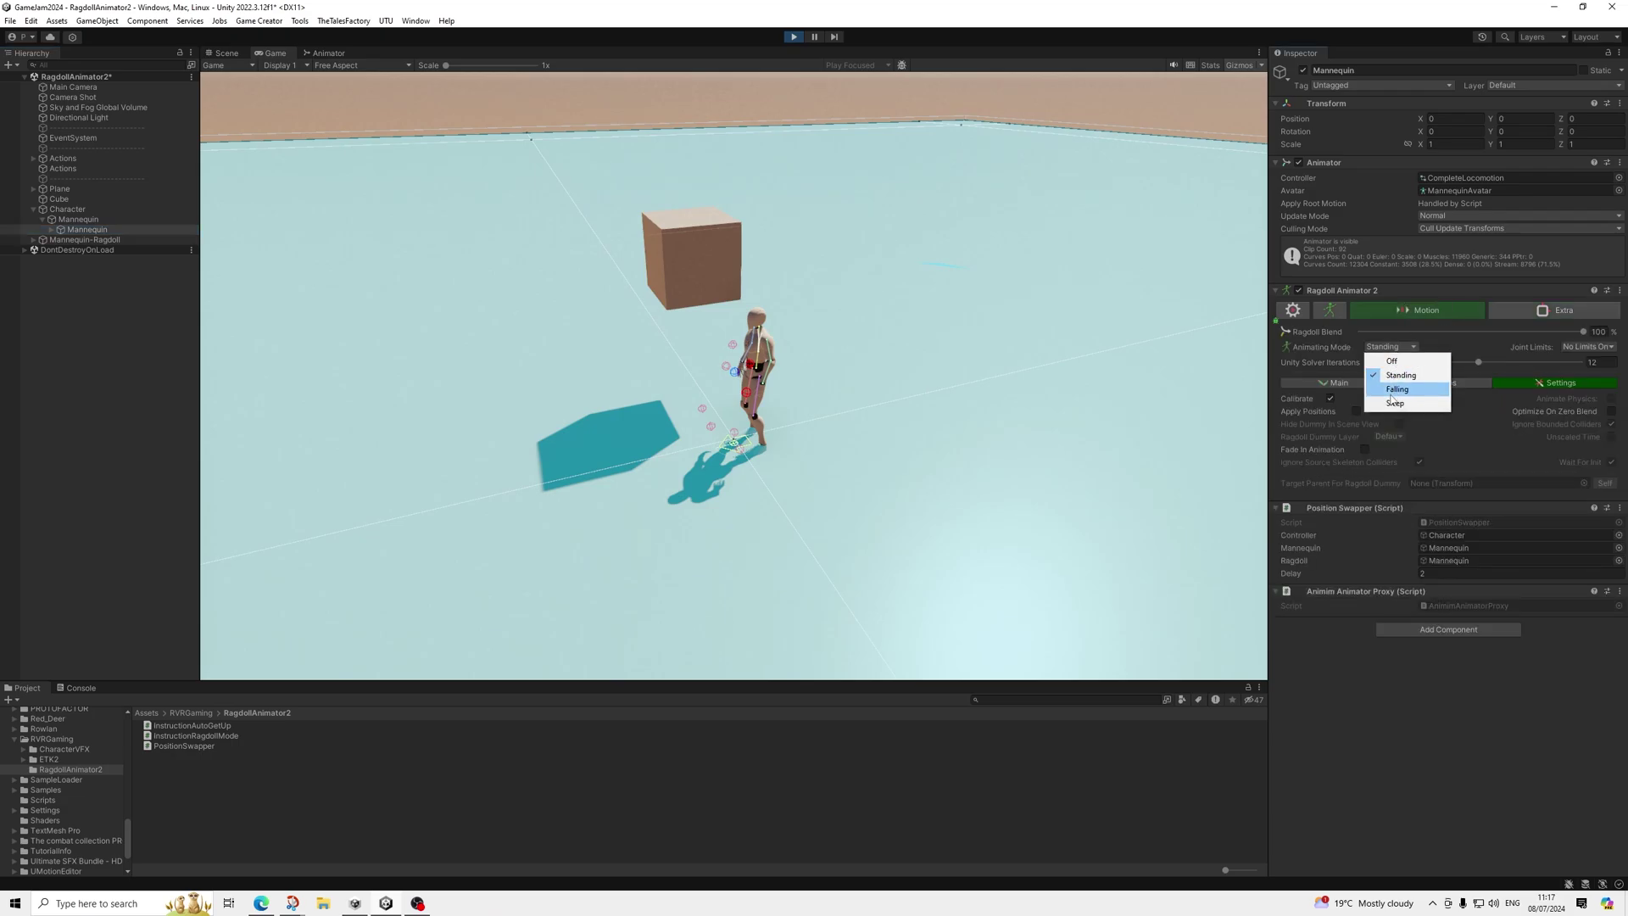
pyautogui.click(1386, 388)
pyautogui.click(67, 209)
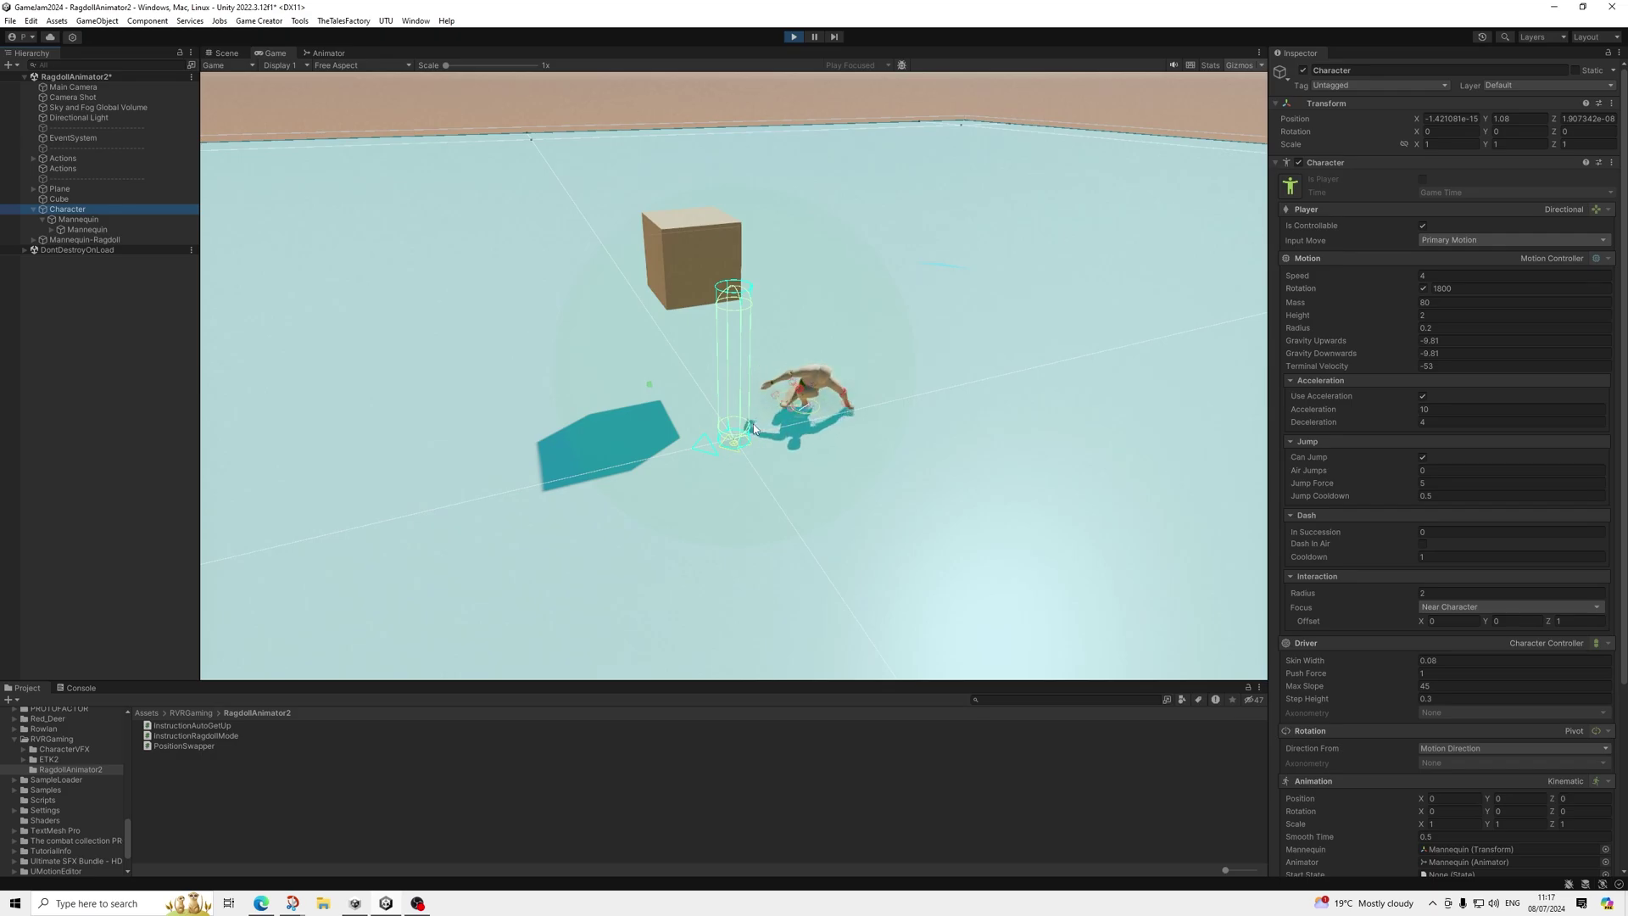
pyautogui.press('w')
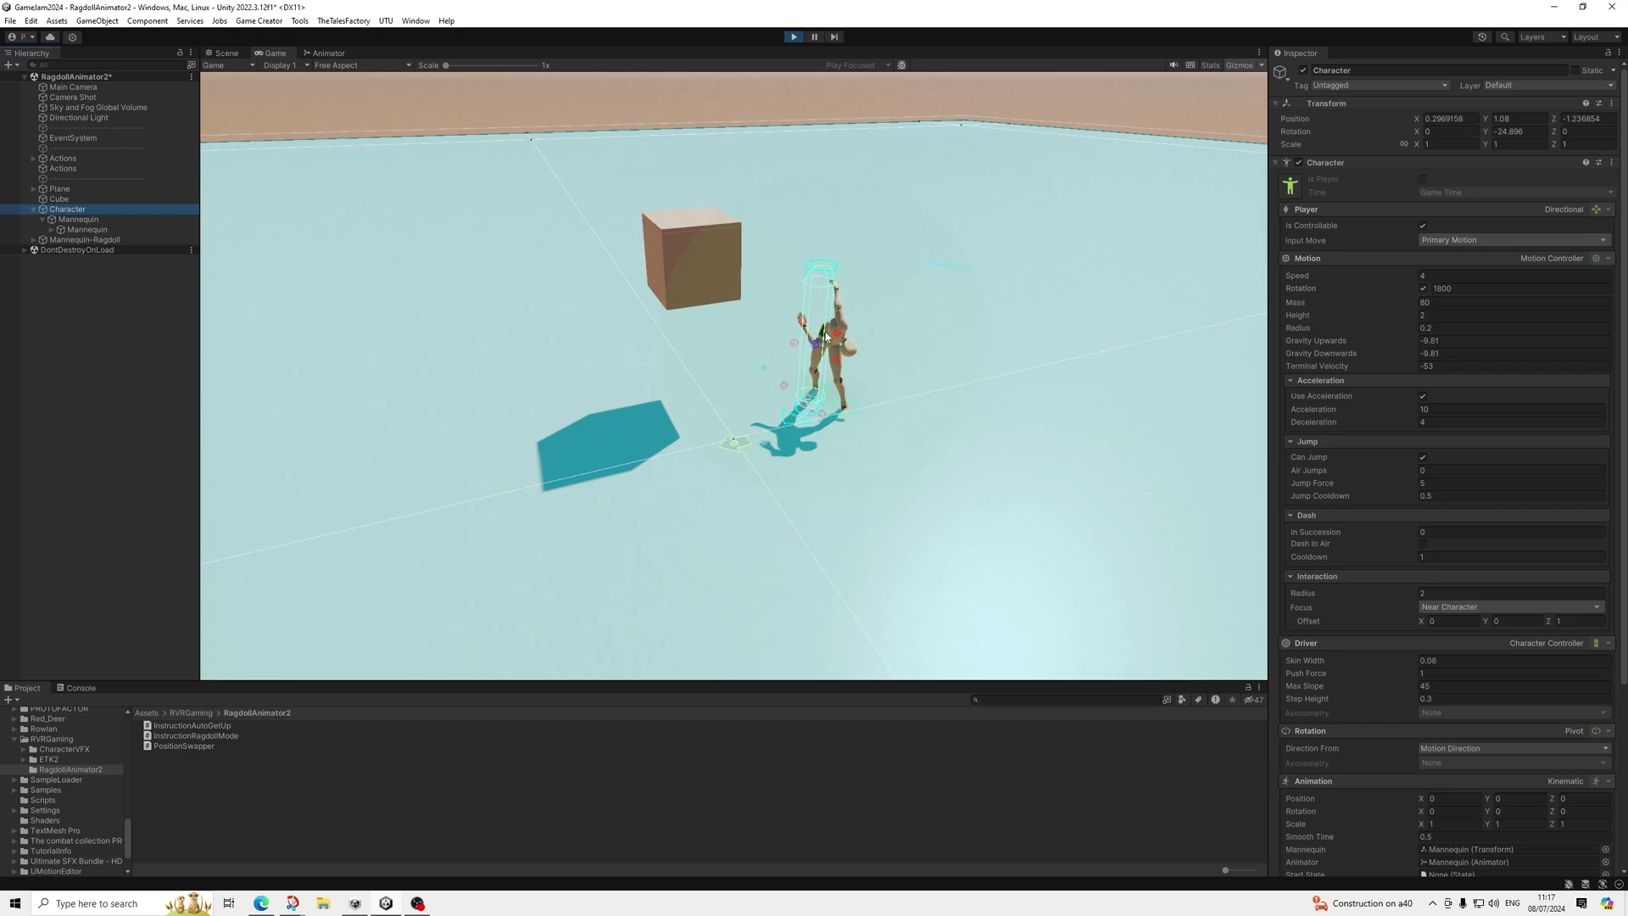
# Step: Check the innermost Mannequin and the Character after the get-up, end the play test, and return to the innermost Mannequin's components
pyautogui.click(85, 229)
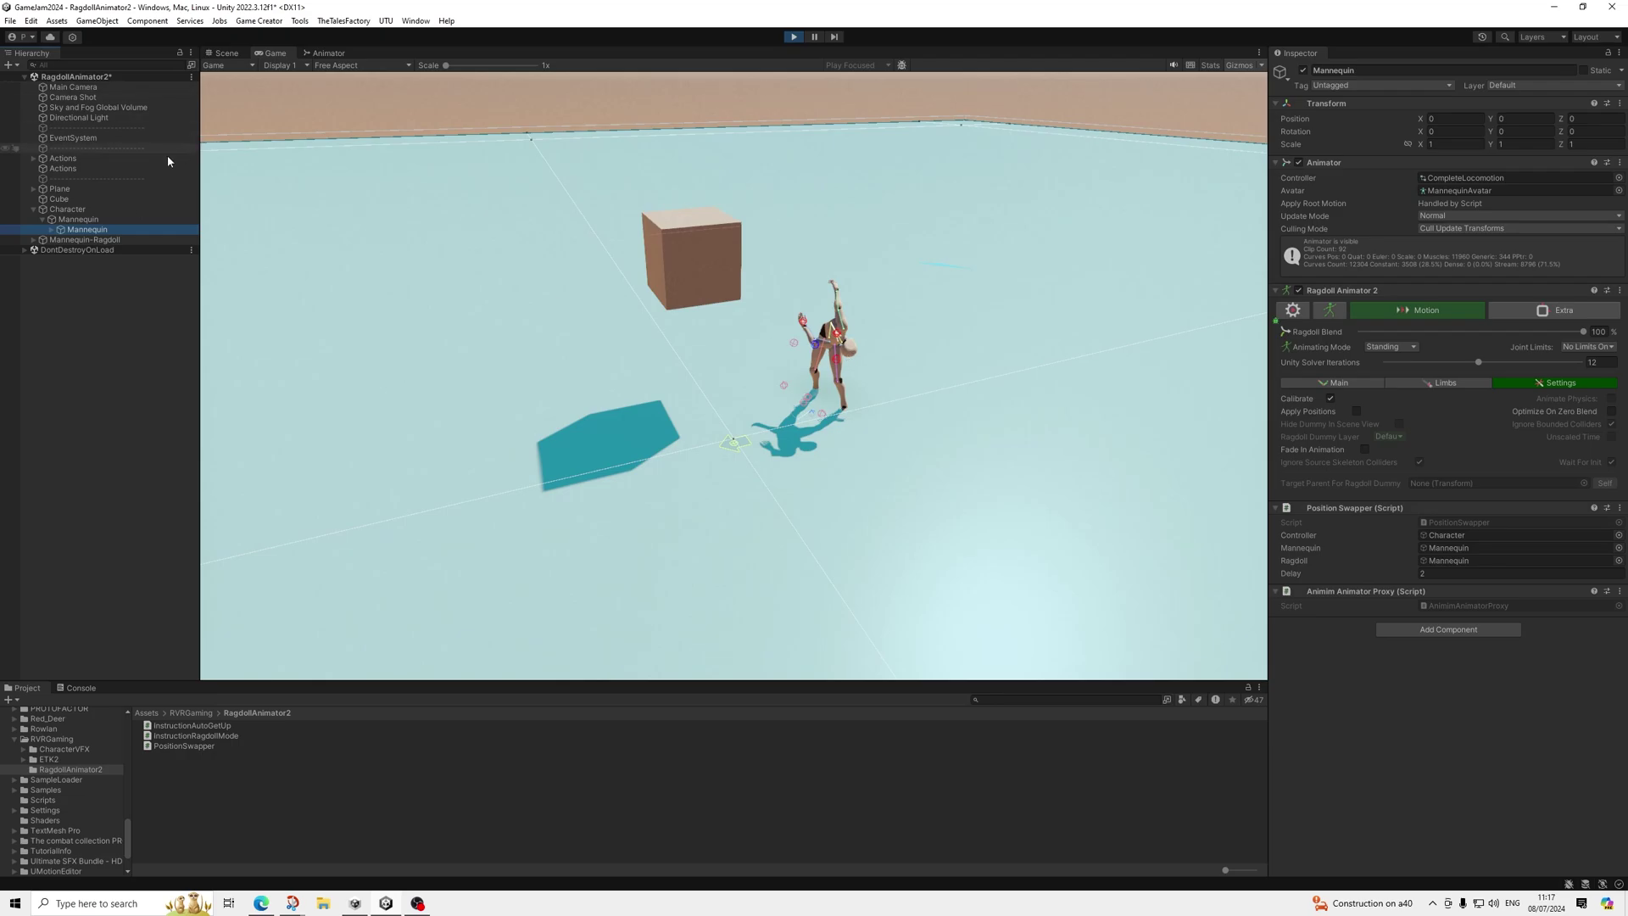
pyautogui.click(127, 209)
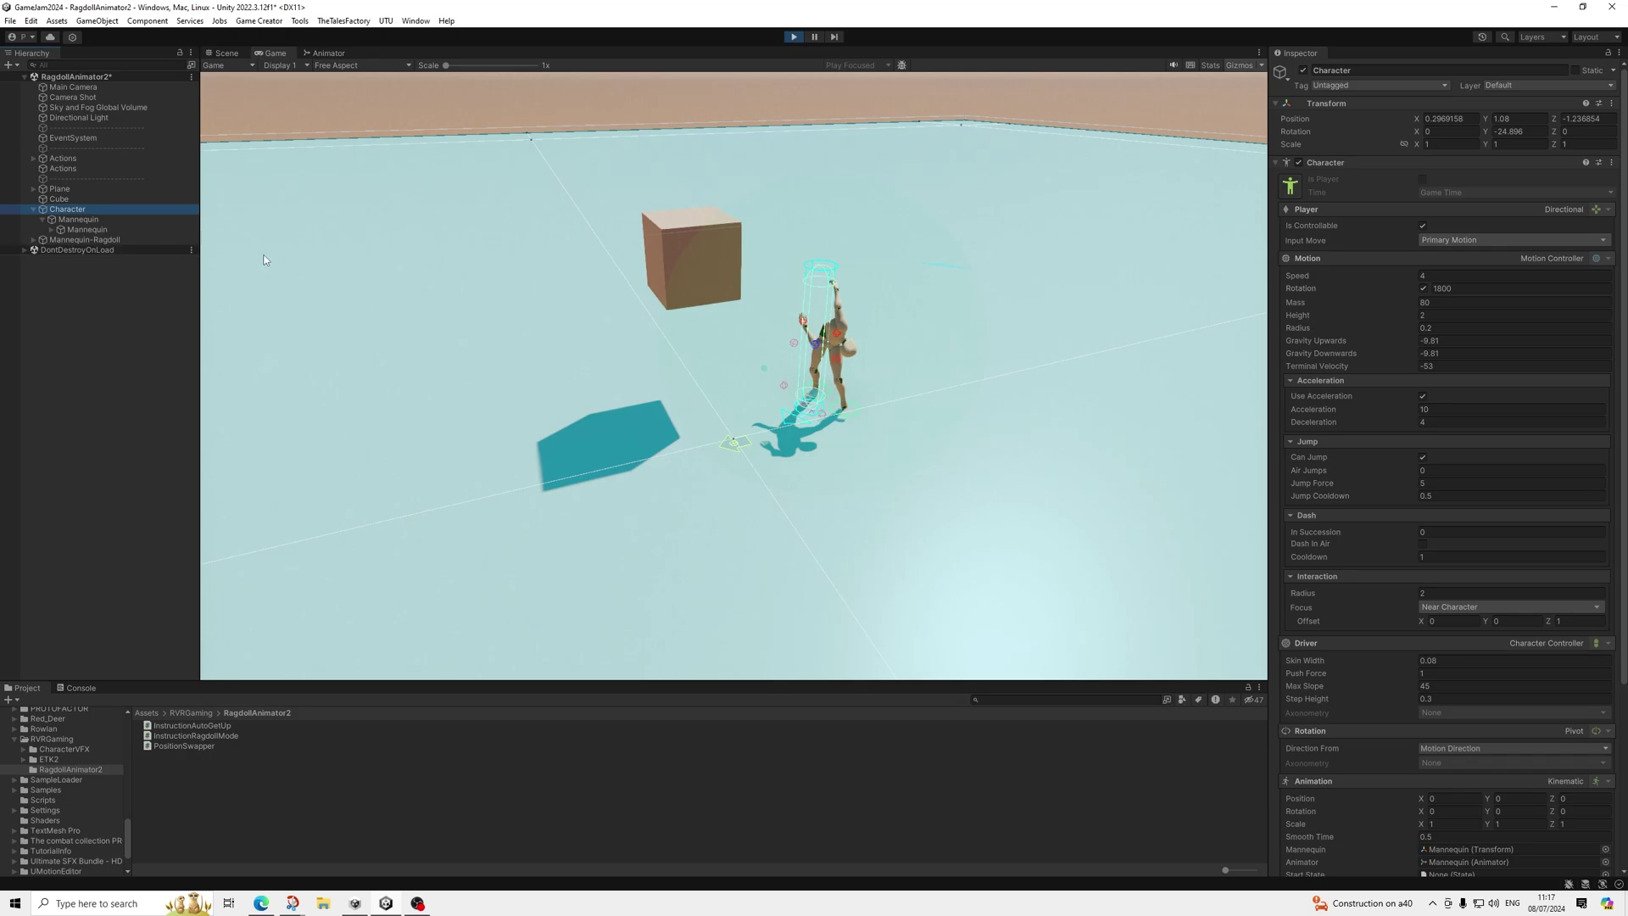
pyautogui.click(793, 38)
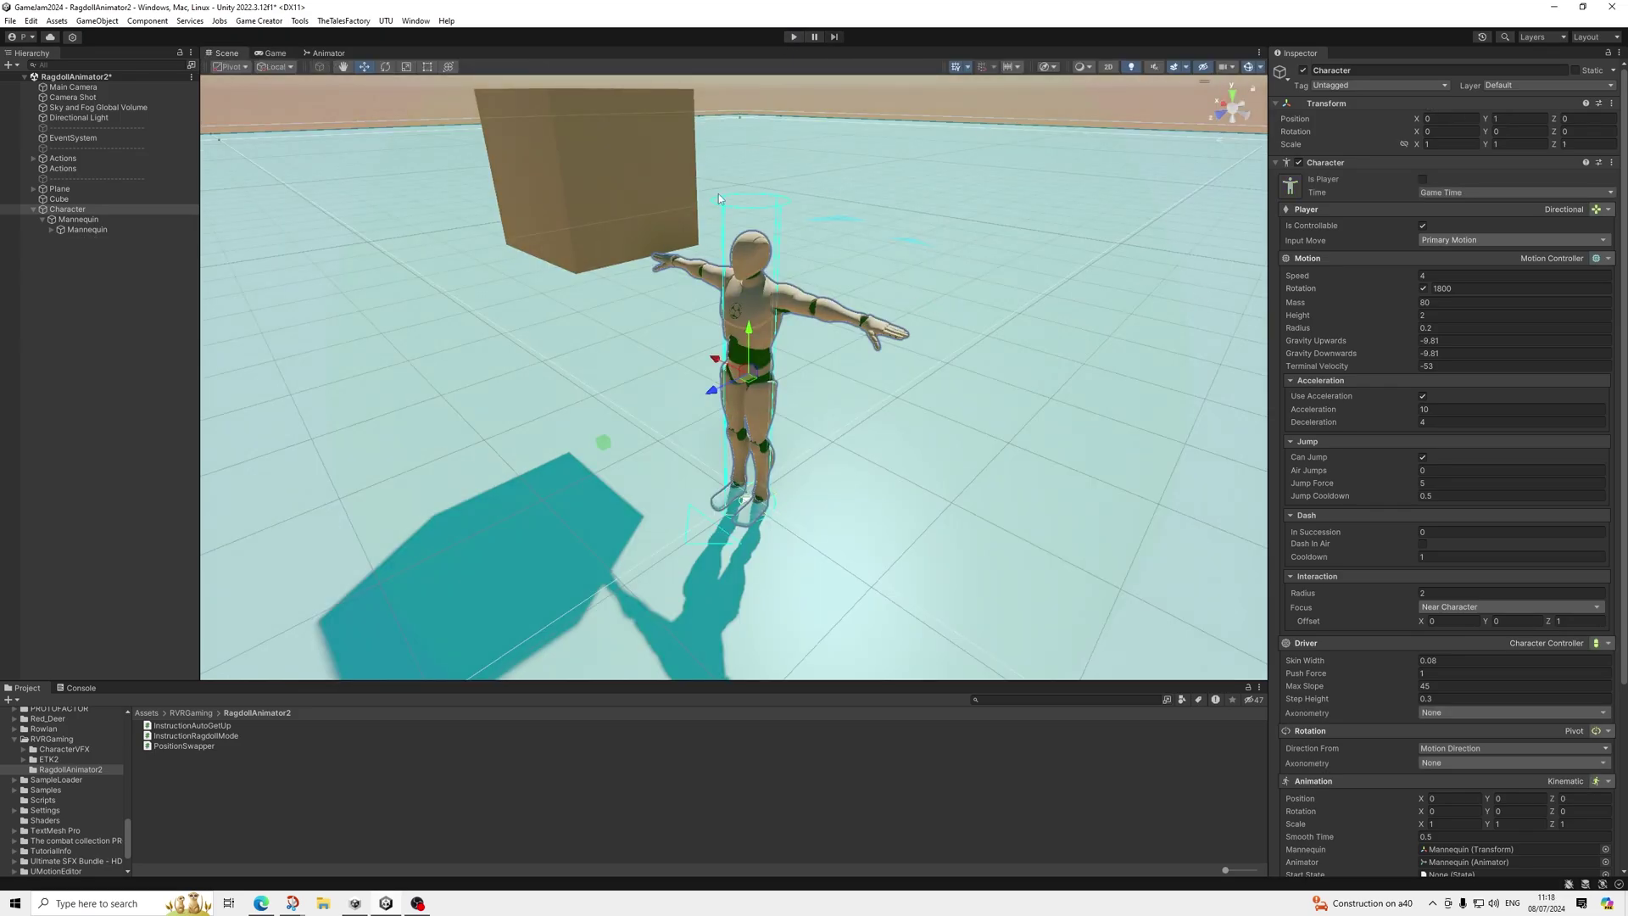
pyautogui.click(87, 229)
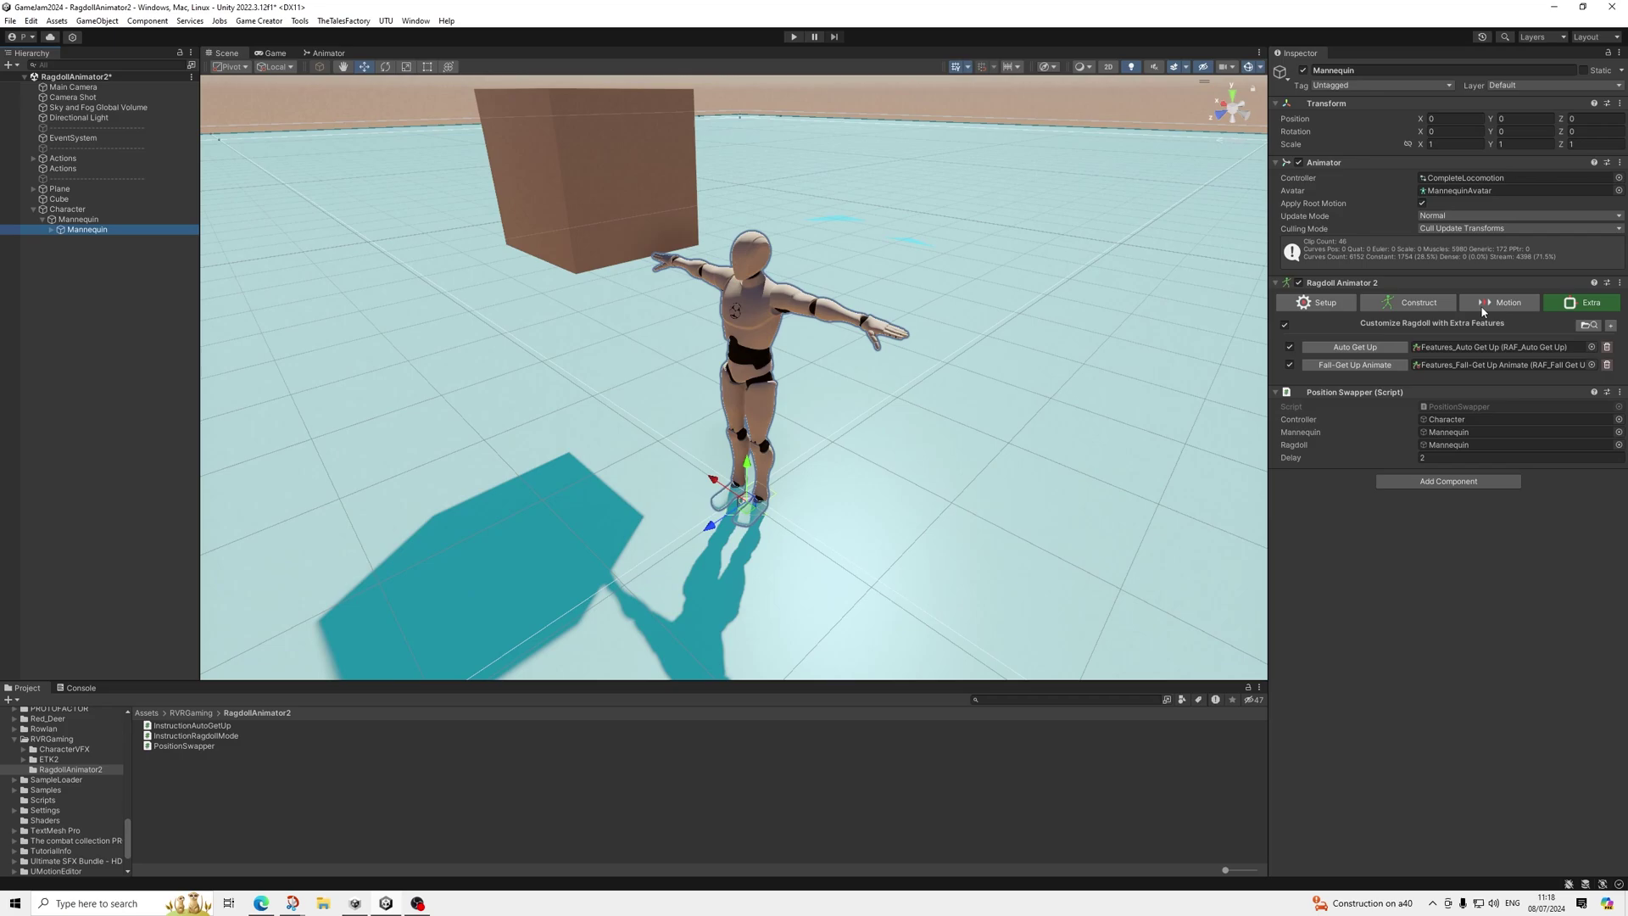
# Step: Set the Character's layer to Player for that object only, without changing its children
pyautogui.click(61, 209)
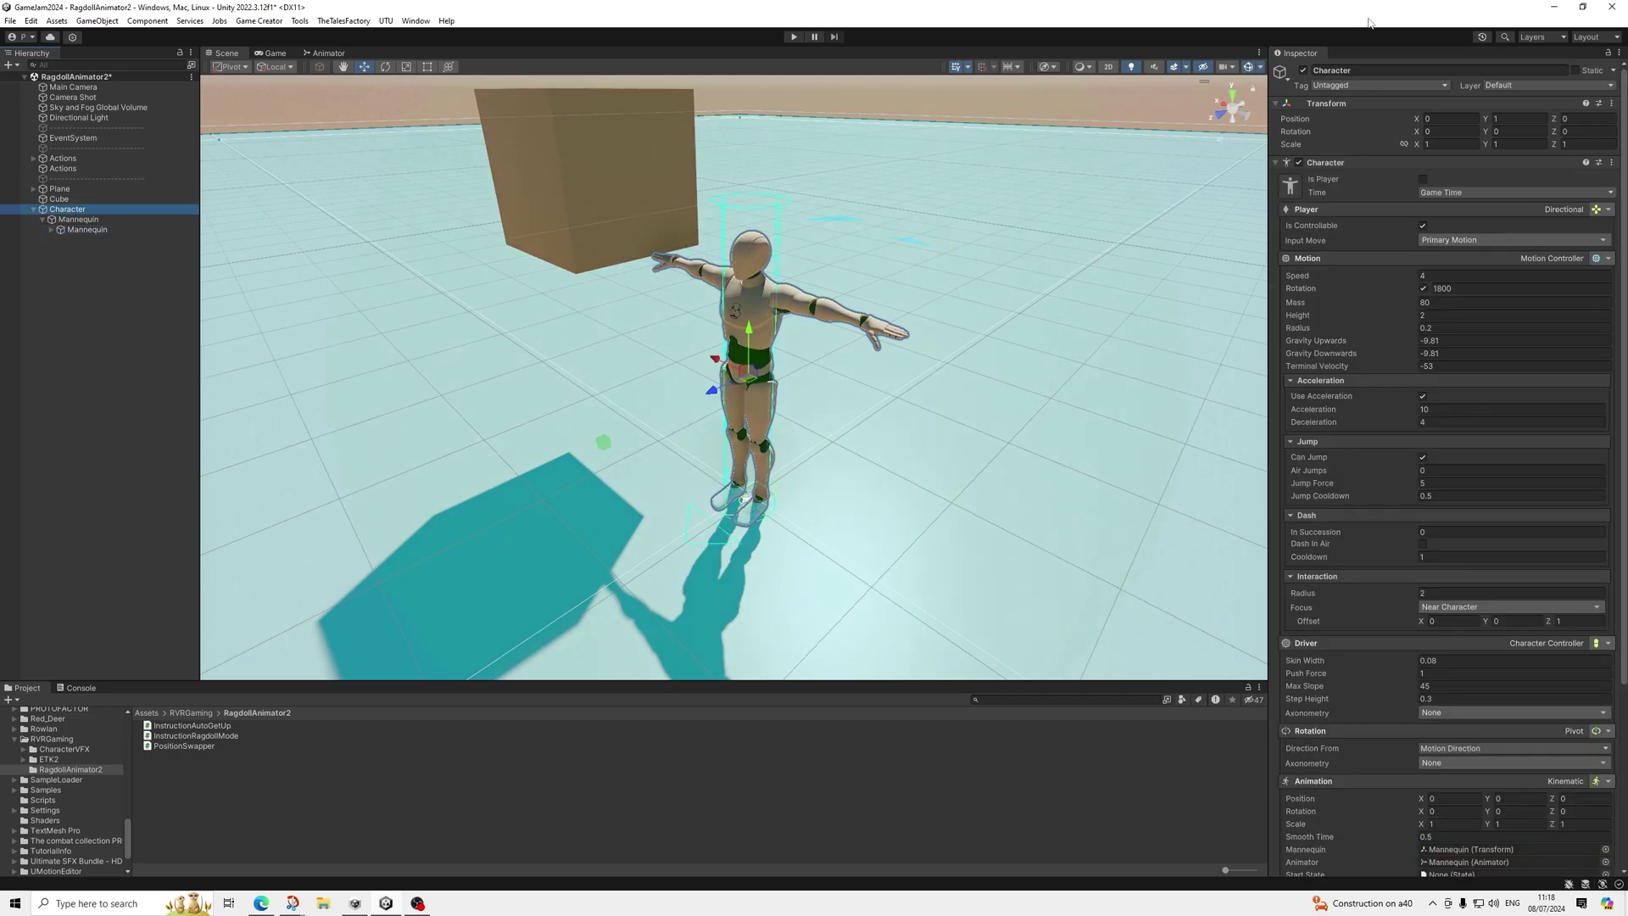
pyautogui.click(1533, 86)
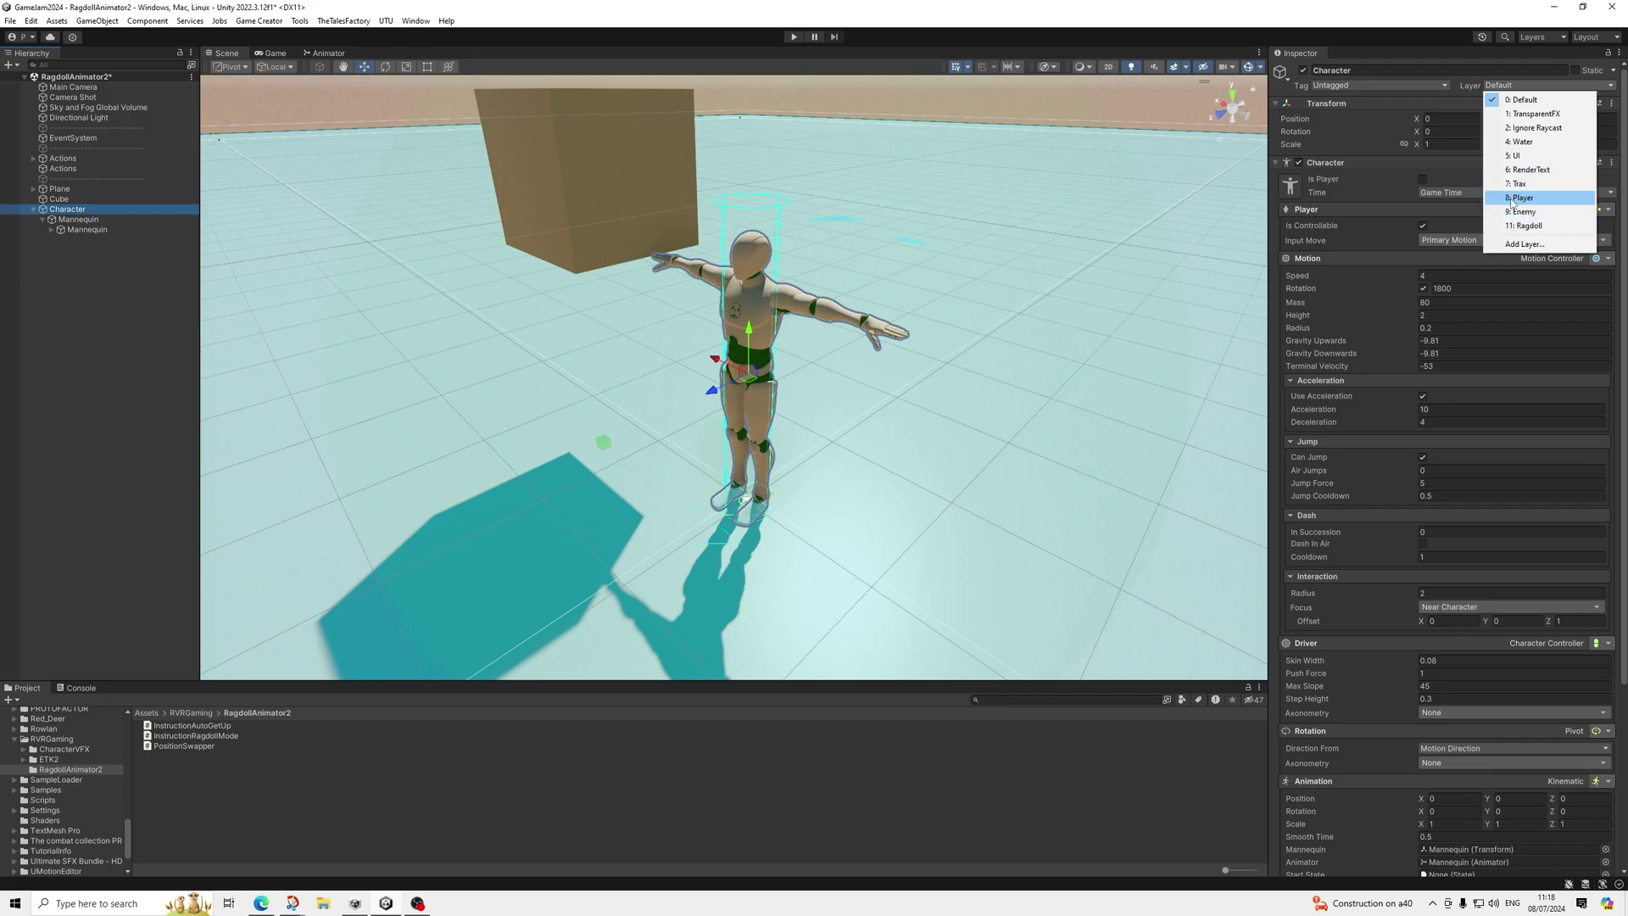
pyautogui.click(1512, 198)
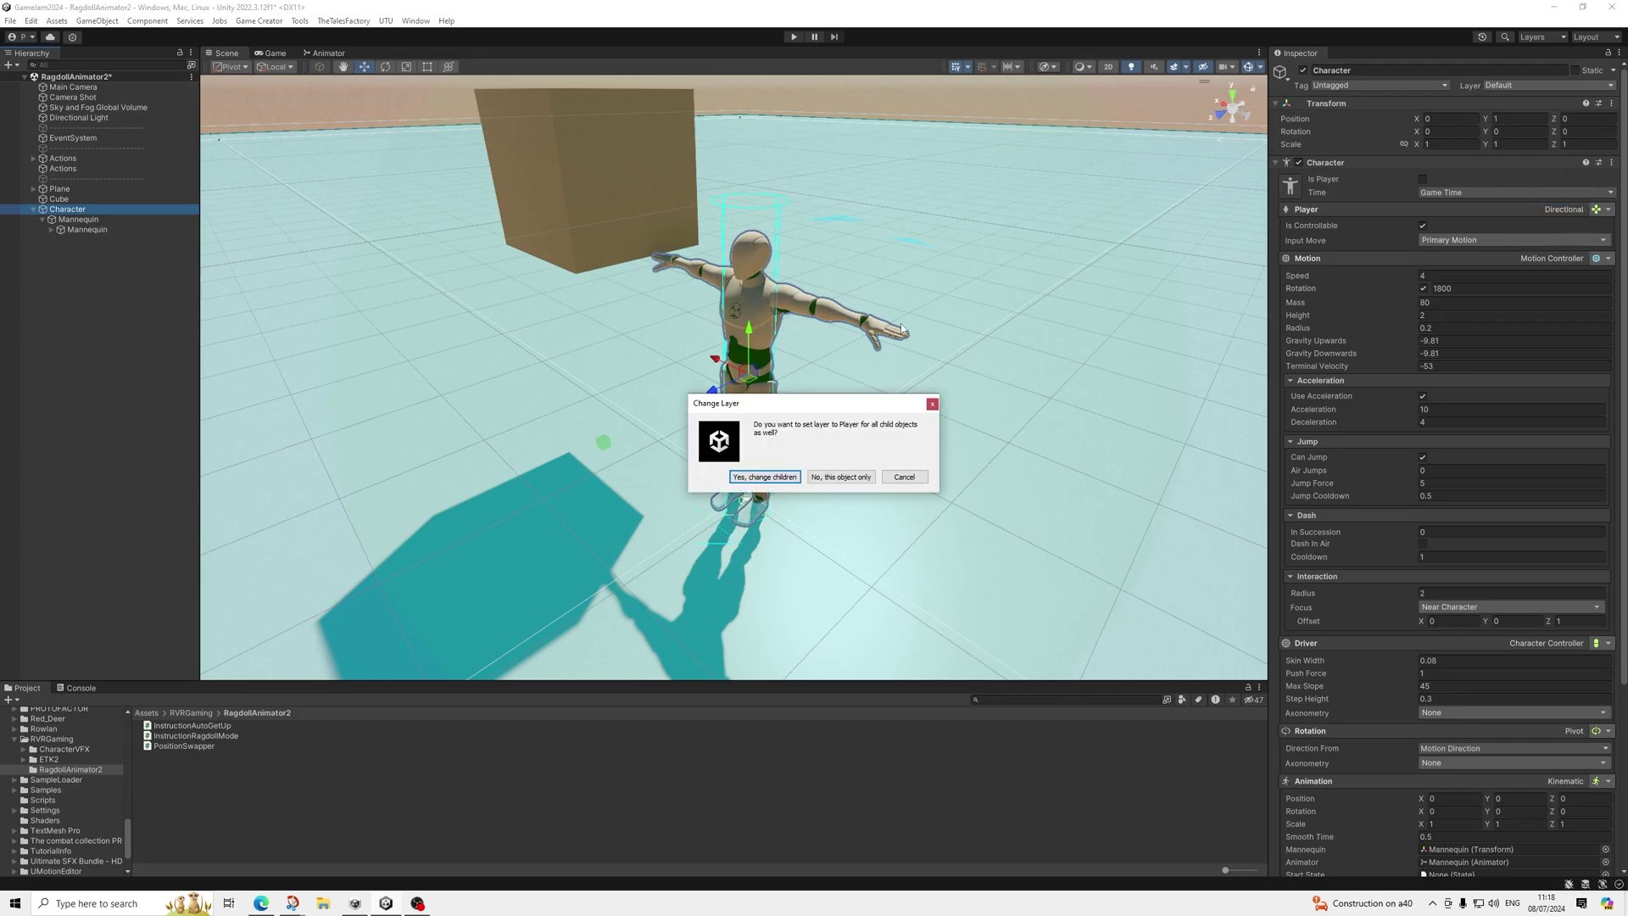
pyautogui.click(838, 477)
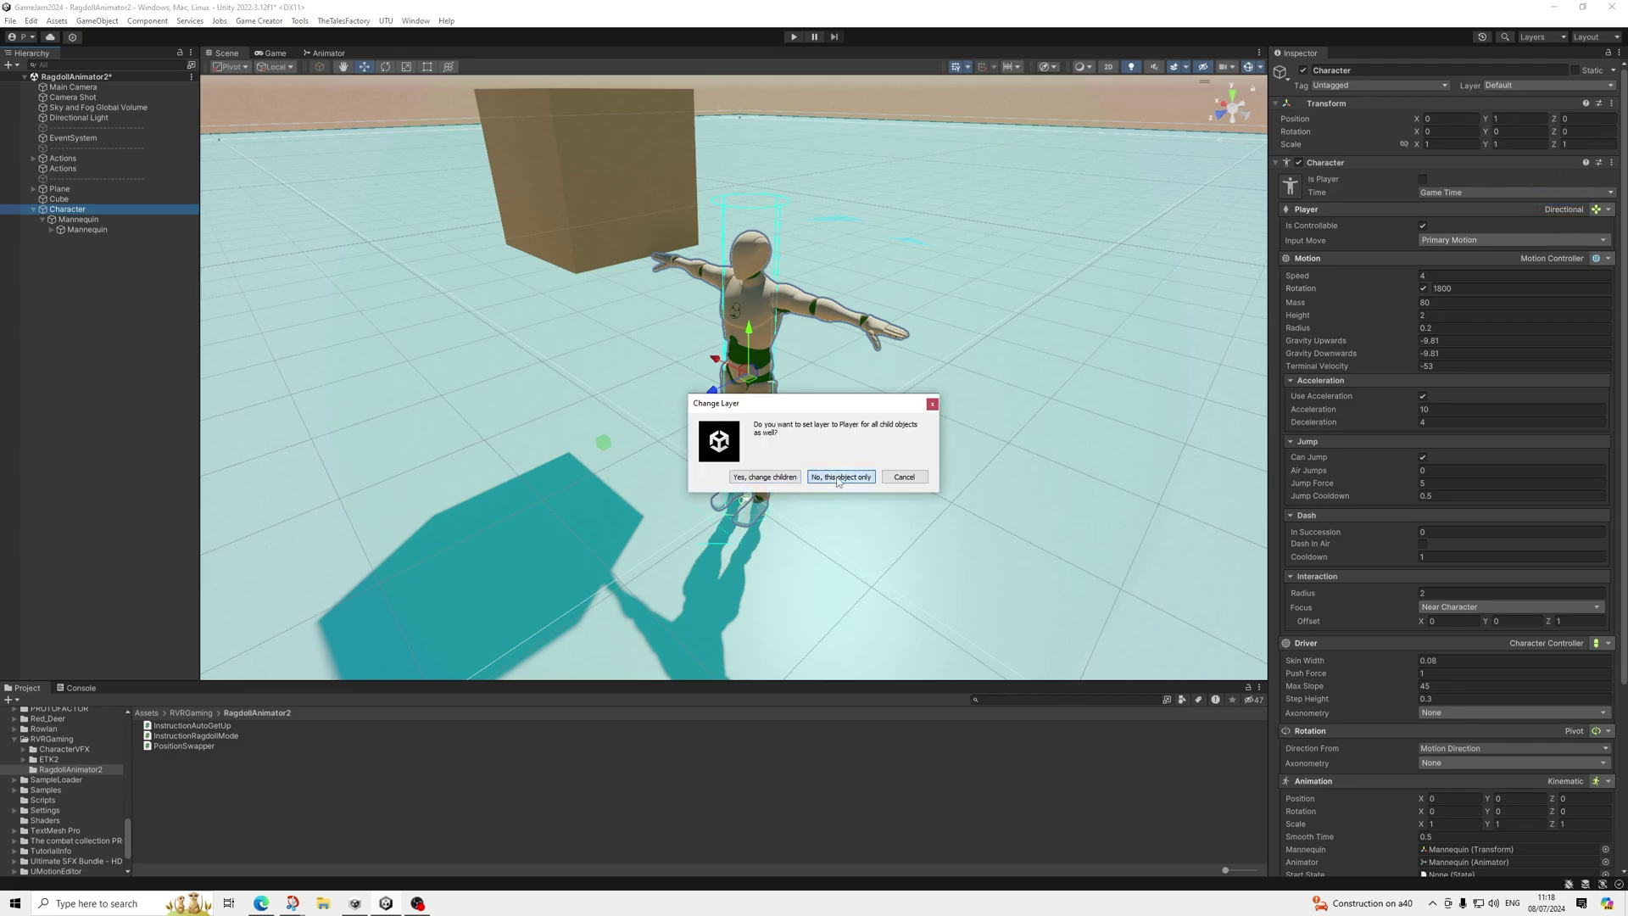
# Step: Set the innermost Mannequin and all its children to the Ragdoll layer, and check the layers of the Character and outer Mannequin
pyautogui.click(93, 229)
pyautogui.click(1503, 85)
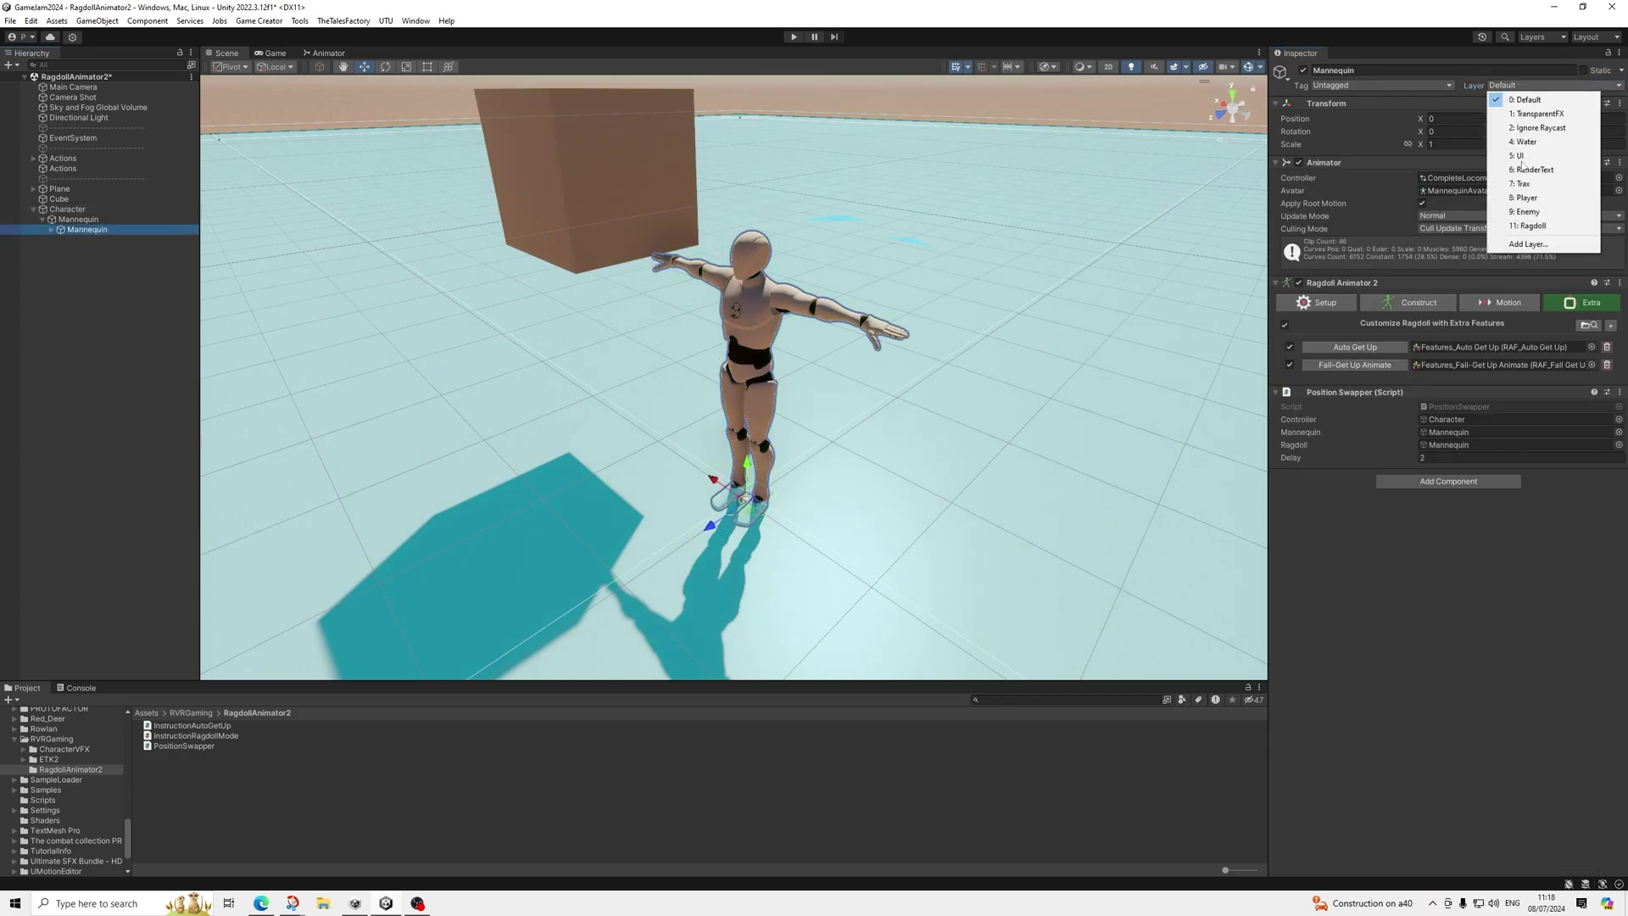
pyautogui.click(1527, 226)
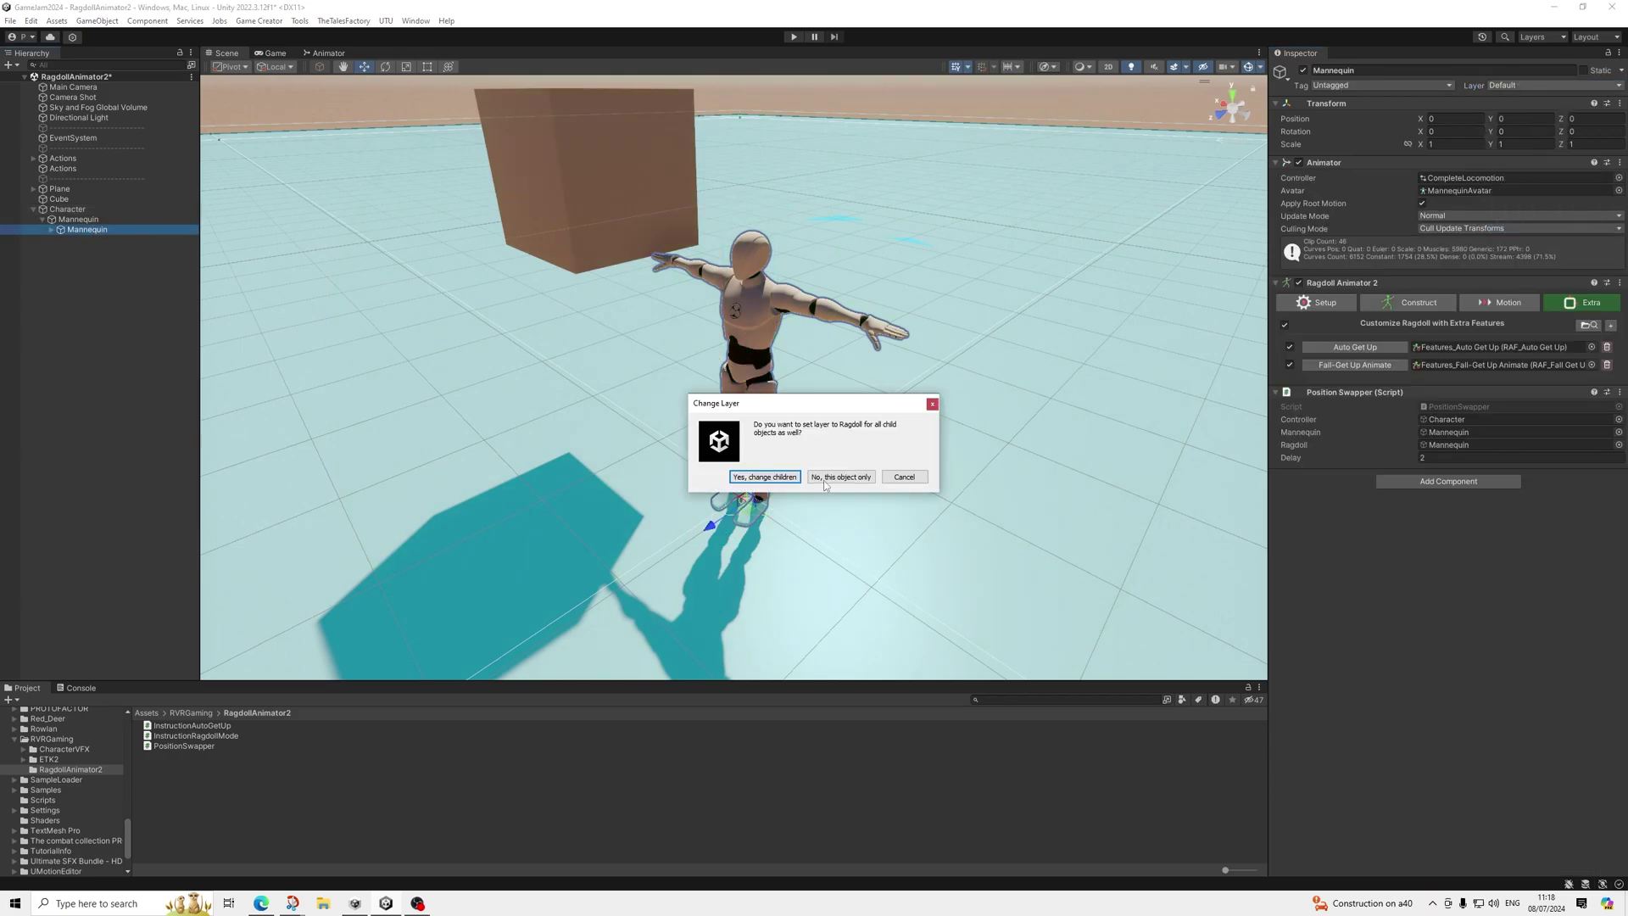
pyautogui.click(764, 477)
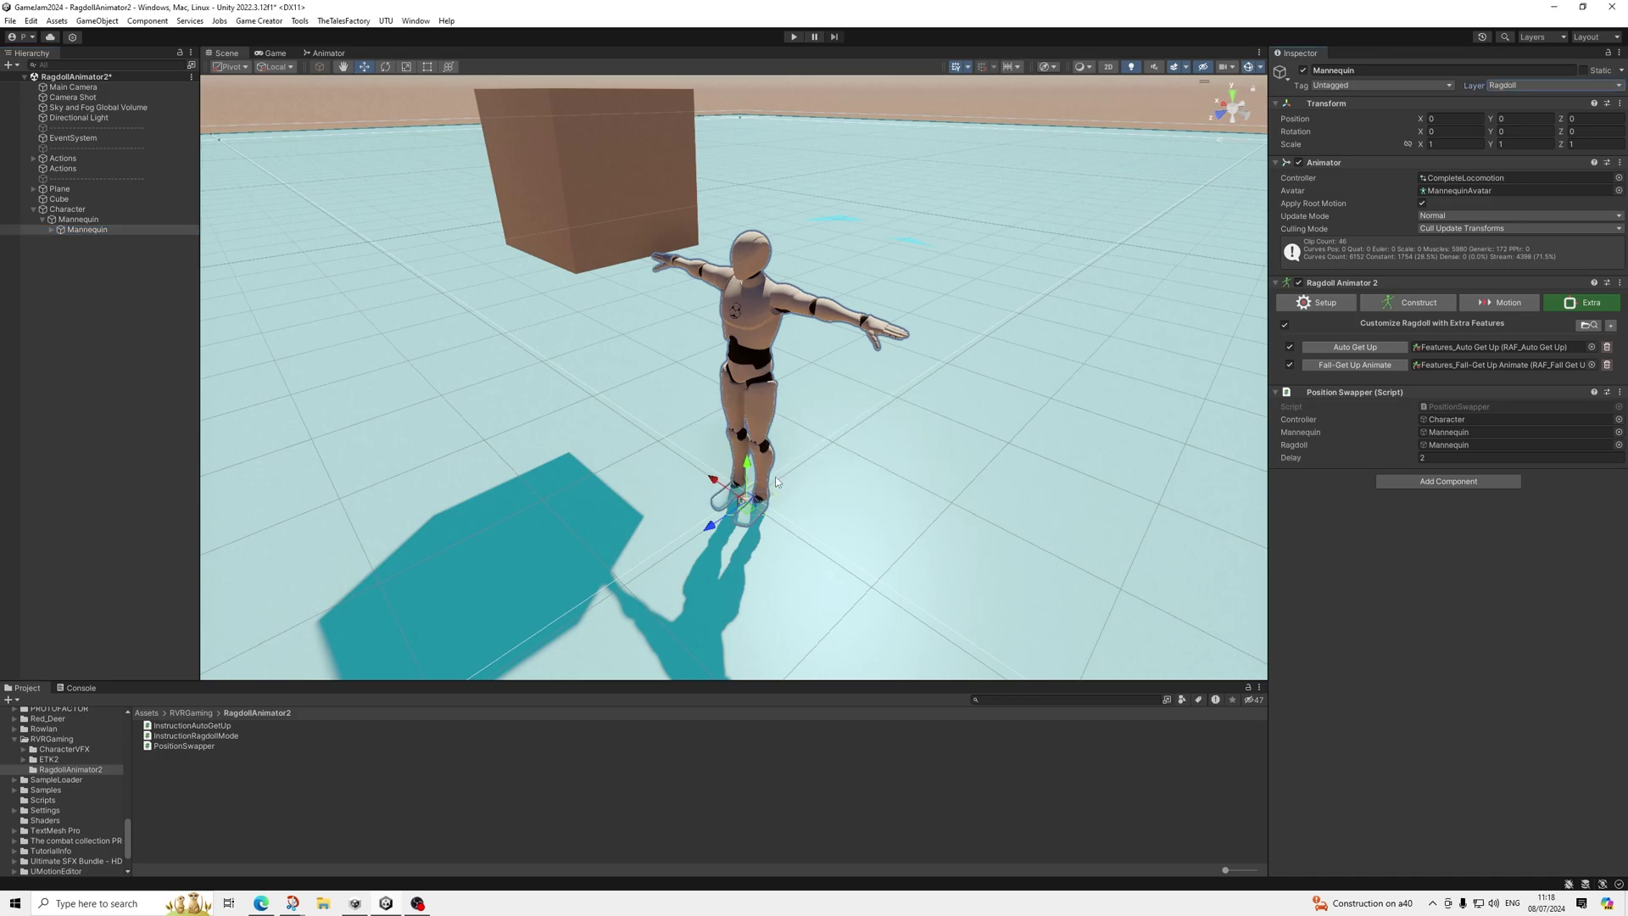
pyautogui.click(61, 212)
pyautogui.click(1517, 84)
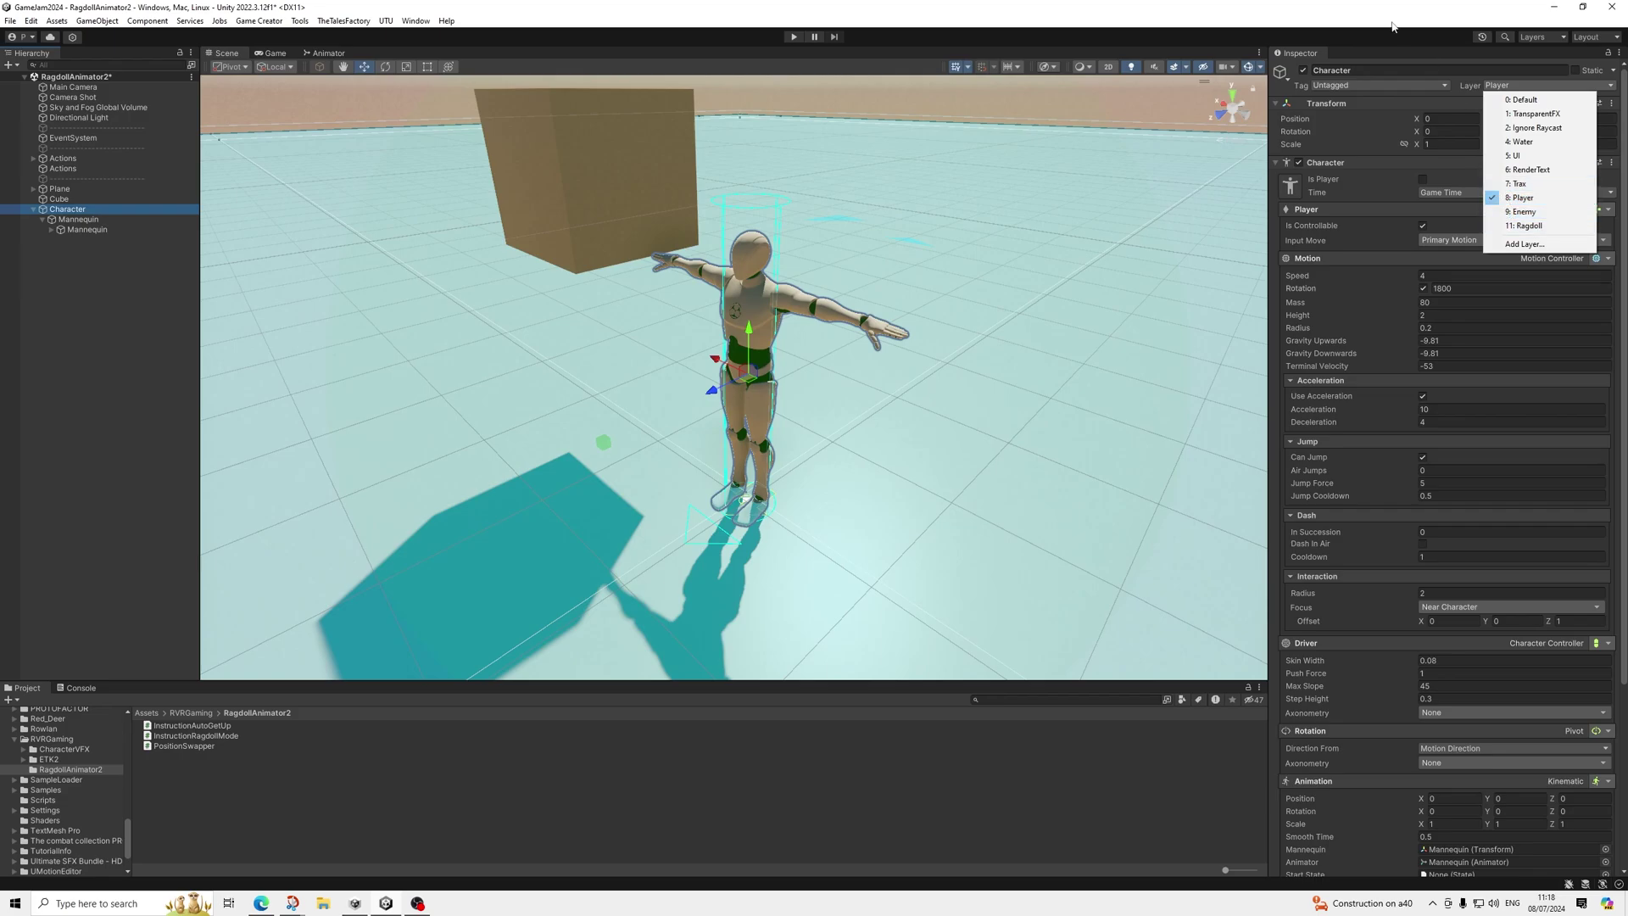
pyautogui.click(110, 229)
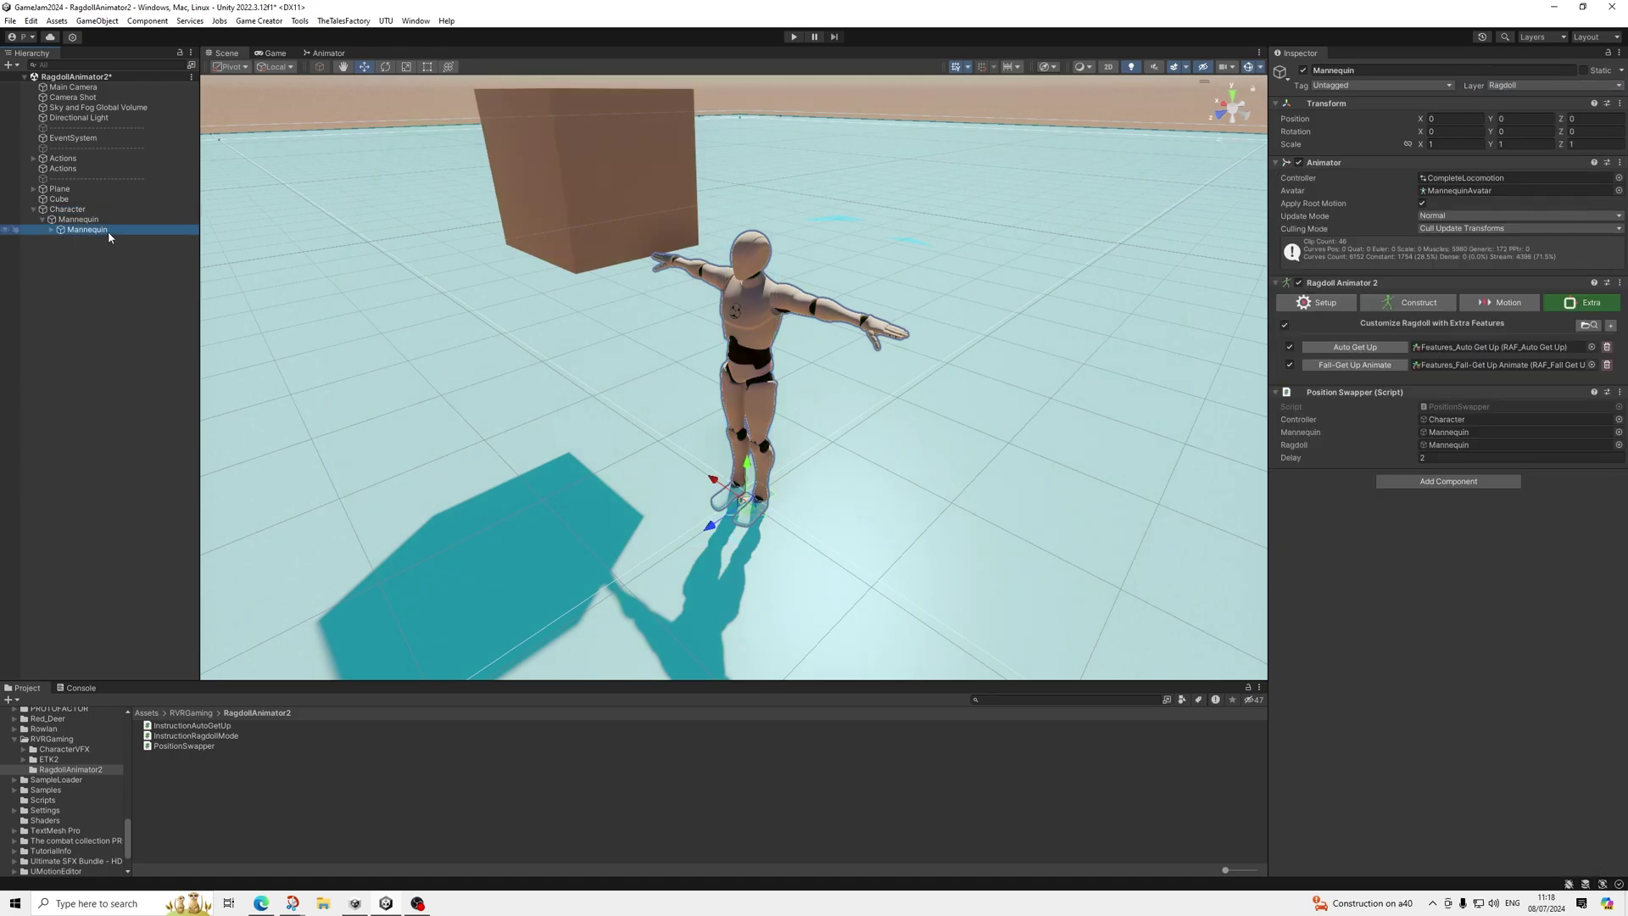
pyautogui.click(89, 220)
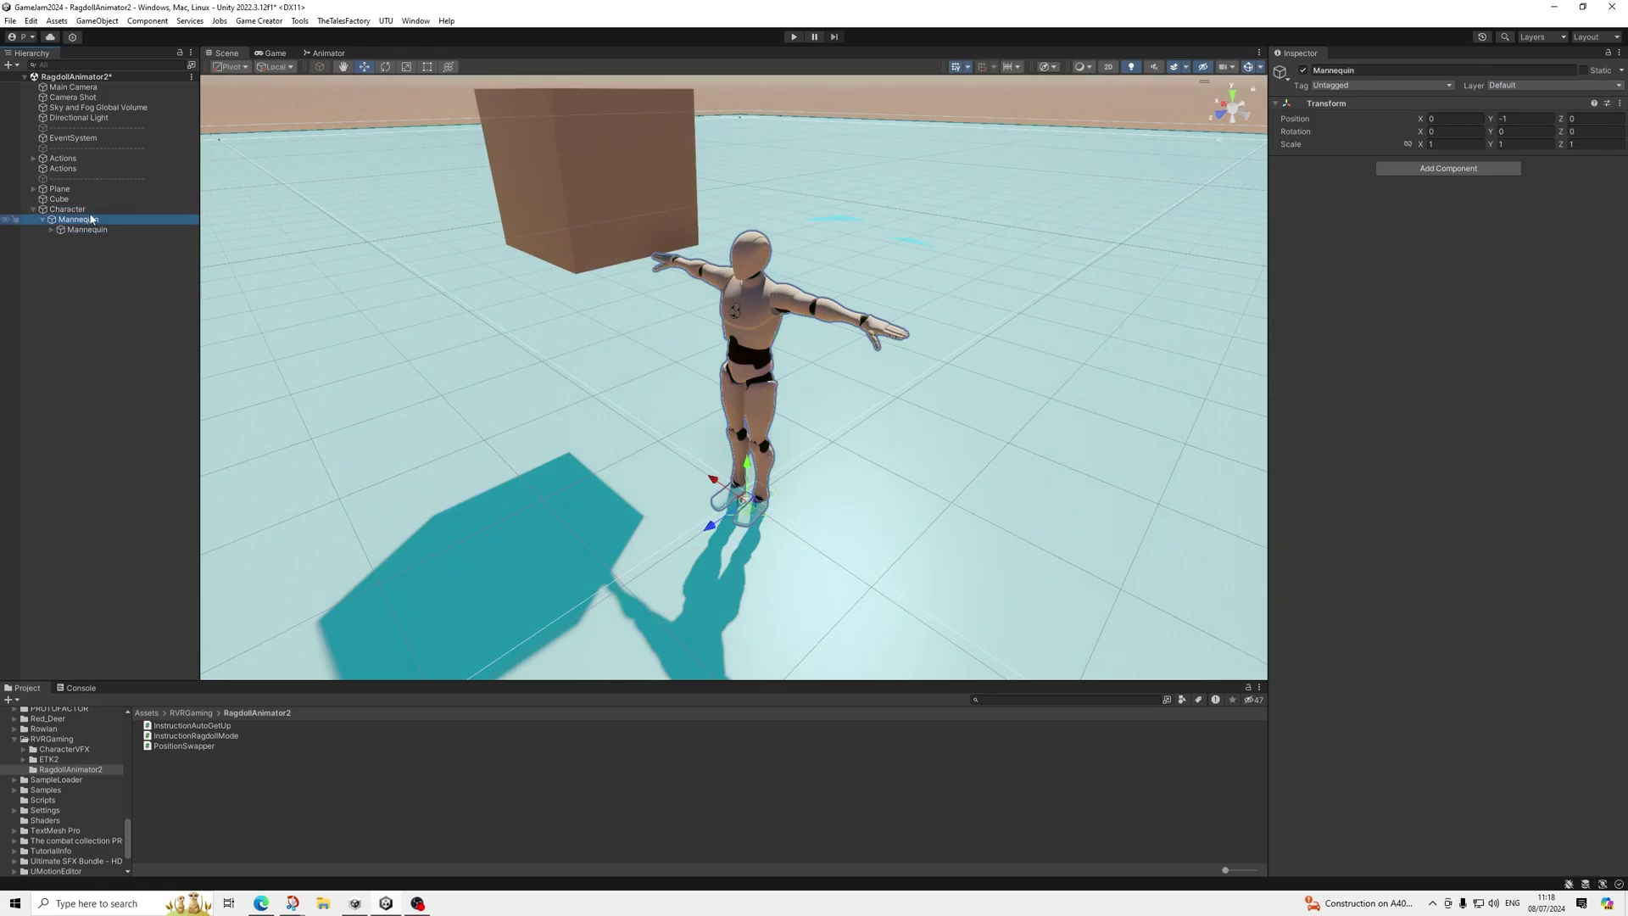
# Step: Set the Ragdoll Dummy Layer to Ragdoll in the innermost Mannequin's Ragdoll Animator 2 setup
pyautogui.click(103, 230)
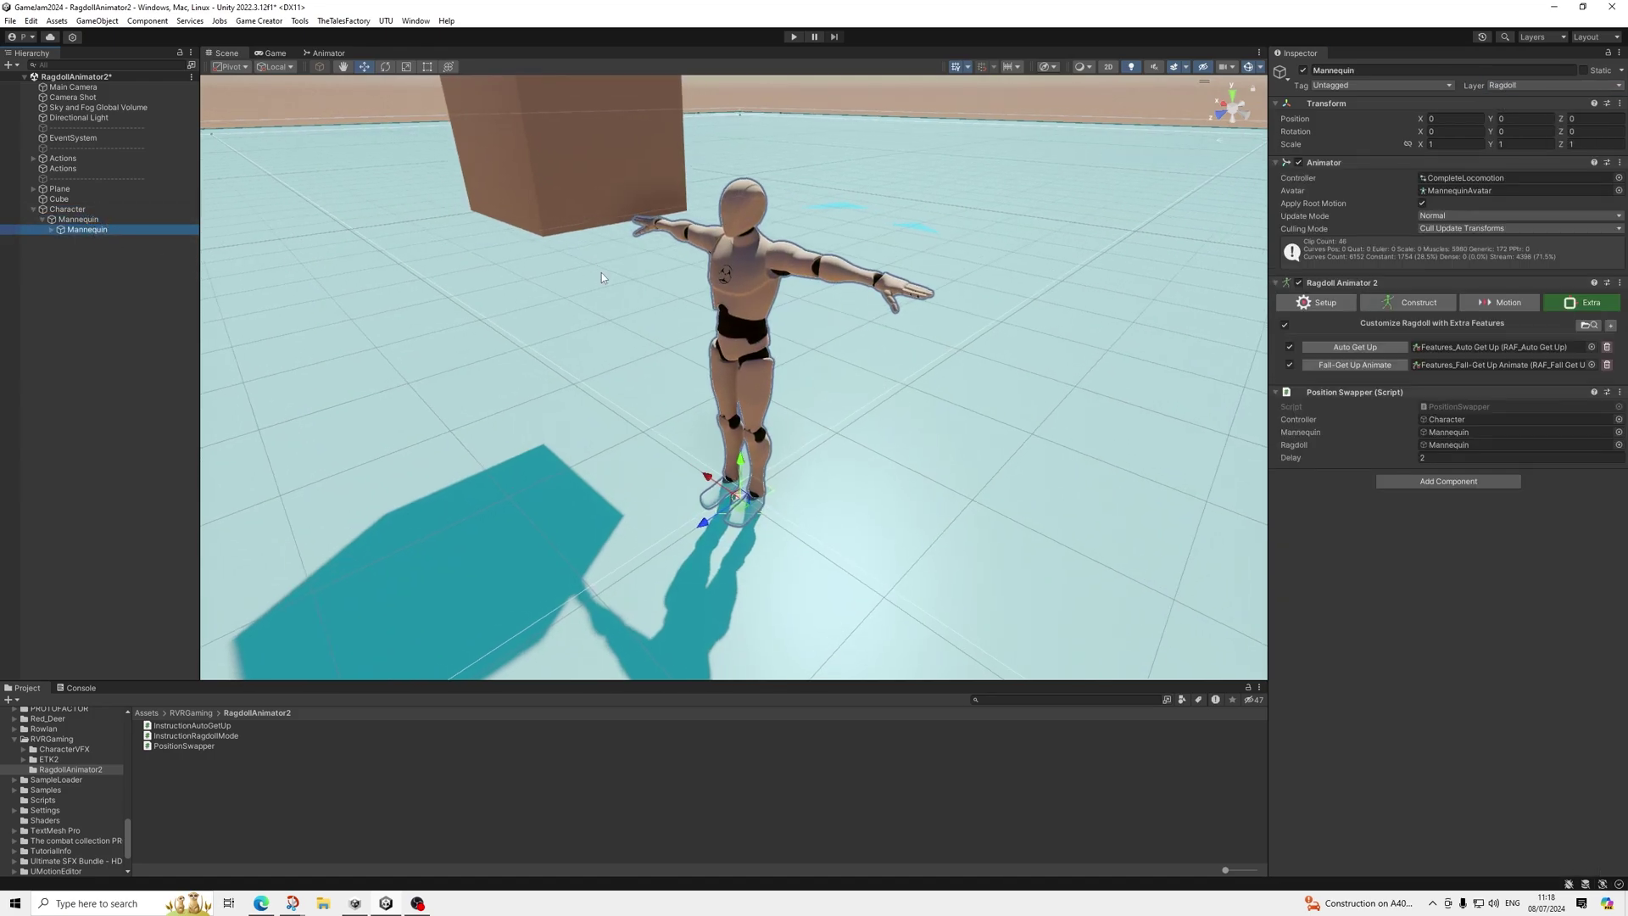
pyautogui.scroll(-2, 602, 277)
pyautogui.click(1315, 304)
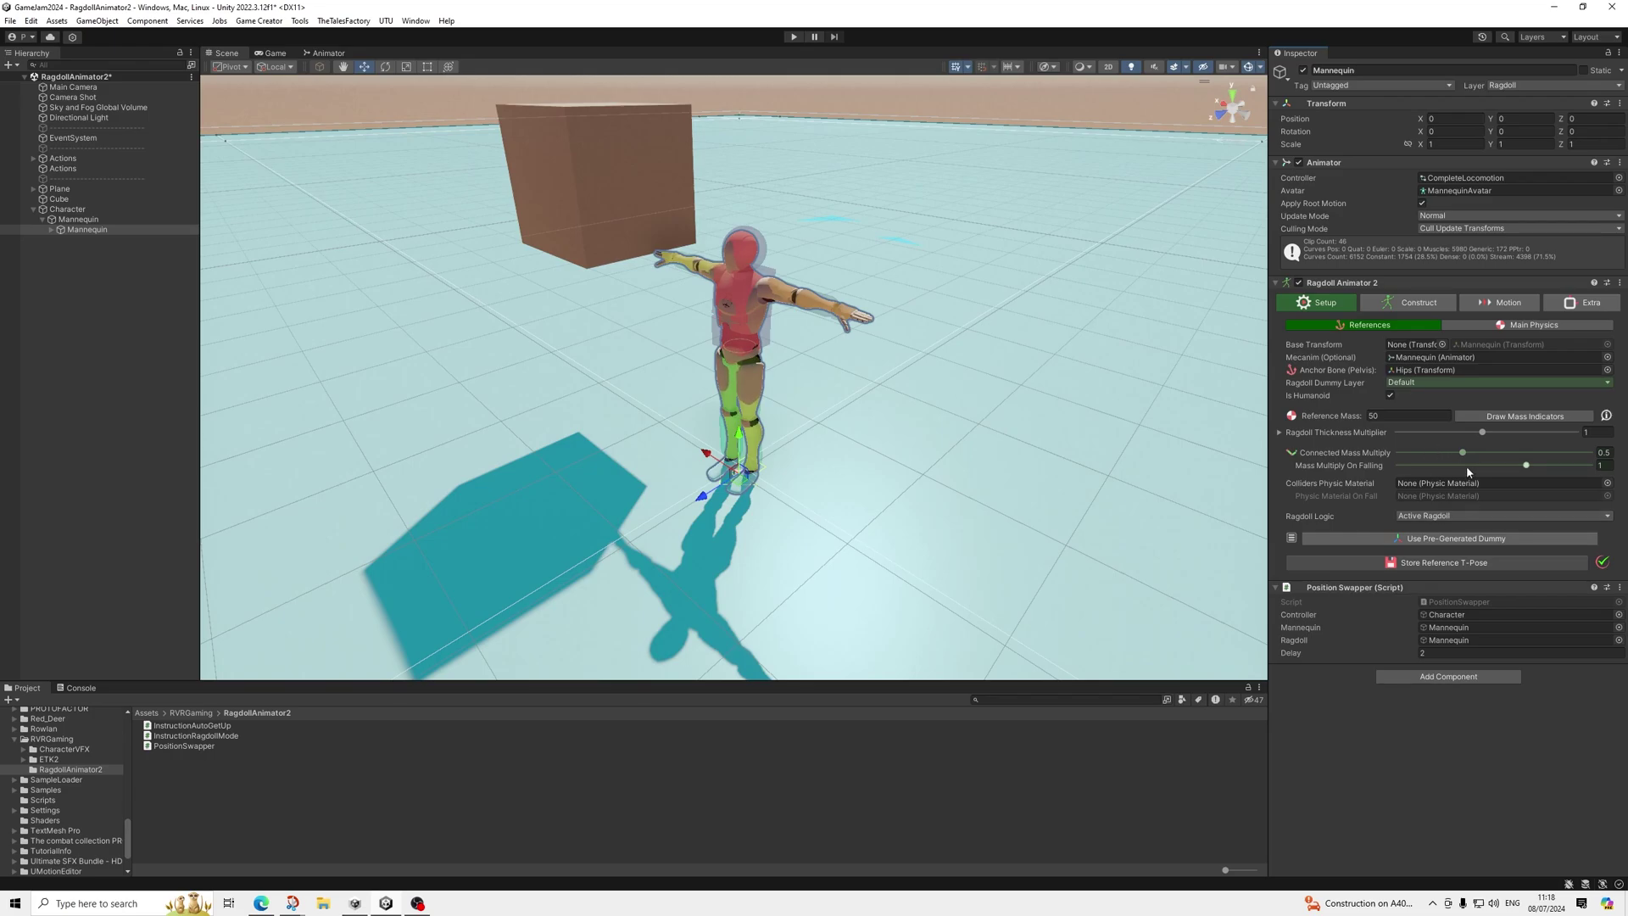
pyautogui.click(1416, 381)
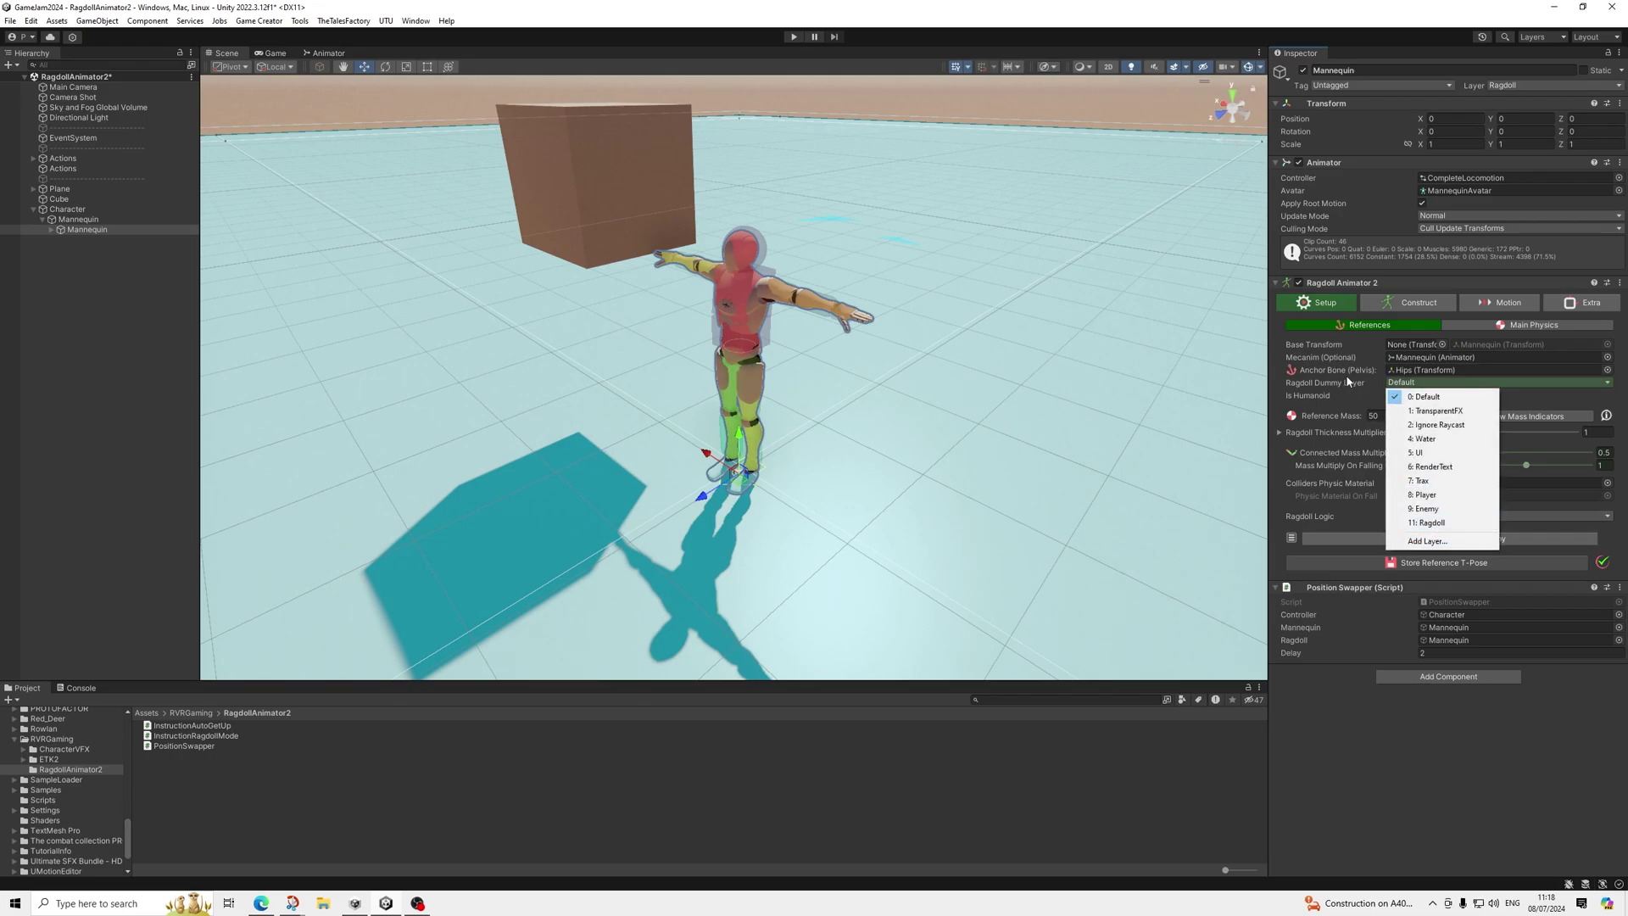
pyautogui.click(1424, 523)
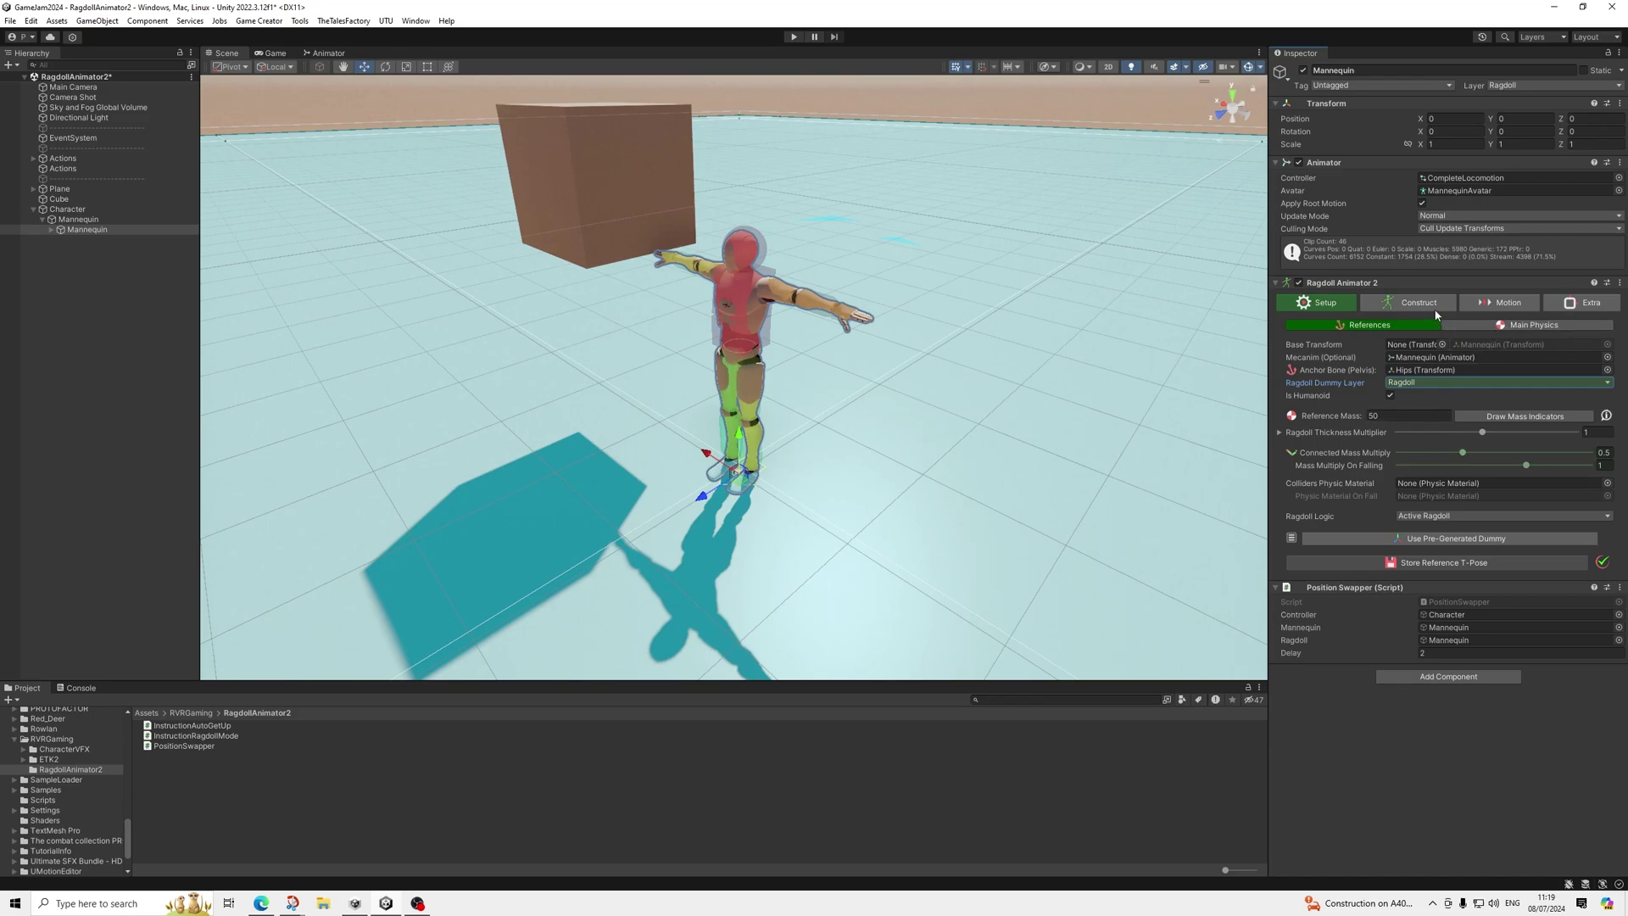
# Step: Enable Apply Positions and Unscaled Time in the Ragdoll Animator's motion settings
pyautogui.click(1502, 304)
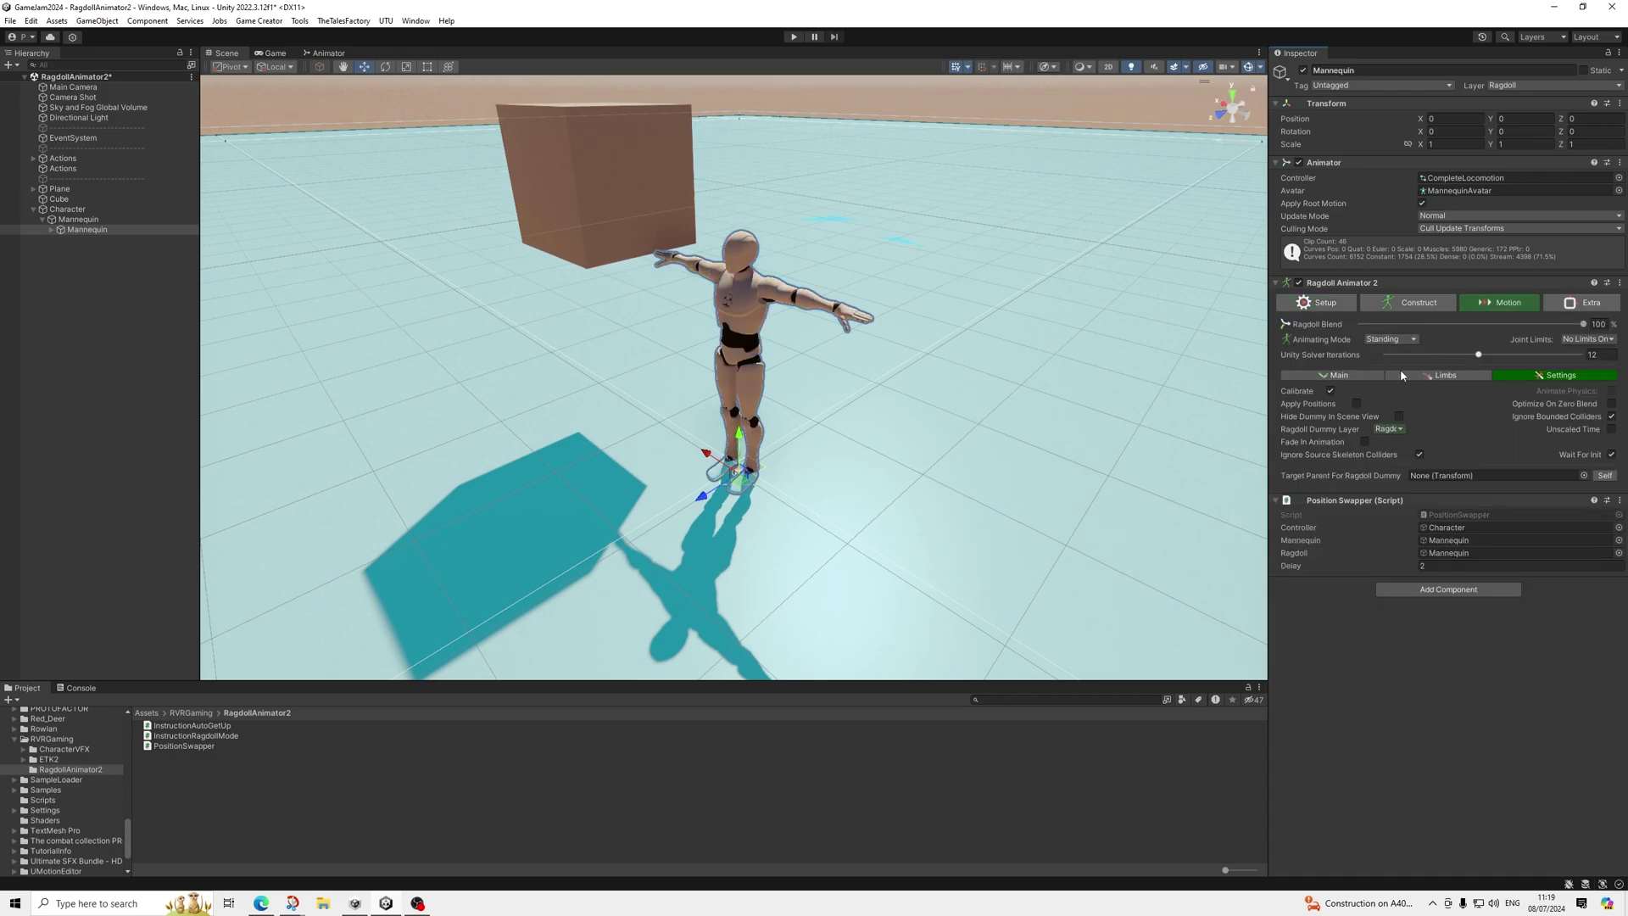
pyautogui.click(1357, 404)
pyautogui.click(1610, 430)
pyautogui.click(1417, 454)
# Step: Set Hard Matching to 1 in the Ragdoll Animator's main motion options and recheck the motion settings
pyautogui.click(1356, 374)
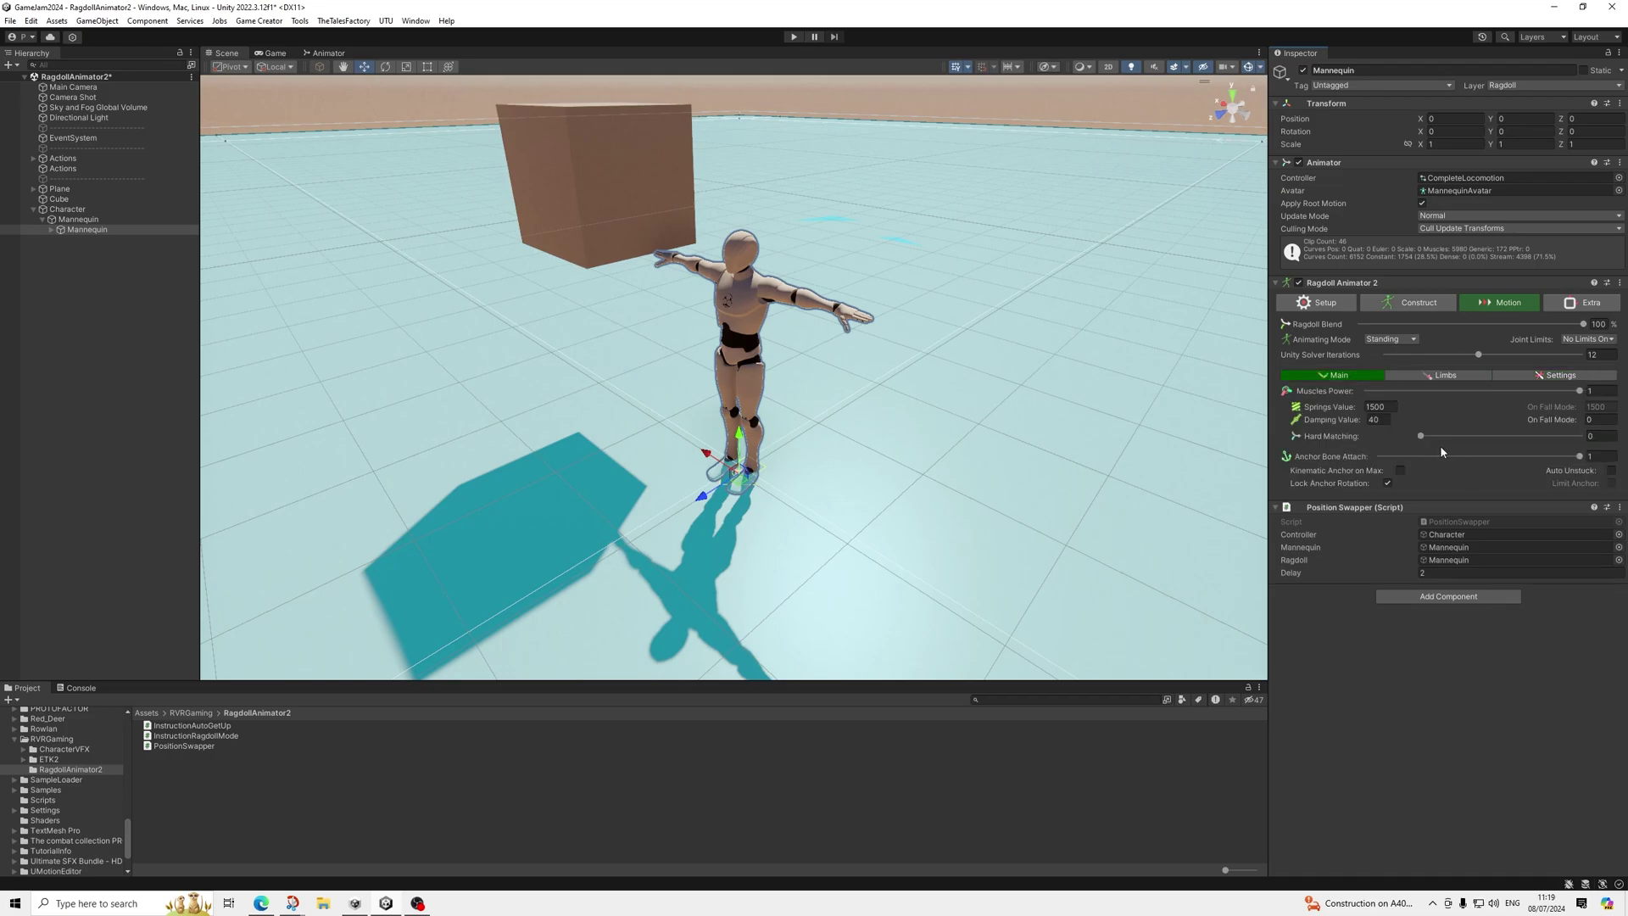
pyautogui.moveTo(1420, 436); pyautogui.dragTo(1617, 450)
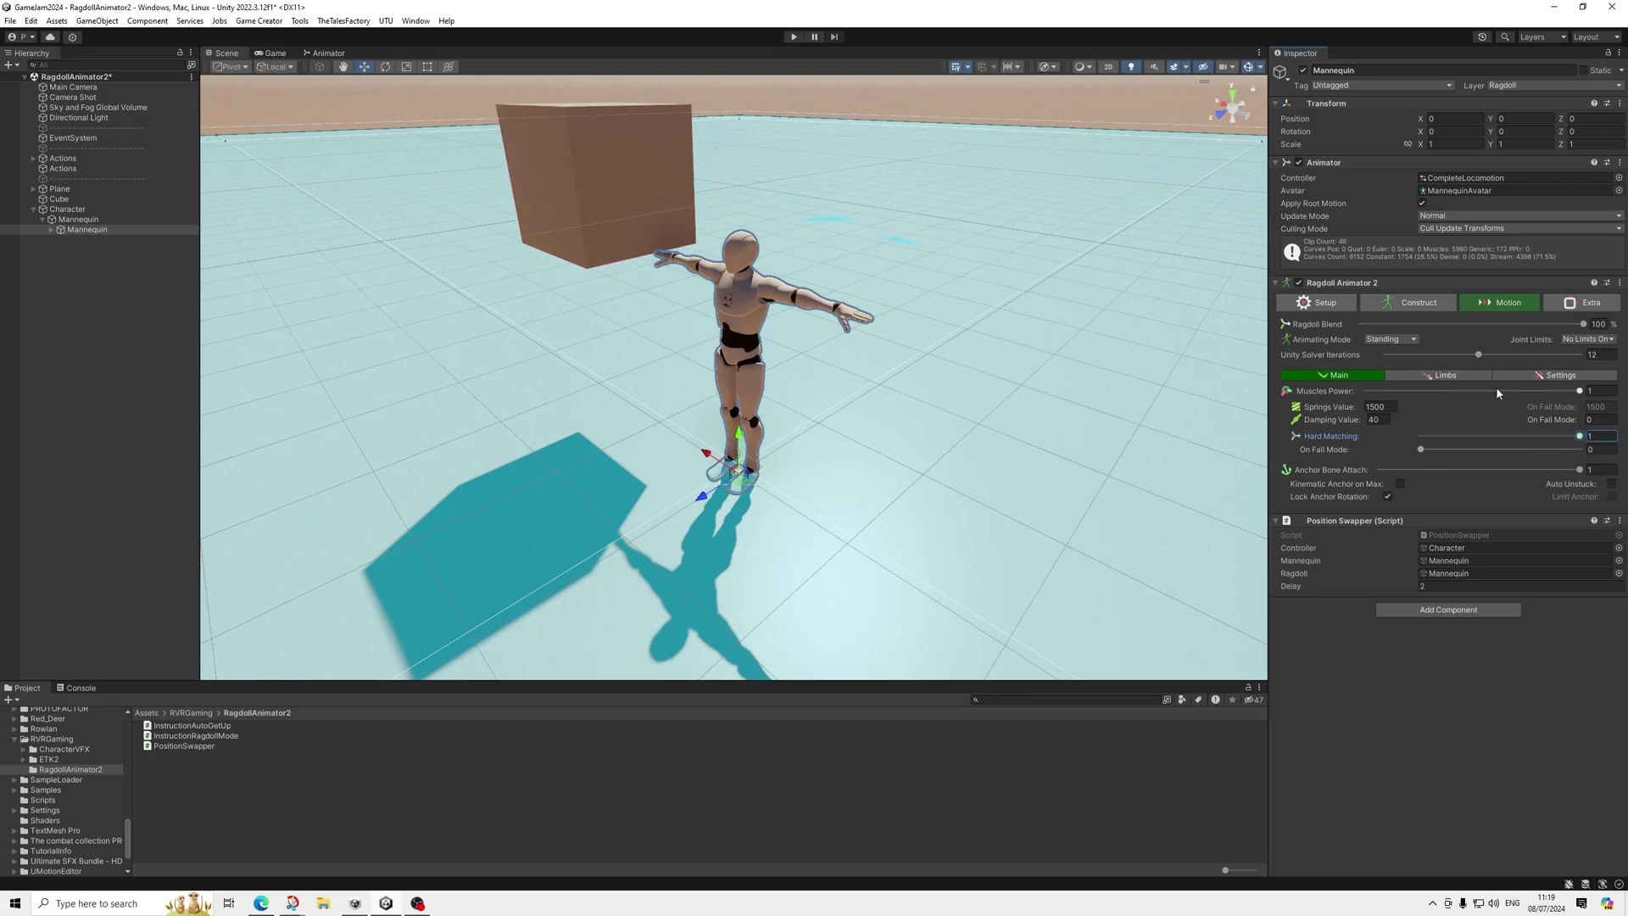
pyautogui.click(1560, 379)
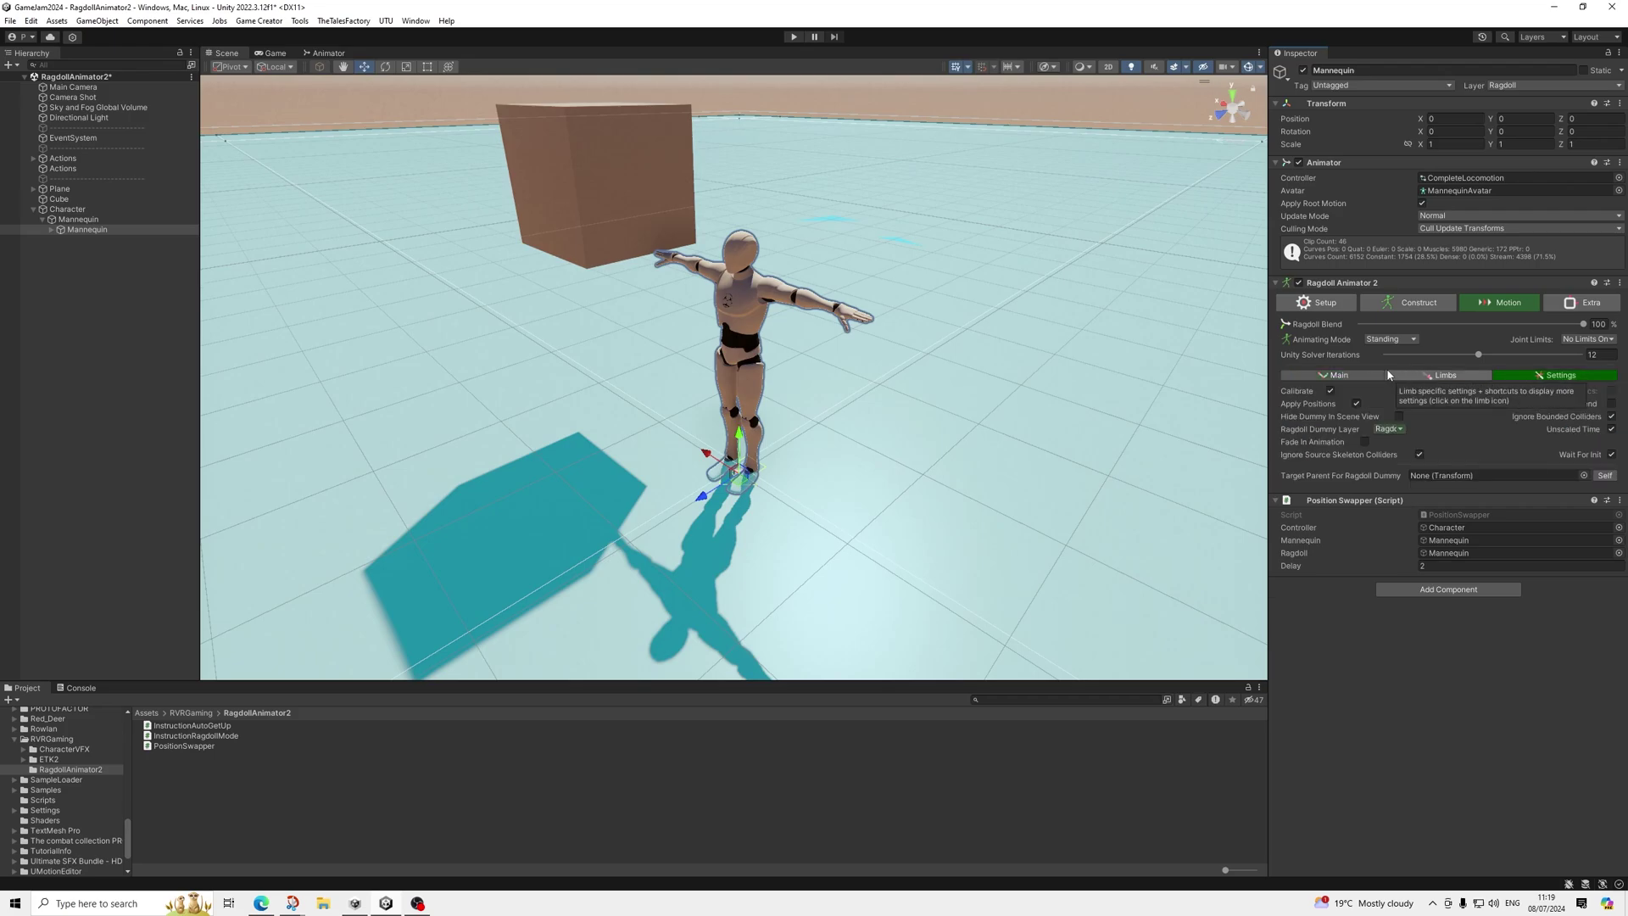
pyautogui.click(1350, 374)
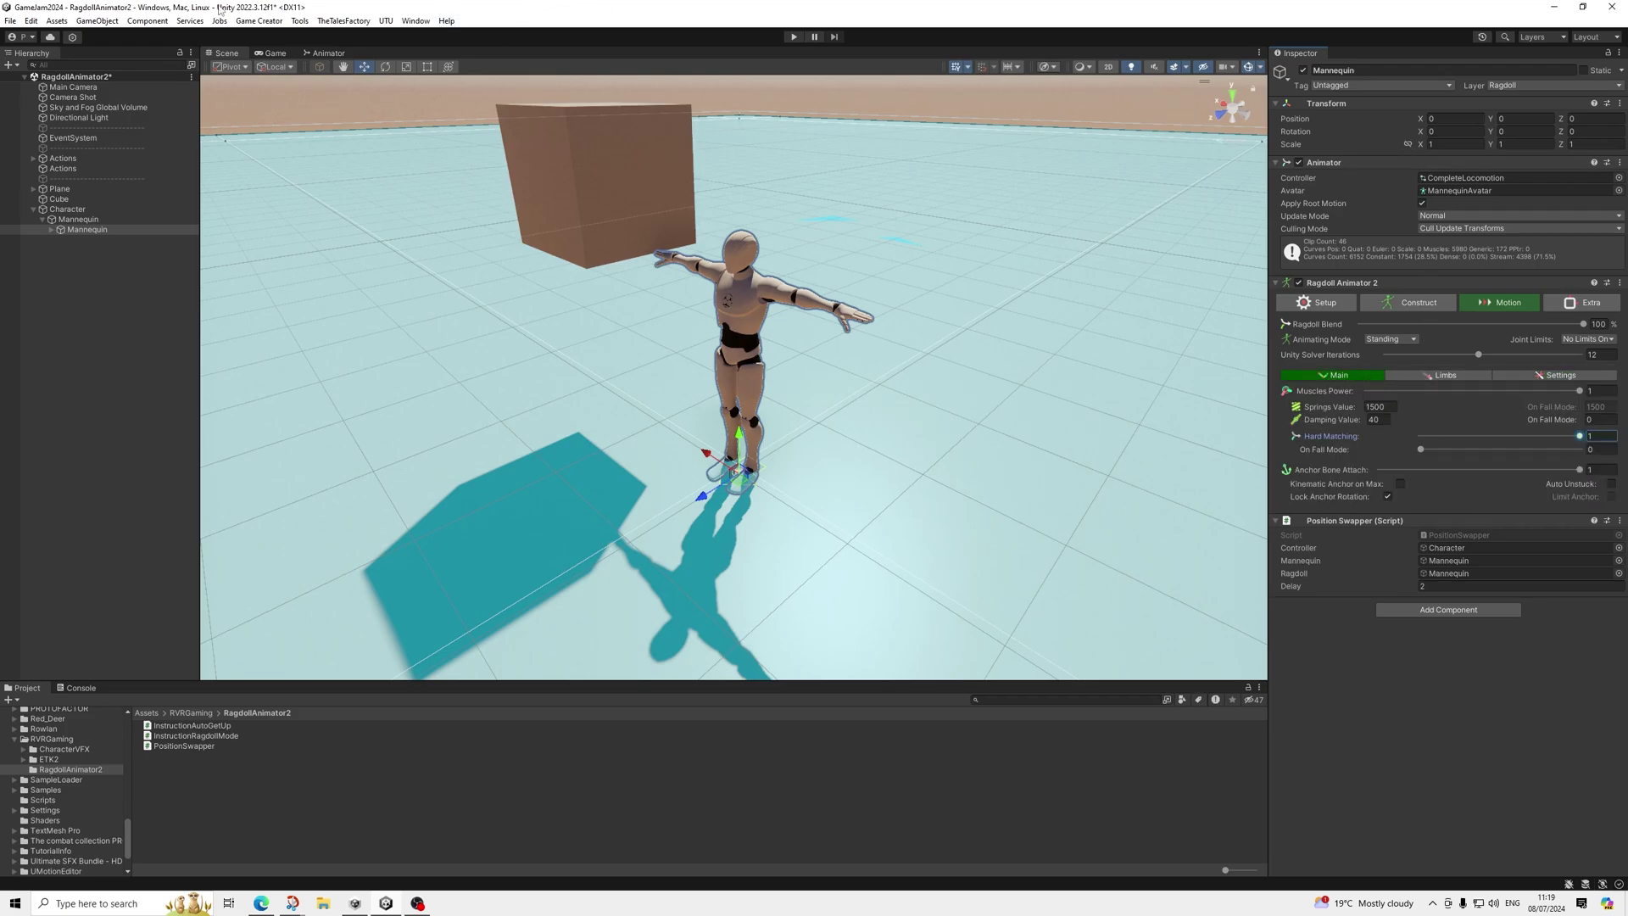
# Step: Disable collisions between the Player and Ragdoll layers in the project's physics Layer Collision Matrix
pyautogui.click(30, 21)
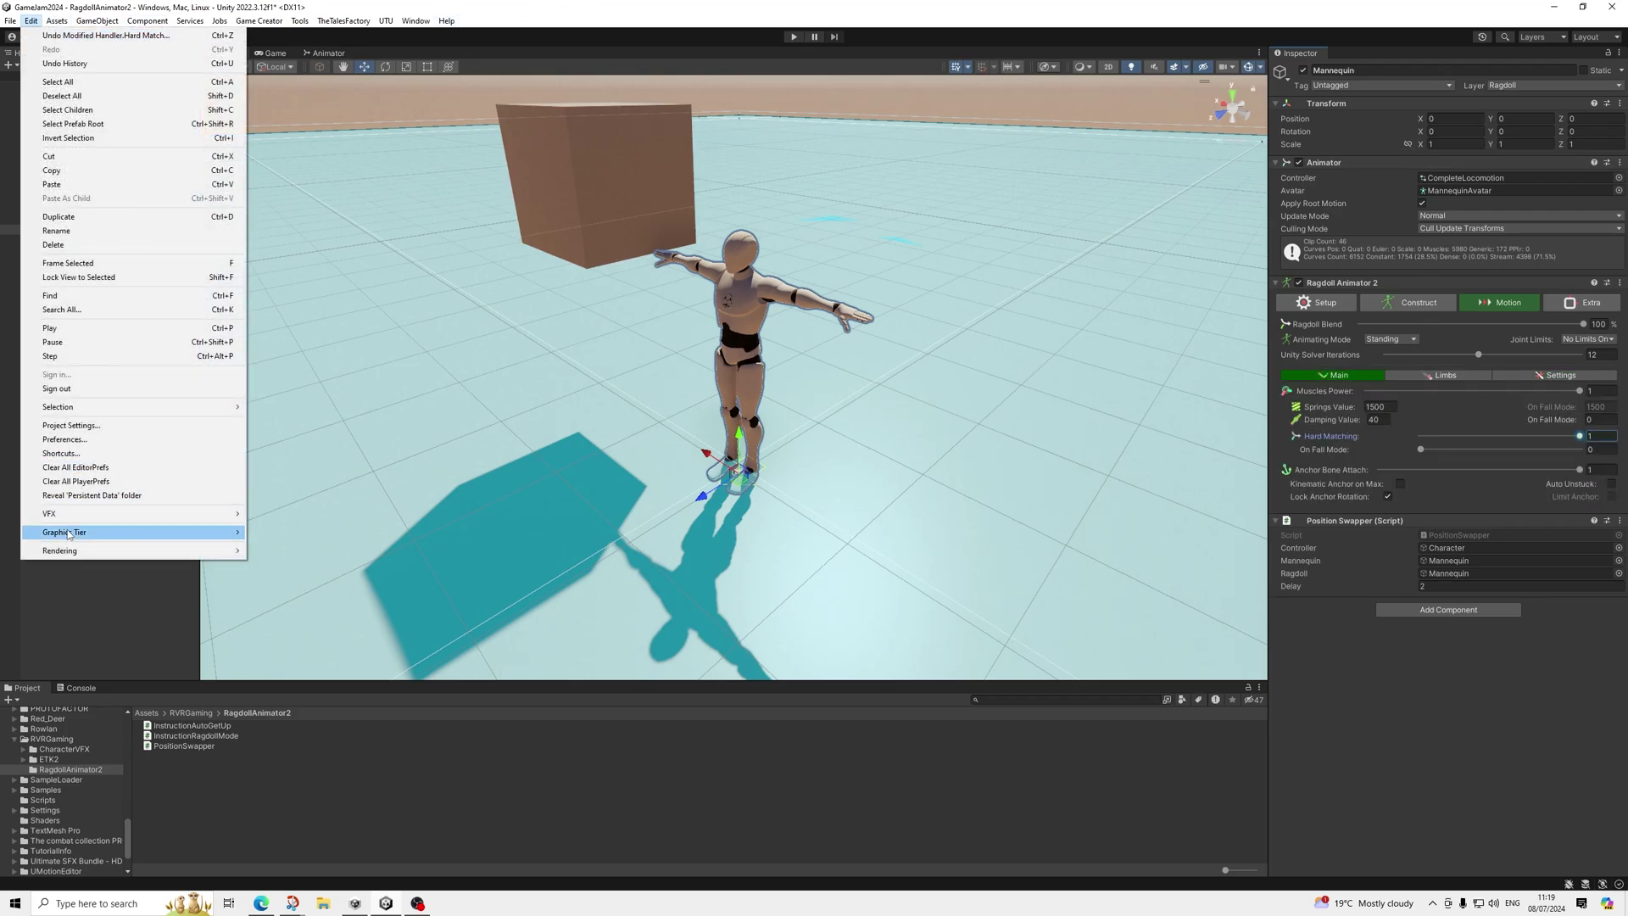
pyautogui.click(70, 426)
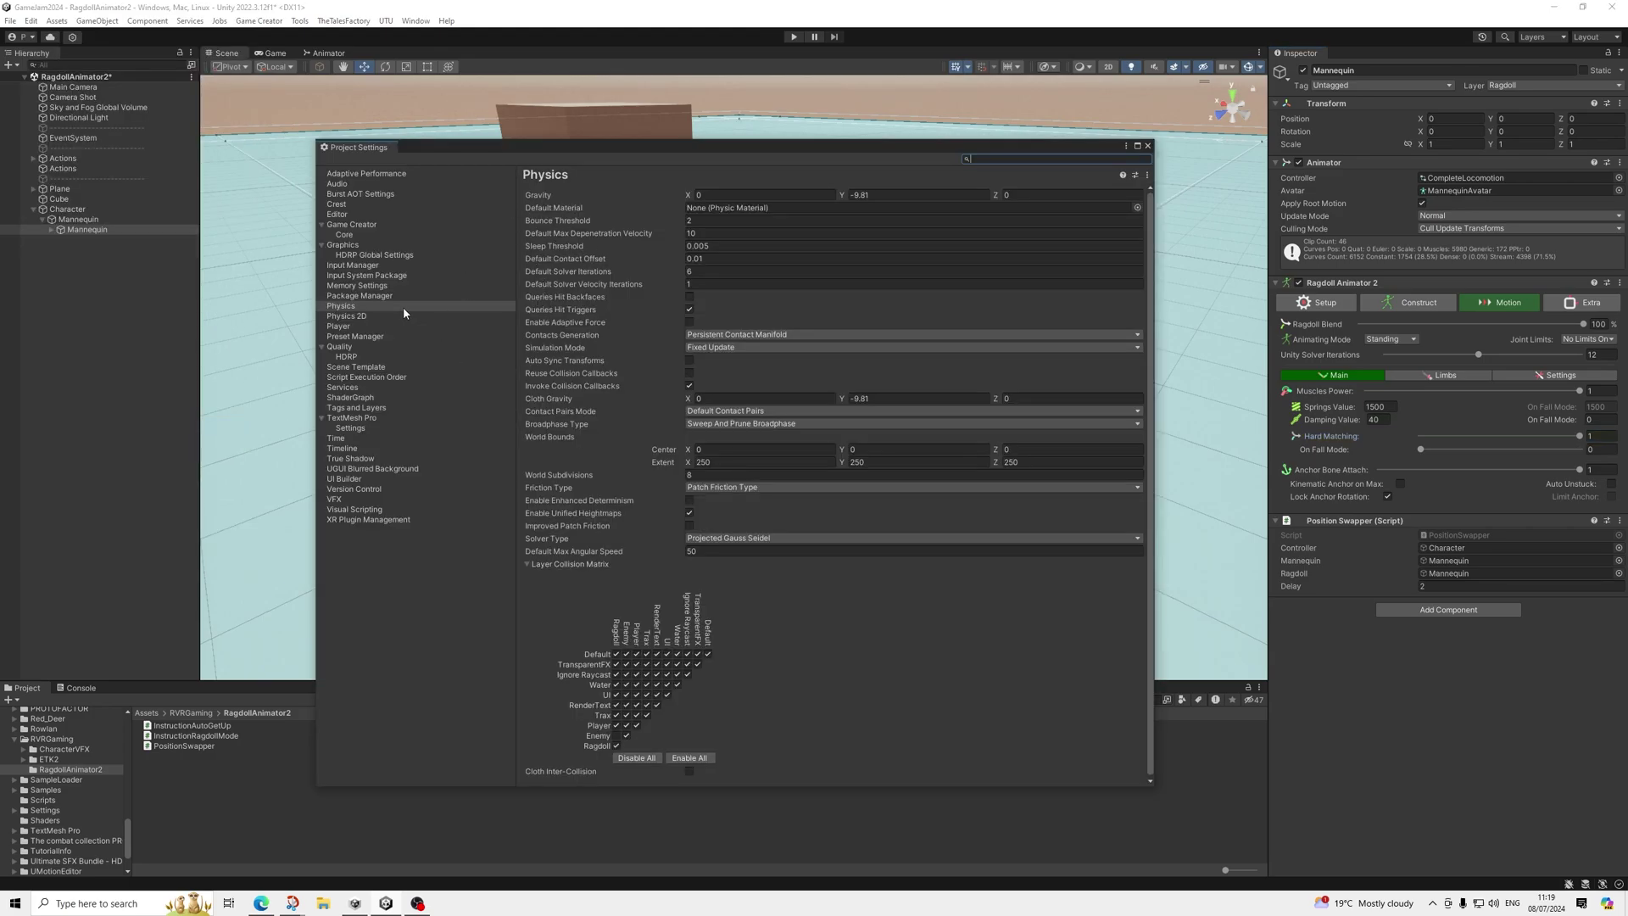
pyautogui.click(617, 725)
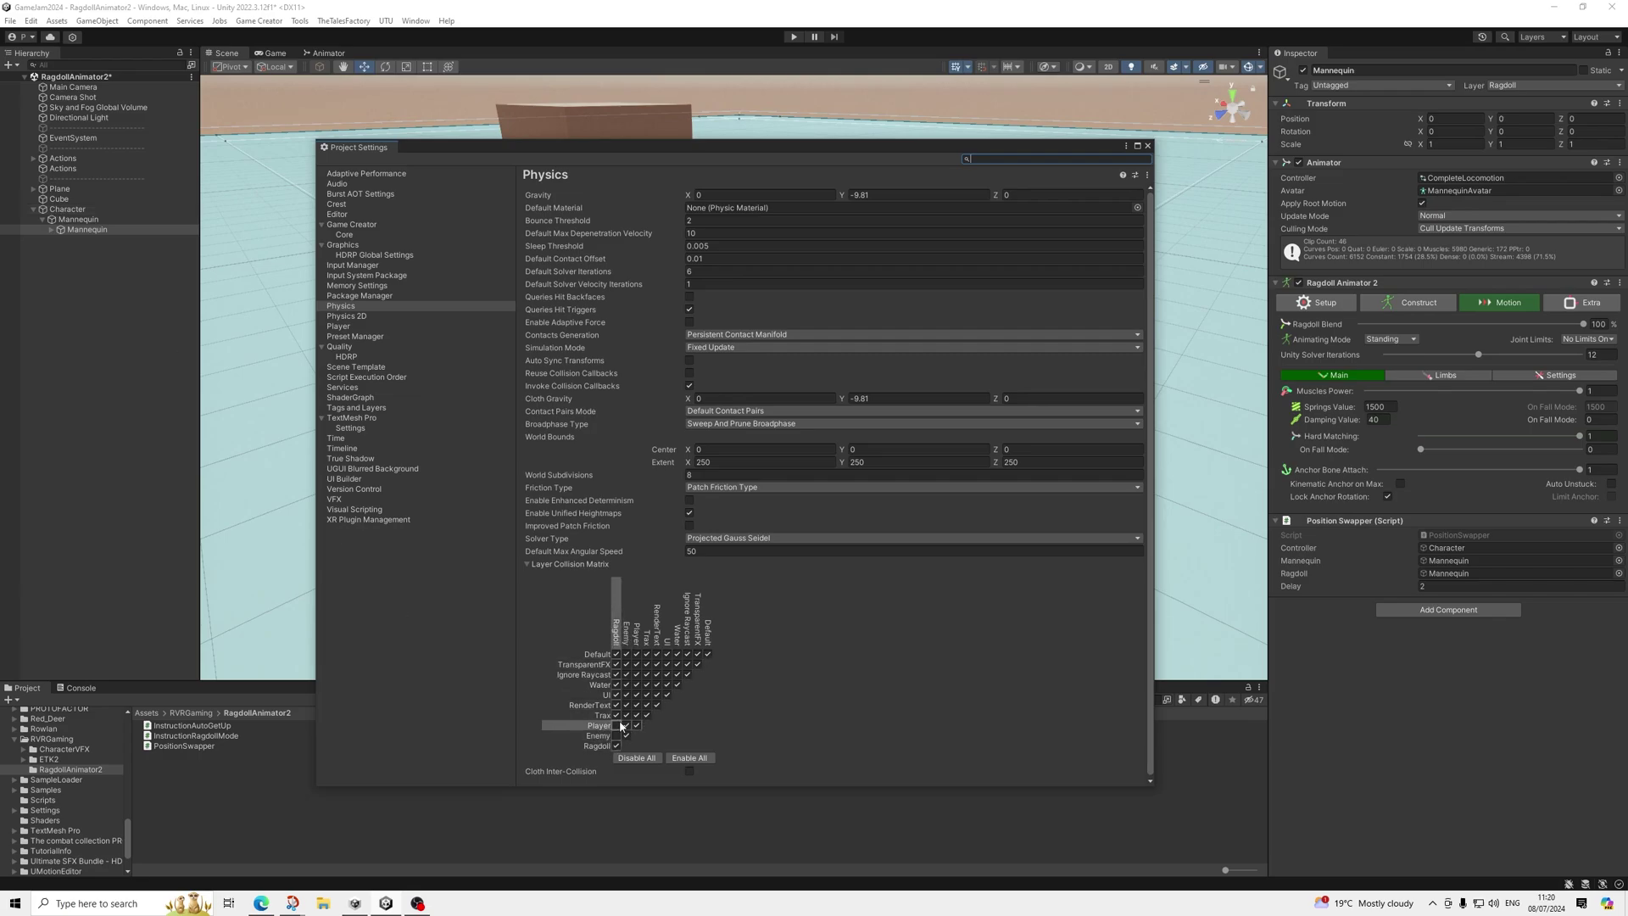
pyautogui.click(1147, 145)
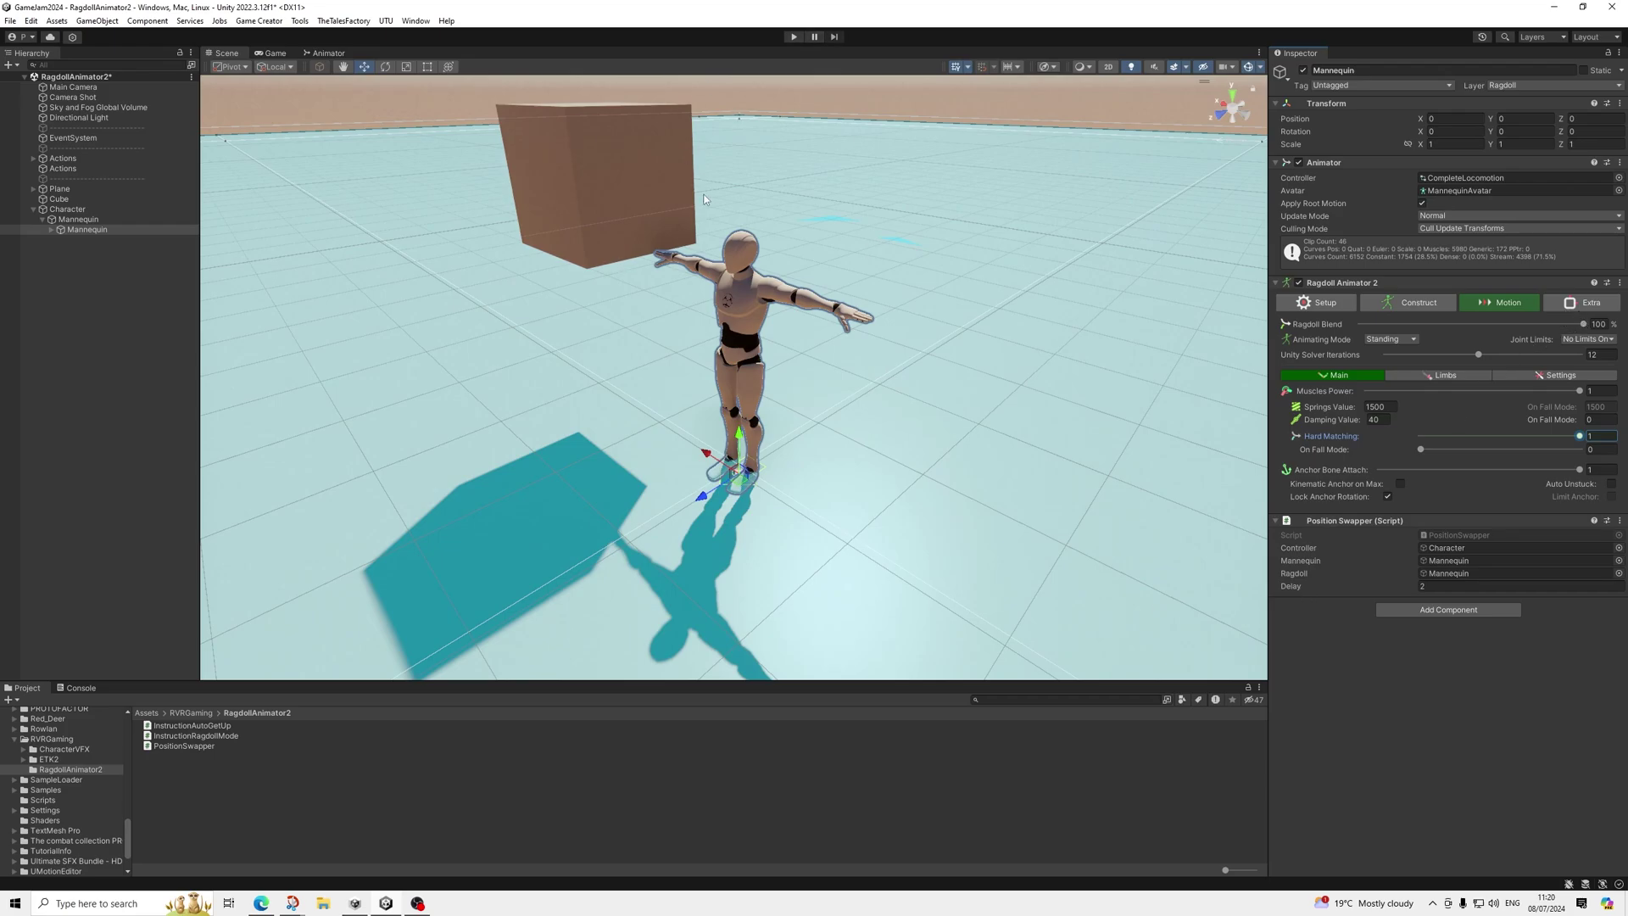
# Step: Play-test the layer setup by switching the innermost Mannequin's Animating Mode to Falling and back to Standing
pyautogui.click(795, 37)
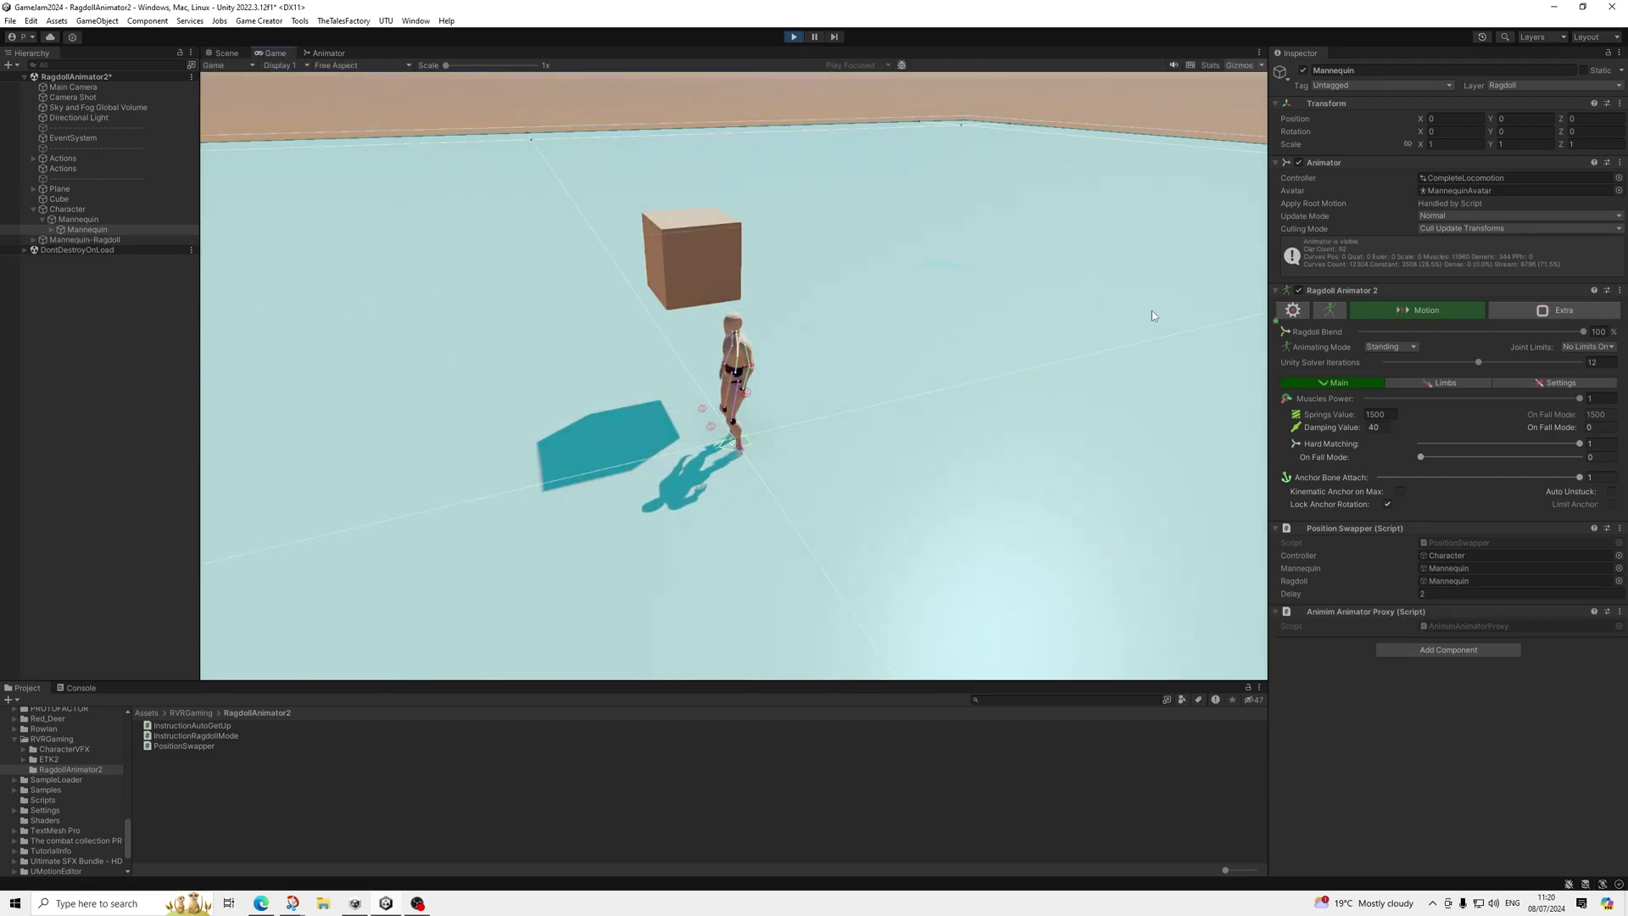
pyautogui.click(1385, 348)
pyautogui.click(1397, 389)
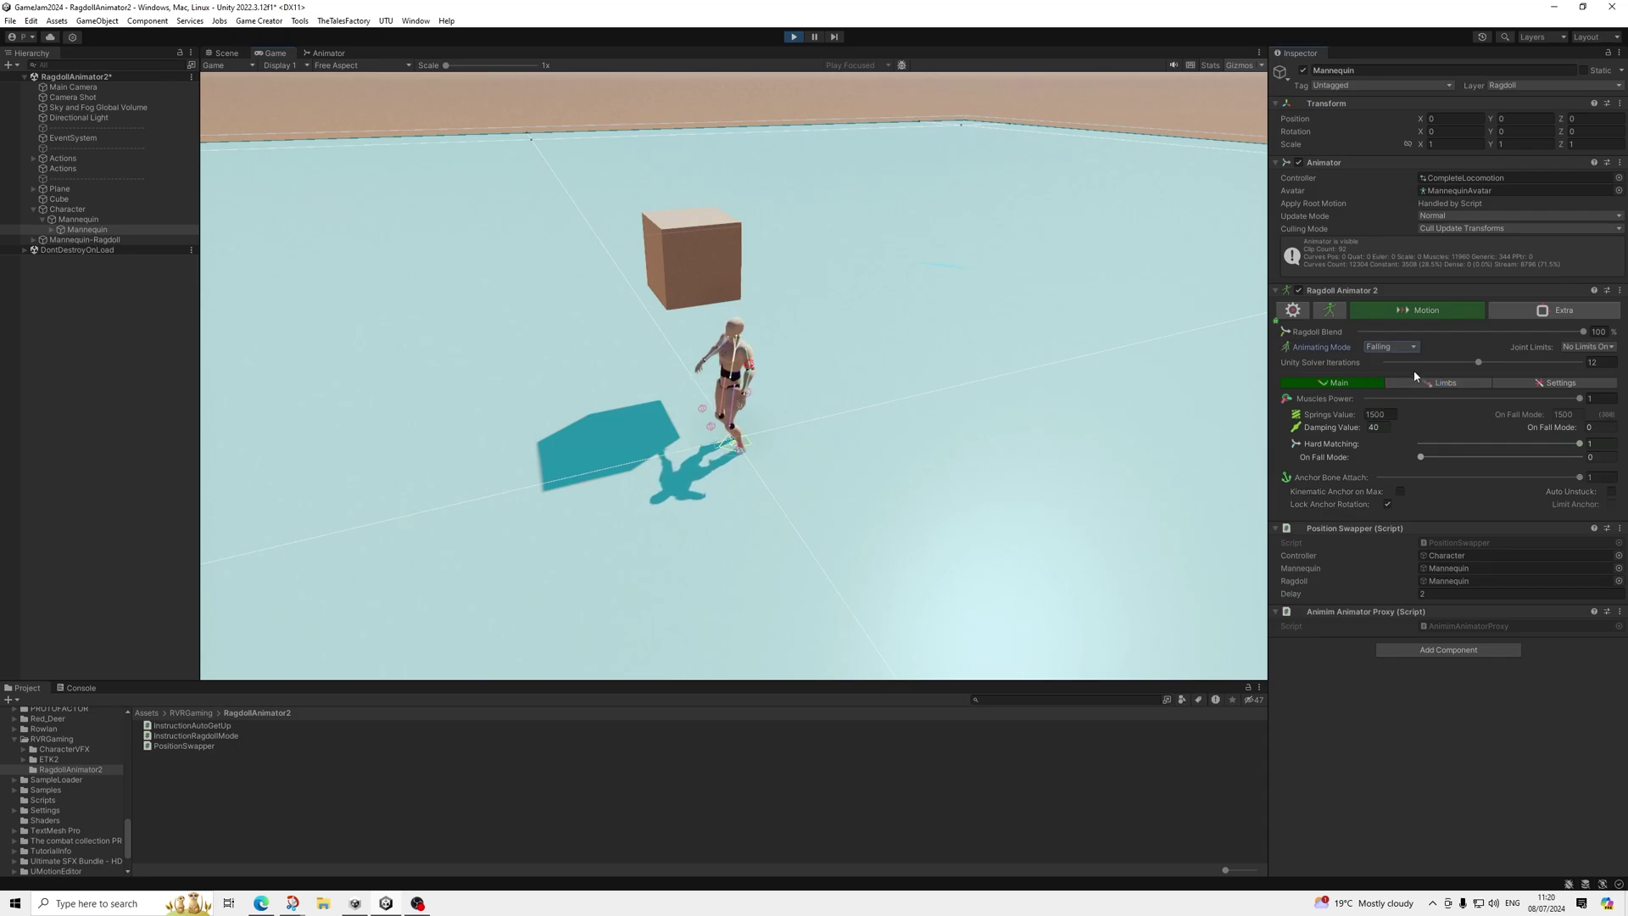
pyautogui.click(1391, 347)
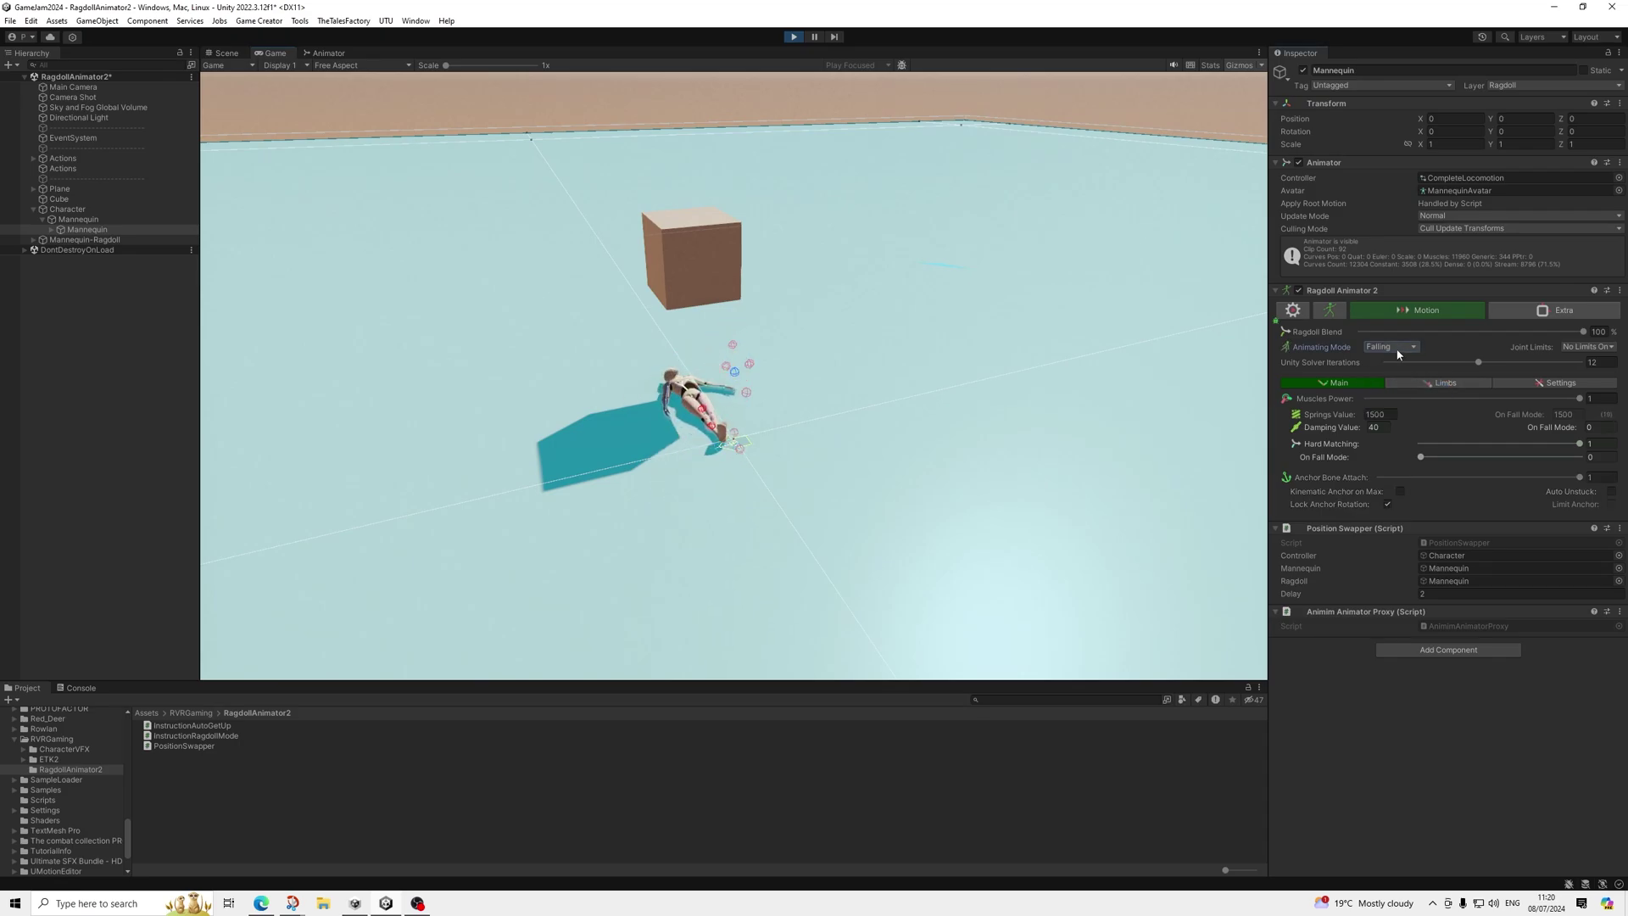
pyautogui.click(1394, 376)
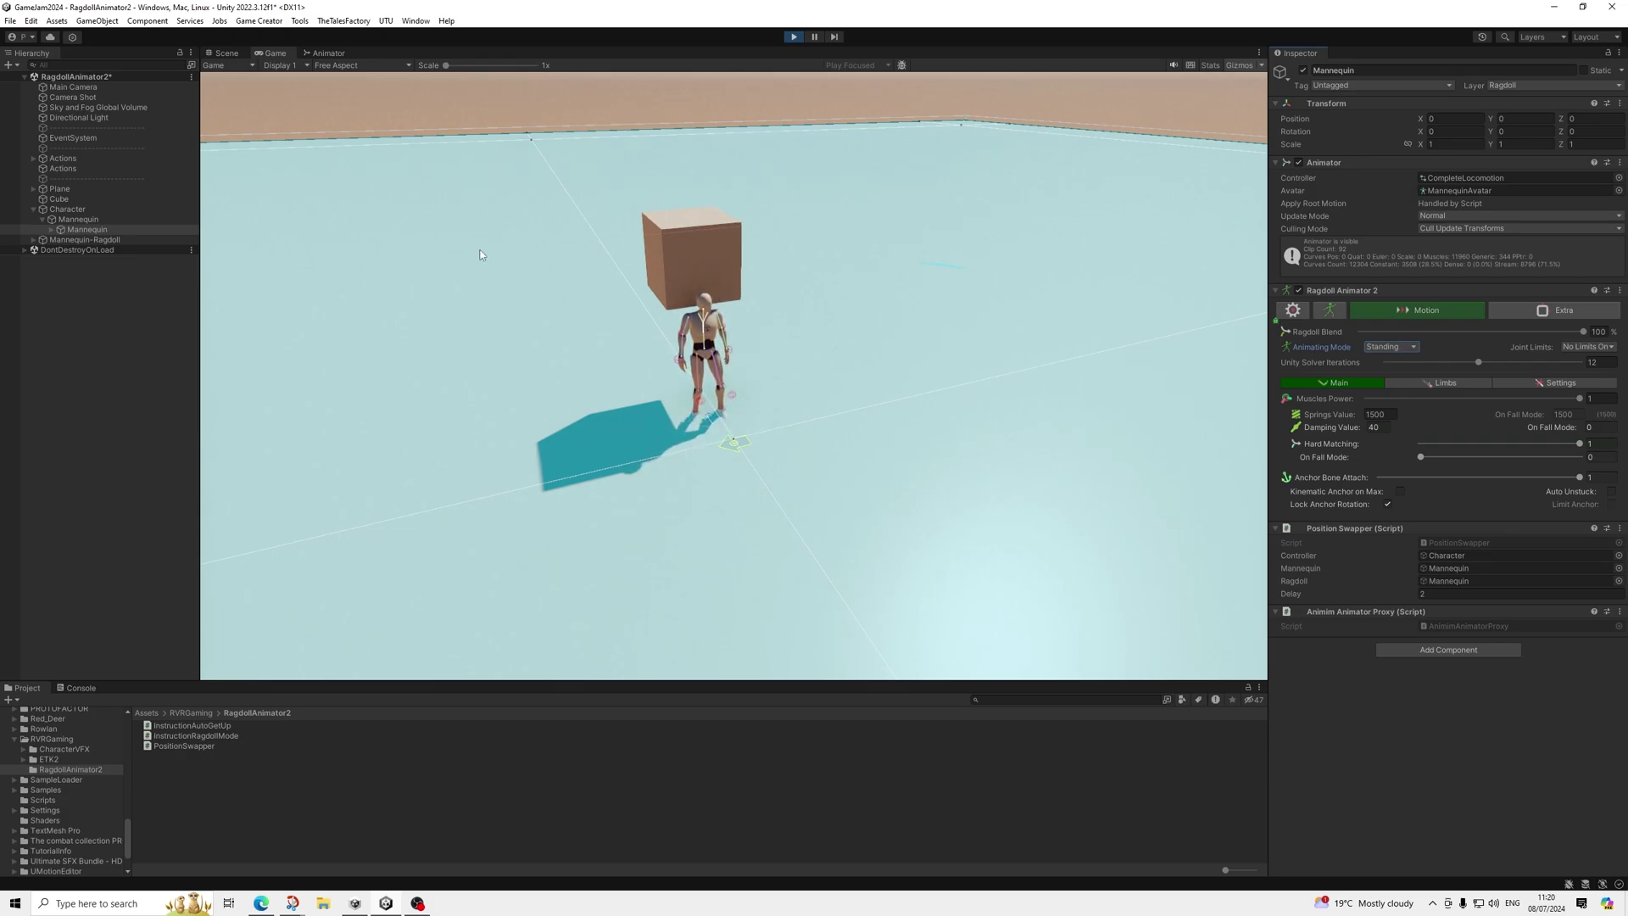
# Step: Move the Cube along X clear of the standing character, and inspect the Character's controller and the Mannequin-Ragdoll dummy
pyautogui.click(19, 198)
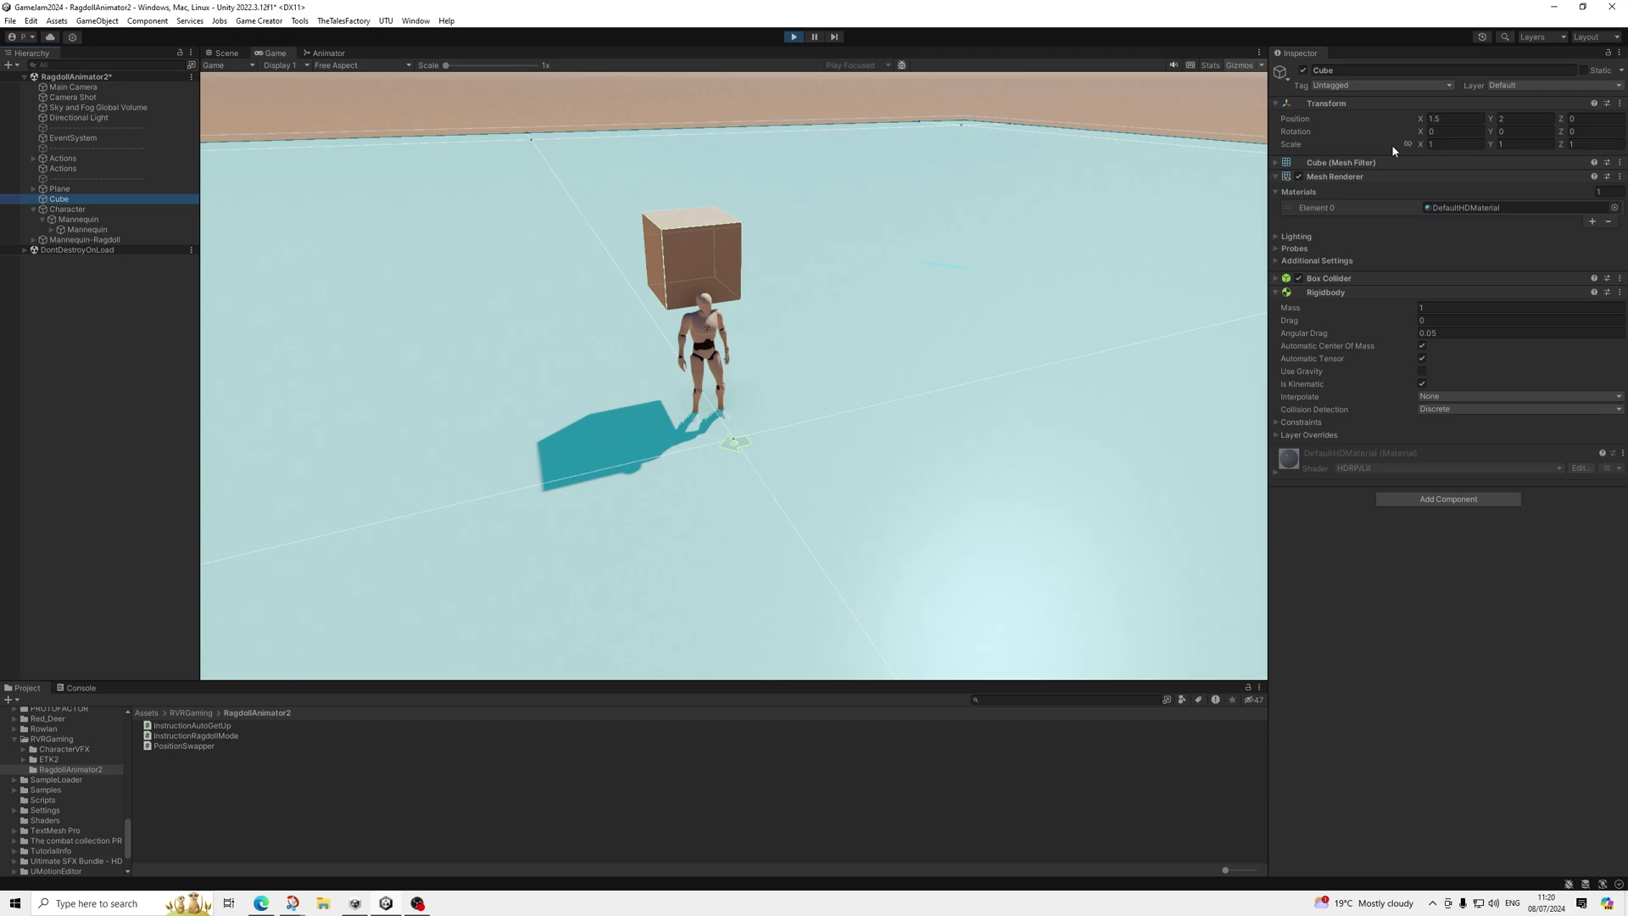
pyautogui.moveTo(1421, 124)
pyautogui.mouseDown()
pyautogui.moveTo(1329, 112)
pyautogui.moveTo(1439, 133)
pyautogui.mouseUp()
pyautogui.click(80, 209)
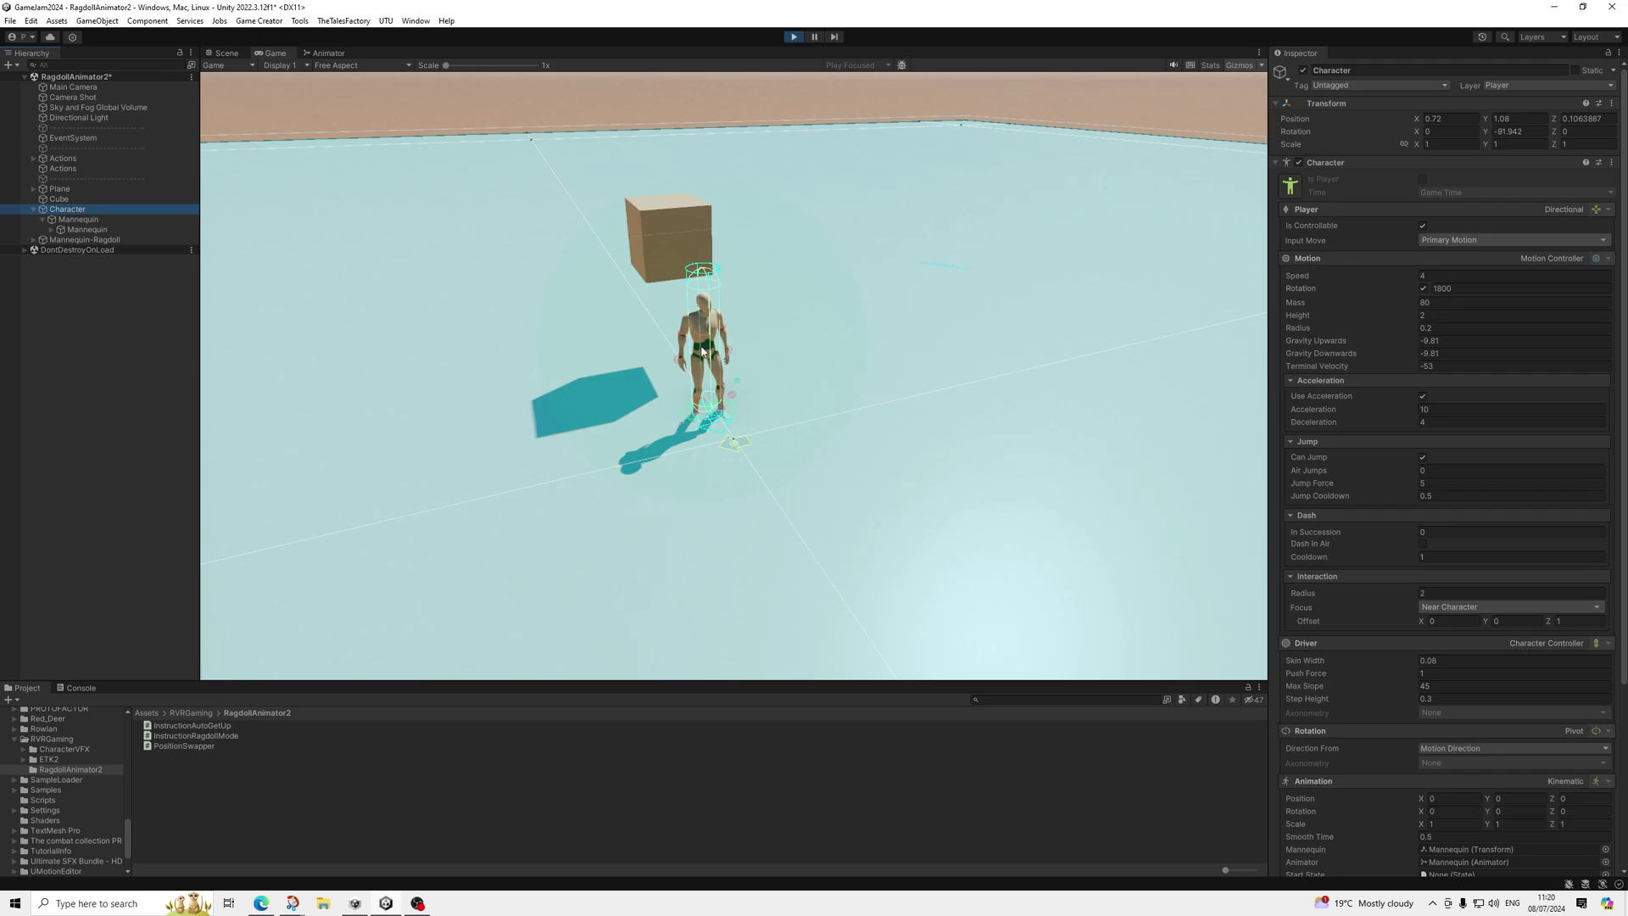
pyautogui.click(86, 230)
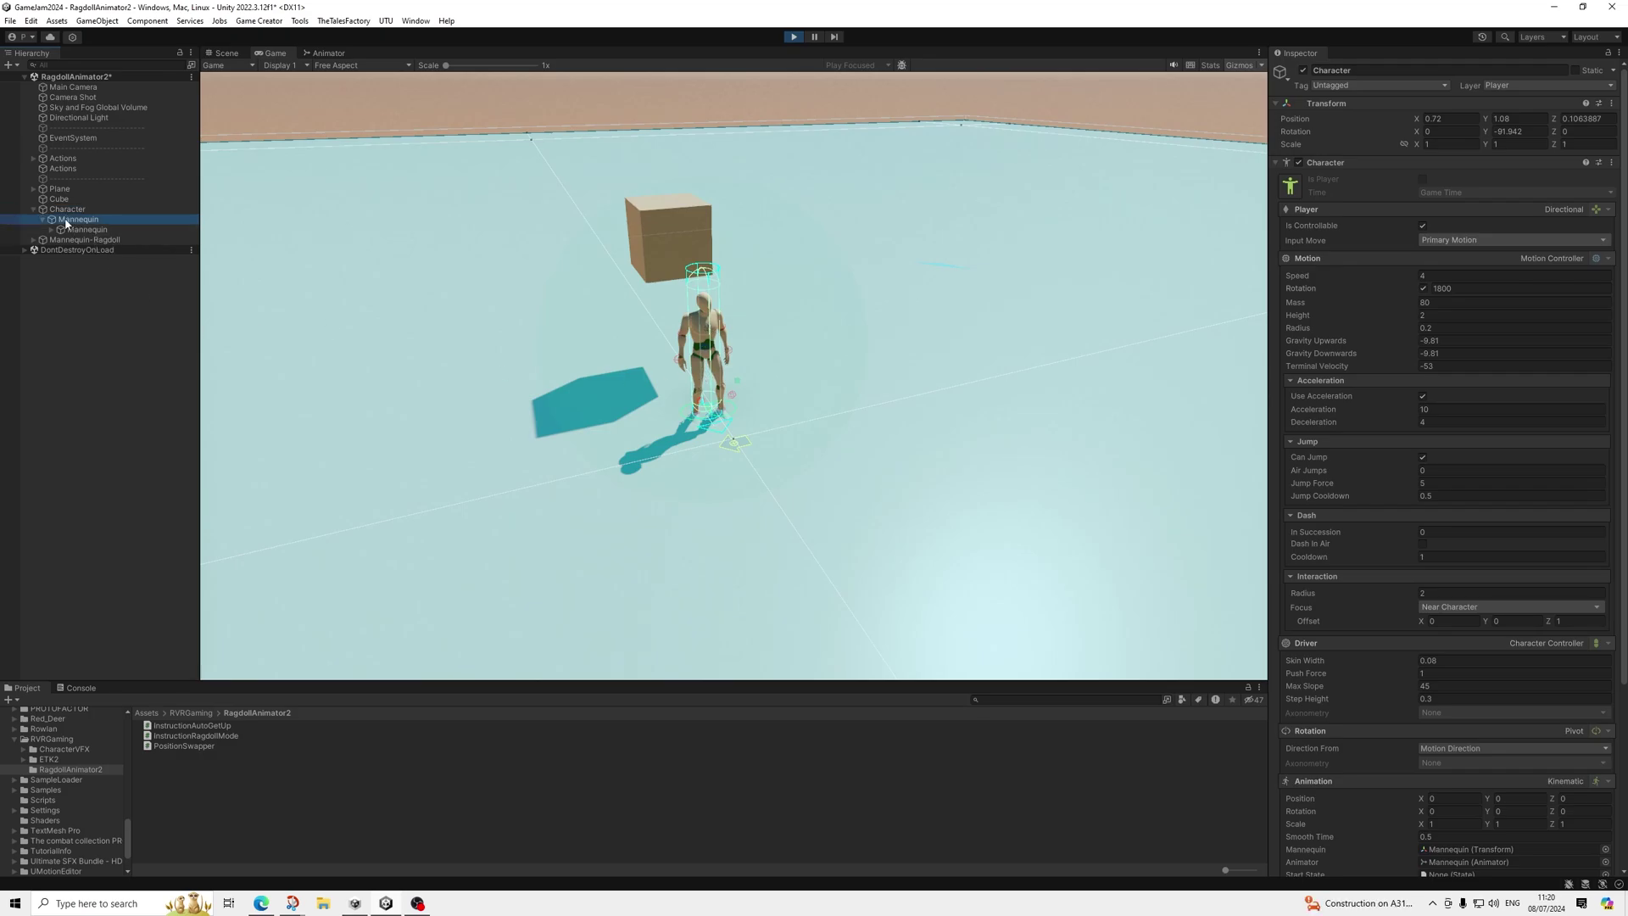
pyautogui.click(72, 212)
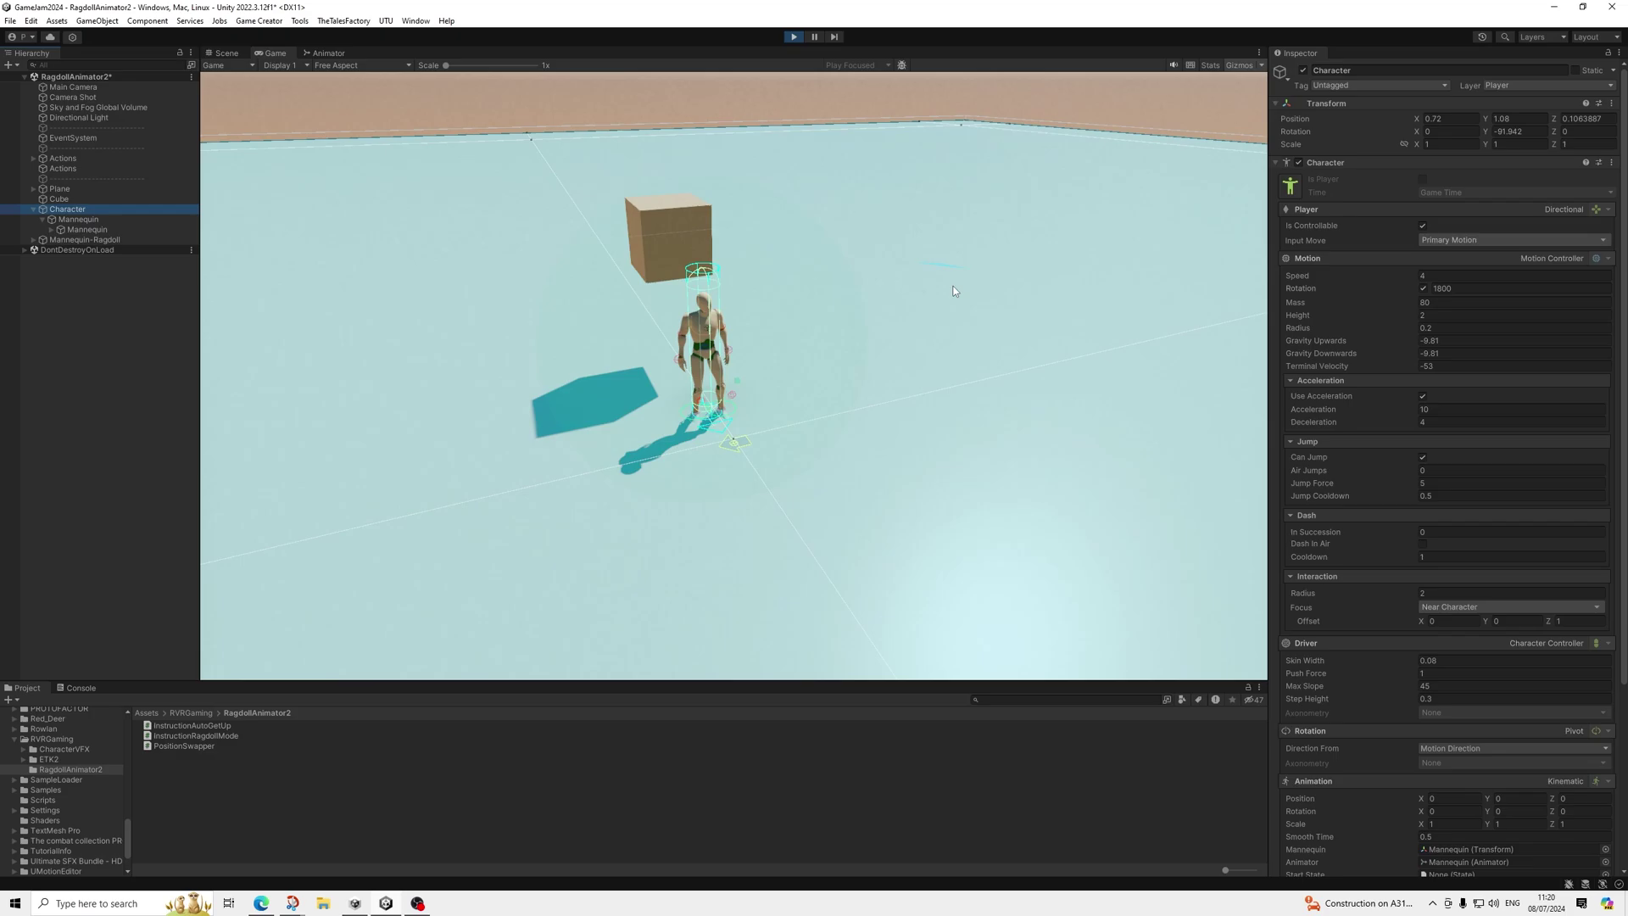
pyautogui.click(77, 242)
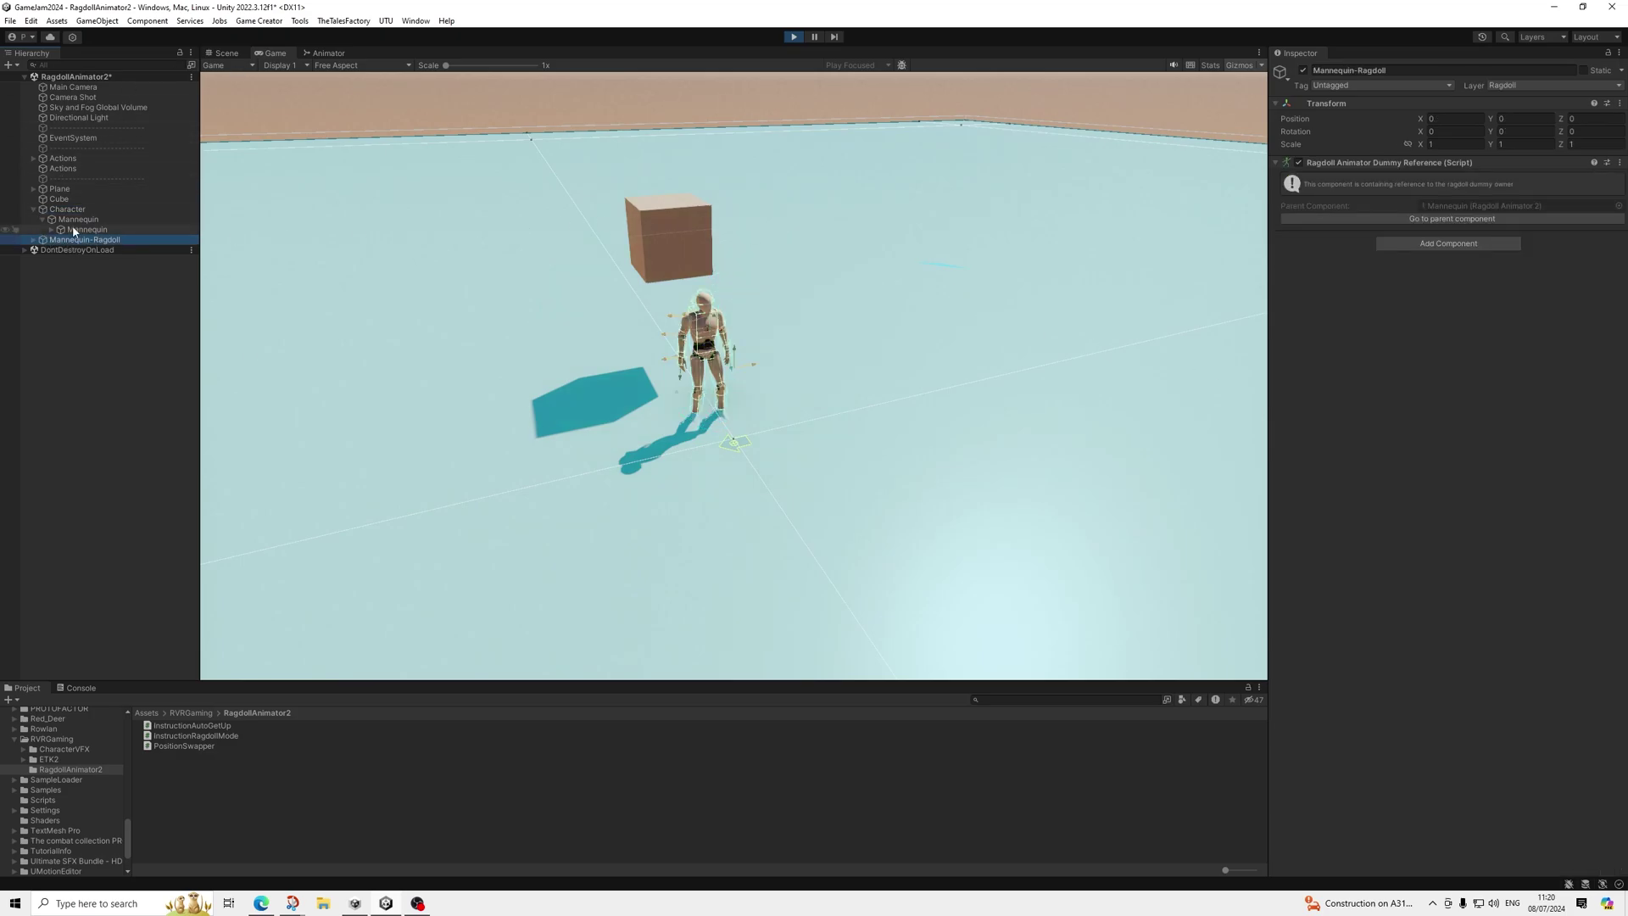
# Step: Review the innermost Mannequin's ragdoll motion options and settings, and view the running character in the scene
pyautogui.click(76, 229)
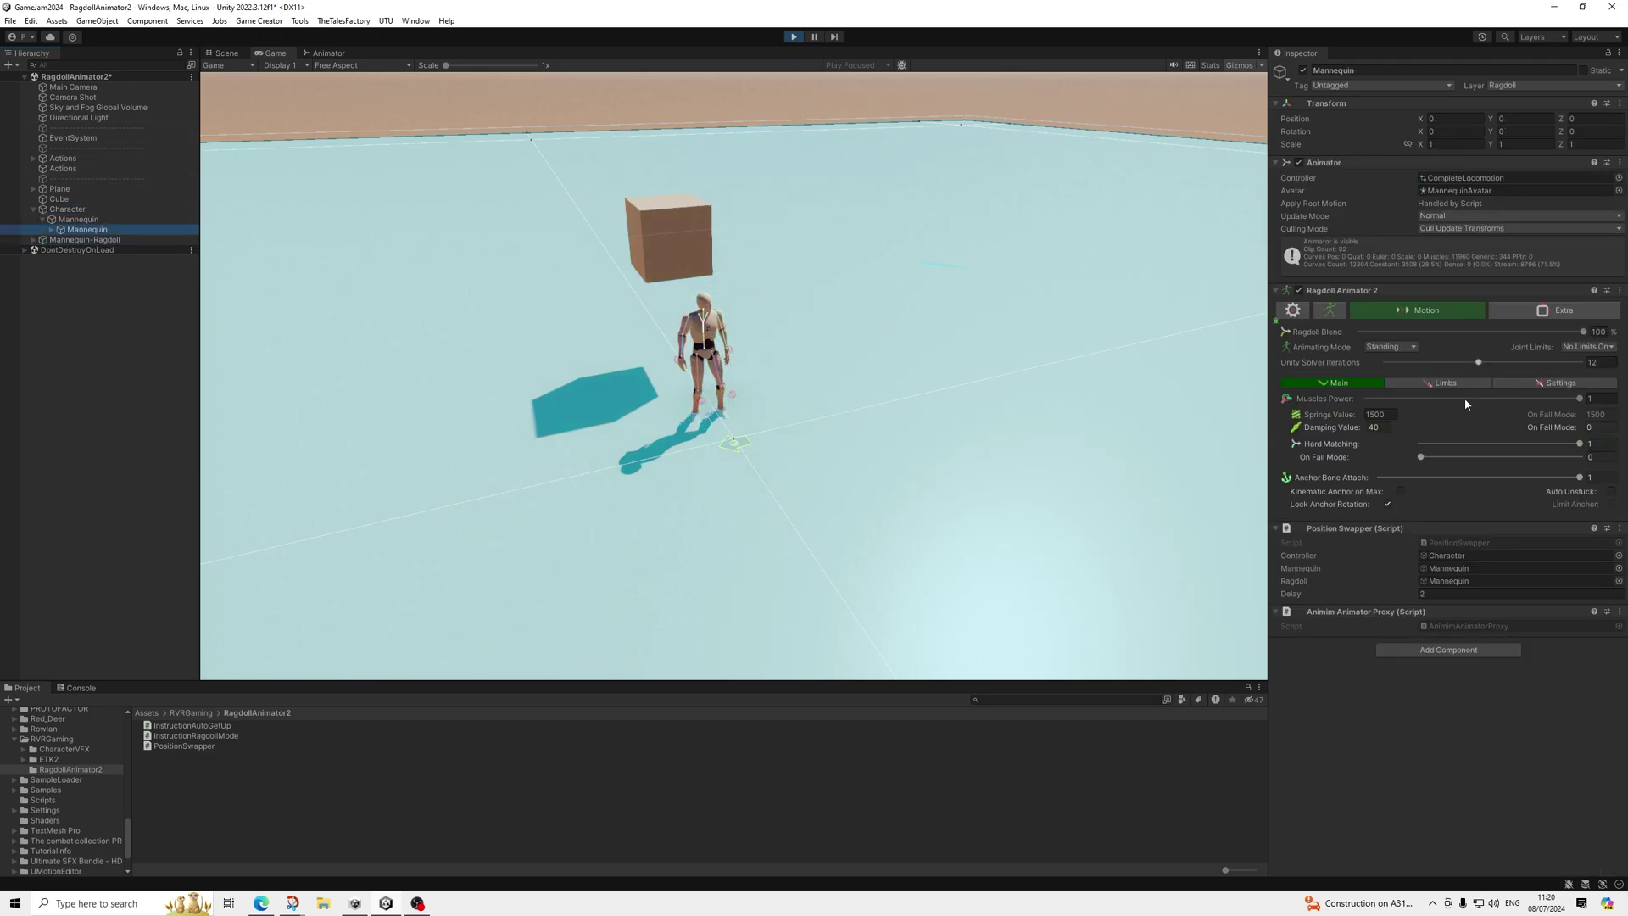
pyautogui.click(1544, 384)
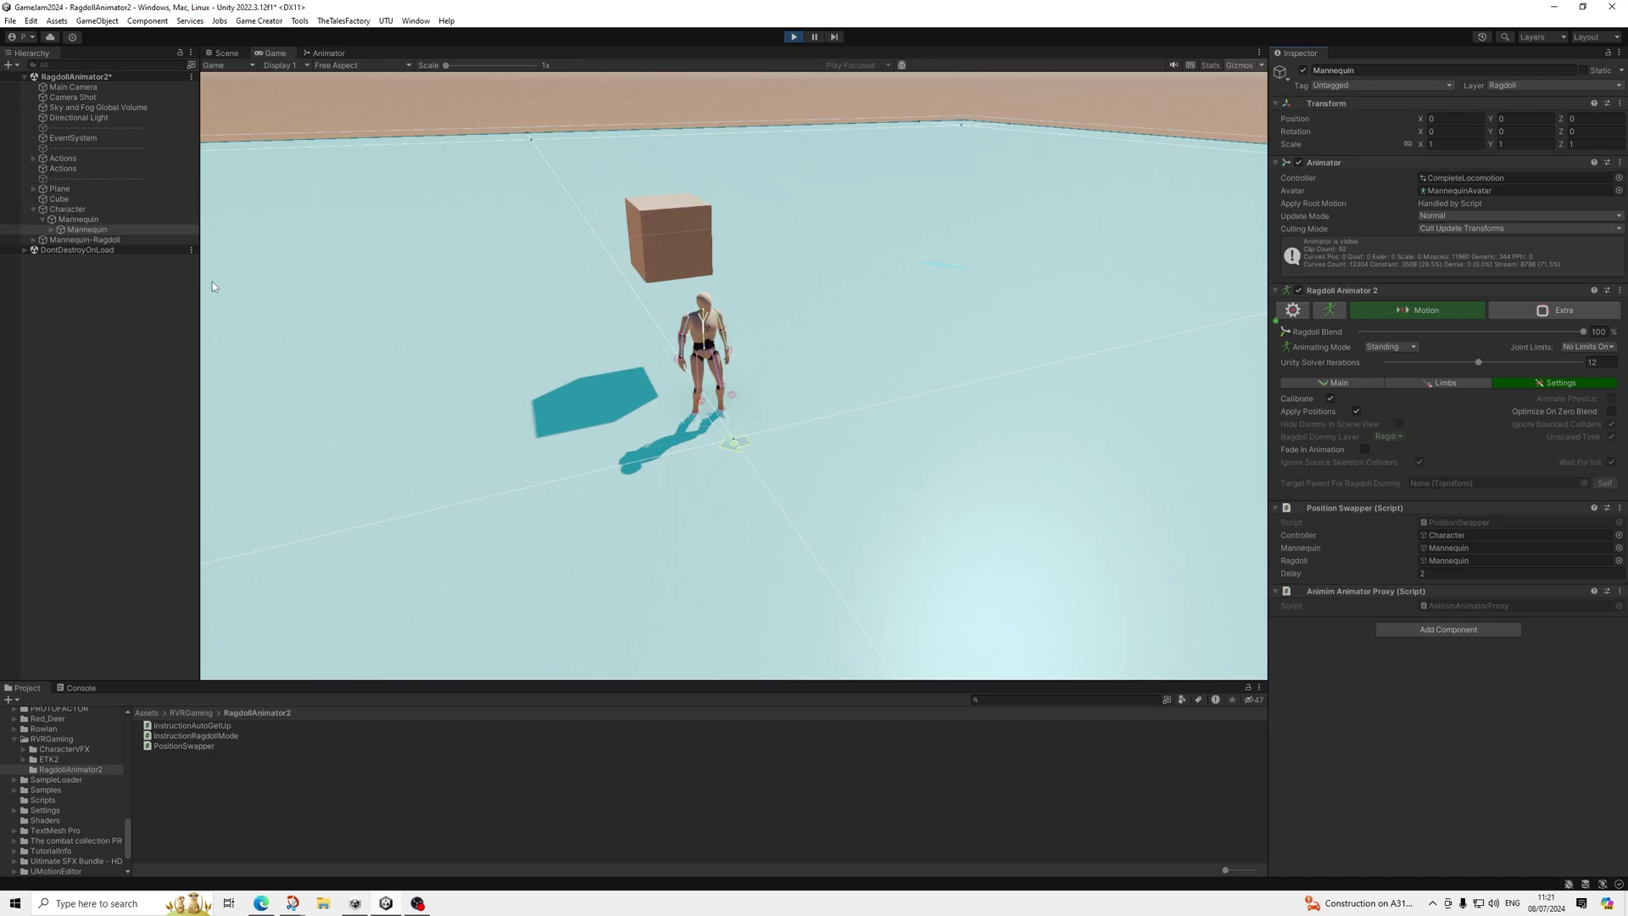
pyautogui.click(226, 53)
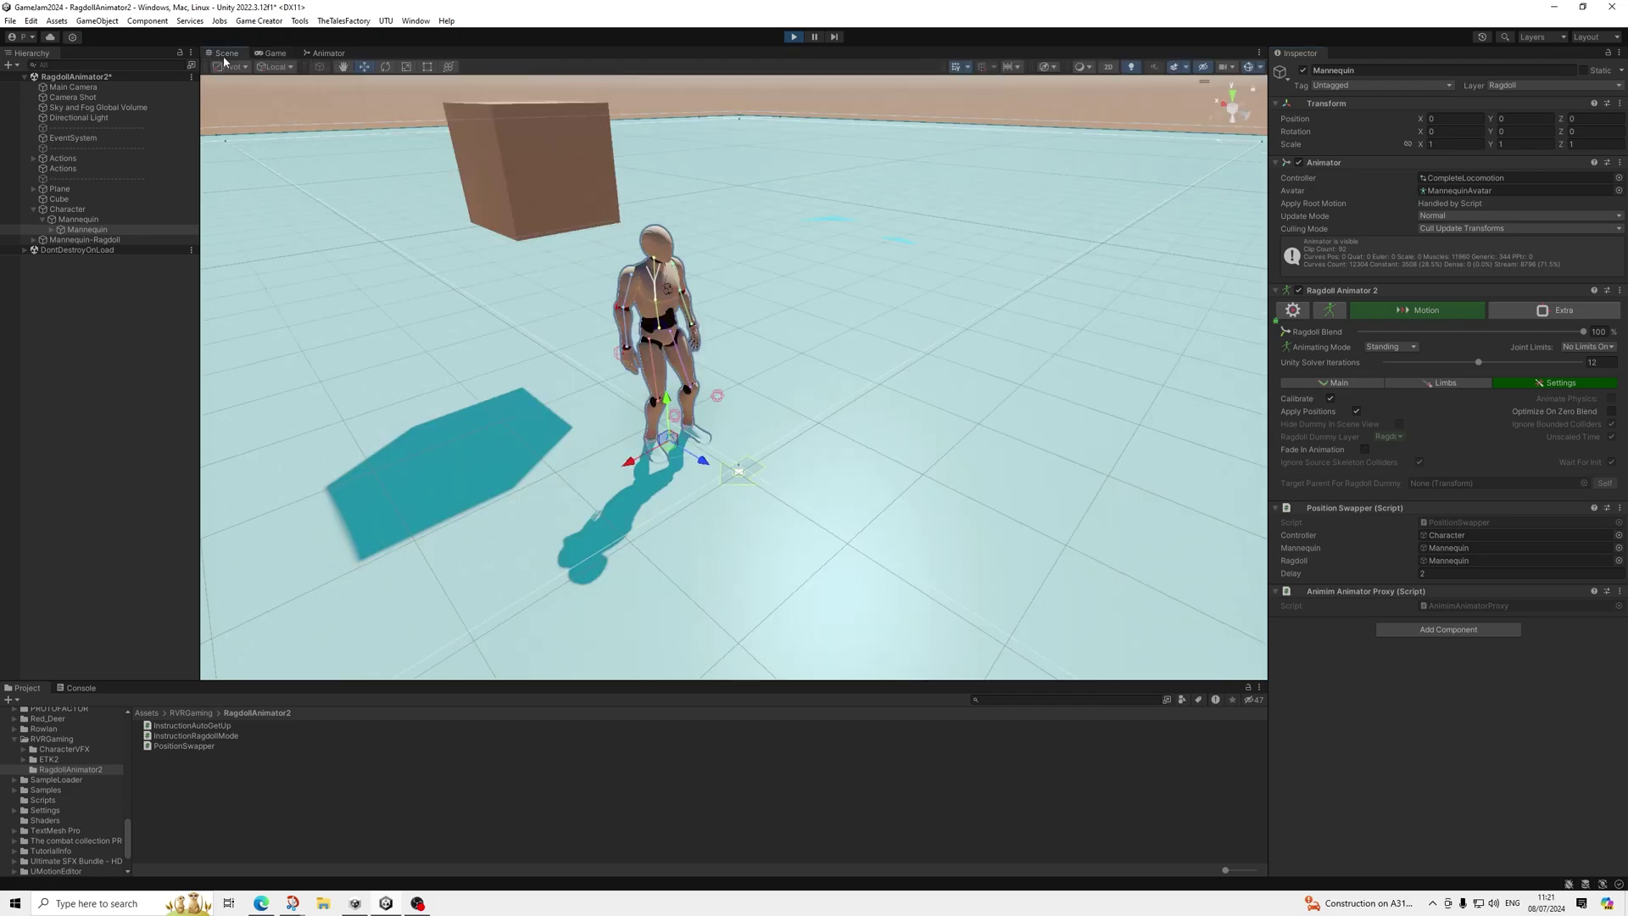
# Step: Move the first Actions object along Z to about 6.46, away from the standing character
pyautogui.scroll(-3, 678, 507)
pyautogui.scroll(-2, 721, 479)
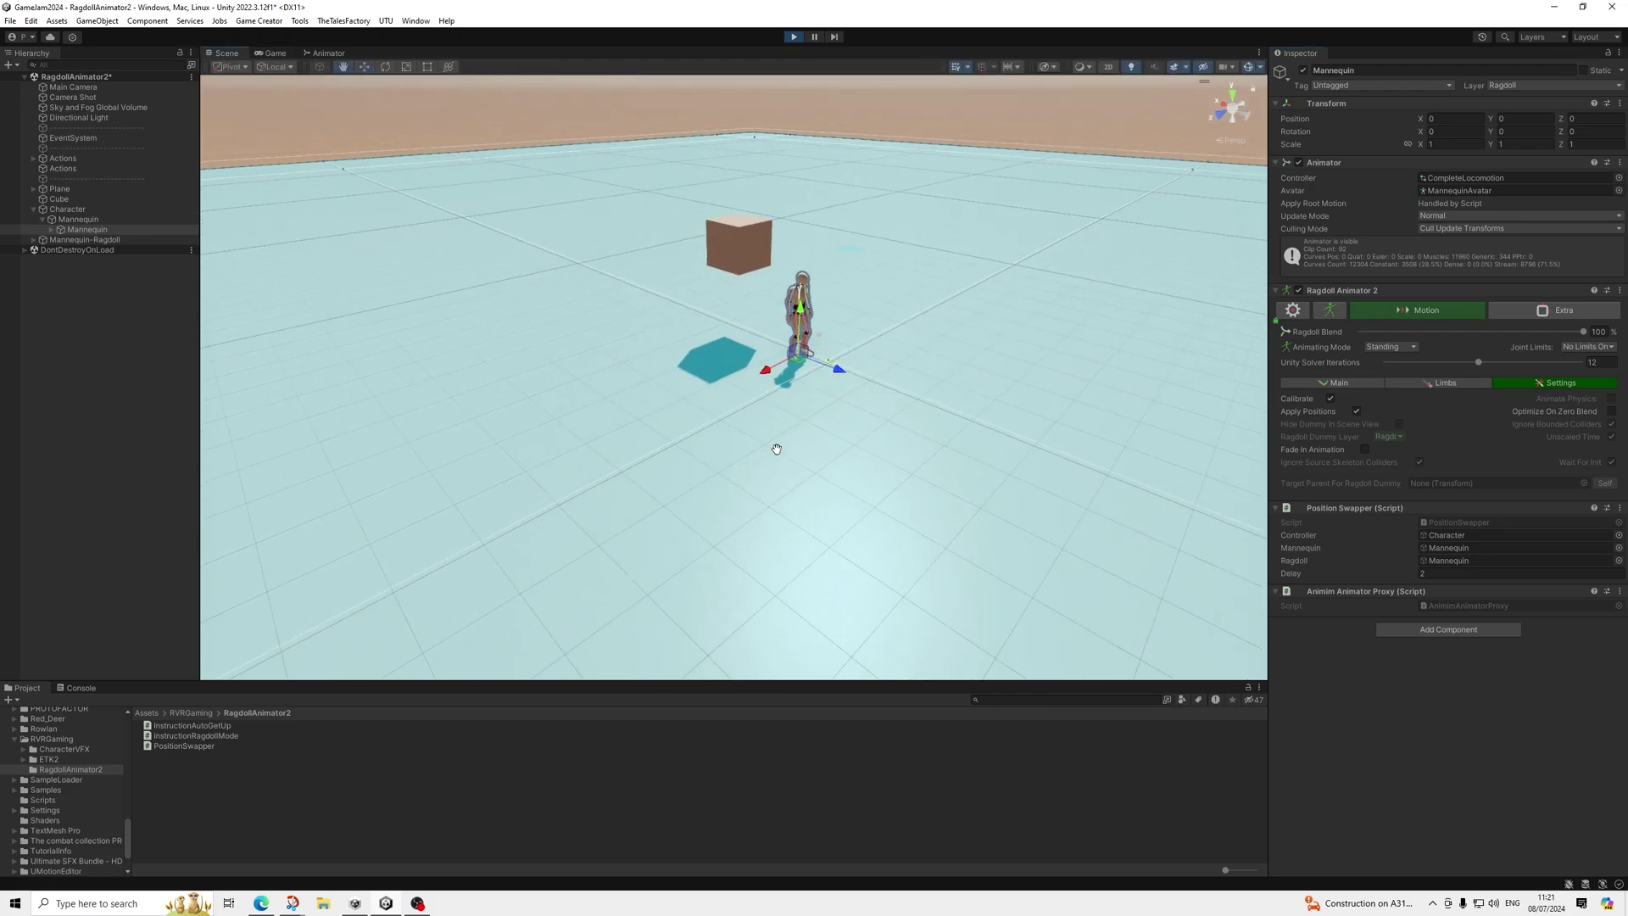
pyautogui.click(62, 158)
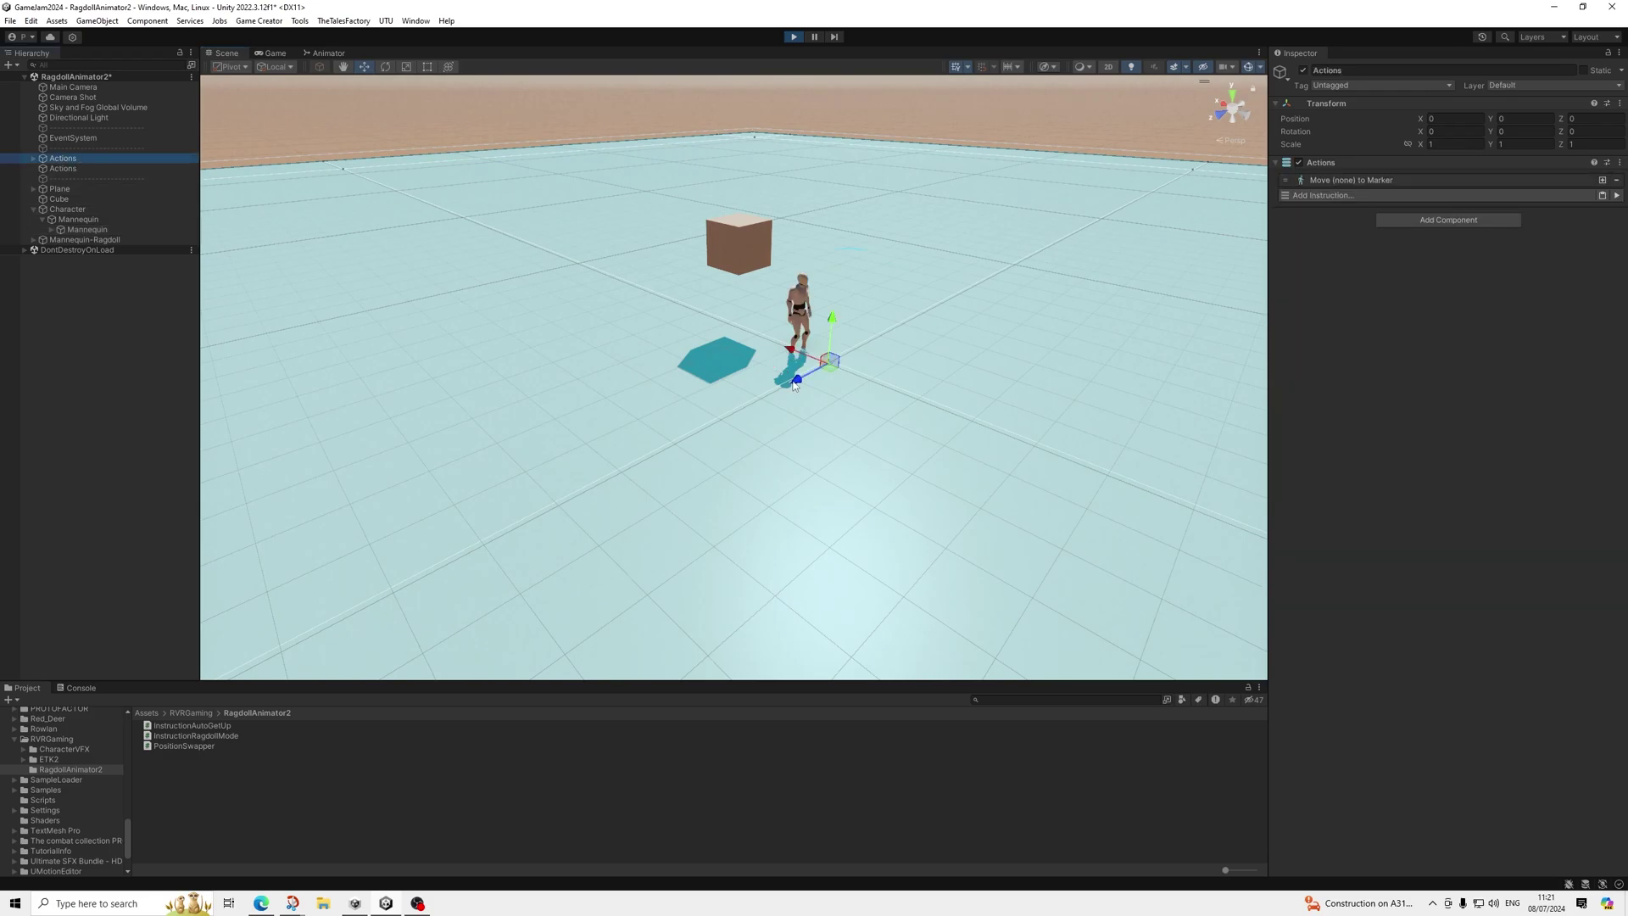
pyautogui.moveTo(795, 377); pyautogui.dragTo(466, 544)
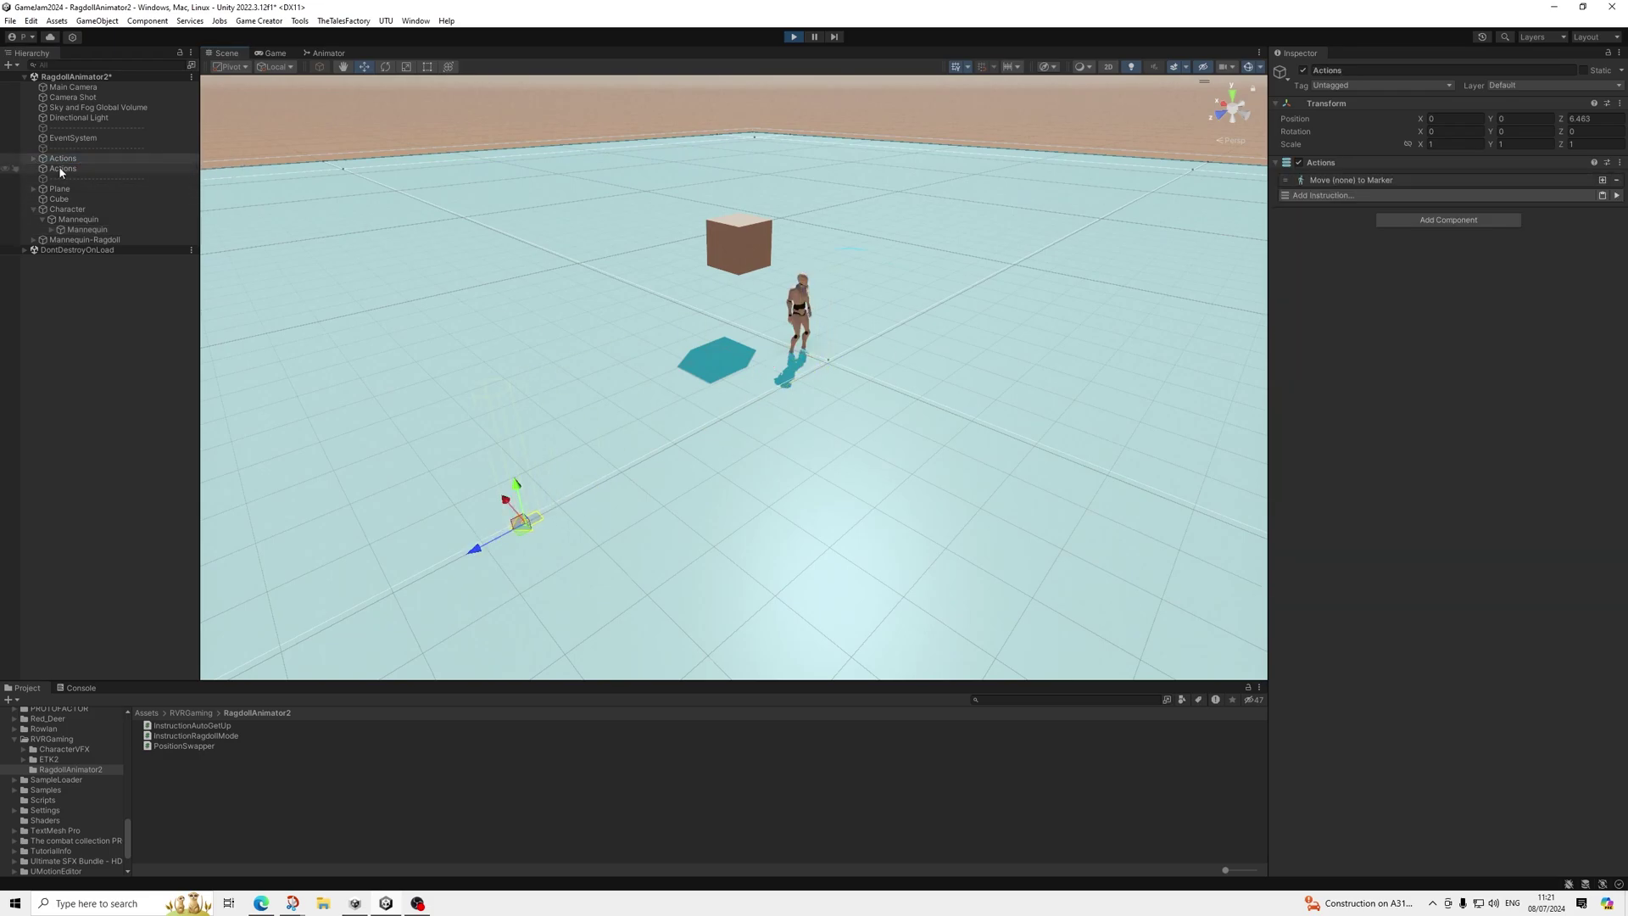
# Step: Assign the Character to the first Actions object's Move to Marker instruction and run it to play-test the walk
pyautogui.click(67, 209)
pyautogui.scroll(-5, 1492, 471)
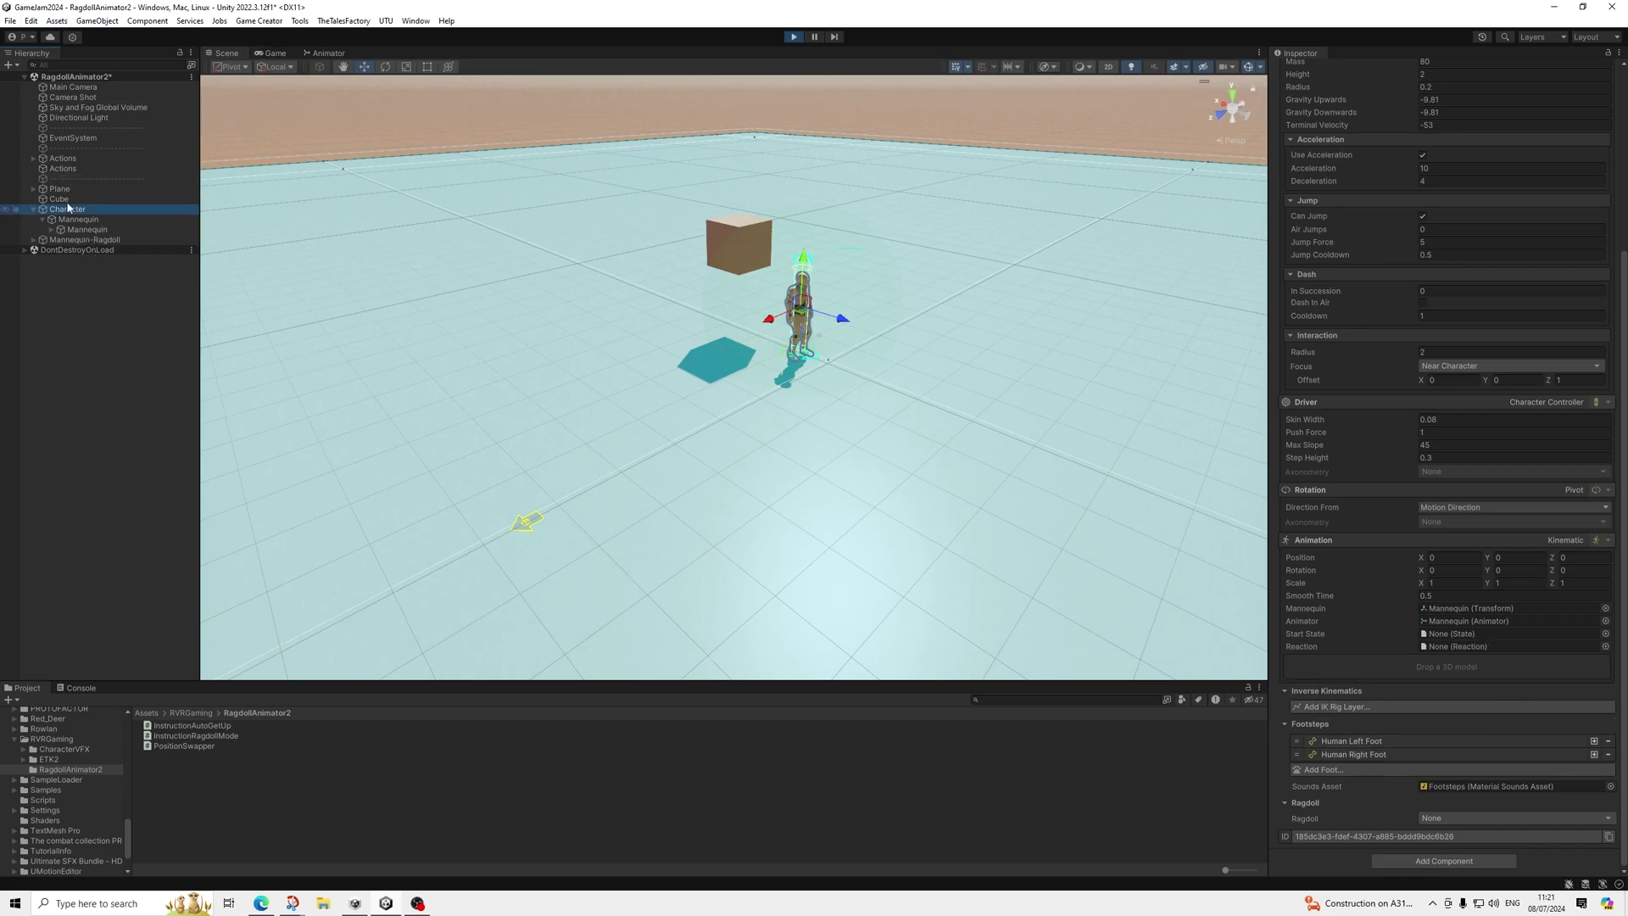
pyautogui.click(63, 158)
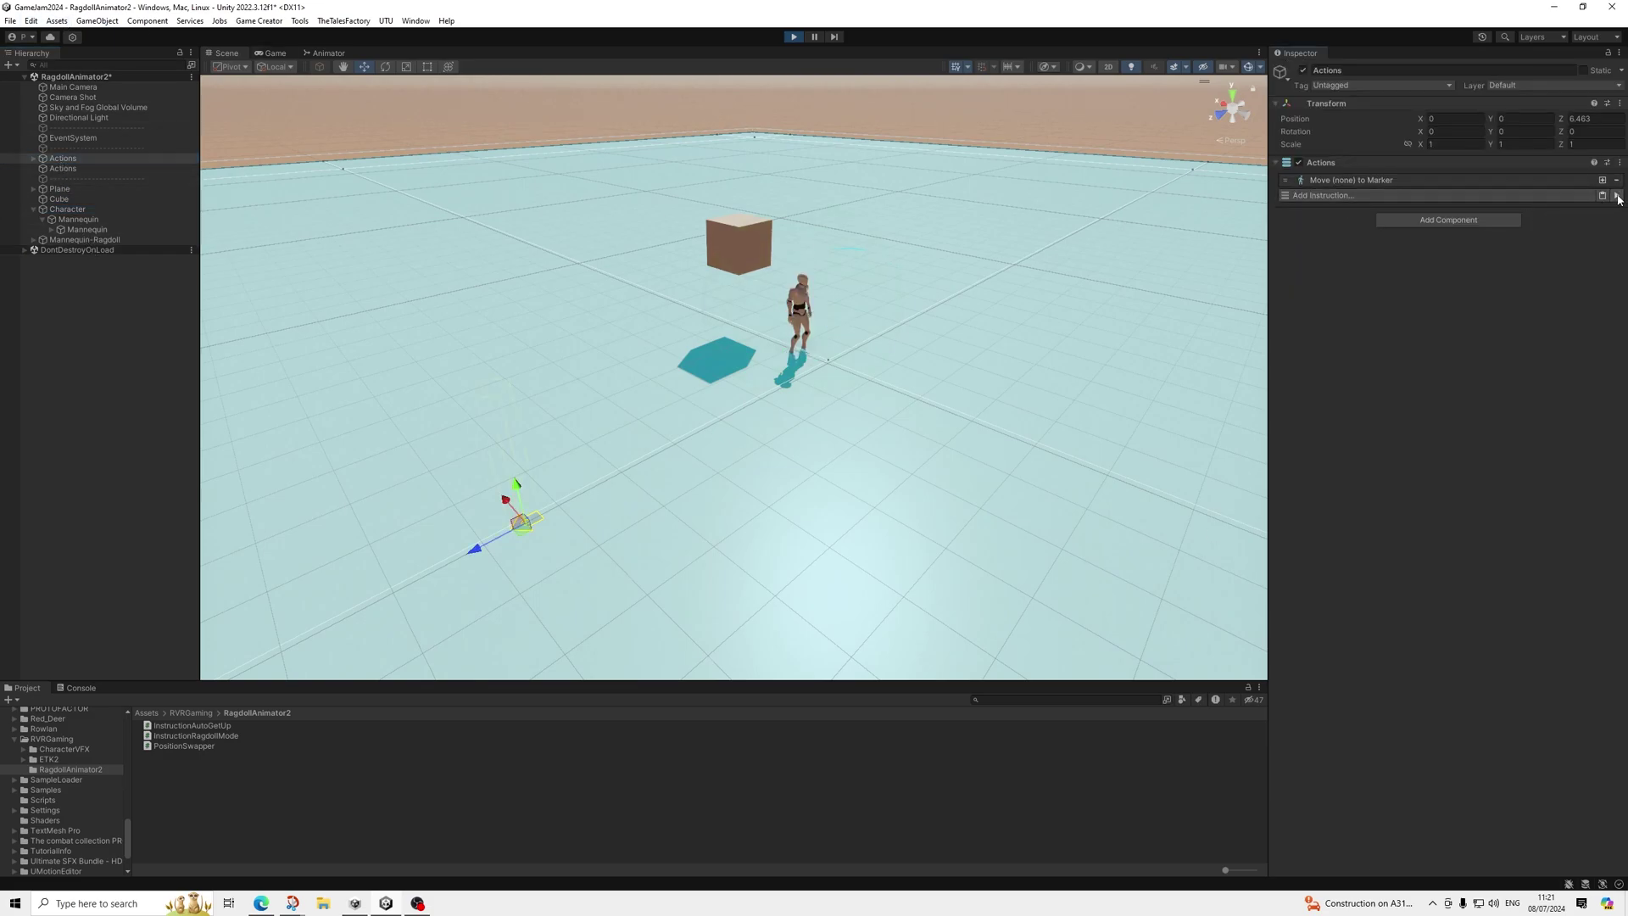
pyautogui.click(1373, 179)
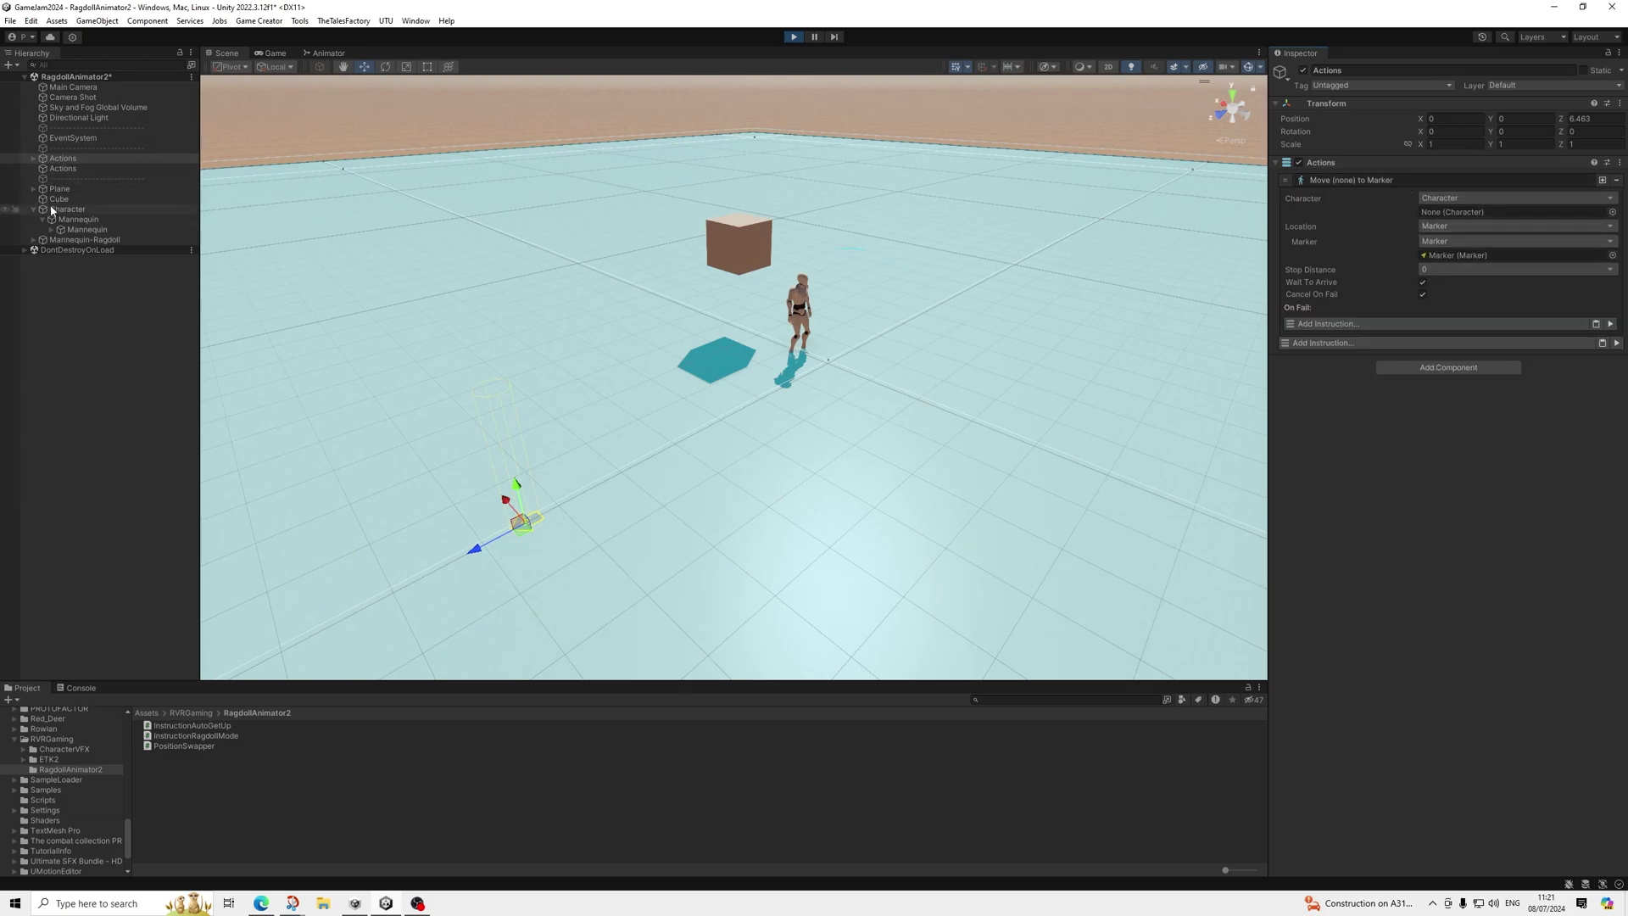
pyautogui.moveTo(67, 208); pyautogui.dragTo(1429, 216)
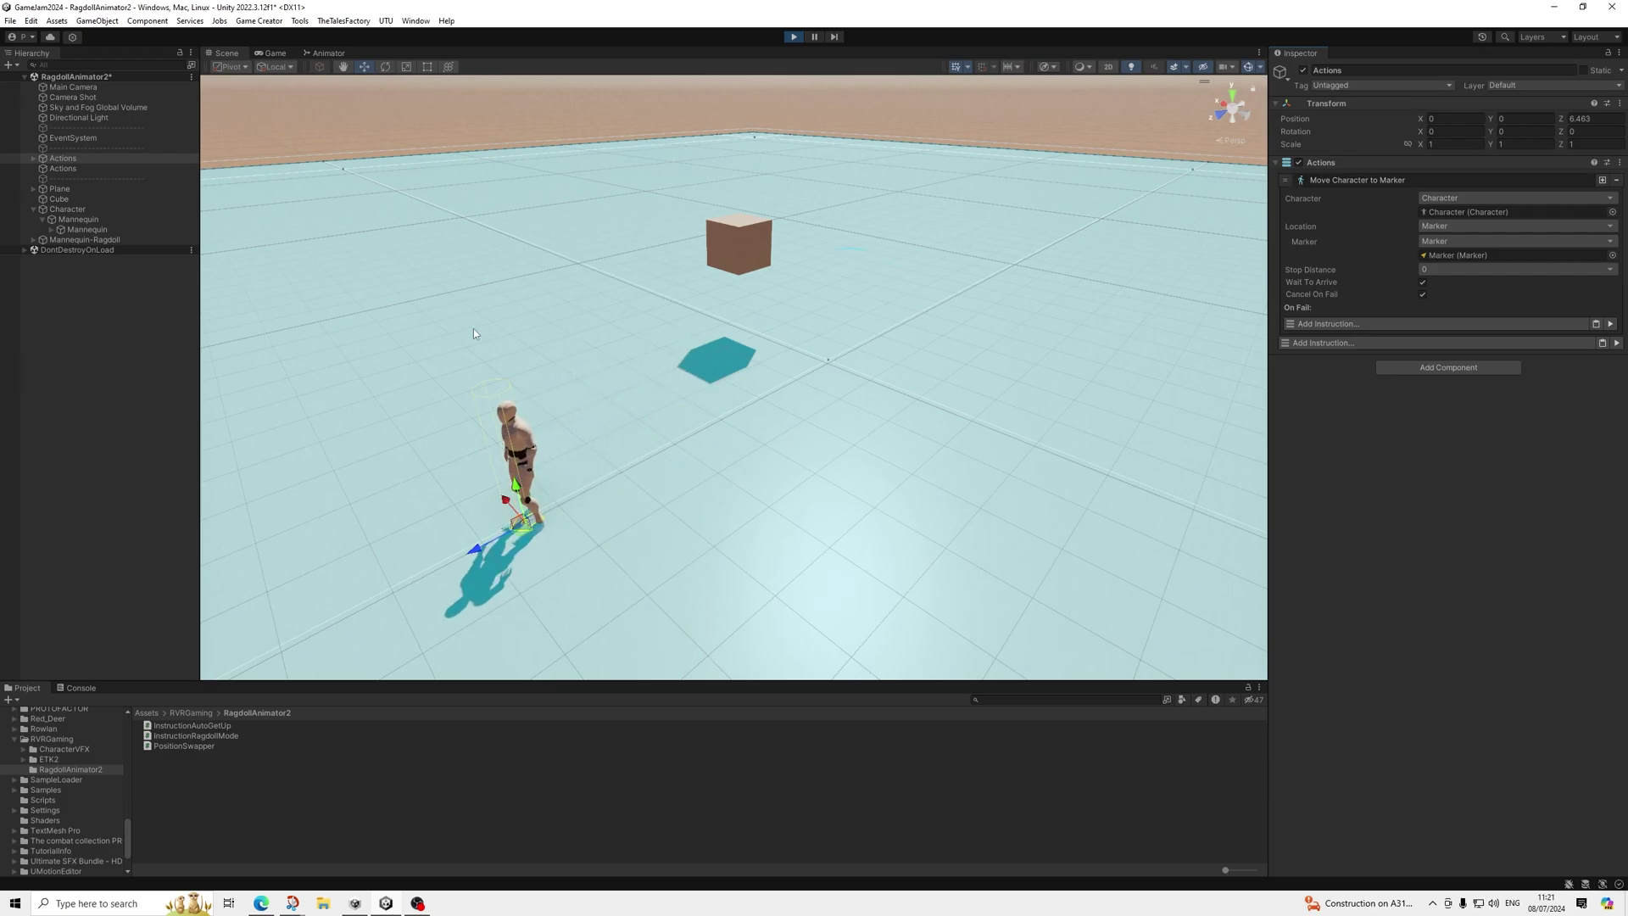
# Step: Inspect the moved Character and the Mannequin-Ragdoll dummy, and exit play mode
pyautogui.click(72, 209)
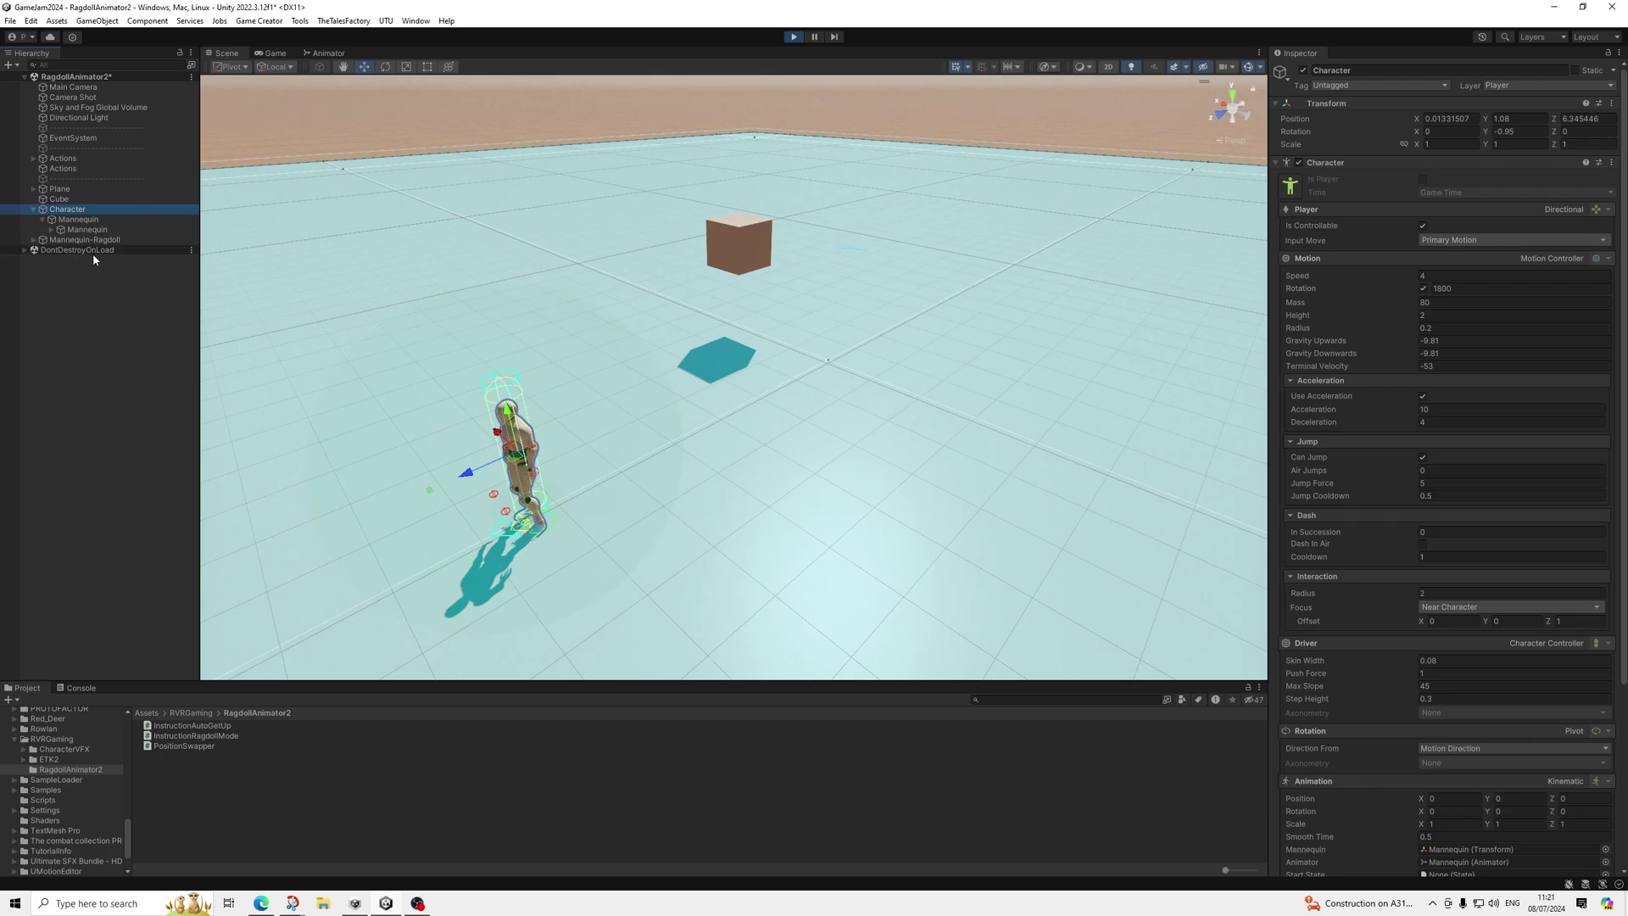
pyautogui.click(78, 239)
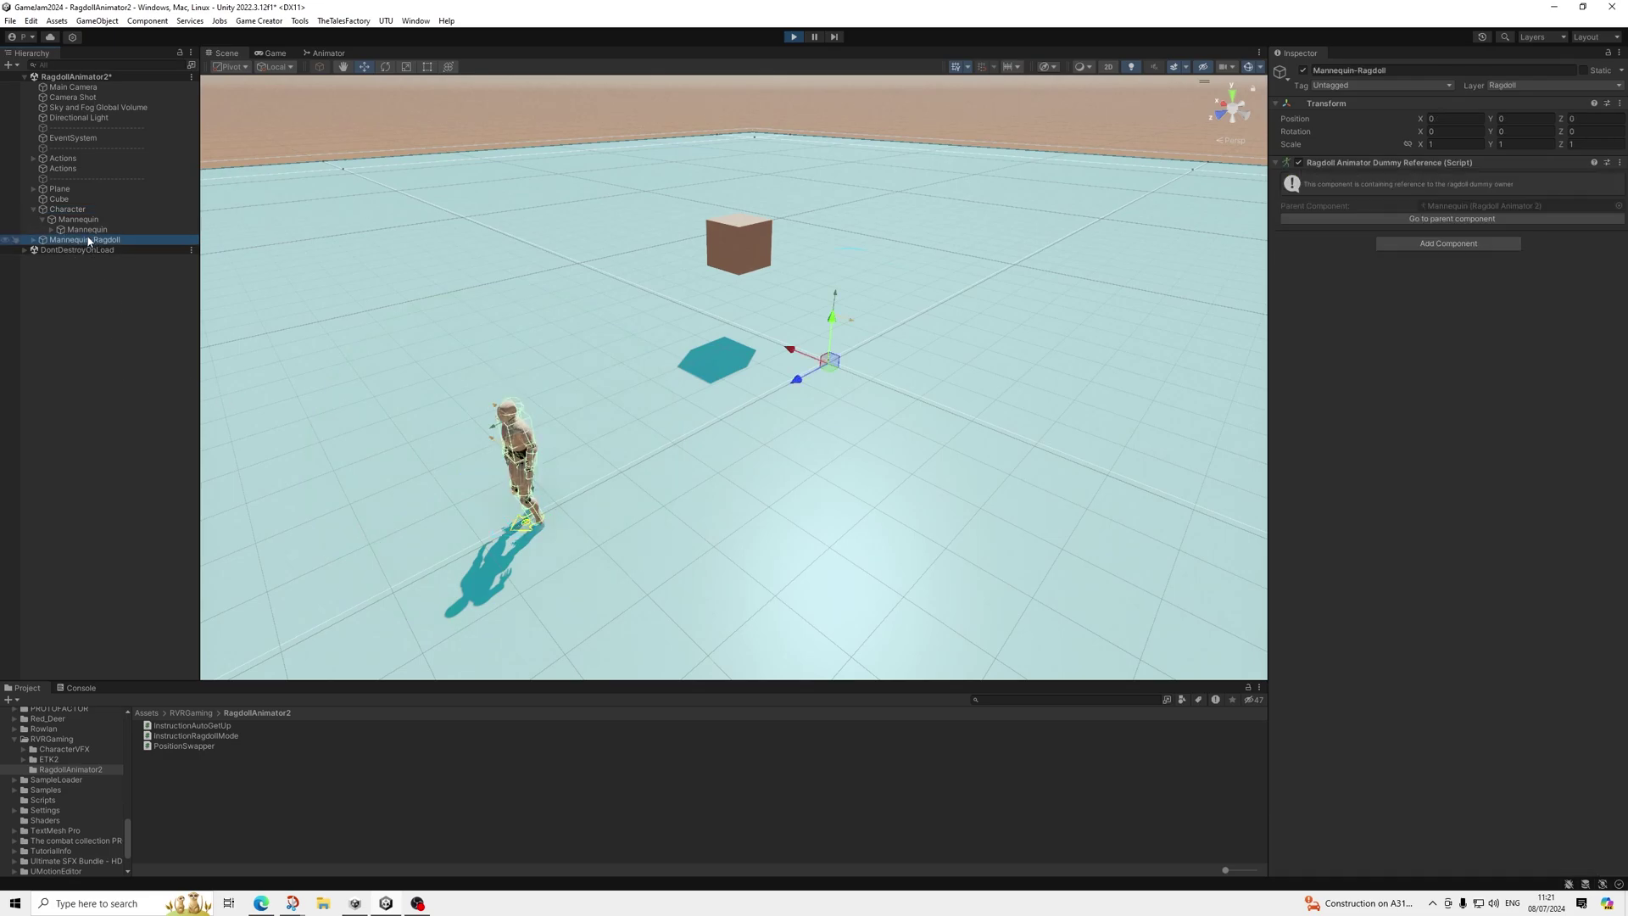
pyautogui.click(89, 240)
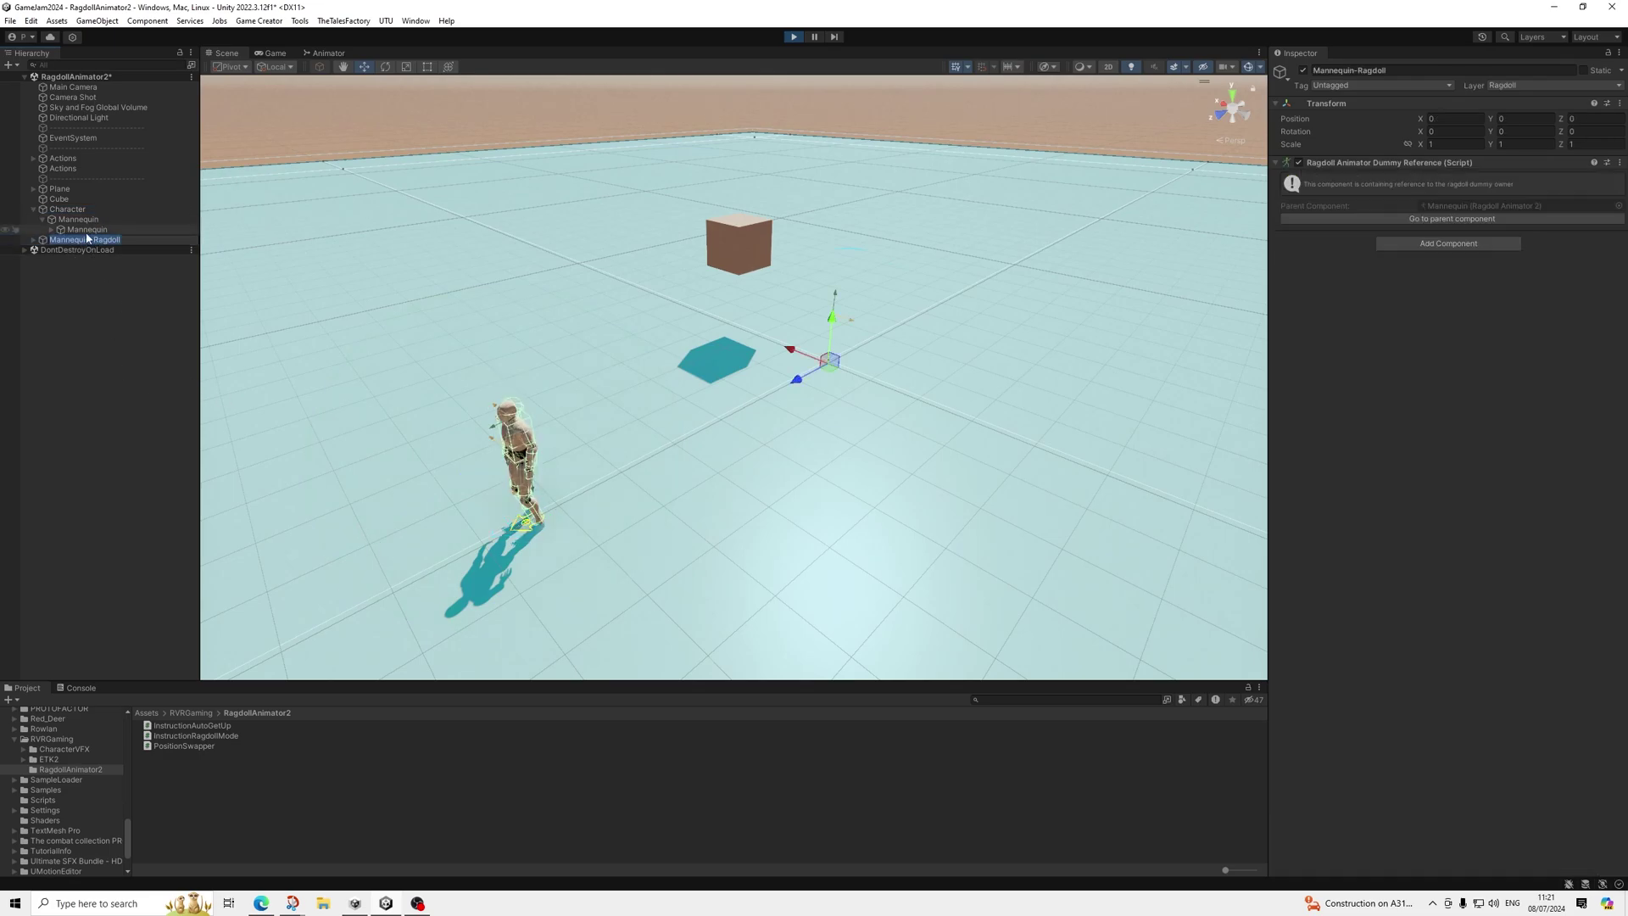
pyautogui.click(789, 38)
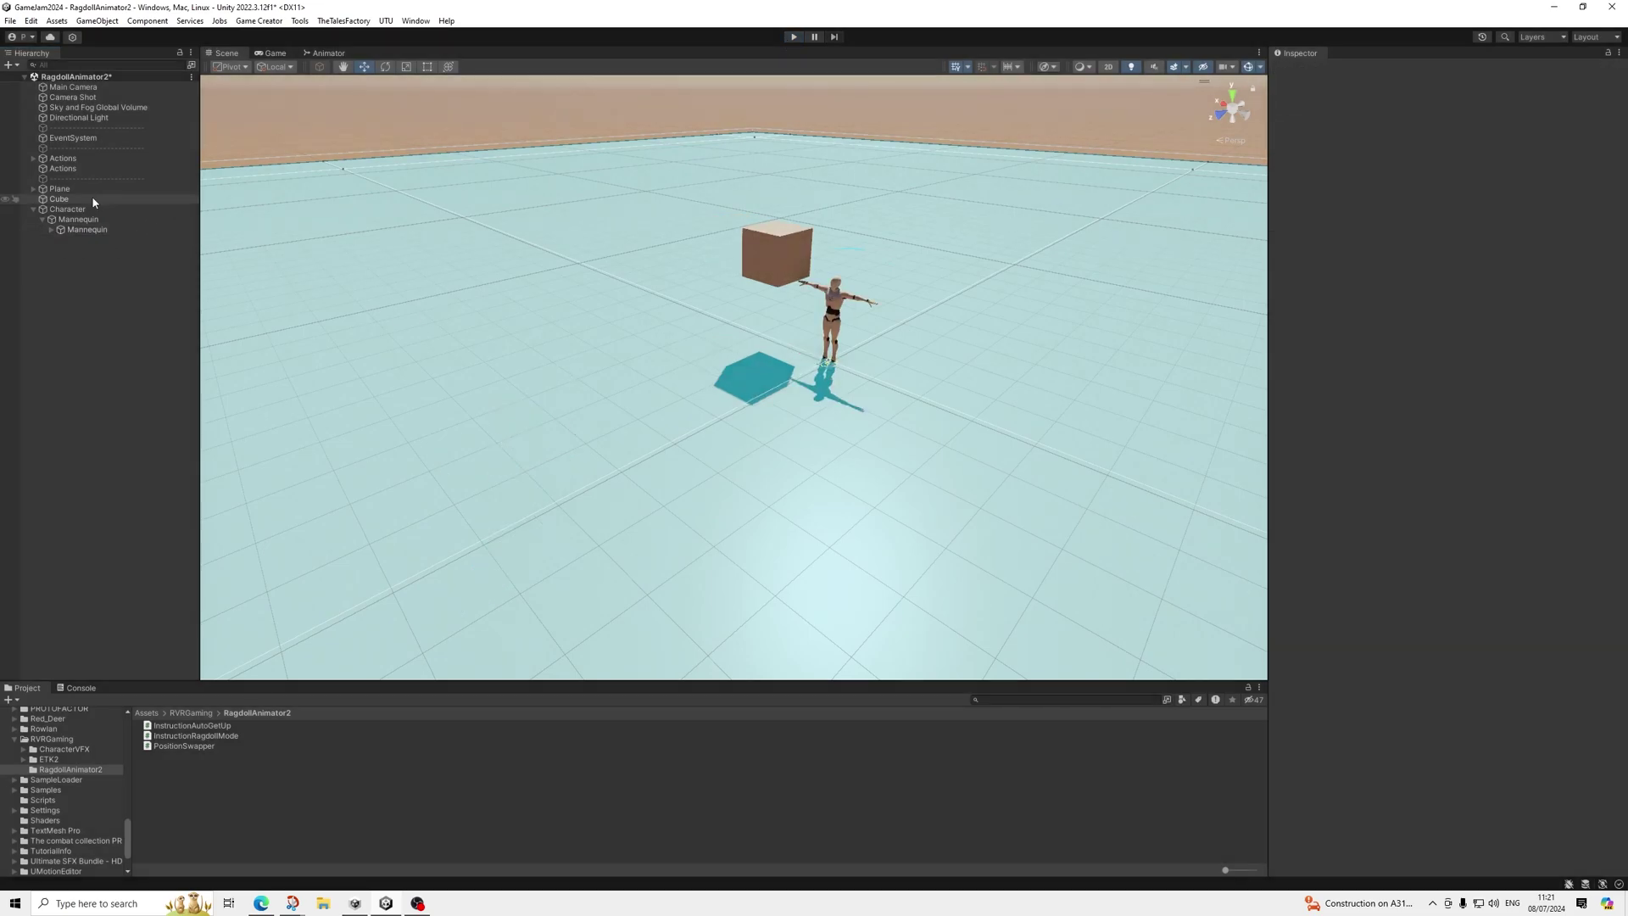
# Step: Review the innermost Mannequin's Ragdoll Animator 2 bone construction and extra features
pyautogui.click(85, 229)
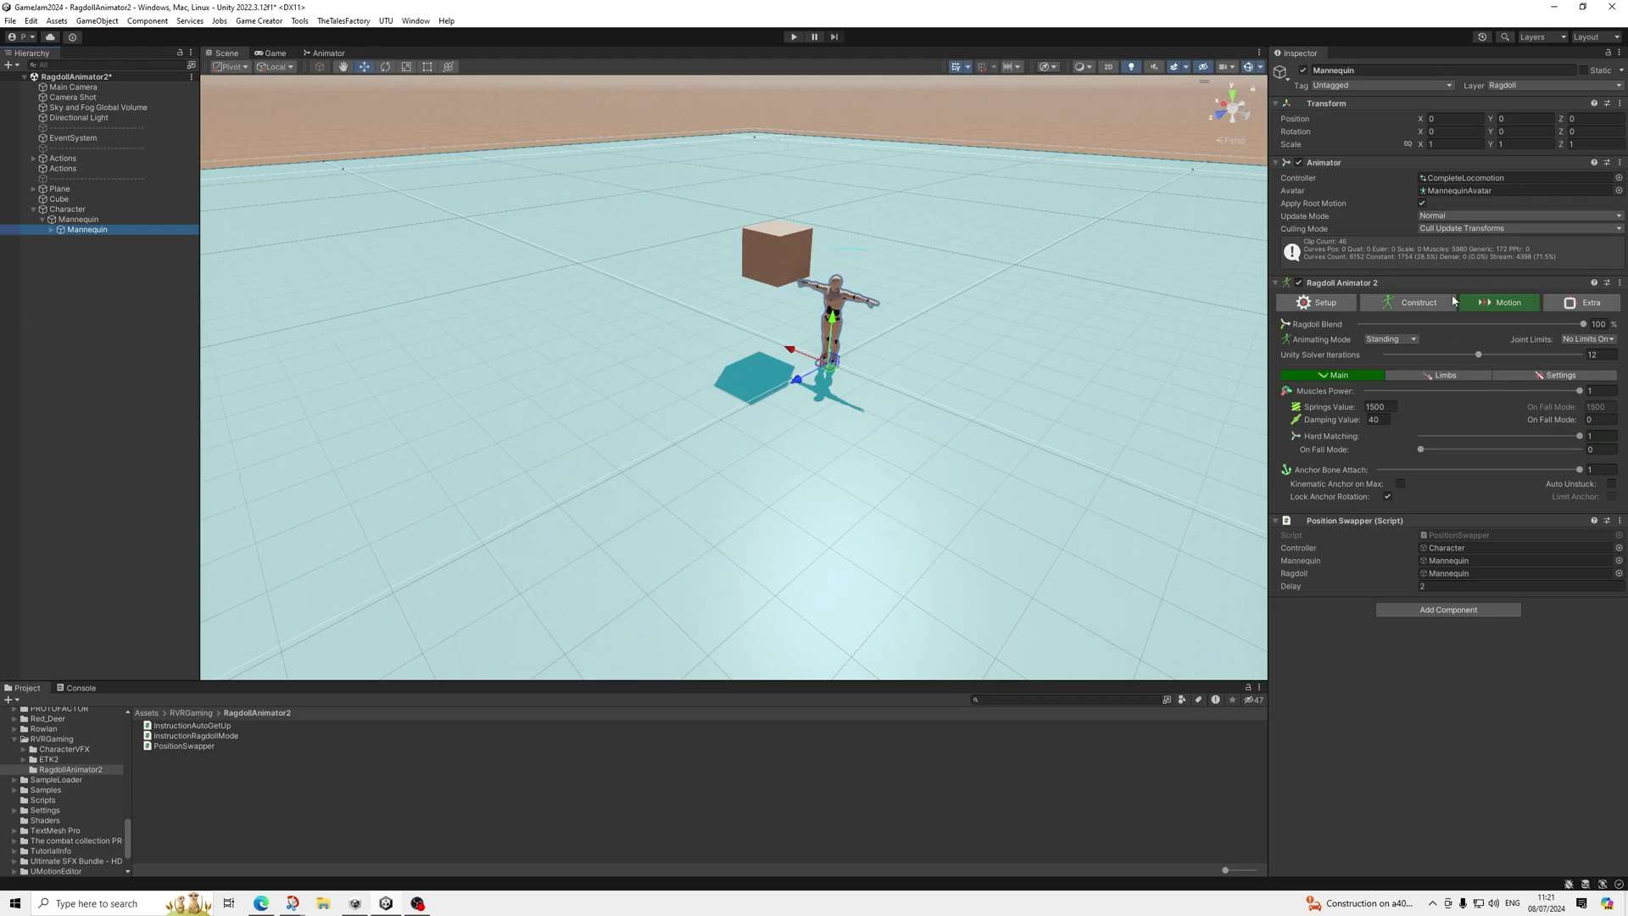
pyautogui.click(1424, 305)
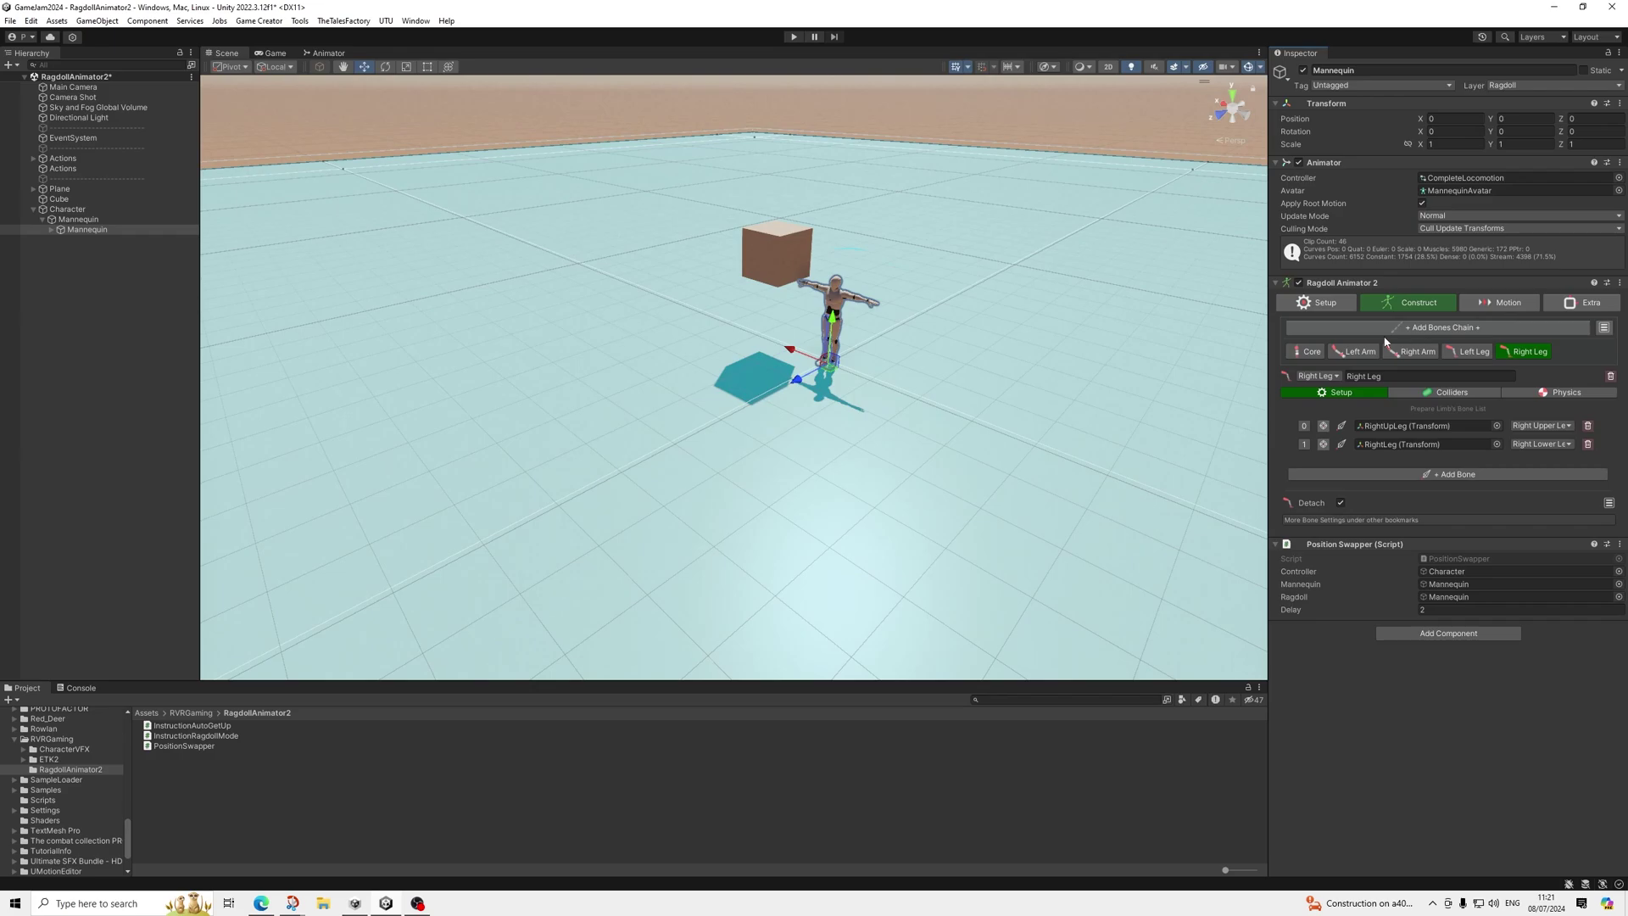
pyautogui.click(1575, 305)
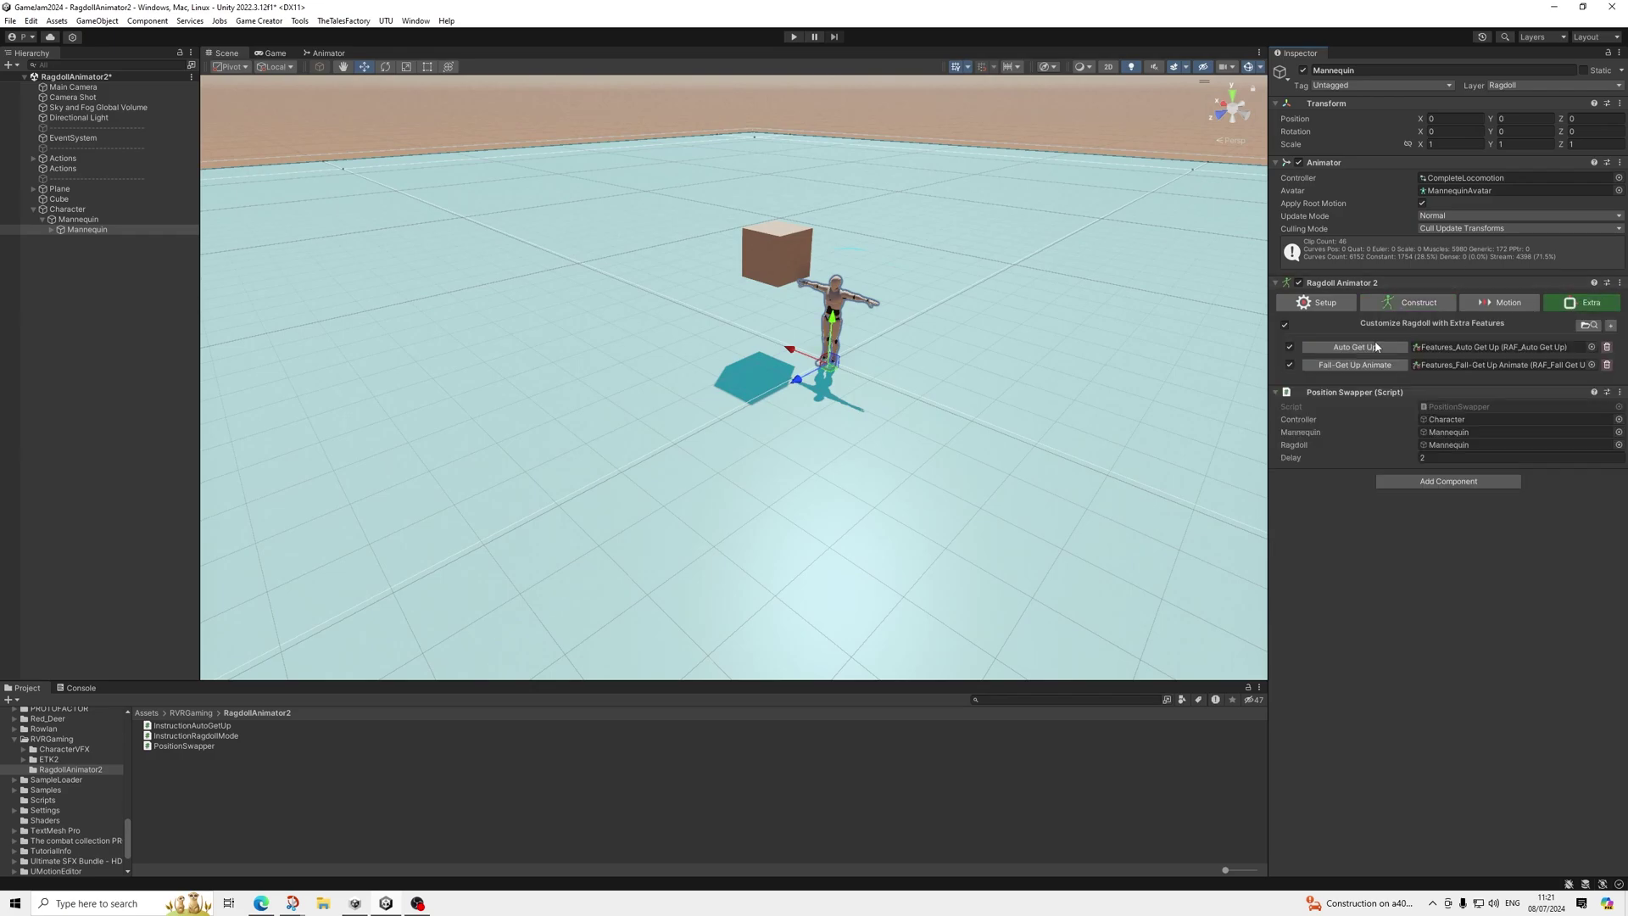
# Step: Set the innermost Mannequin as target of the second Actions object's first Set Auto Get Up and its Set Ragdoll Mode instruction
pyautogui.click(71, 169)
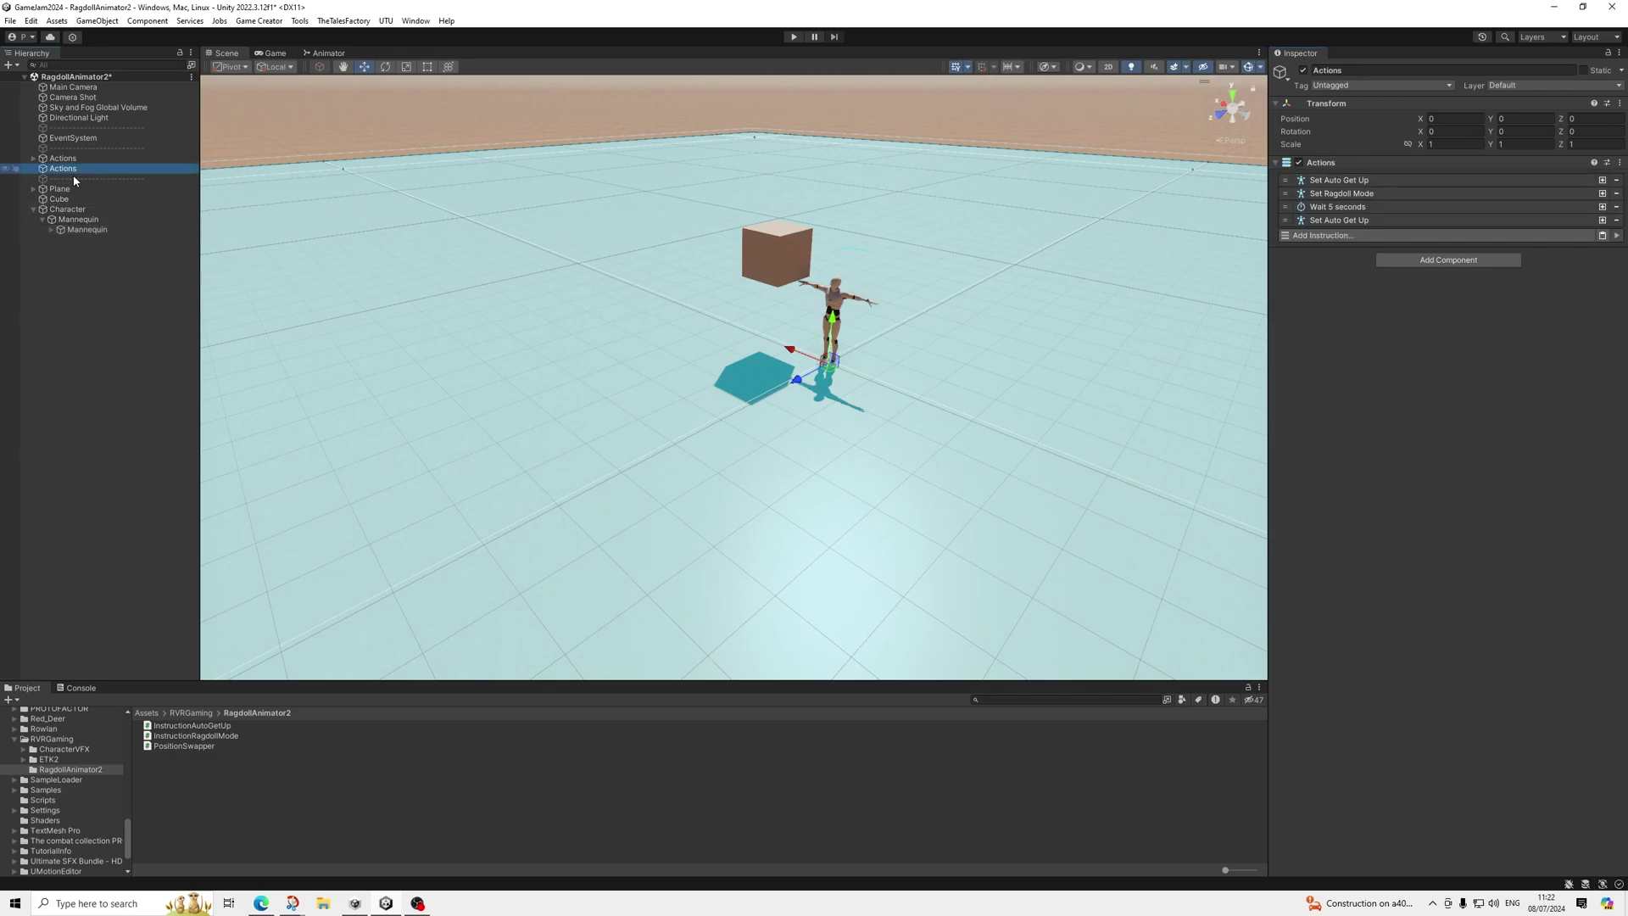
pyautogui.click(1360, 180)
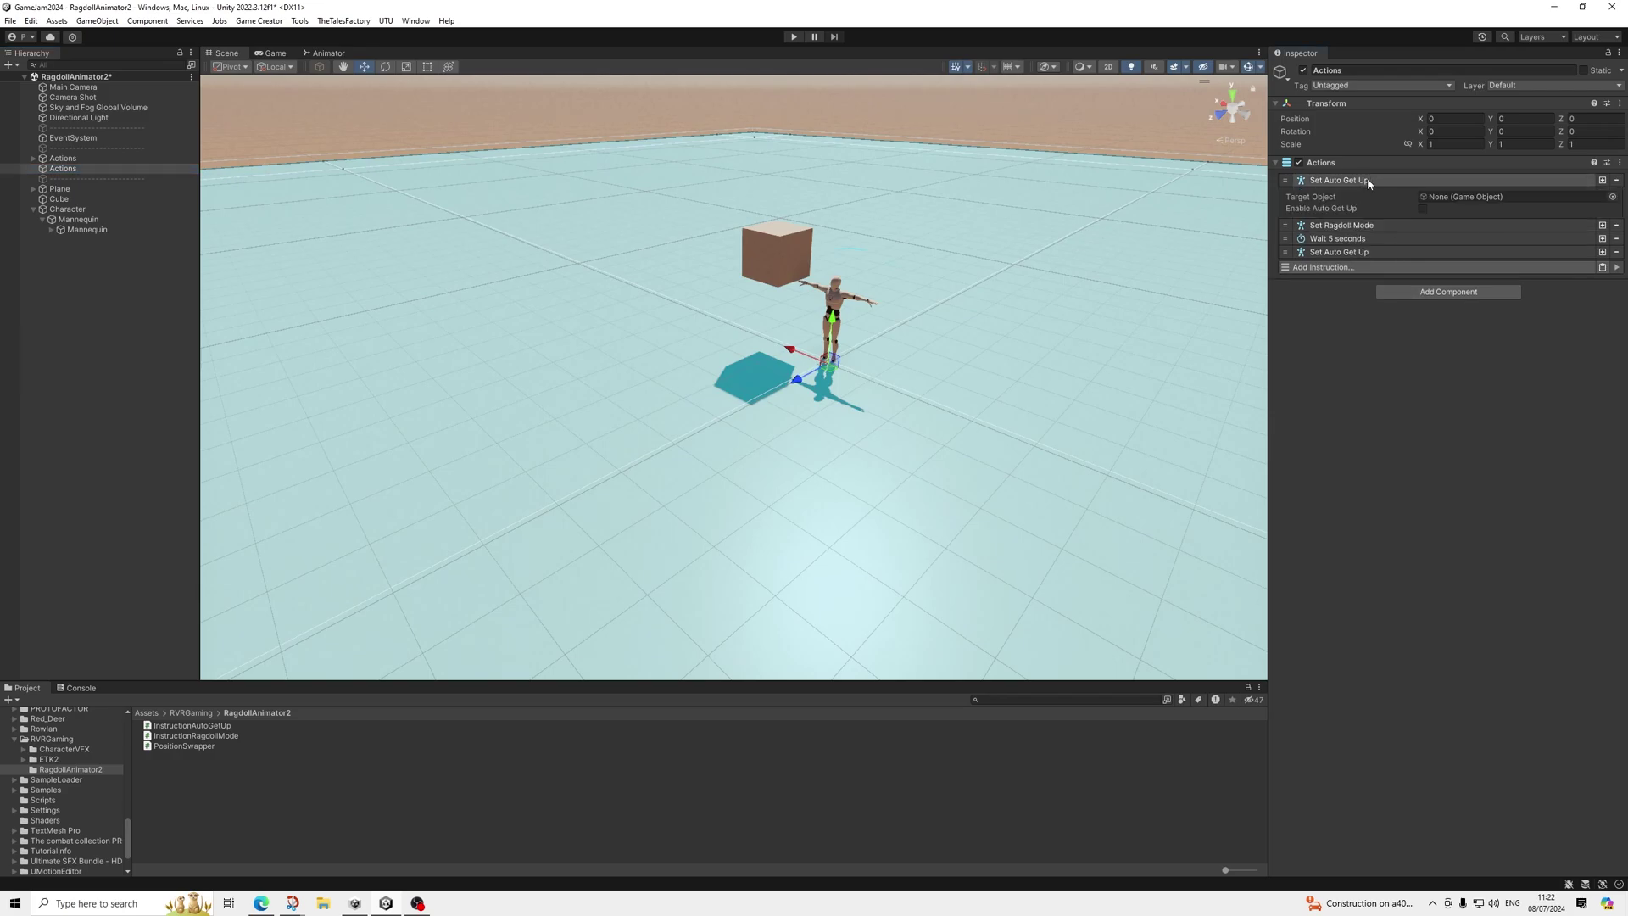
pyautogui.click(1355, 238)
pyautogui.click(1357, 301)
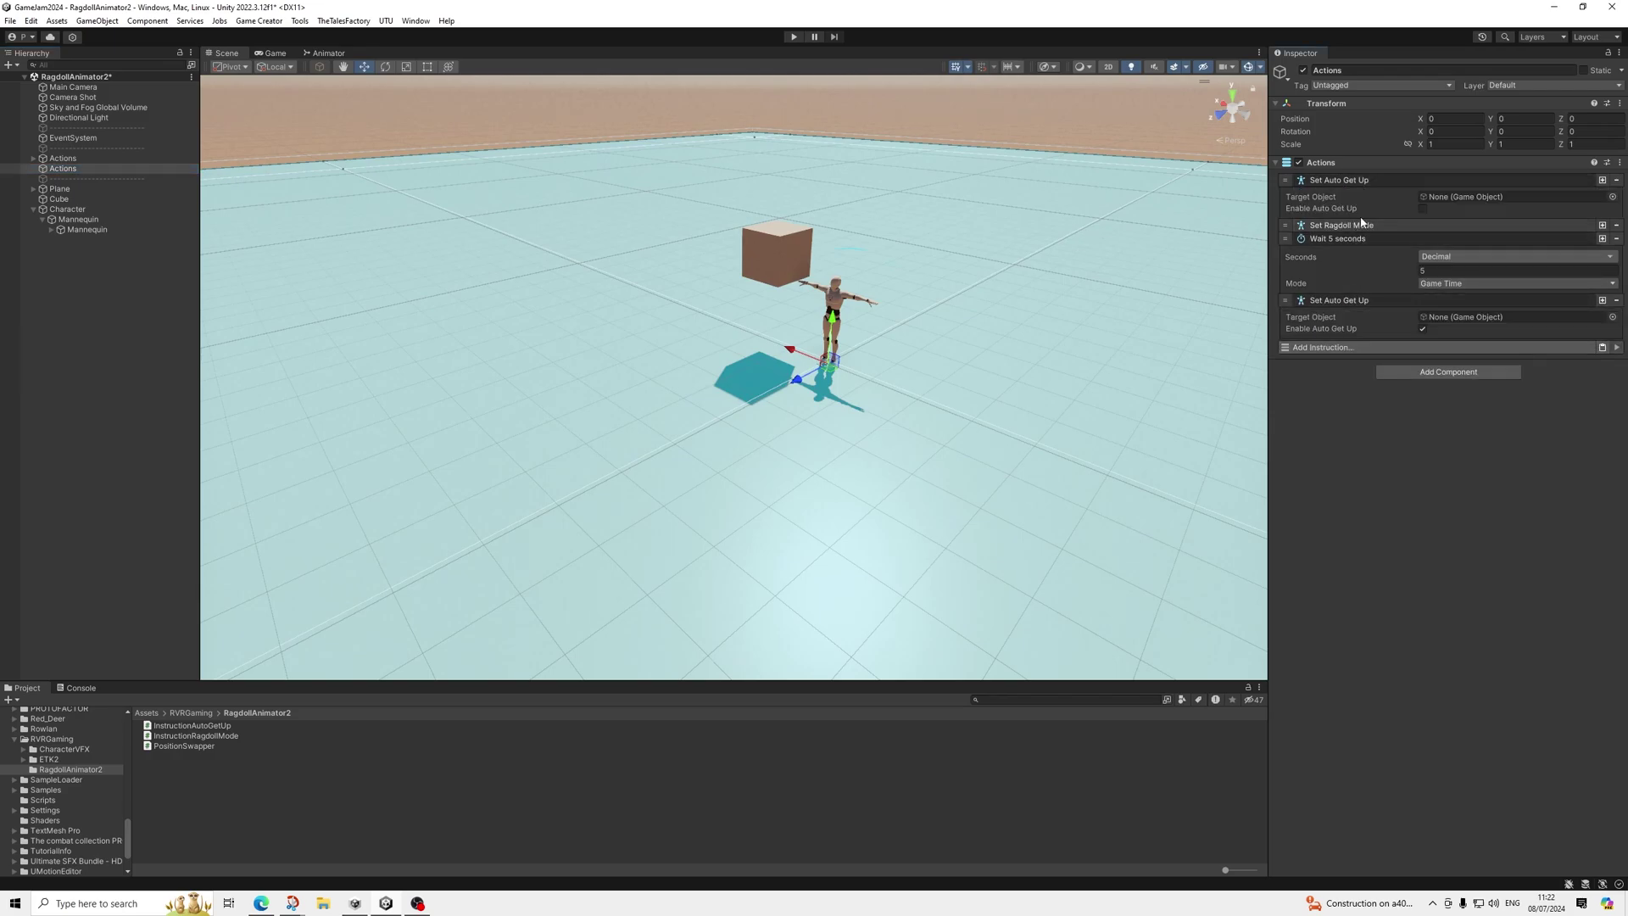
pyautogui.click(1373, 226)
pyautogui.moveTo(89, 230); pyautogui.dragTo(1462, 198)
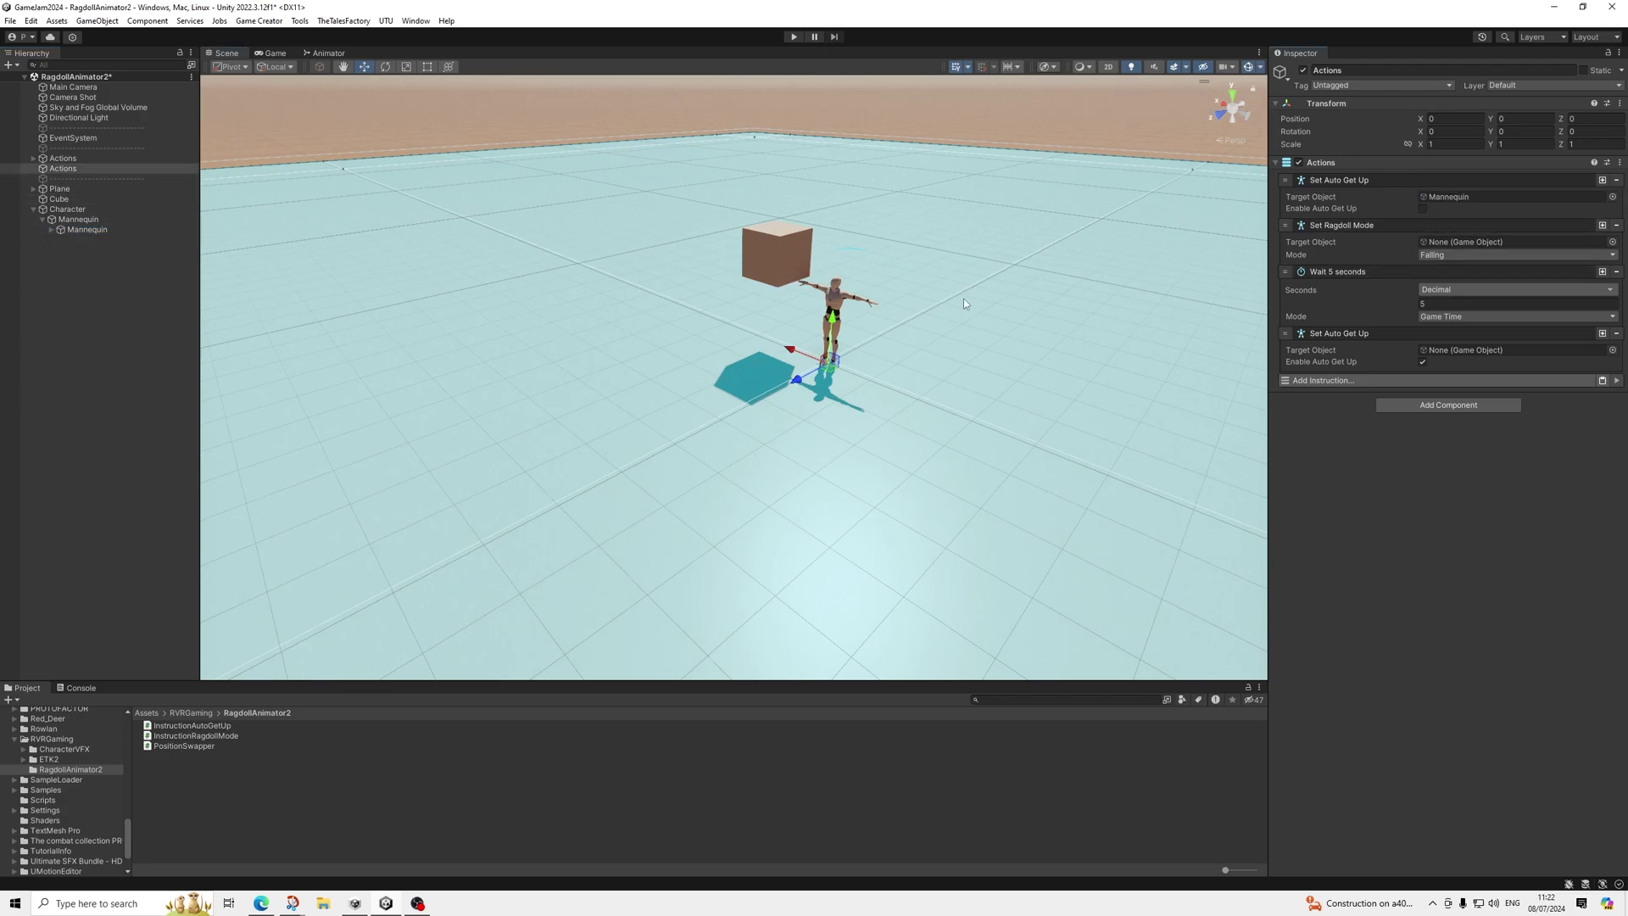
pyautogui.moveTo(89, 231); pyautogui.dragTo(1460, 245)
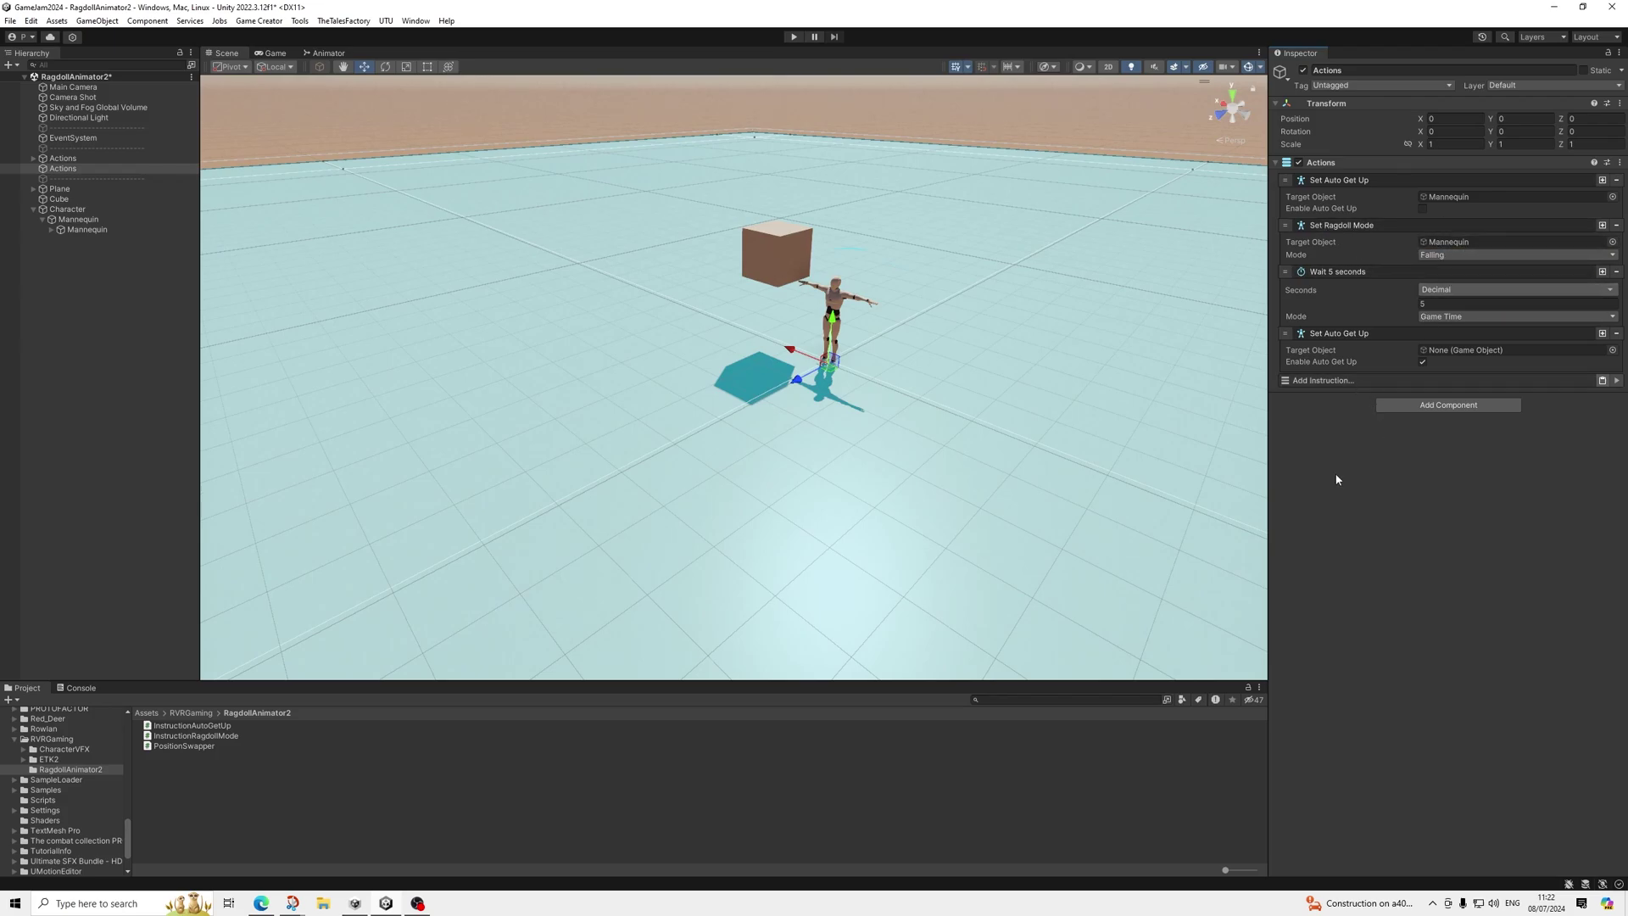
# Step: Review the available RagdollAnimator instructions and the mode options of the Set Ragdoll Mode instruction
pyautogui.click(1324, 380)
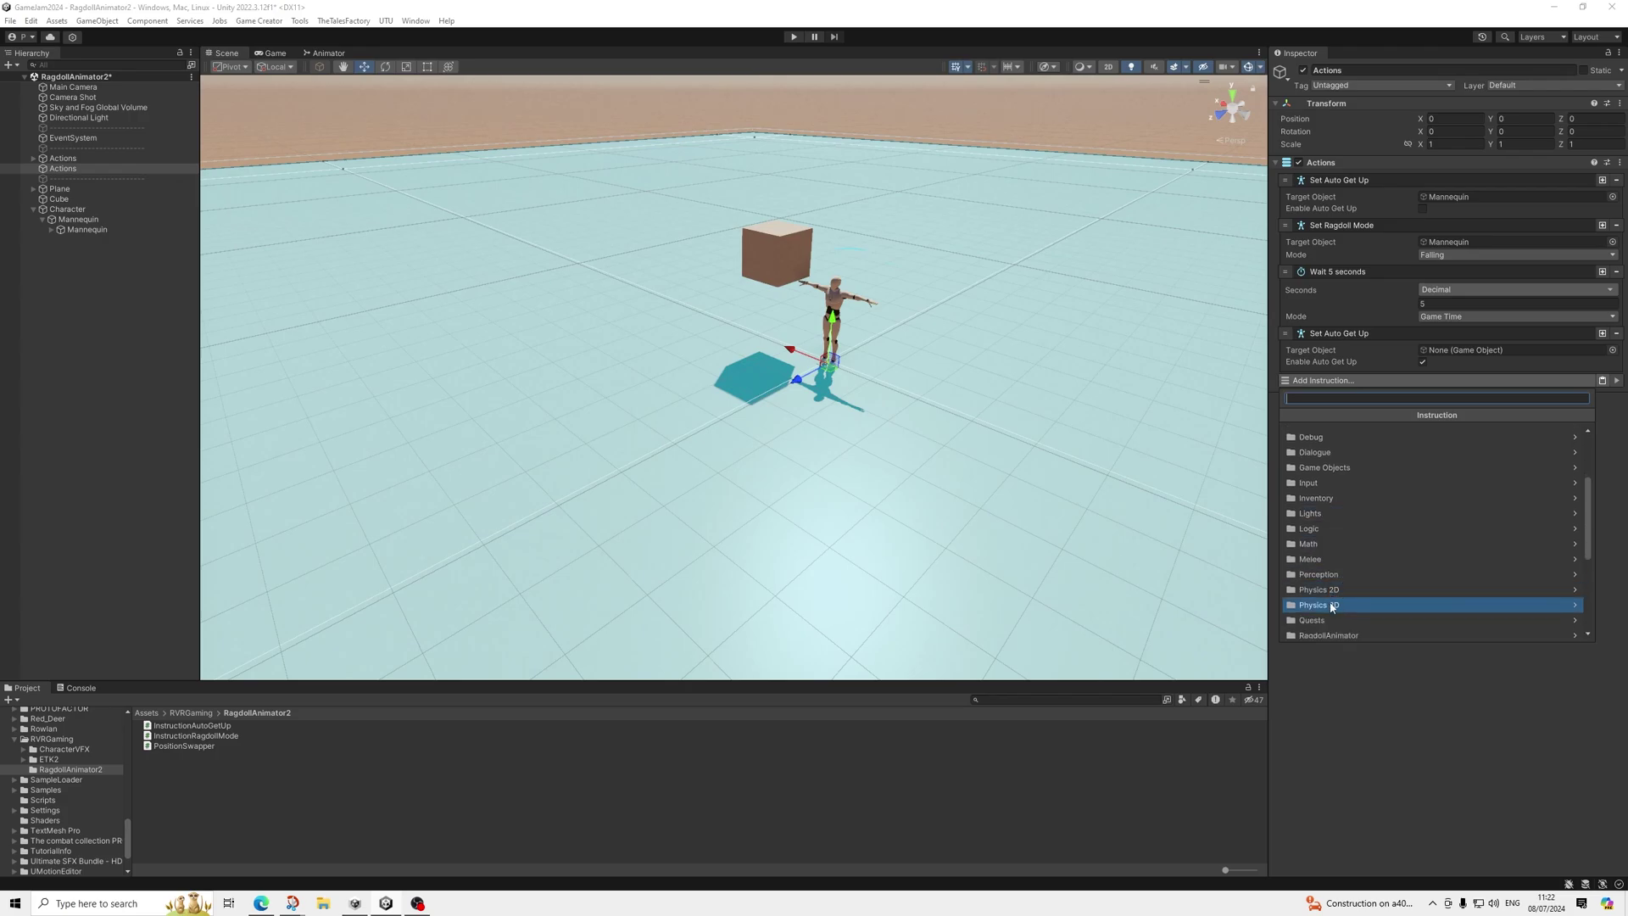
pyautogui.scroll(-2, 1335, 603)
pyautogui.click(1334, 606)
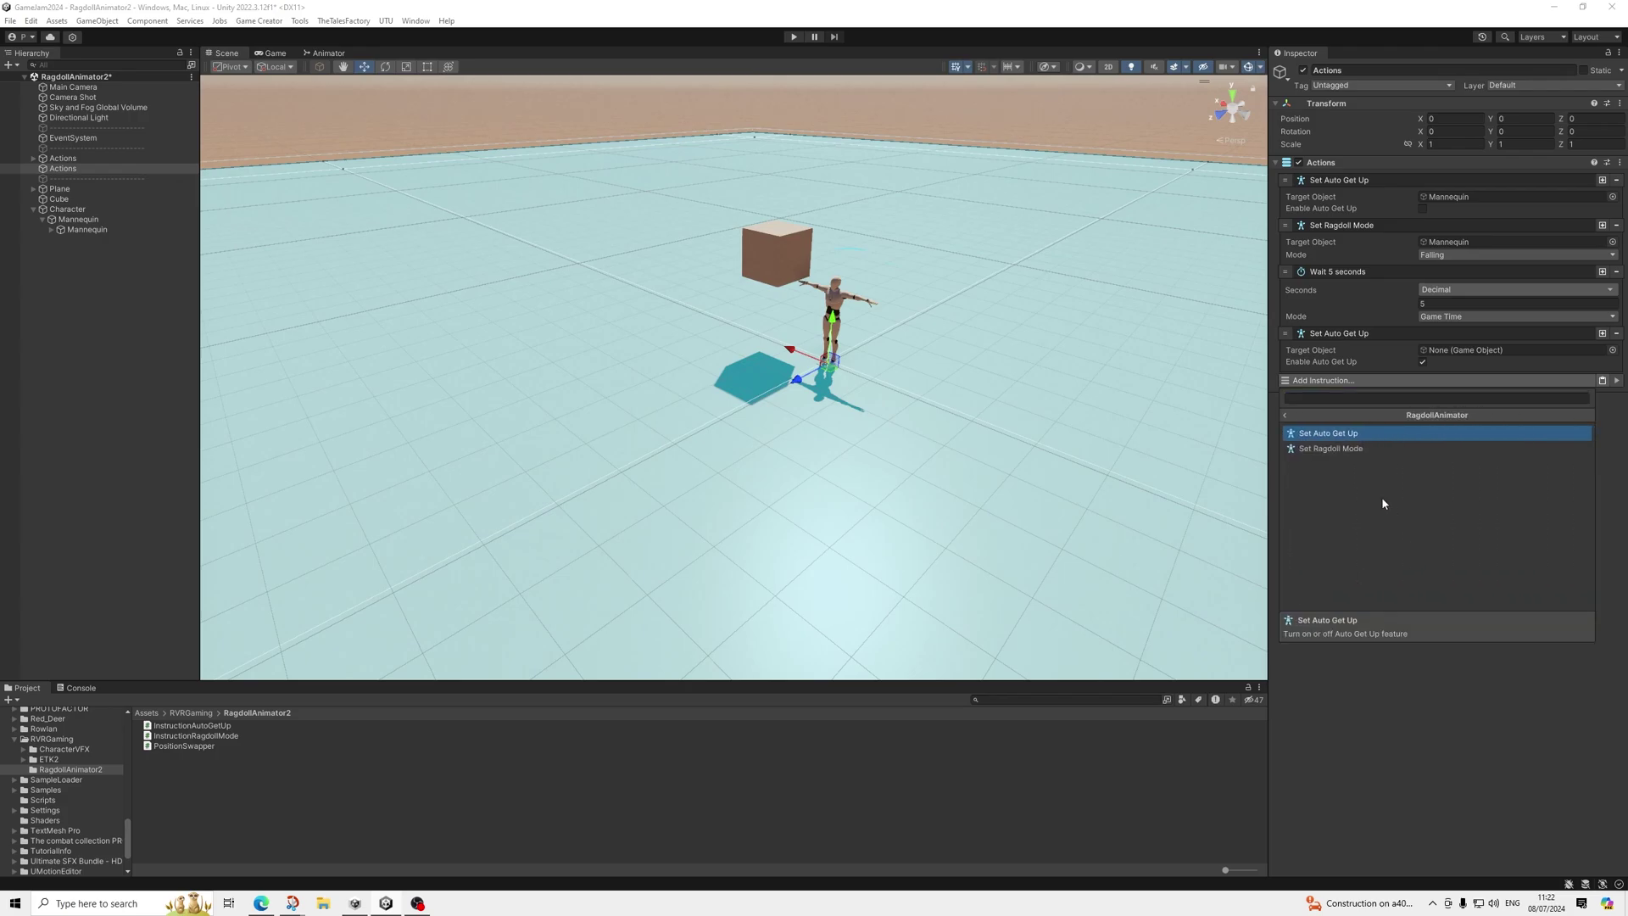
pyautogui.click(1344, 680)
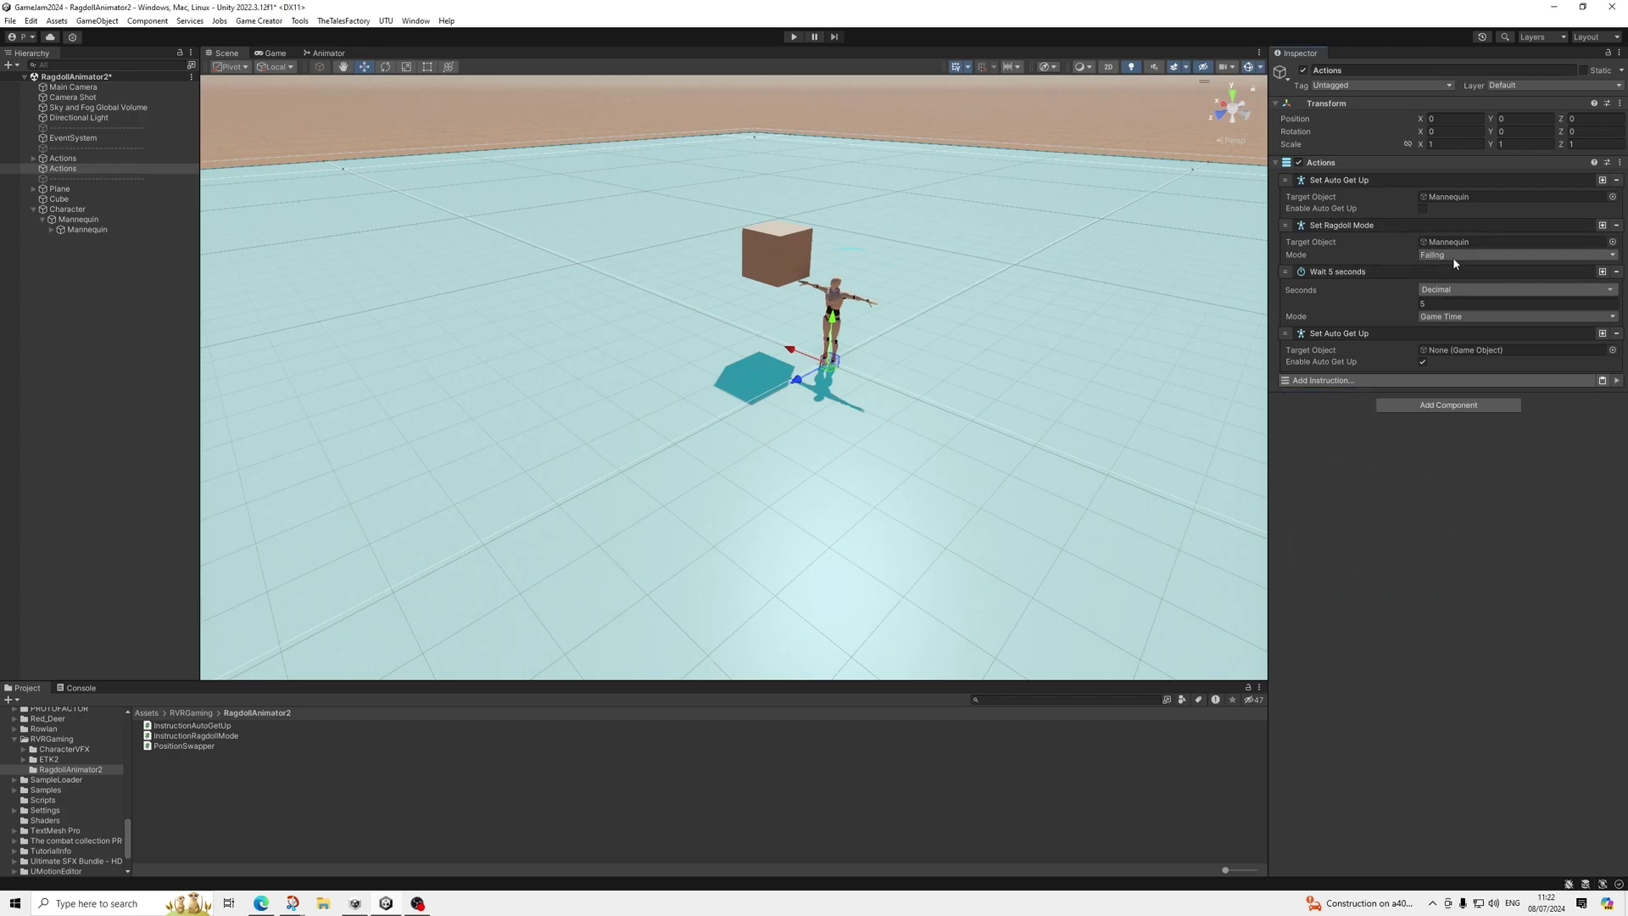
pyautogui.click(1456, 259)
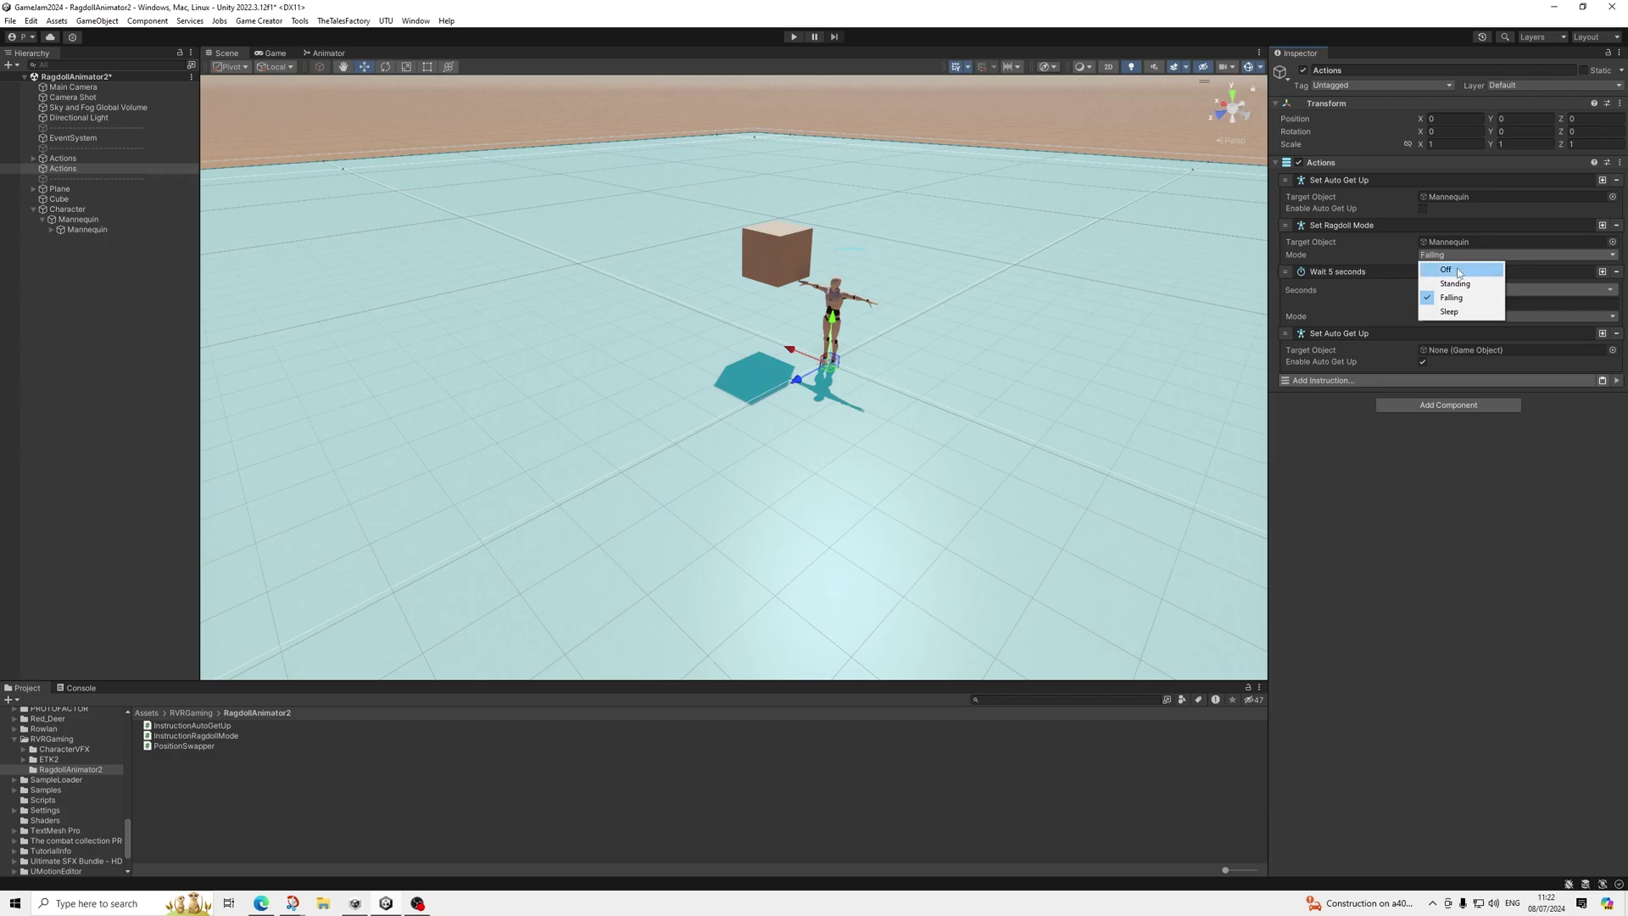
pyautogui.click(1391, 532)
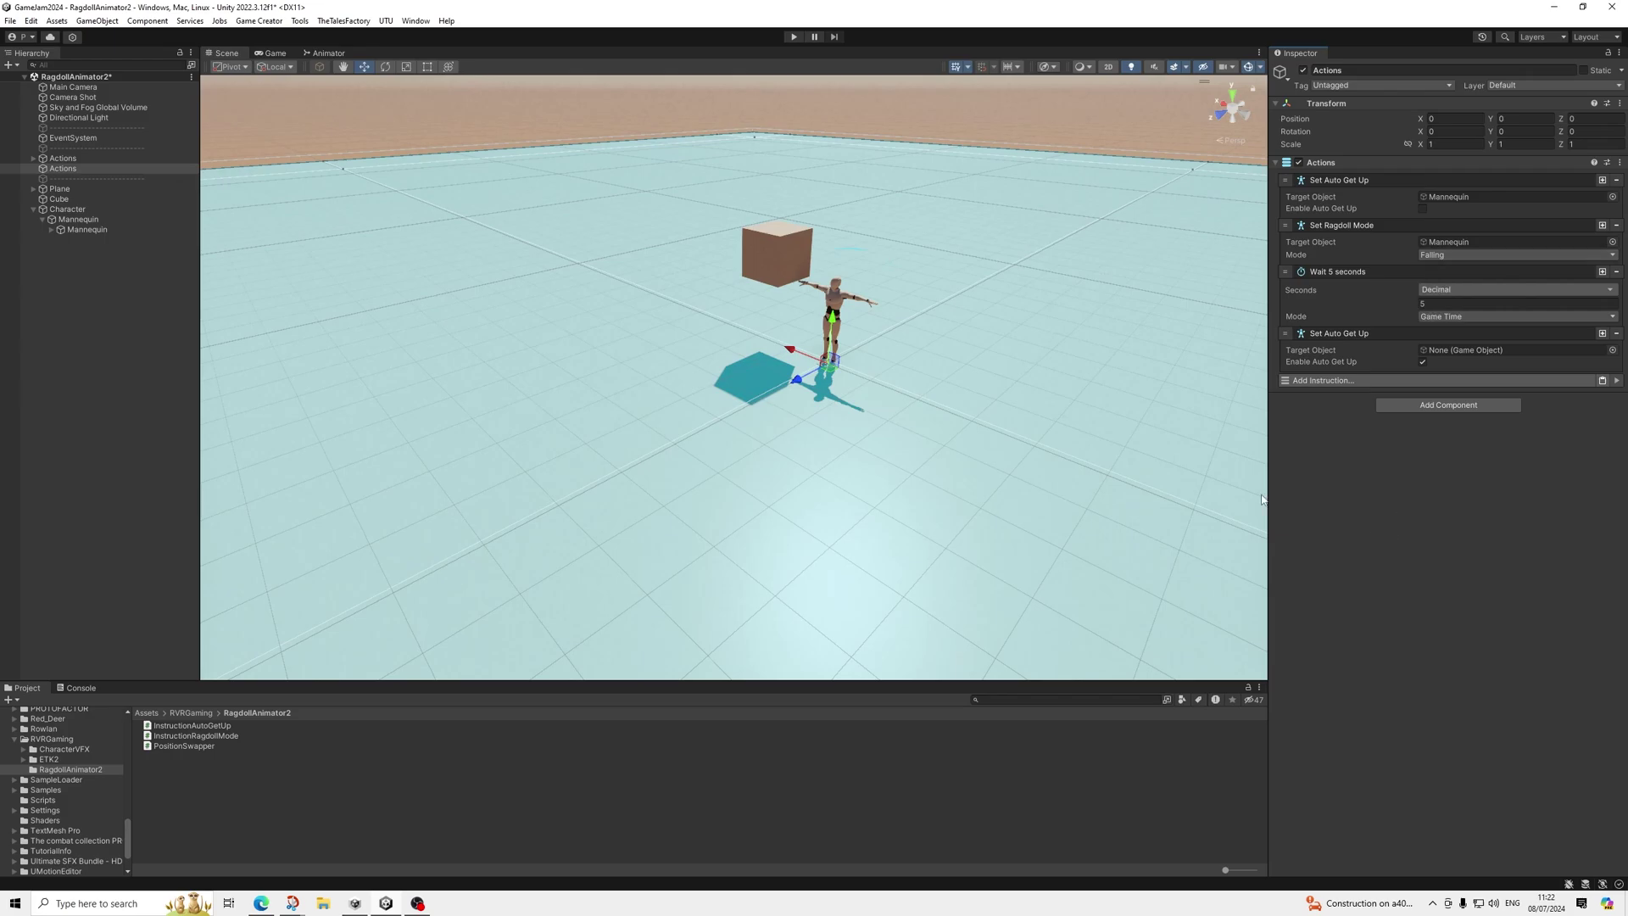
pyautogui.click(1534, 255)
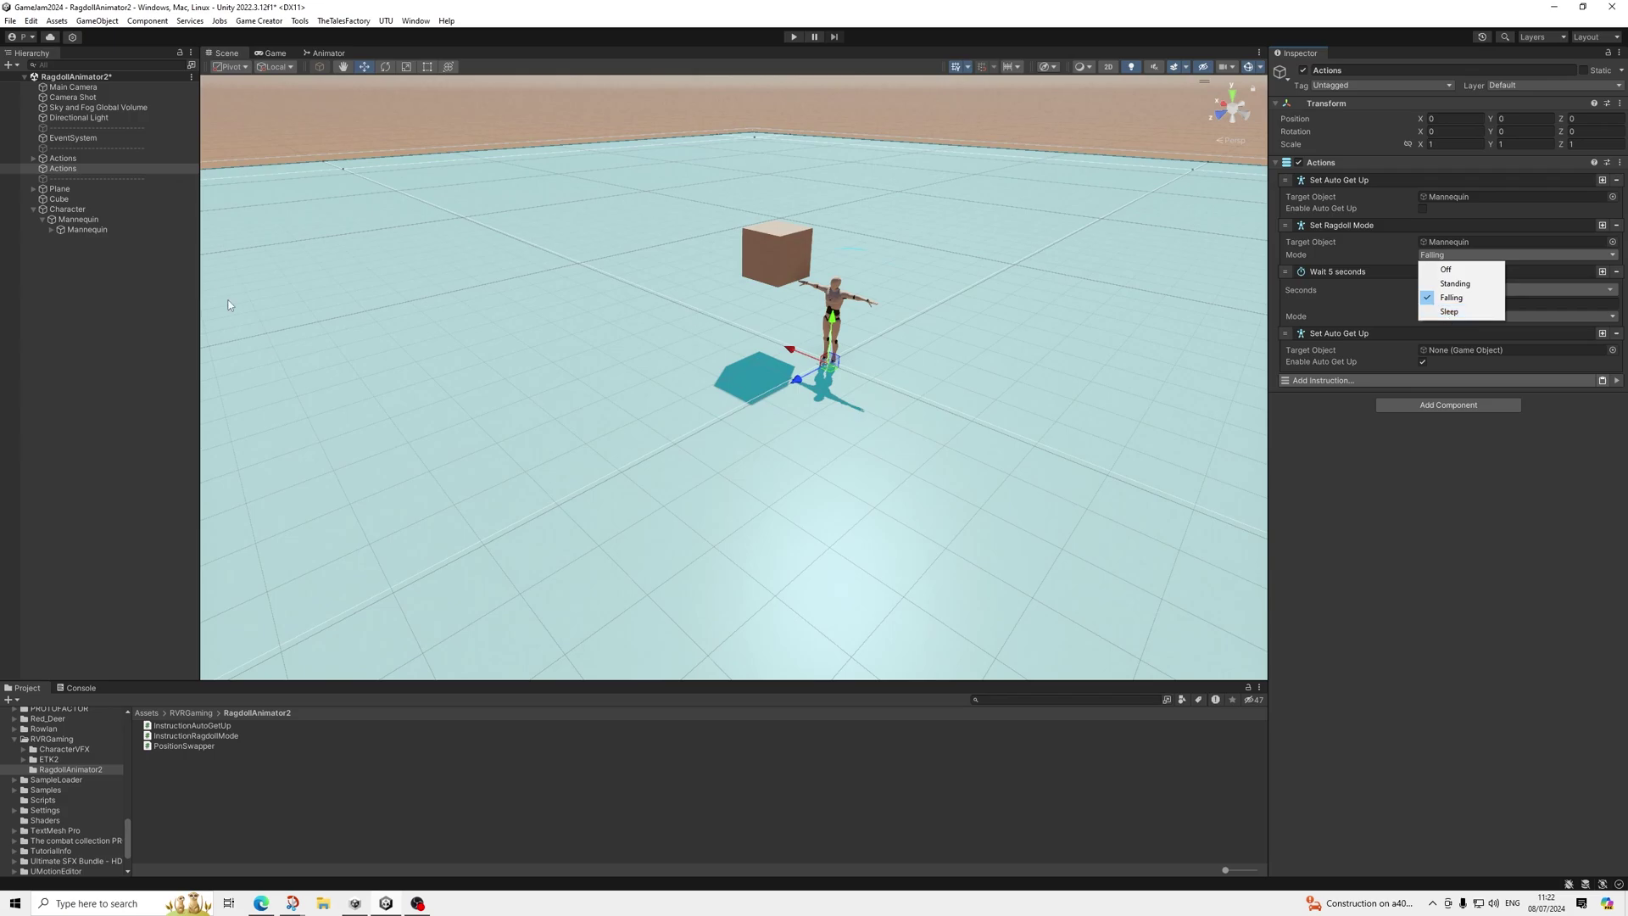
# Step: Inspect the Character and its two nested Mannequin objects, and return to the second Actions object's instructions
pyautogui.click(81, 230)
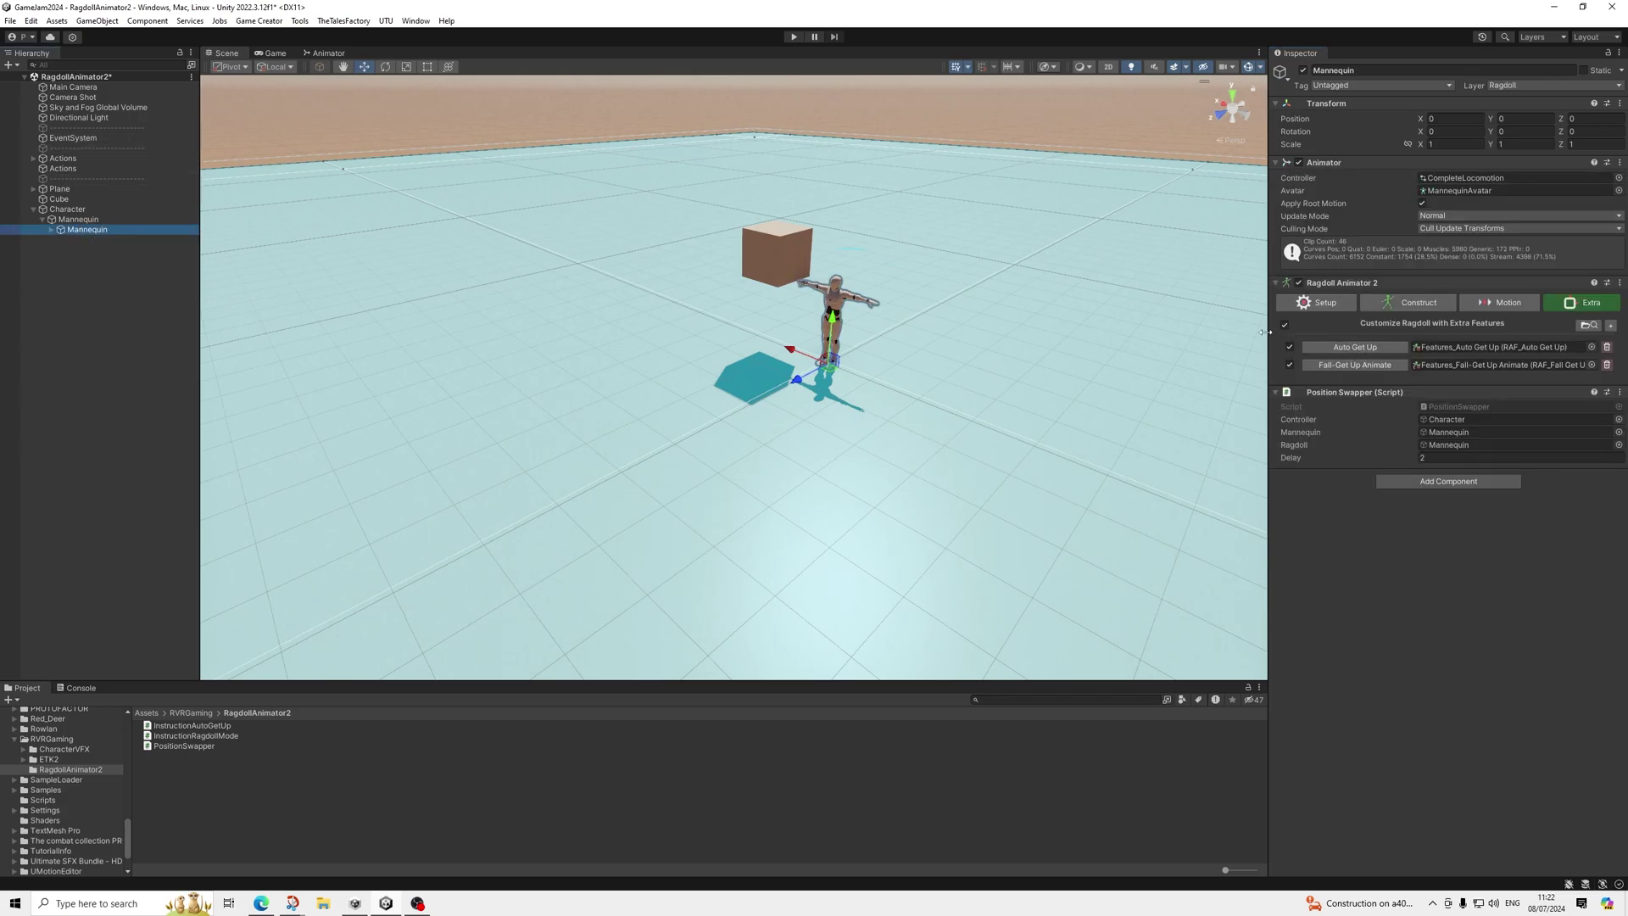
pyautogui.click(92, 222)
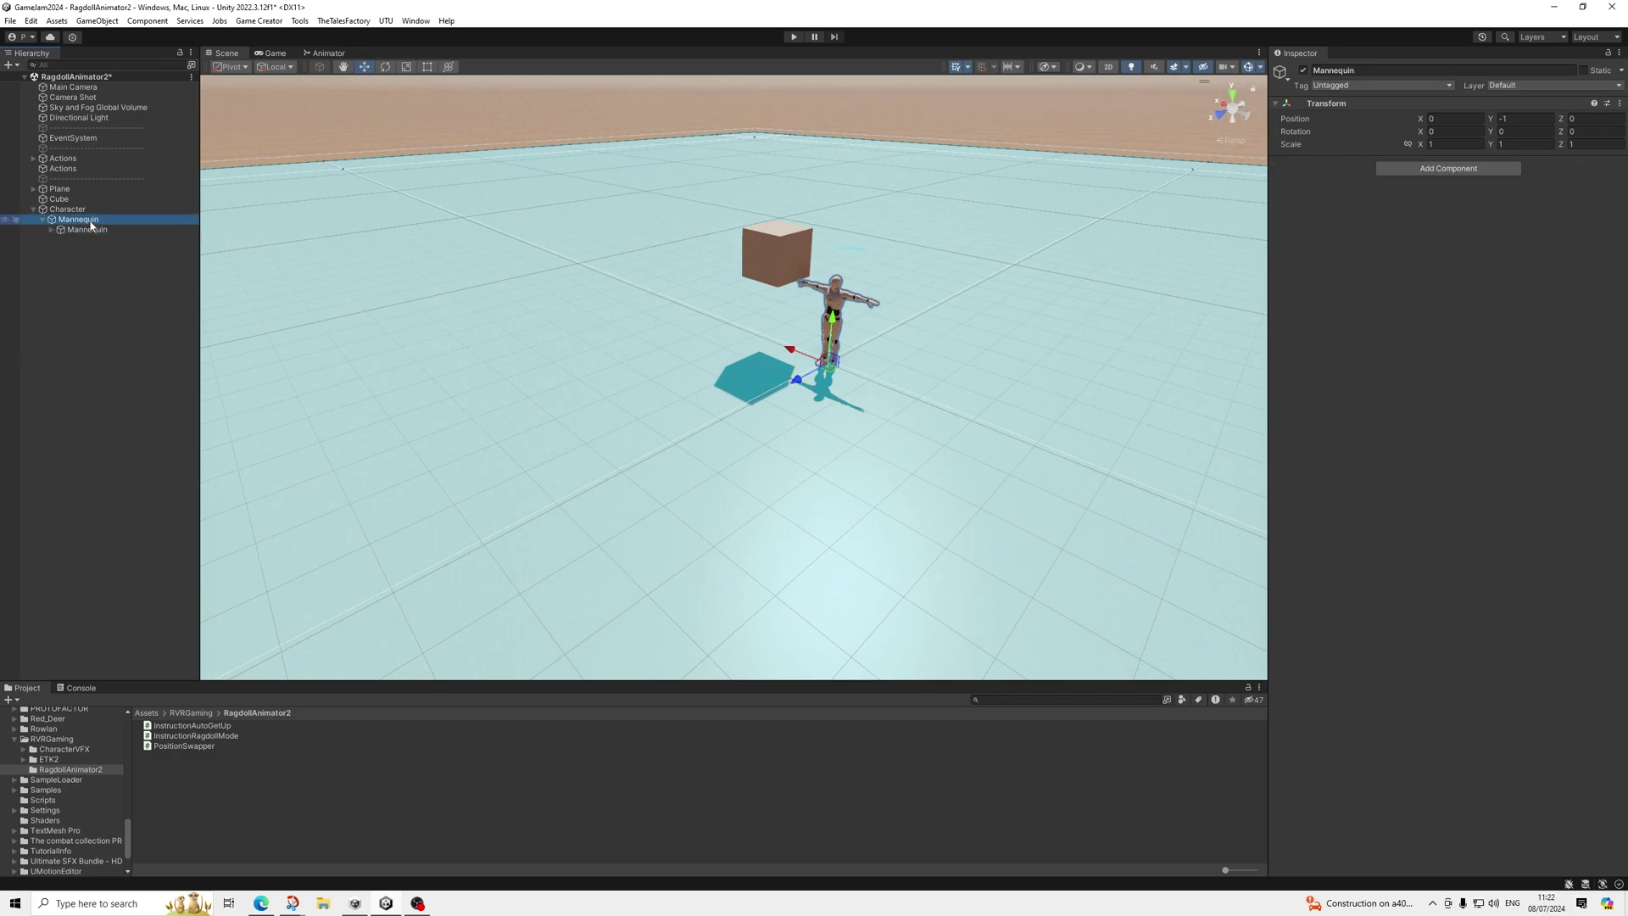
pyautogui.click(83, 211)
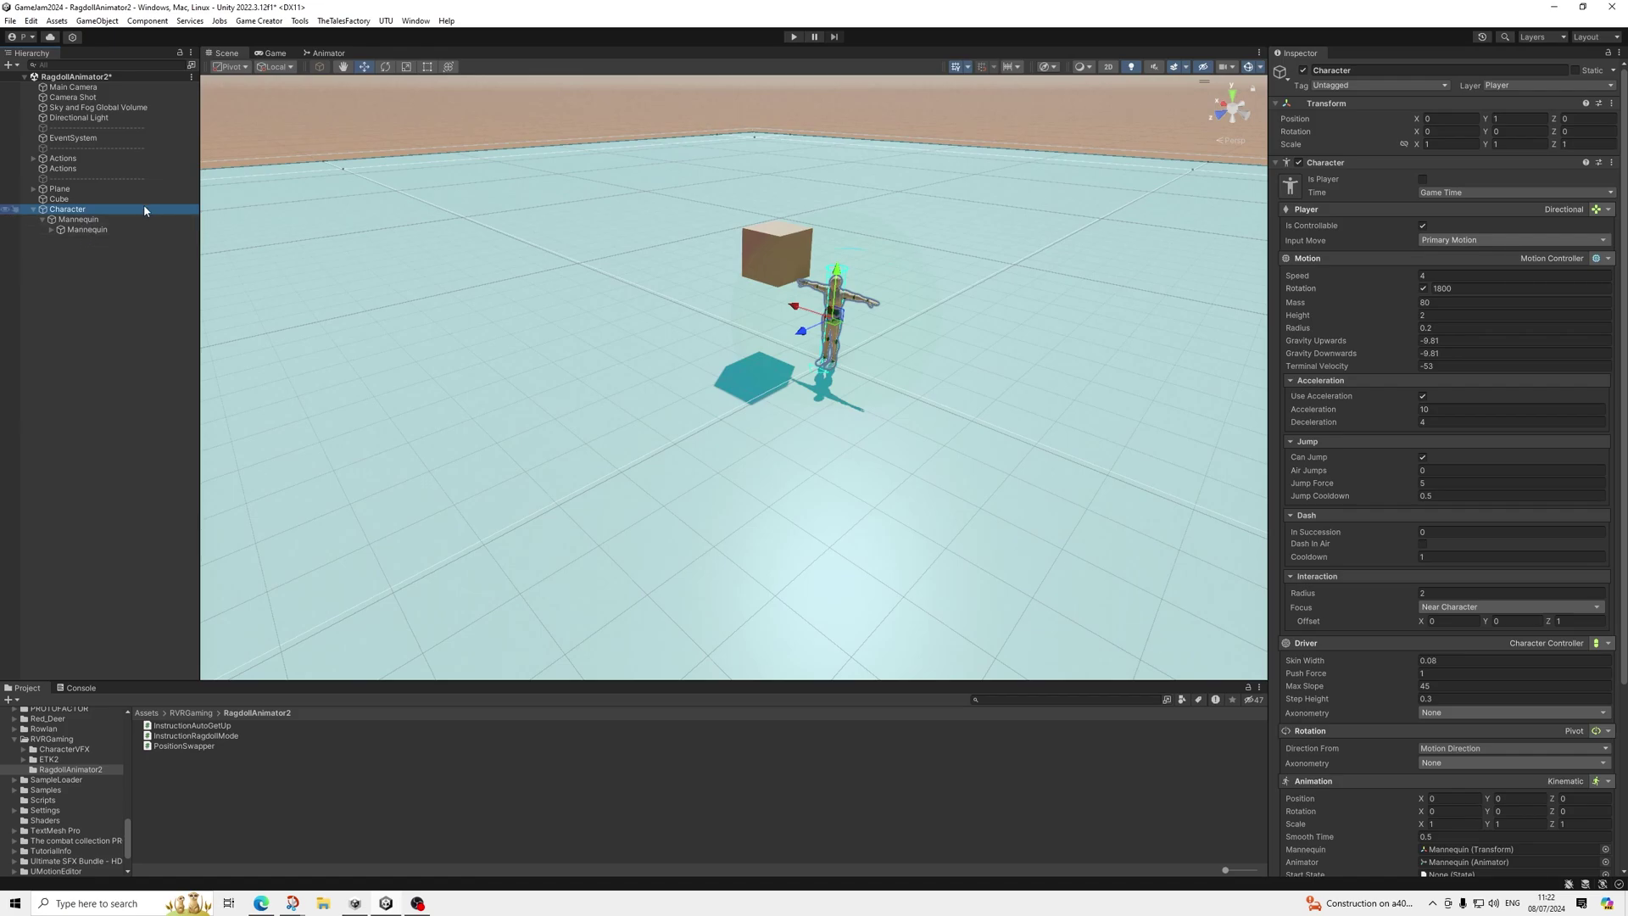
pyautogui.click(118, 230)
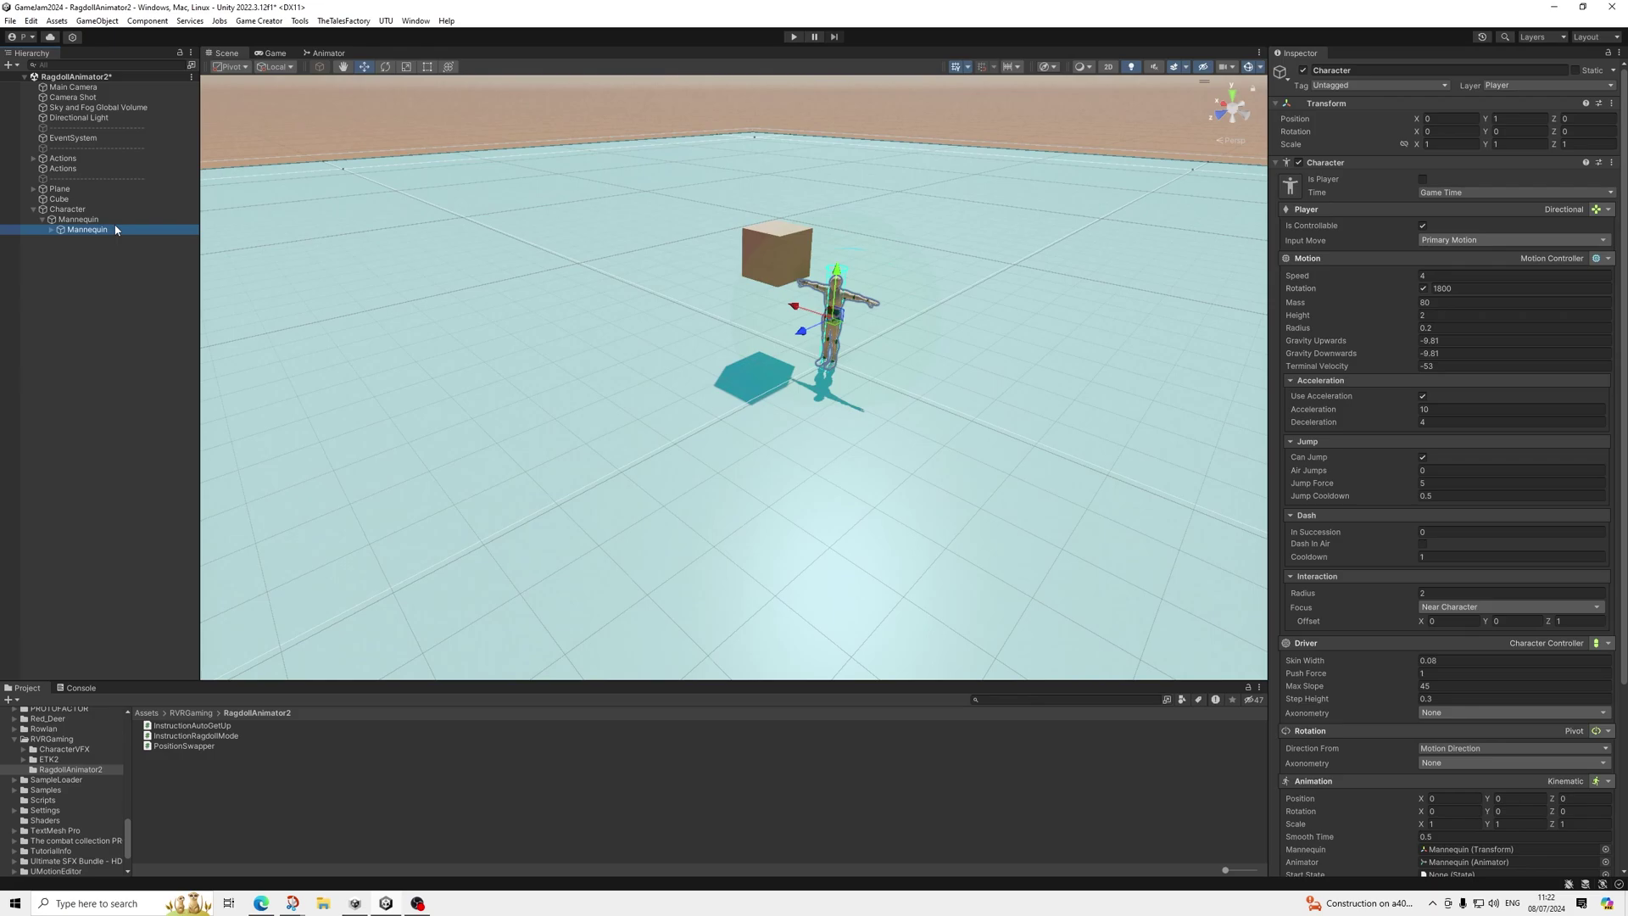
pyautogui.click(144, 168)
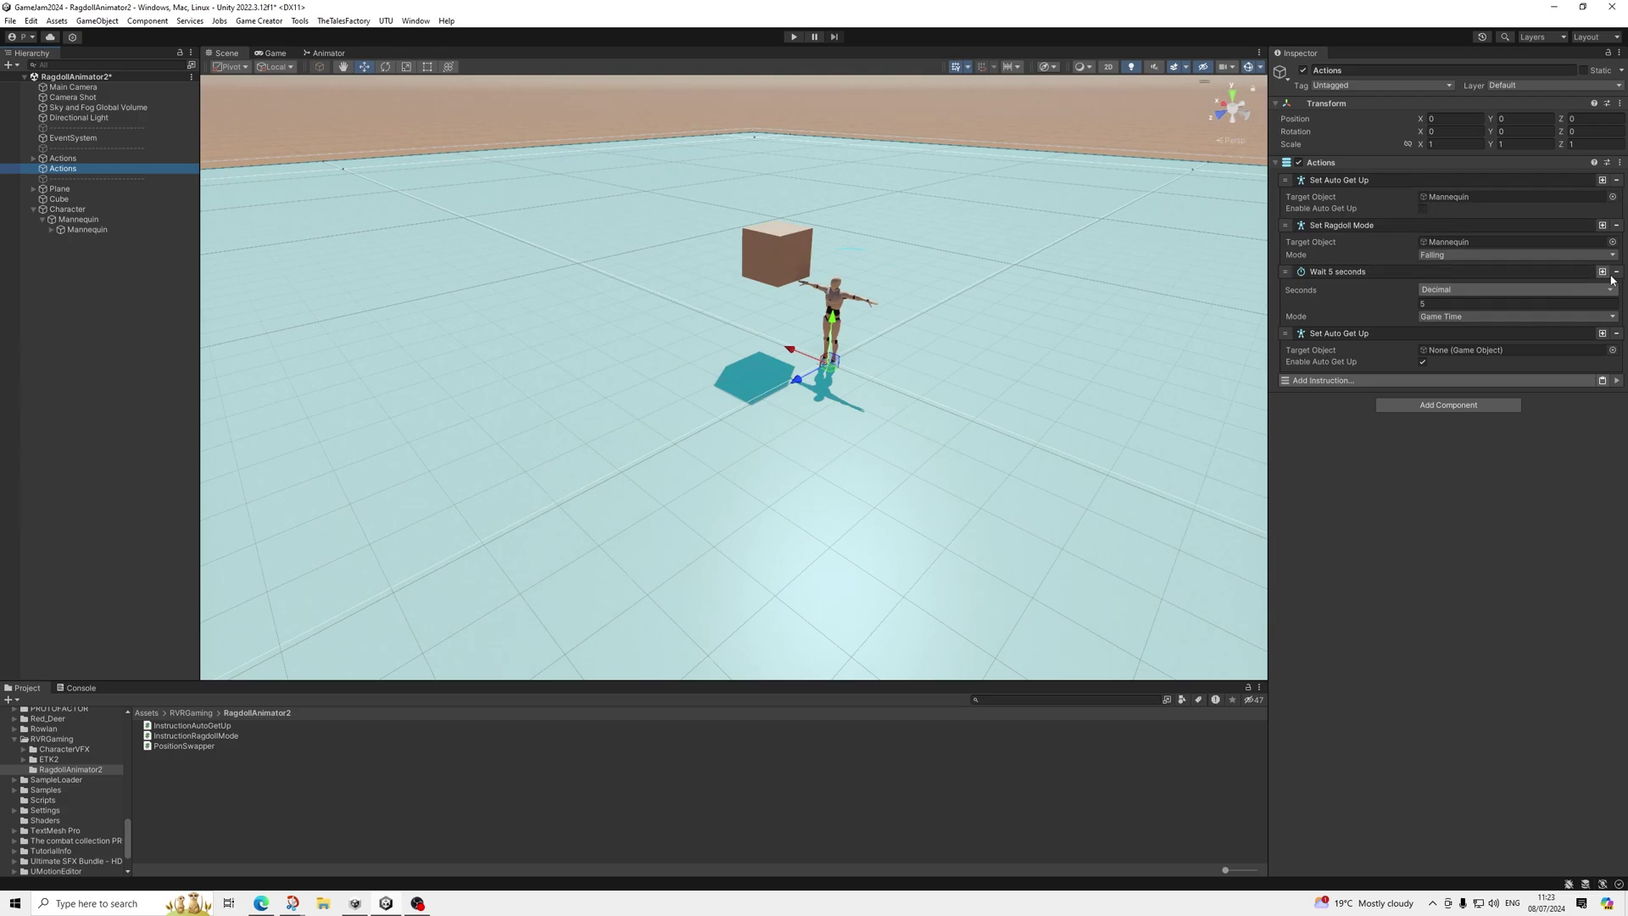
# Step: Enter play mode and duplicate the second Actions object
pyautogui.click(794, 37)
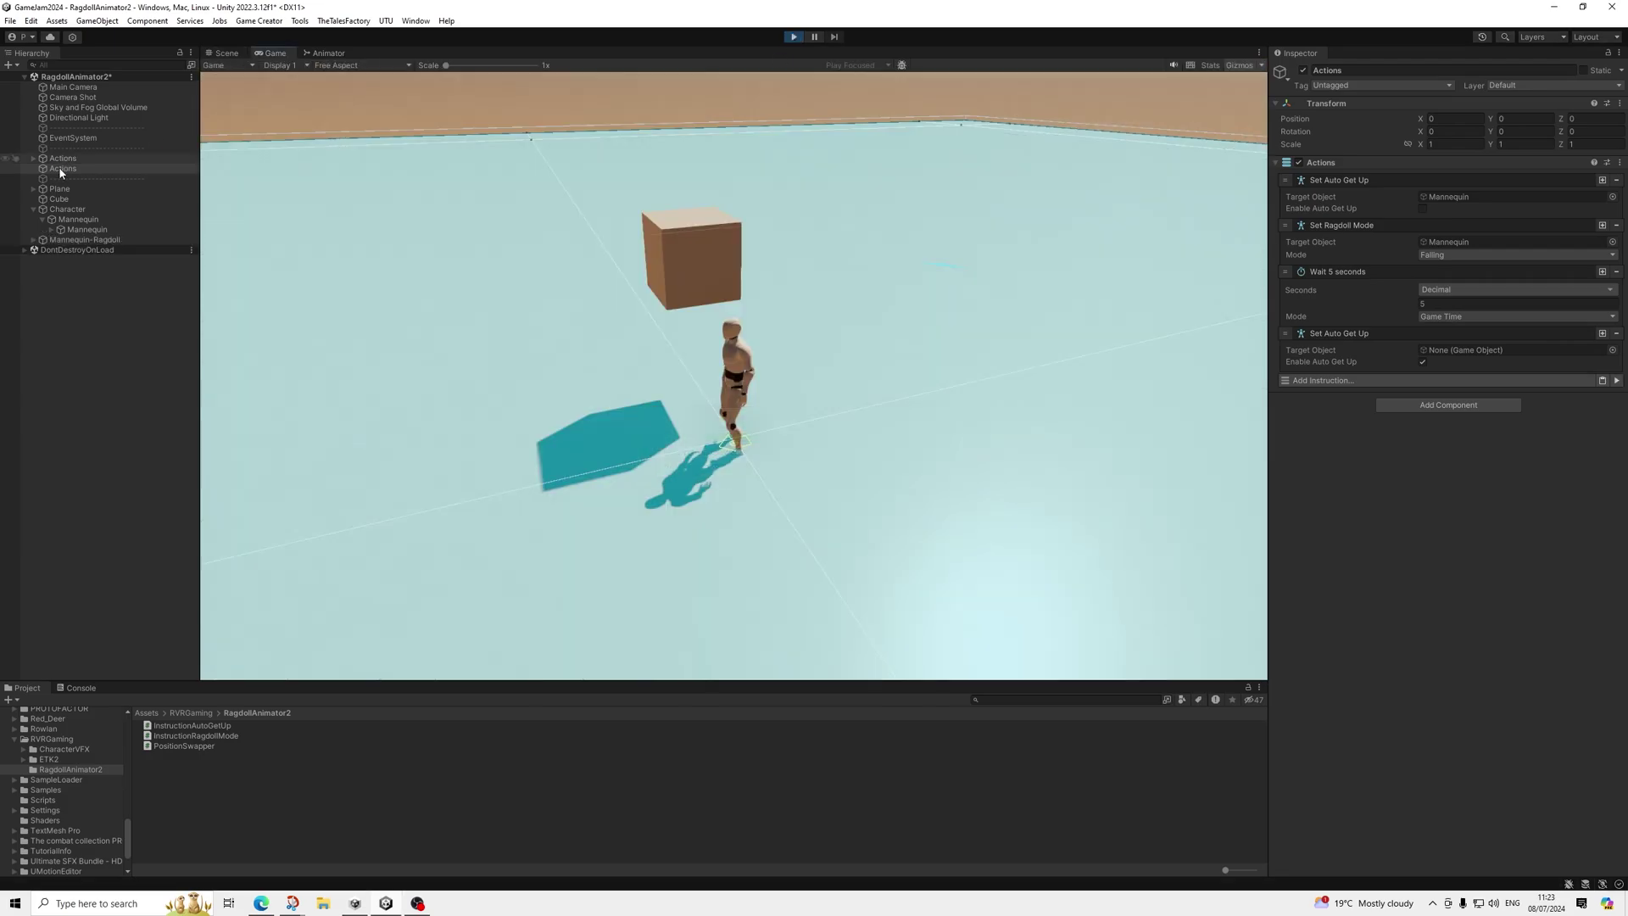
pyautogui.rightClick(59, 168)
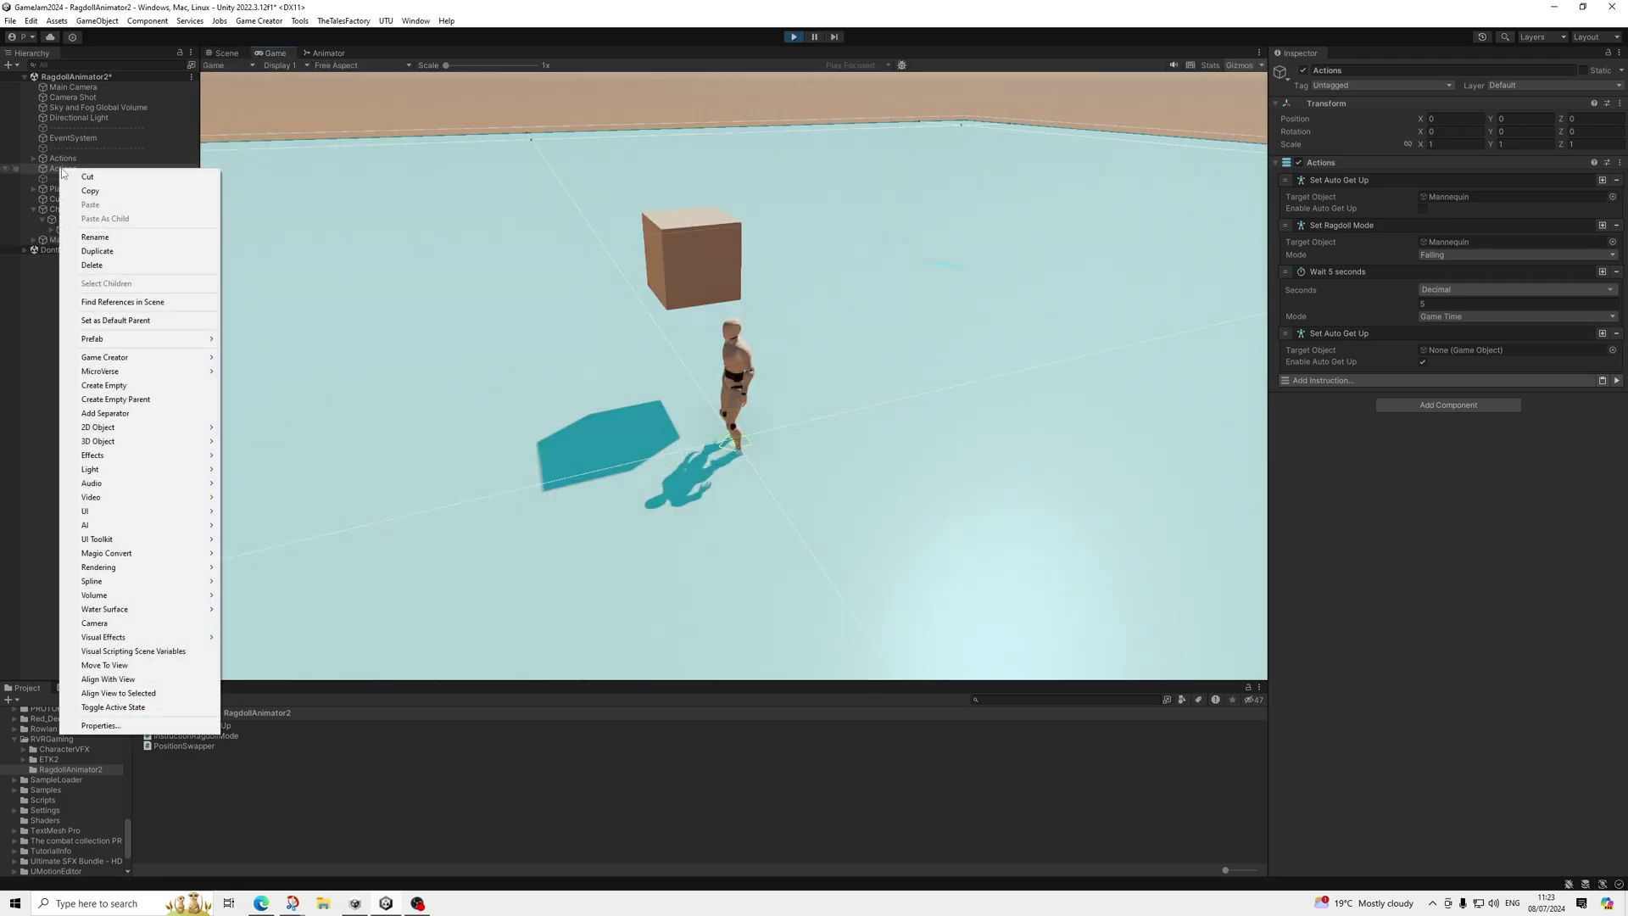
pyautogui.click(98, 252)
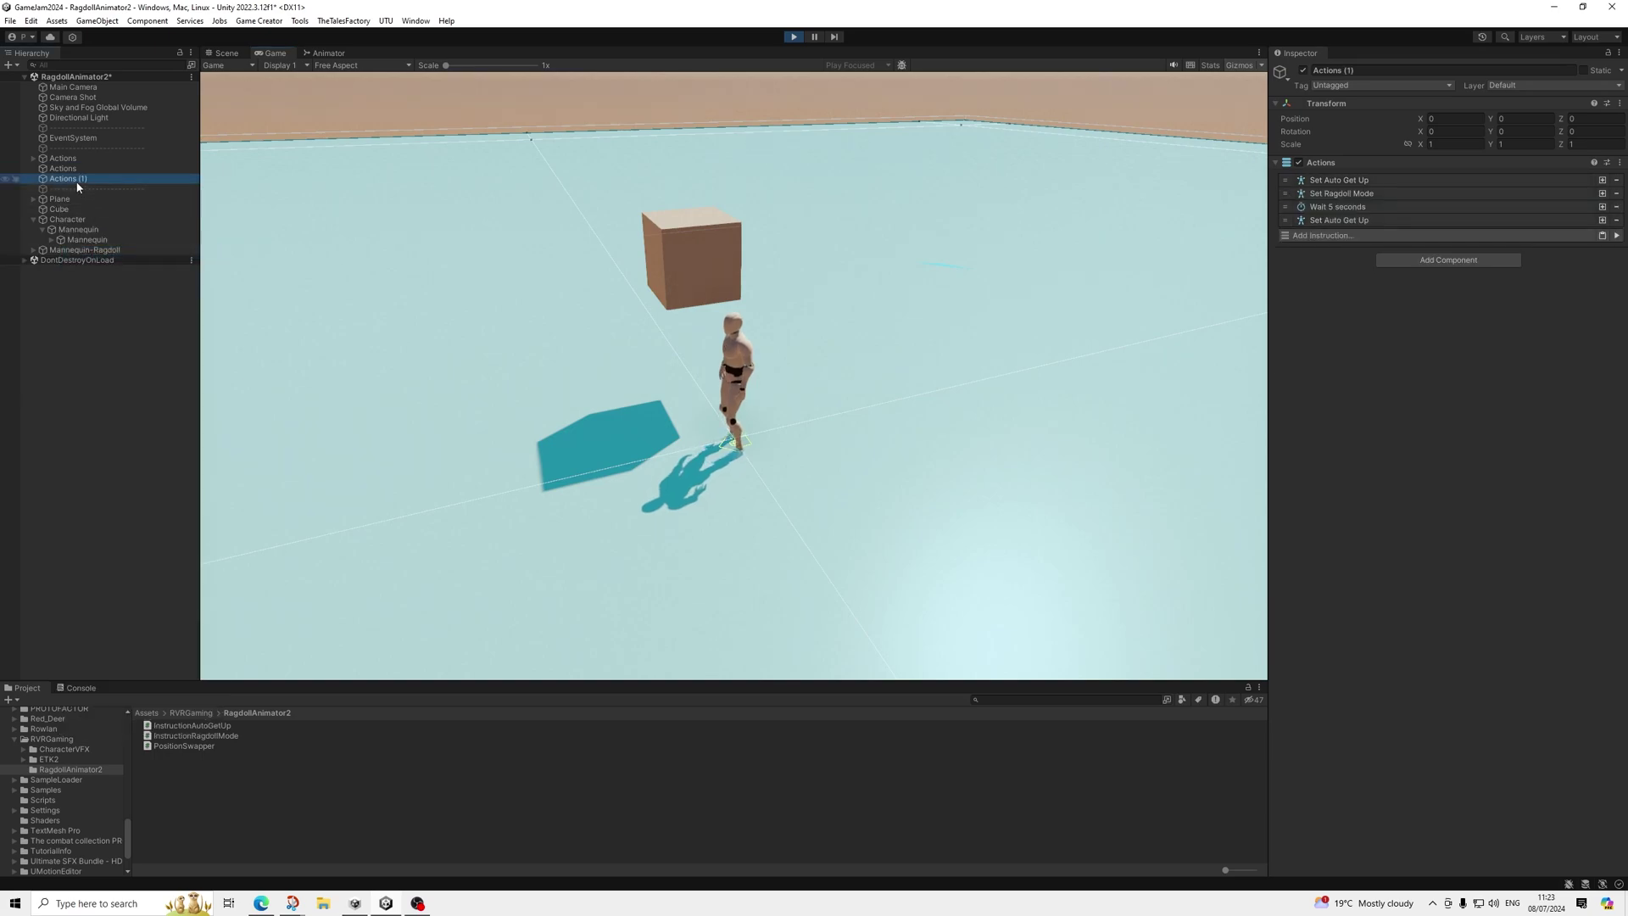
# Step: Remove both Set Auto Get Up instructions and the wait from Actions (1), and run its remaining Set Ragdoll Mode instruction in Falling mode
pyautogui.click(1337, 219)
pyautogui.click(1338, 206)
pyautogui.click(1348, 194)
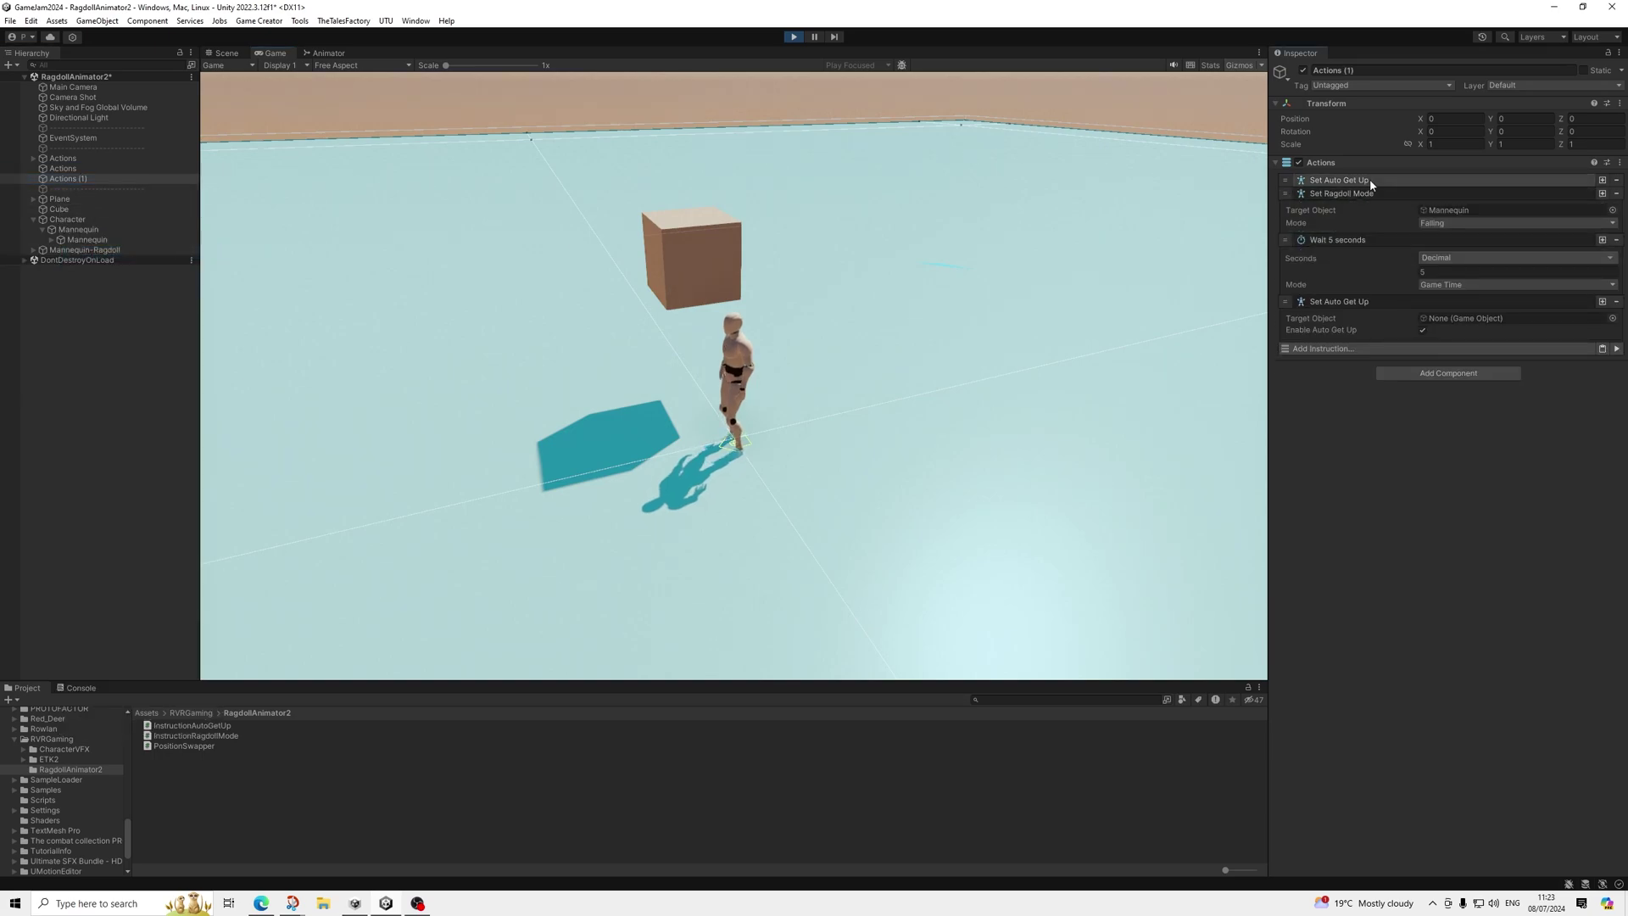
pyautogui.click(1370, 180)
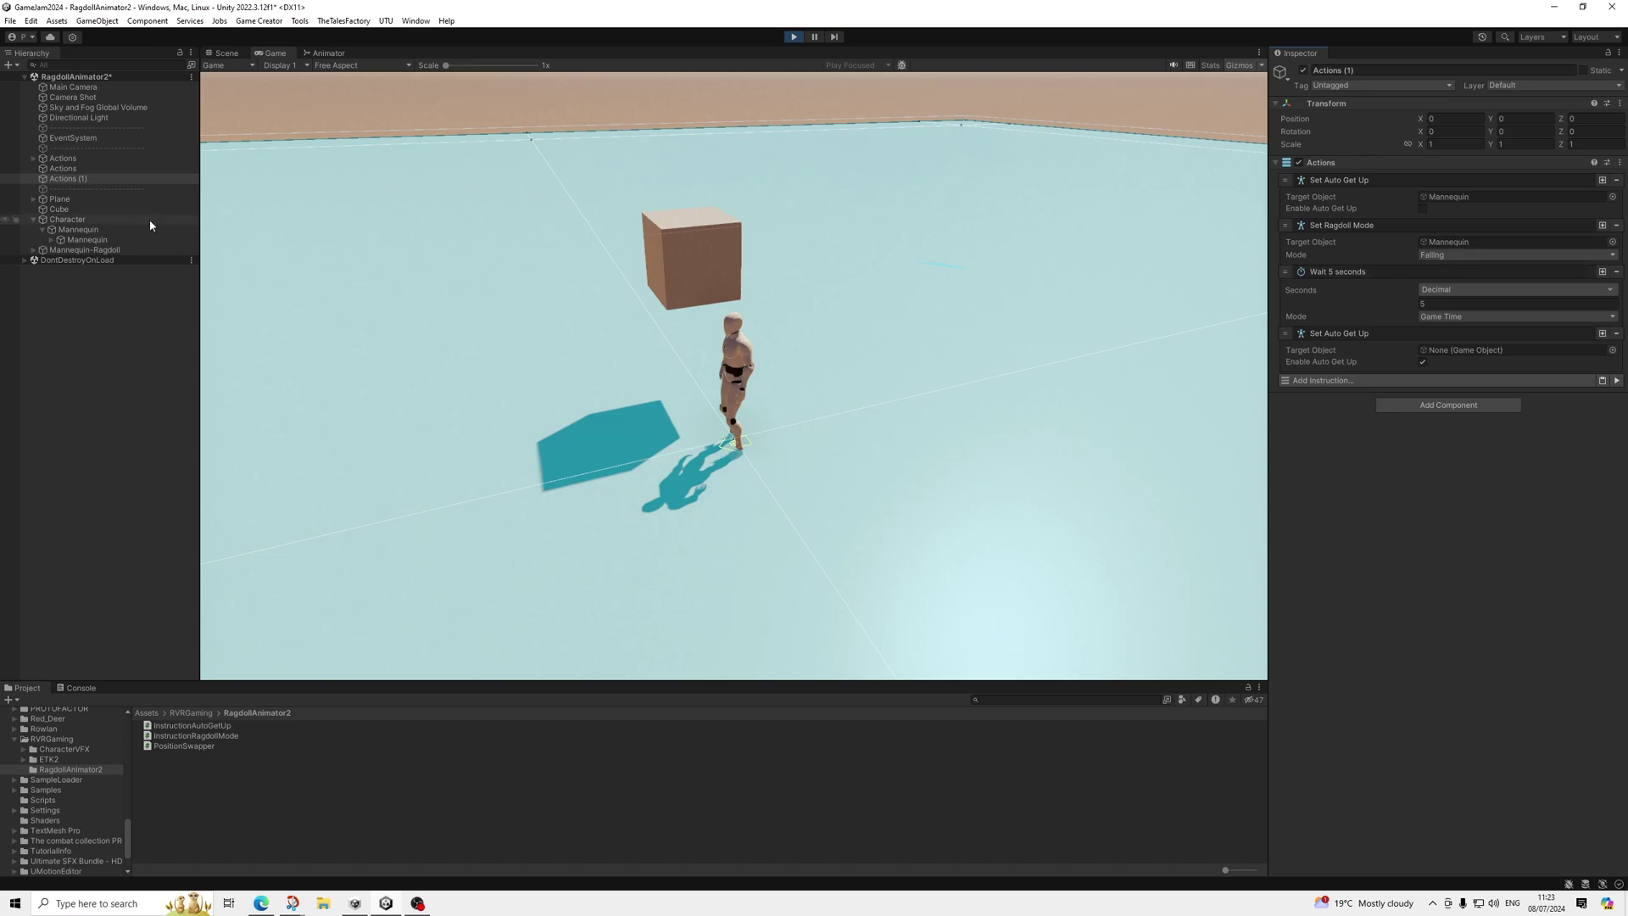
pyautogui.click(1616, 180)
pyautogui.click(1616, 226)
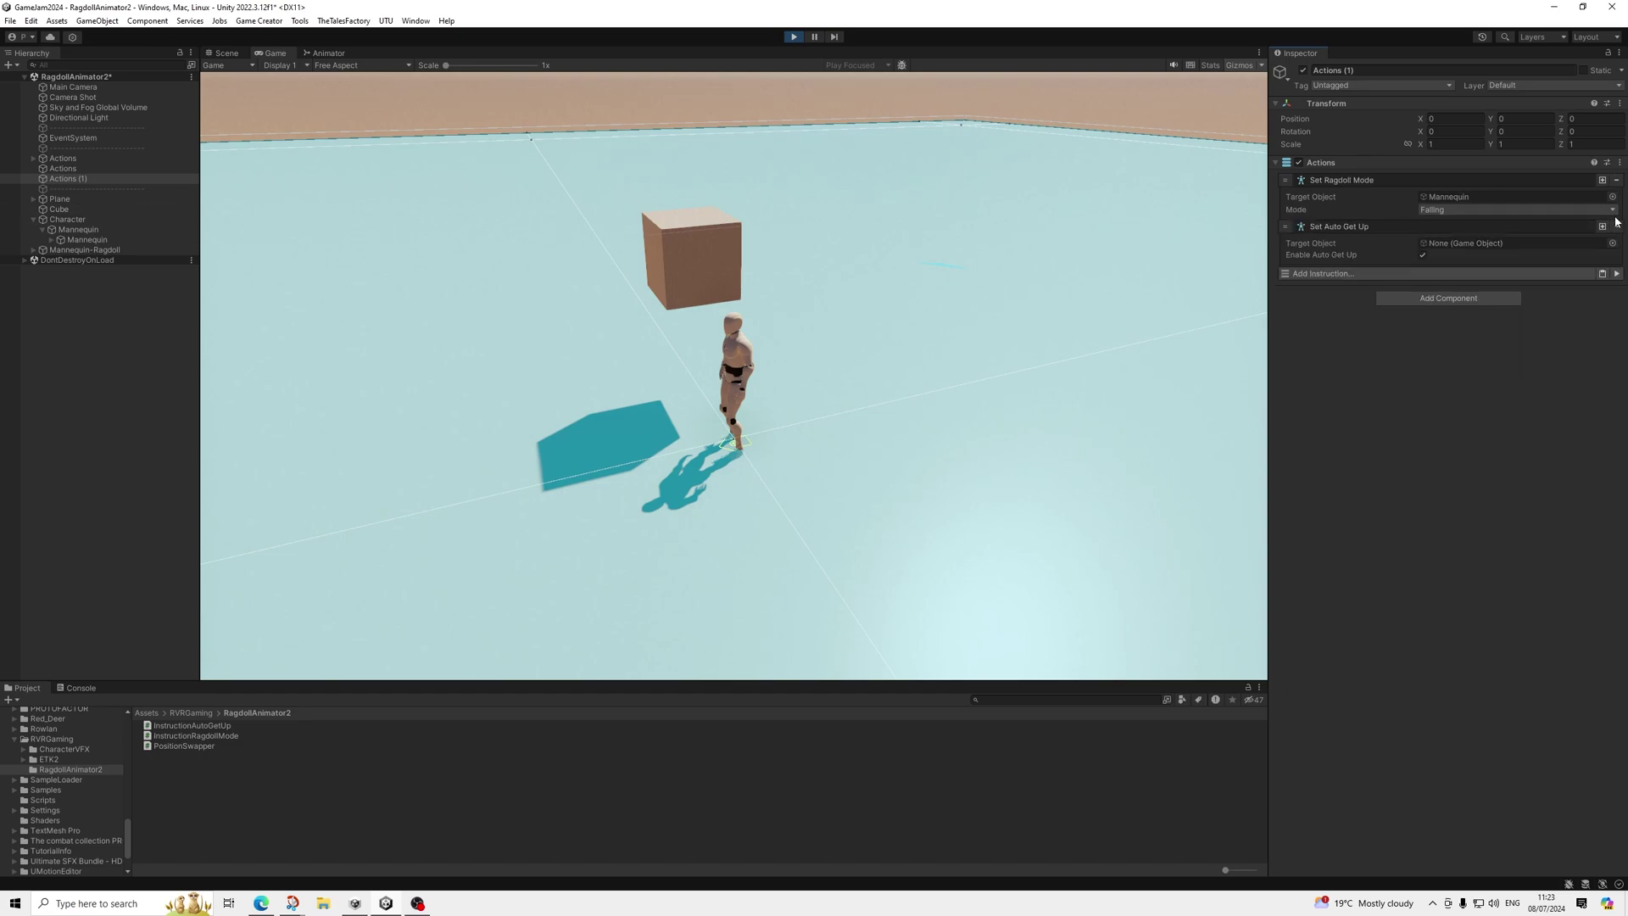
pyautogui.click(1616, 226)
pyautogui.click(1616, 229)
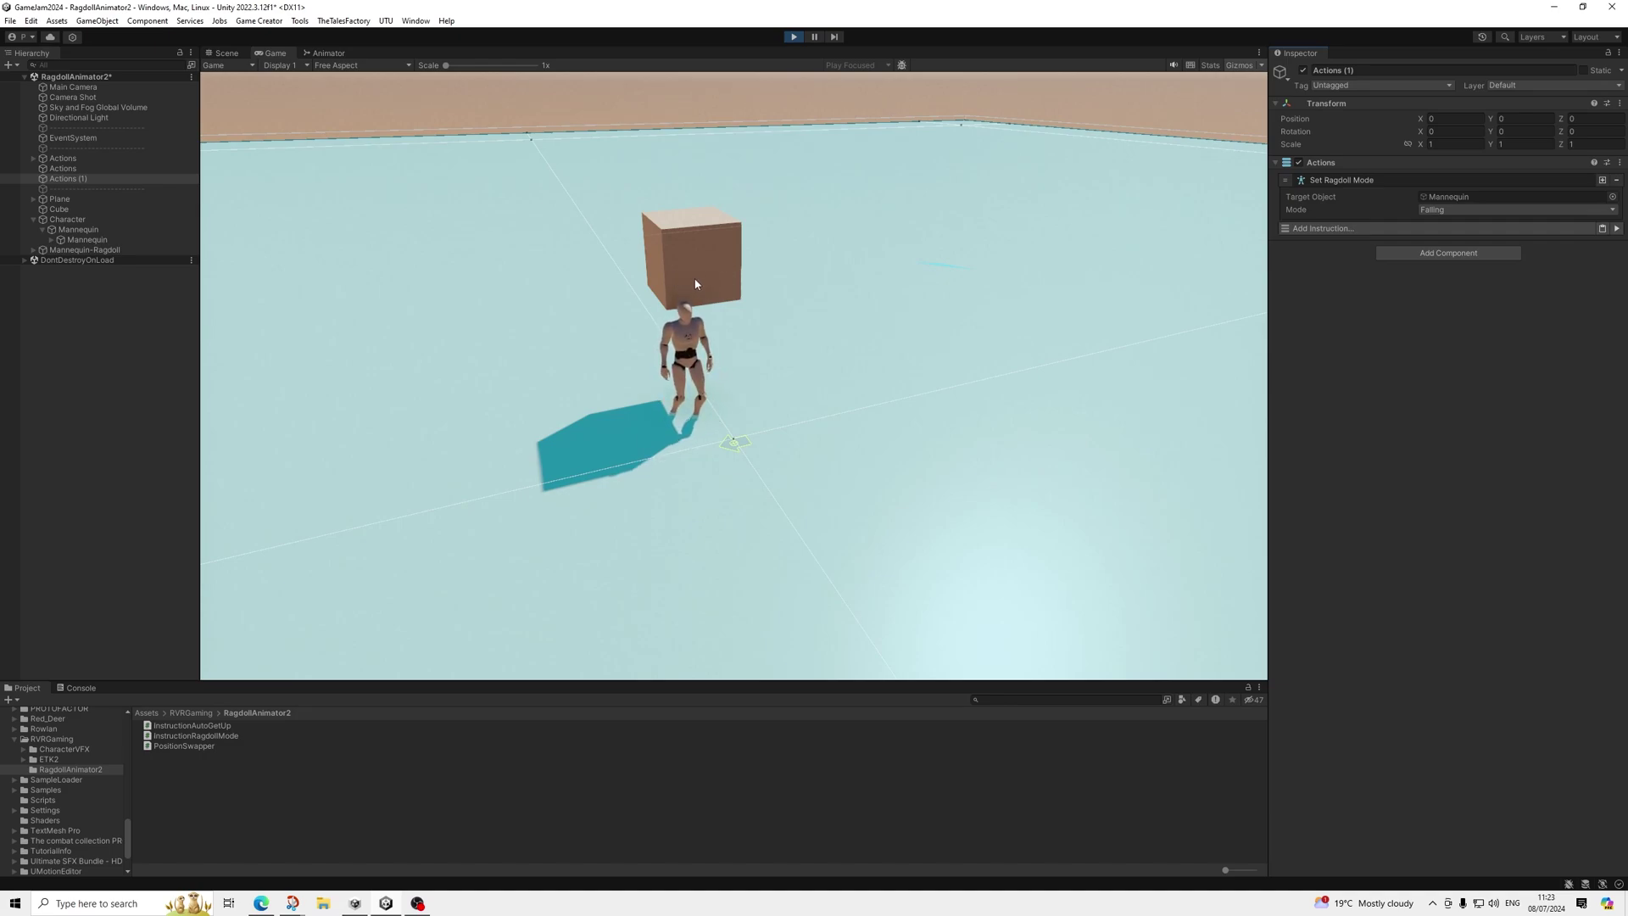
# Step: Move the Cube away from the character to about 7.46 on the X axis
pyautogui.click(59, 208)
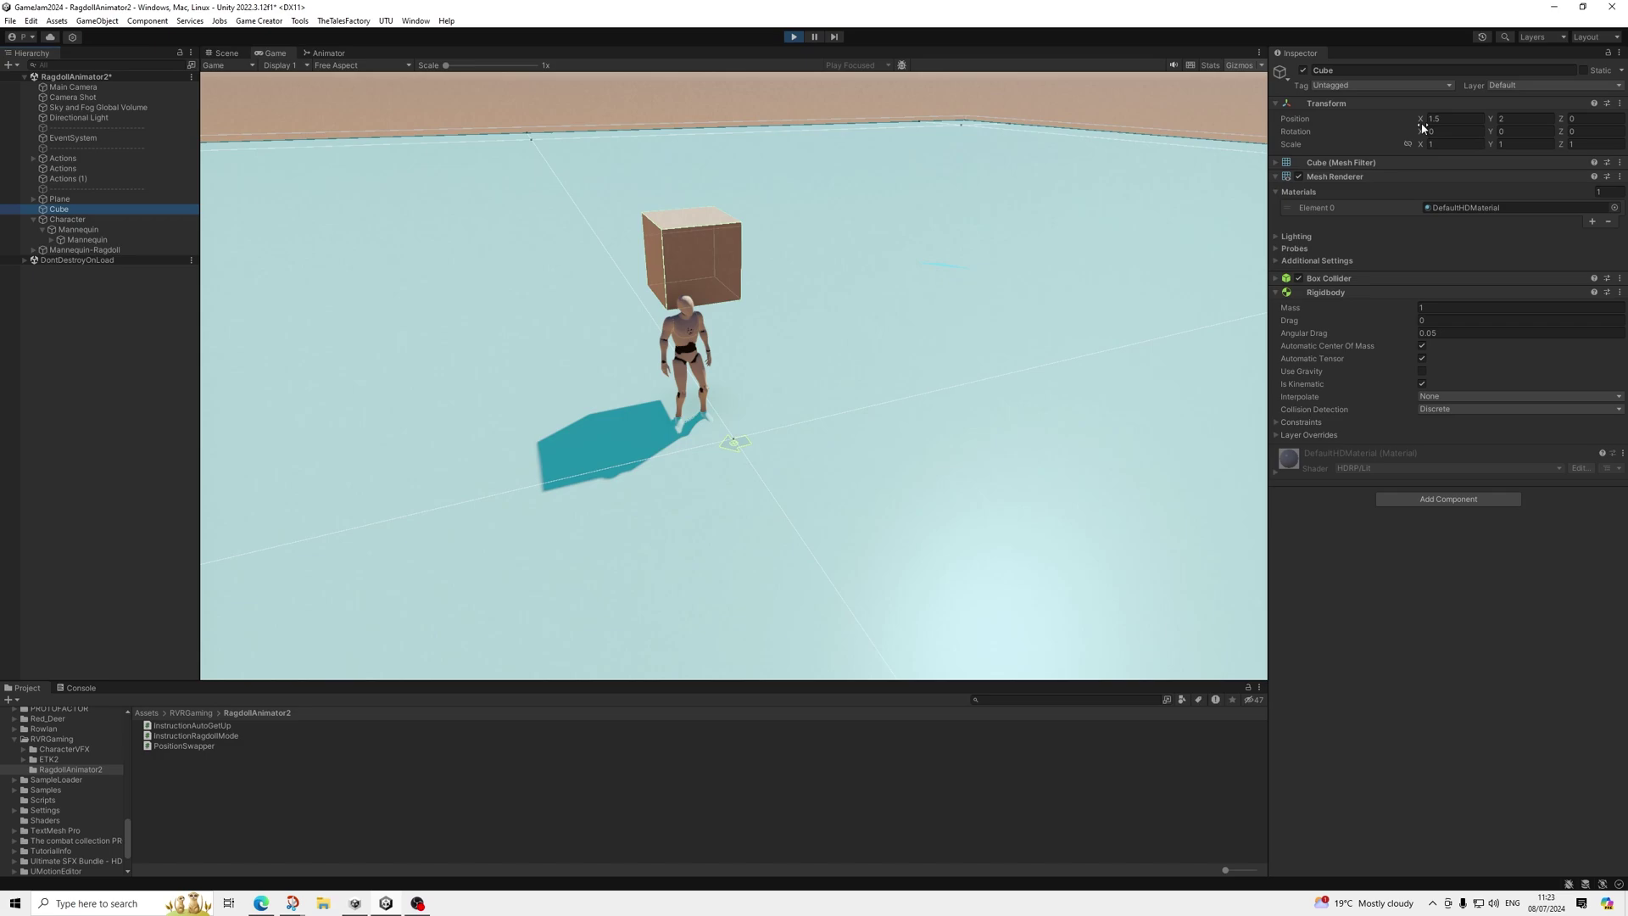
pyautogui.moveTo(1420, 119); pyautogui.dragTo(158, 316)
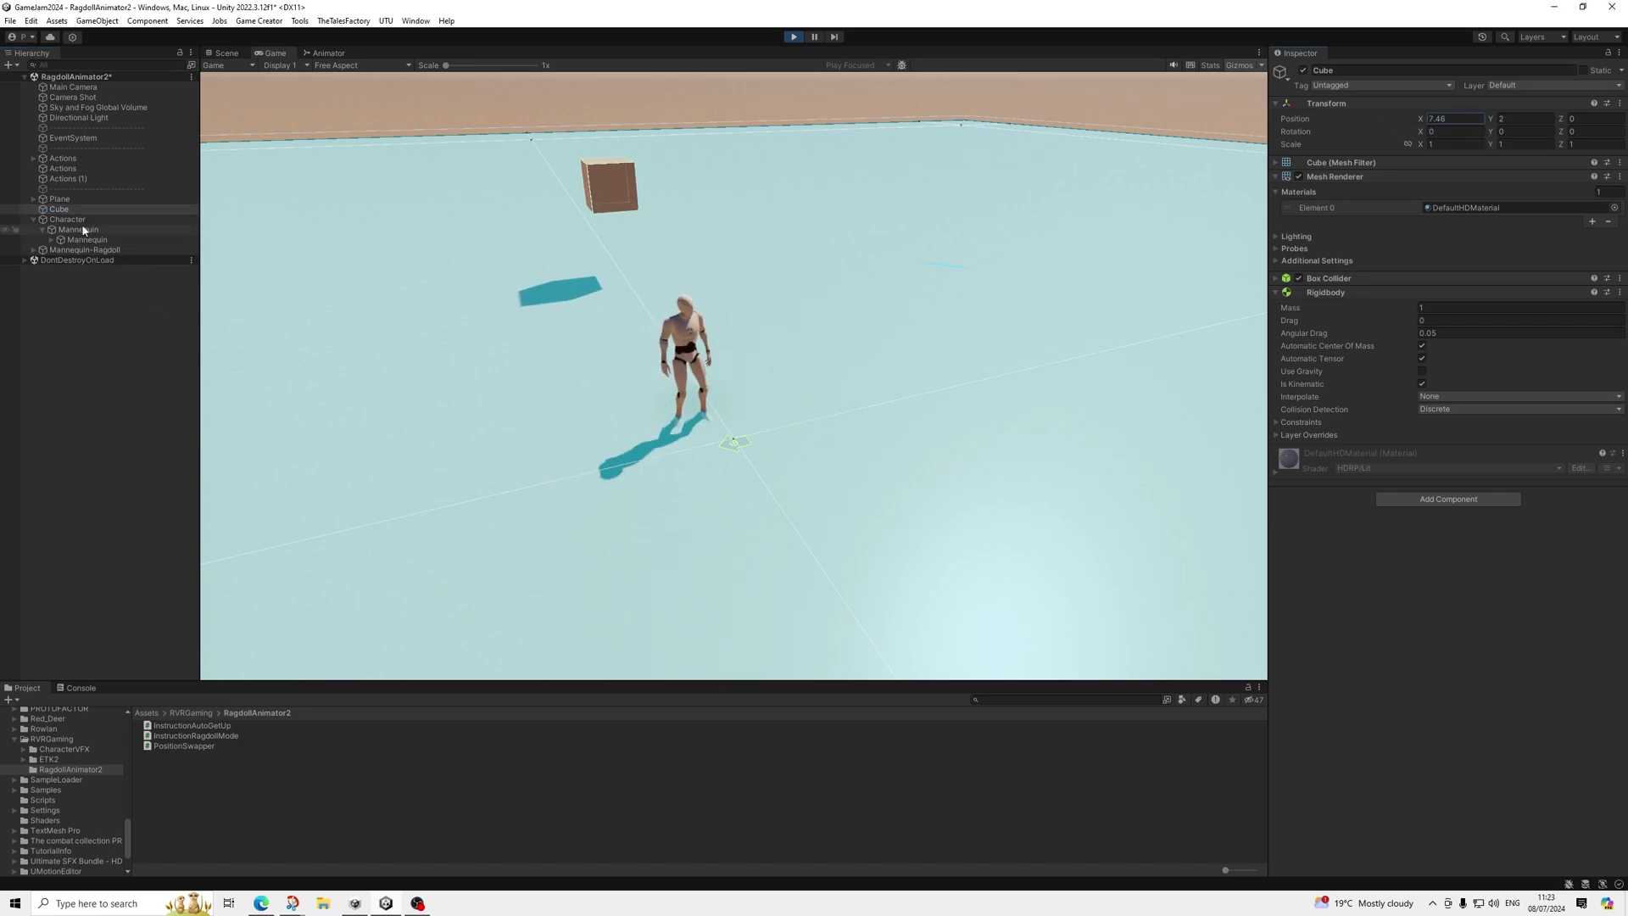
# Step: Set the Set Ragdoll Mode instruction of Actions (1) to Sleep and run it
pyautogui.click(75, 179)
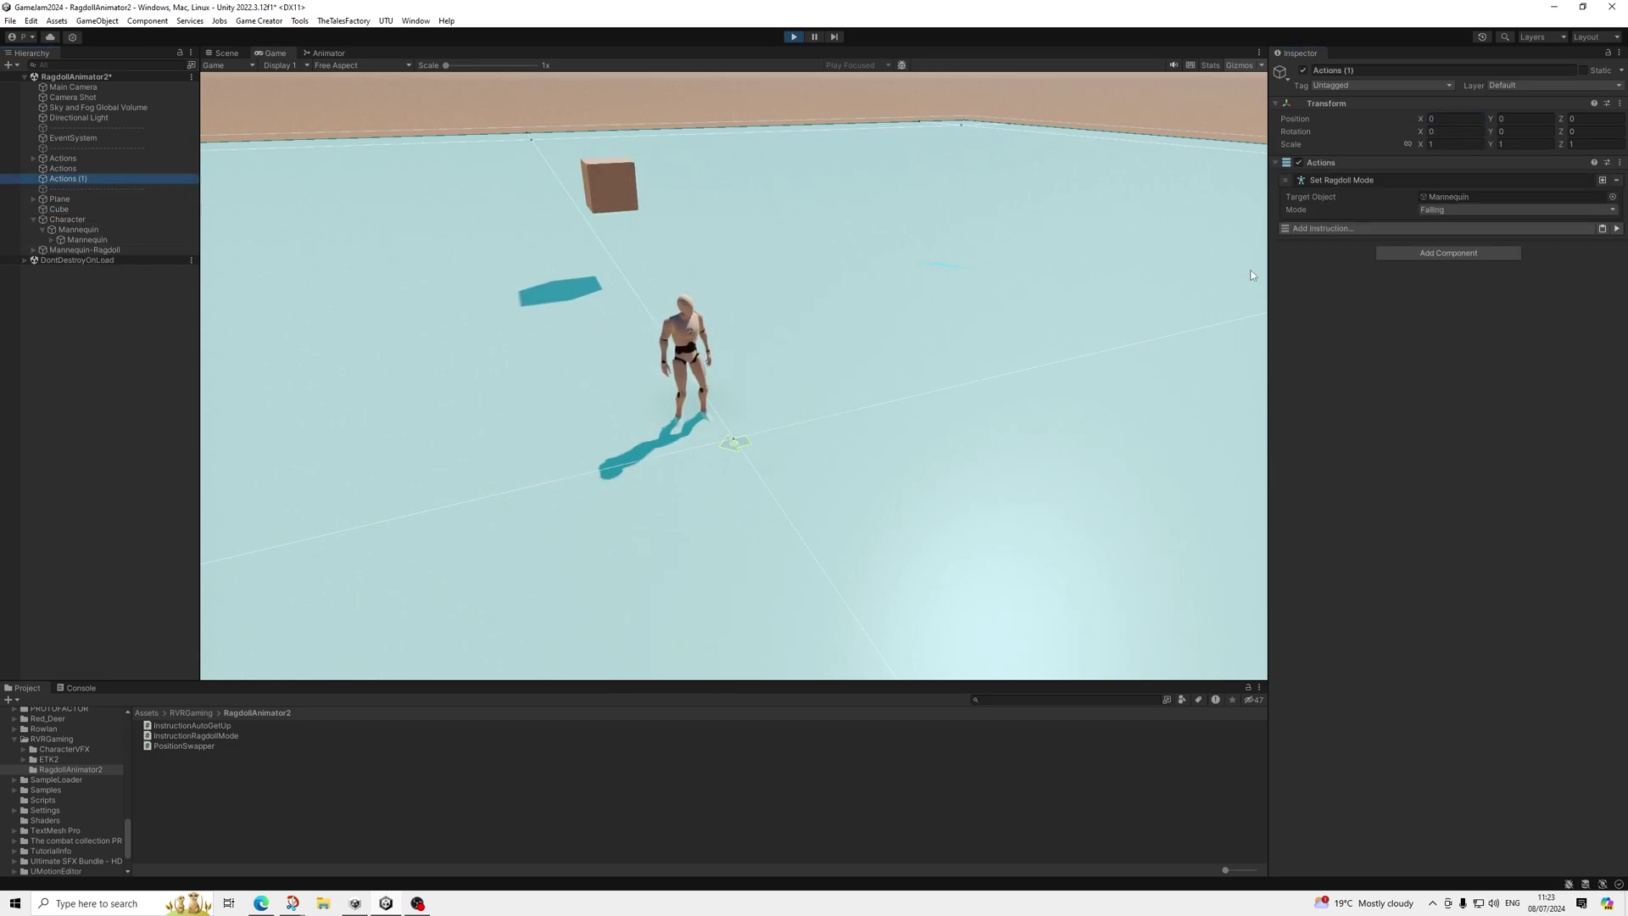
pyautogui.click(1446, 210)
pyautogui.click(1449, 267)
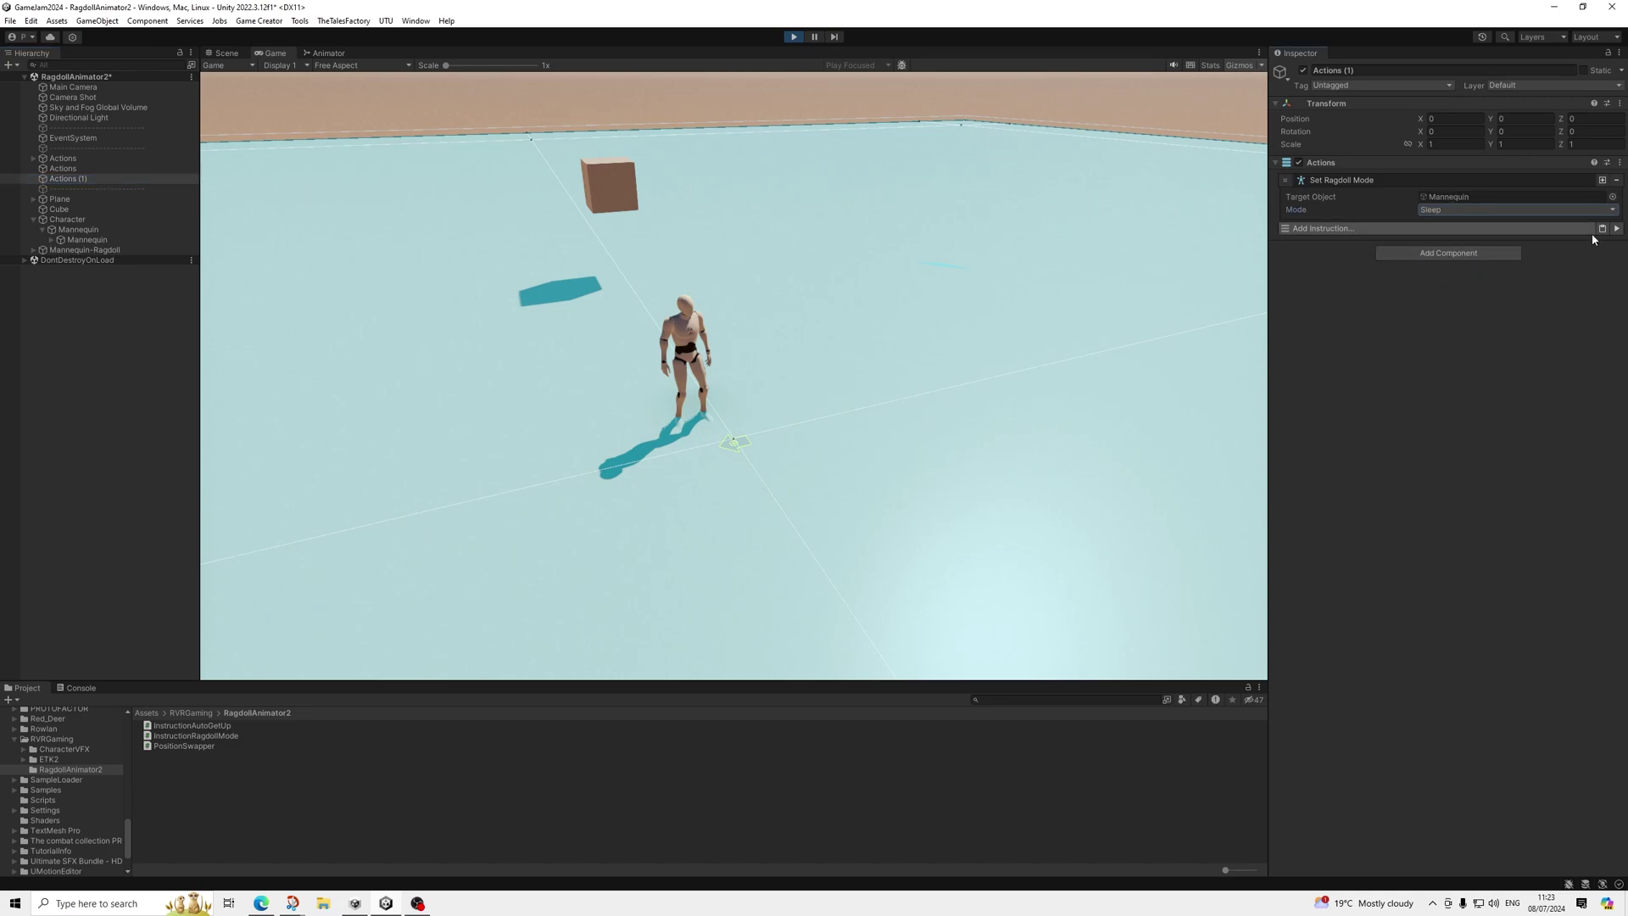
pyautogui.click(1616, 228)
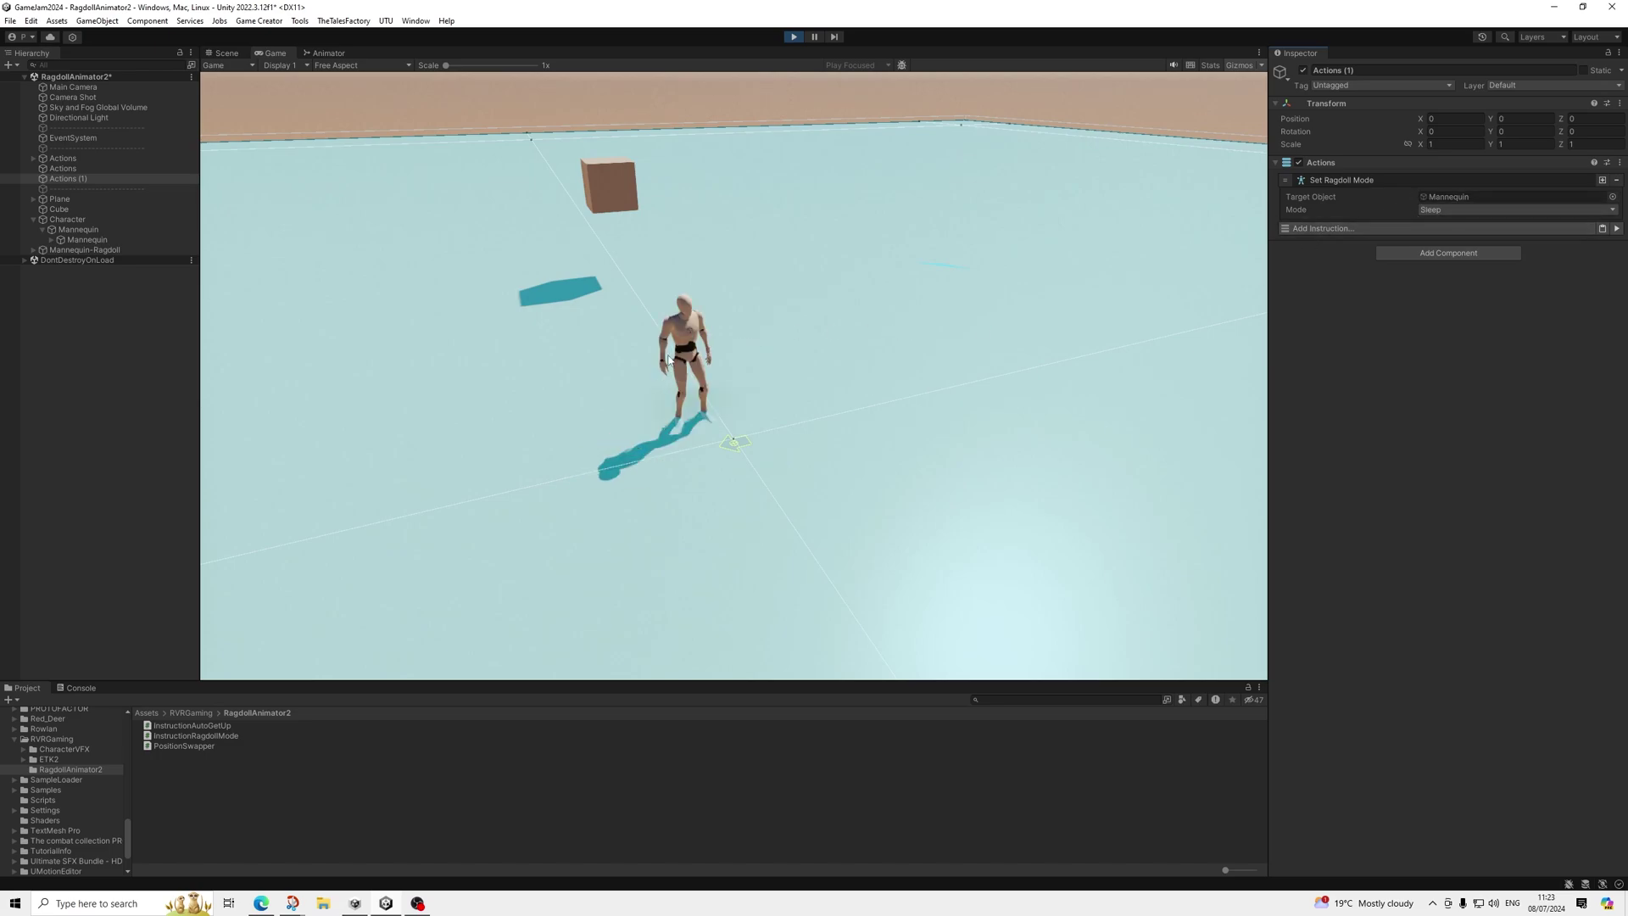
# Step: Change the ragdoll mode in Actions (1) to Standing and run the instruction
pyautogui.click(1432, 210)
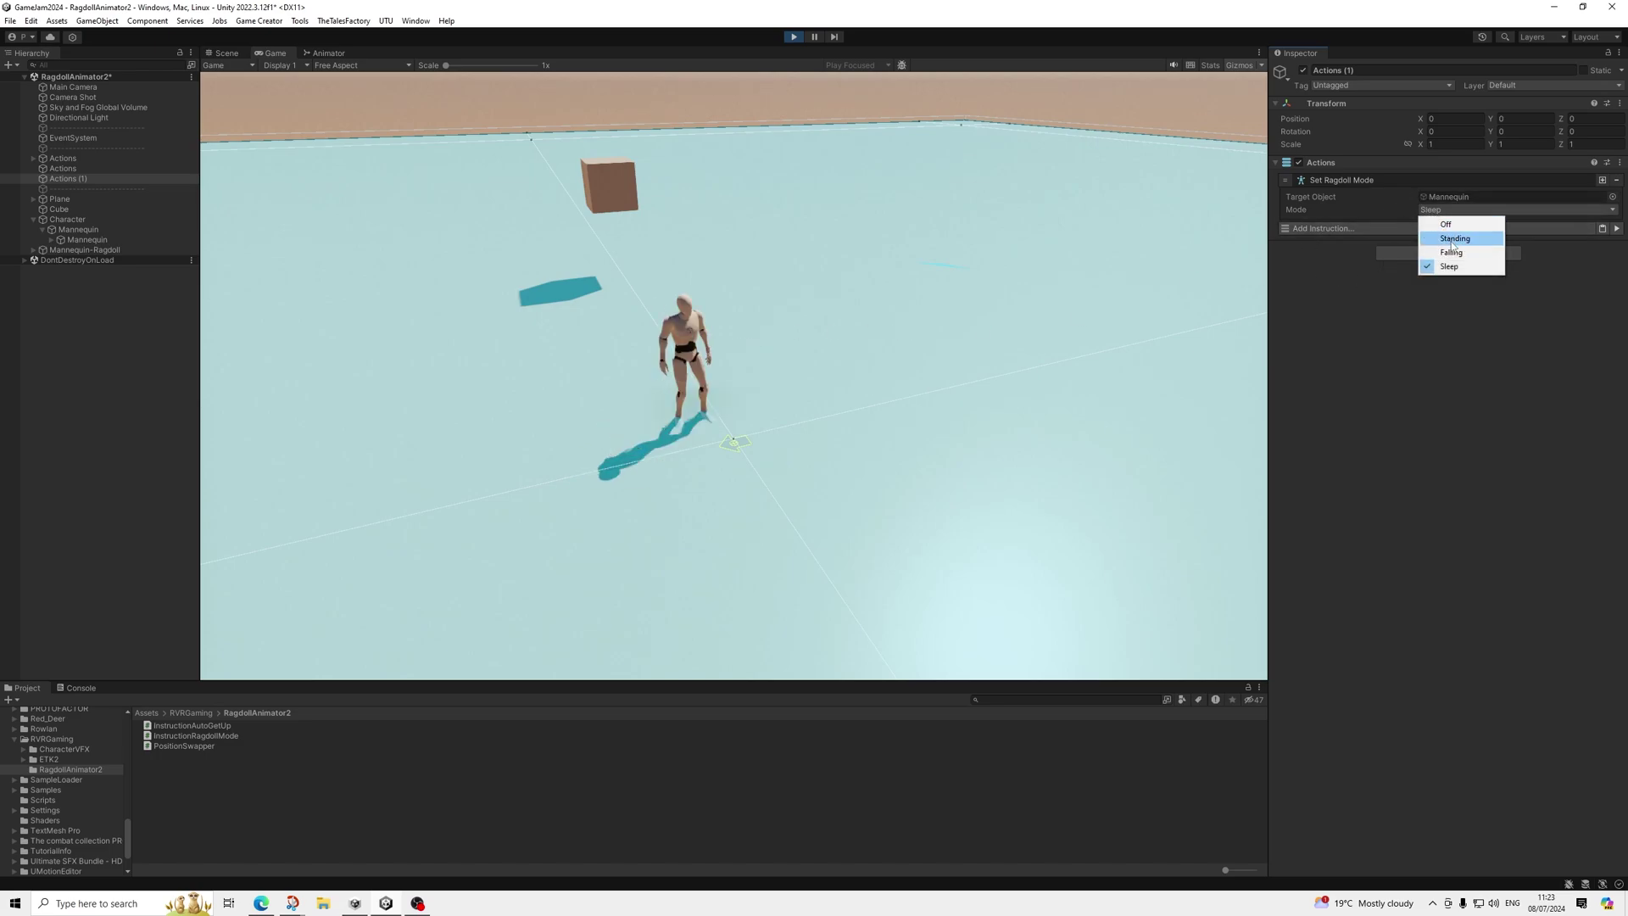
pyautogui.click(1452, 241)
pyautogui.click(1450, 212)
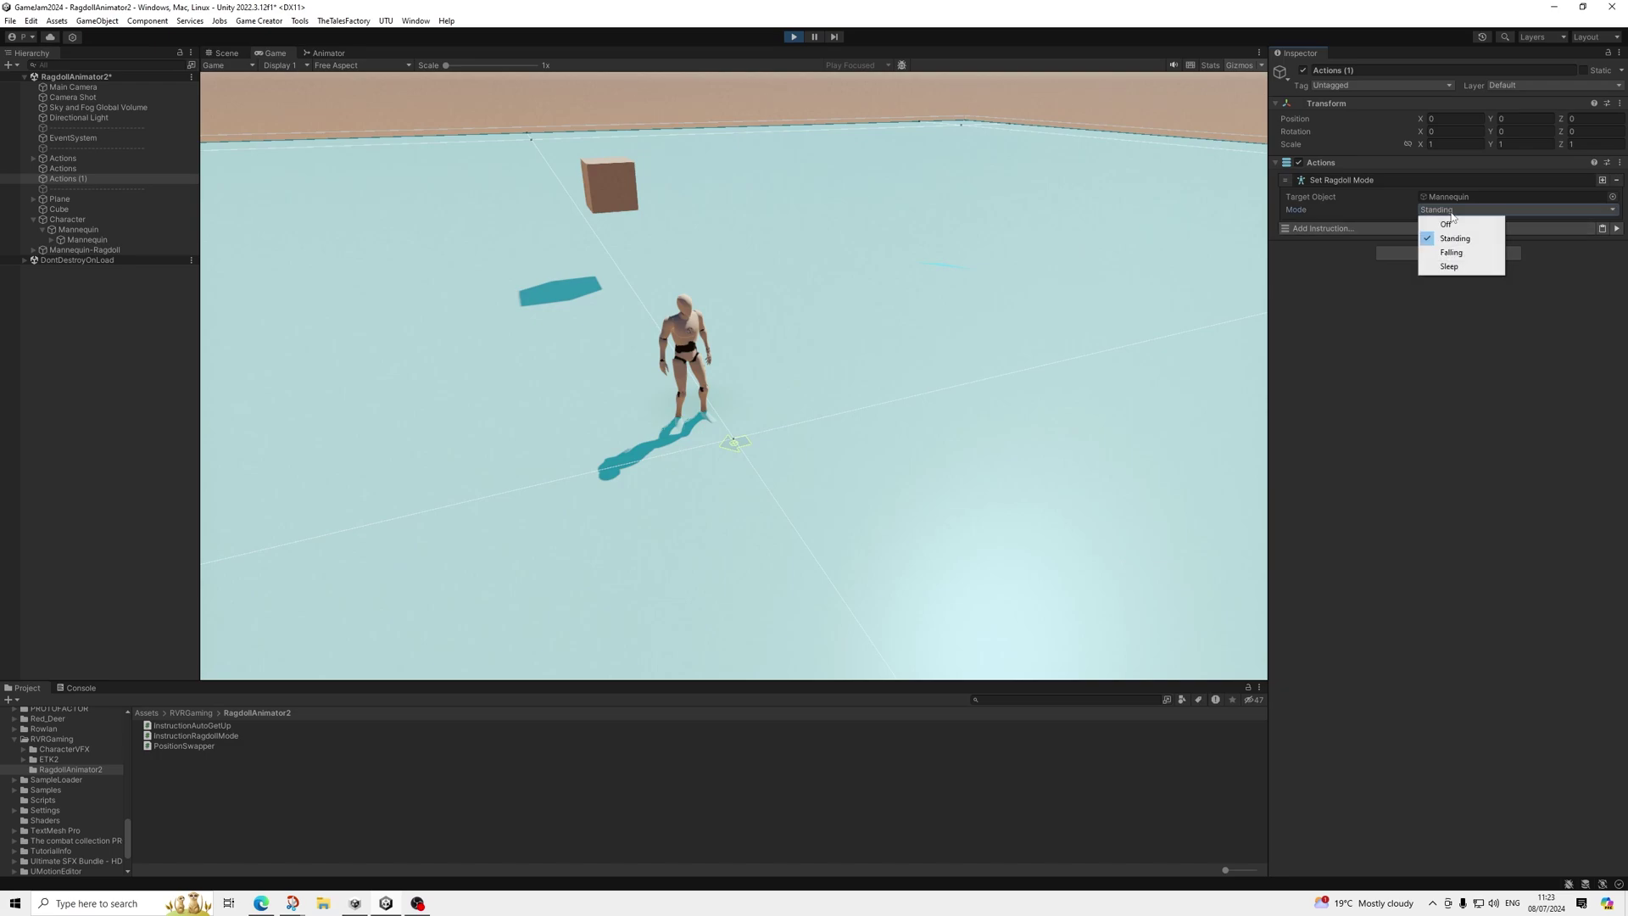
pyautogui.click(1615, 229)
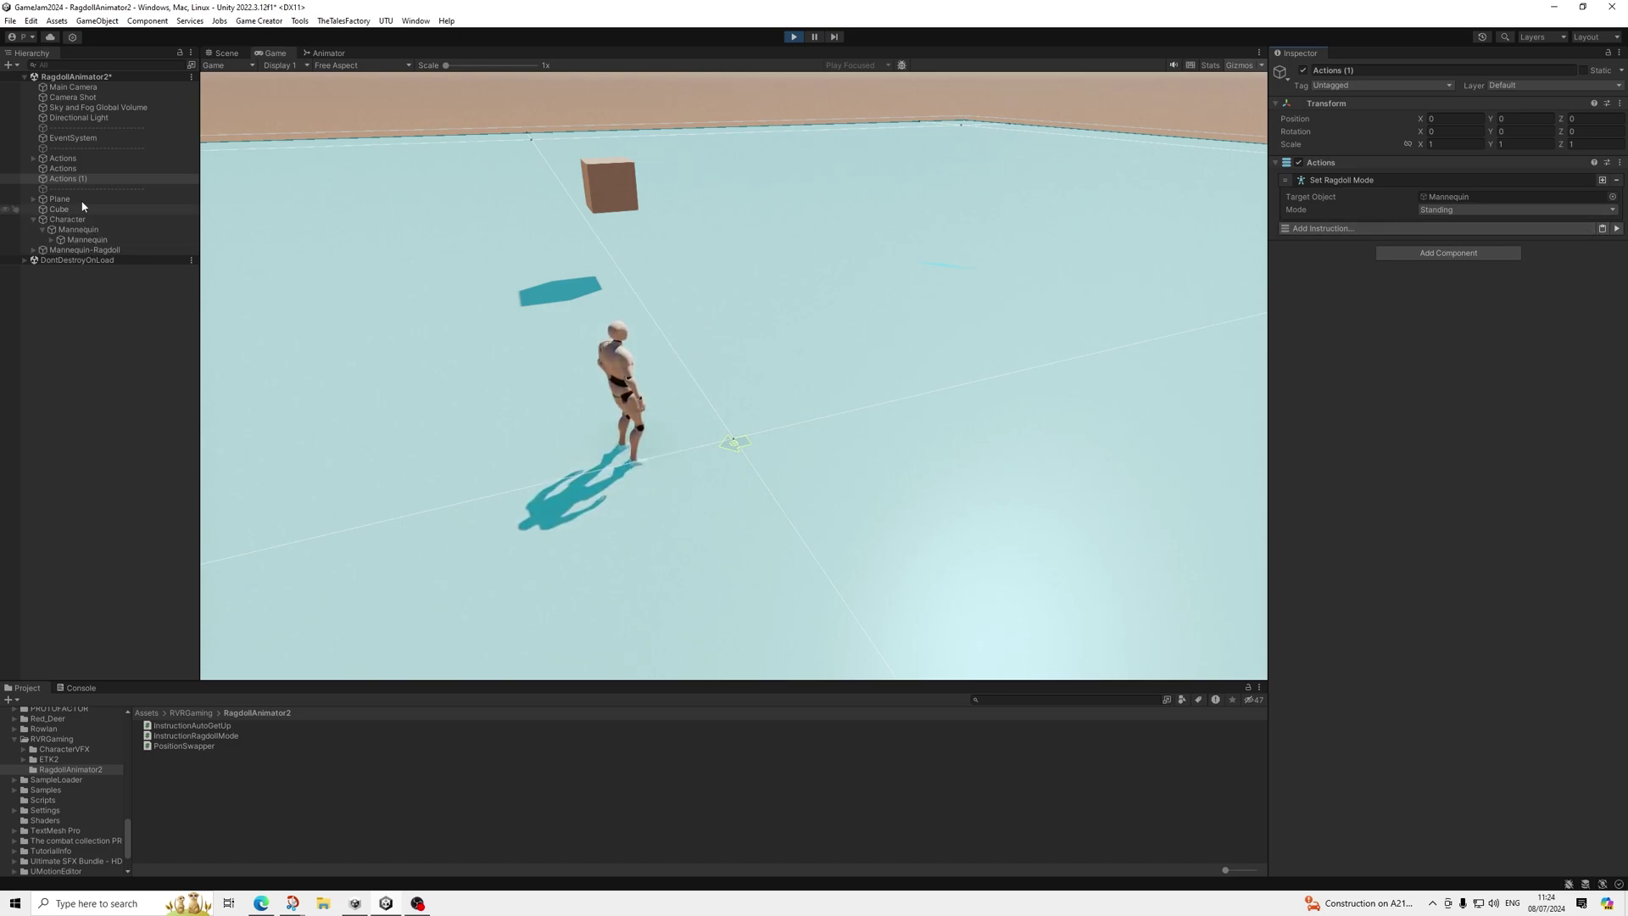
# Step: Delete the 5-second wait and the last Set Auto Get Up from the second Actions object, and run the remaining instructions
pyautogui.click(69, 168)
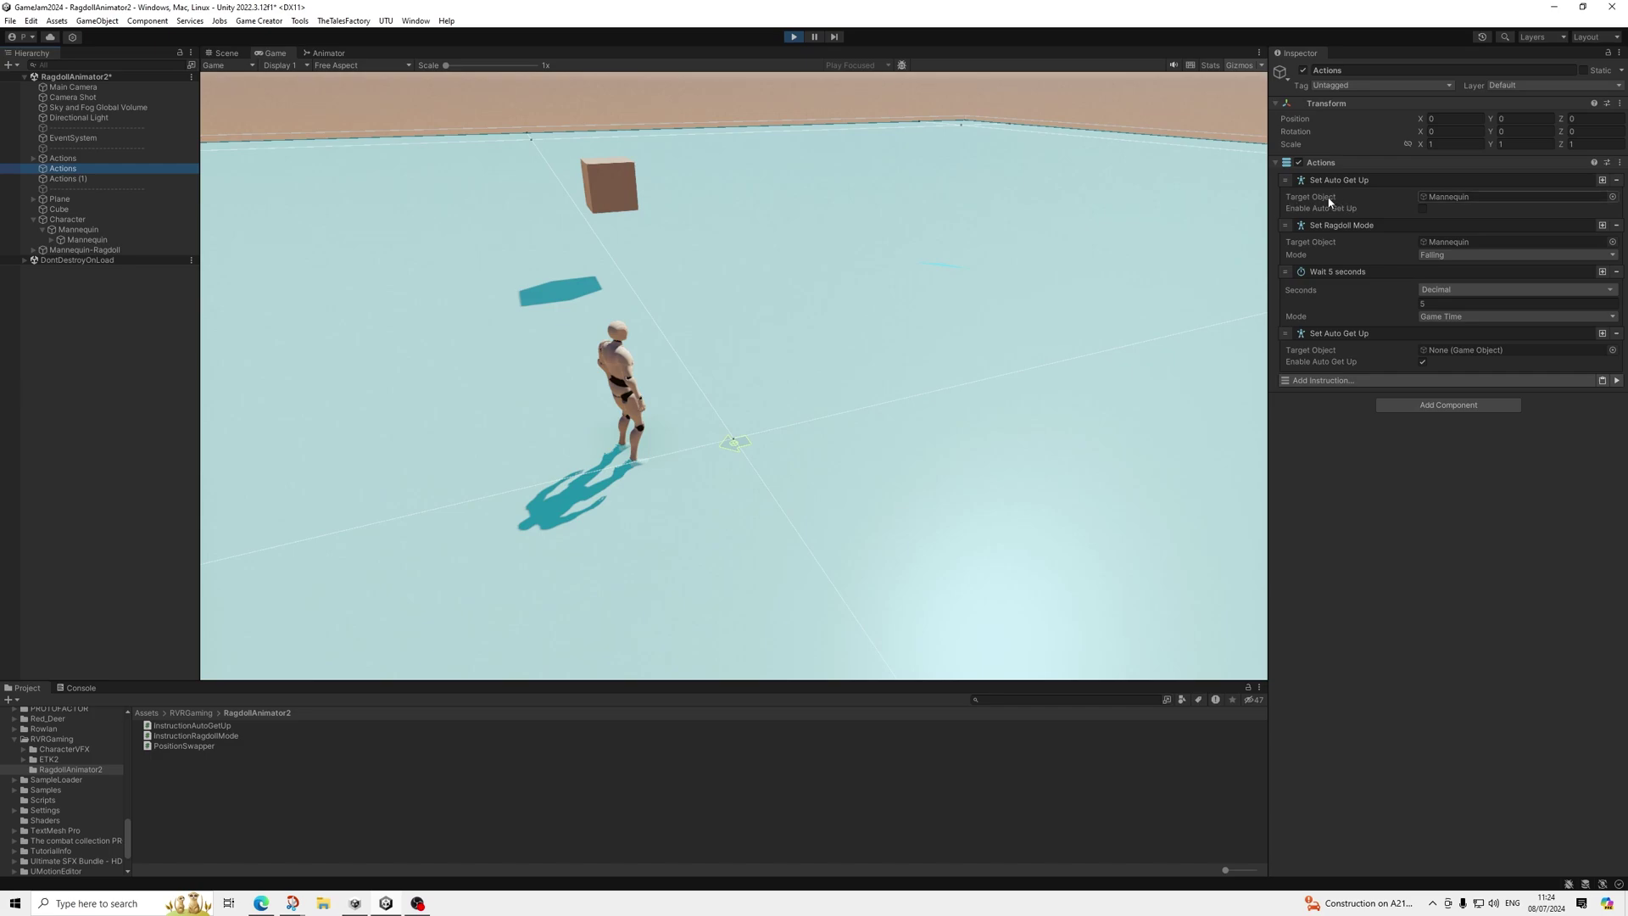
pyautogui.click(1617, 271)
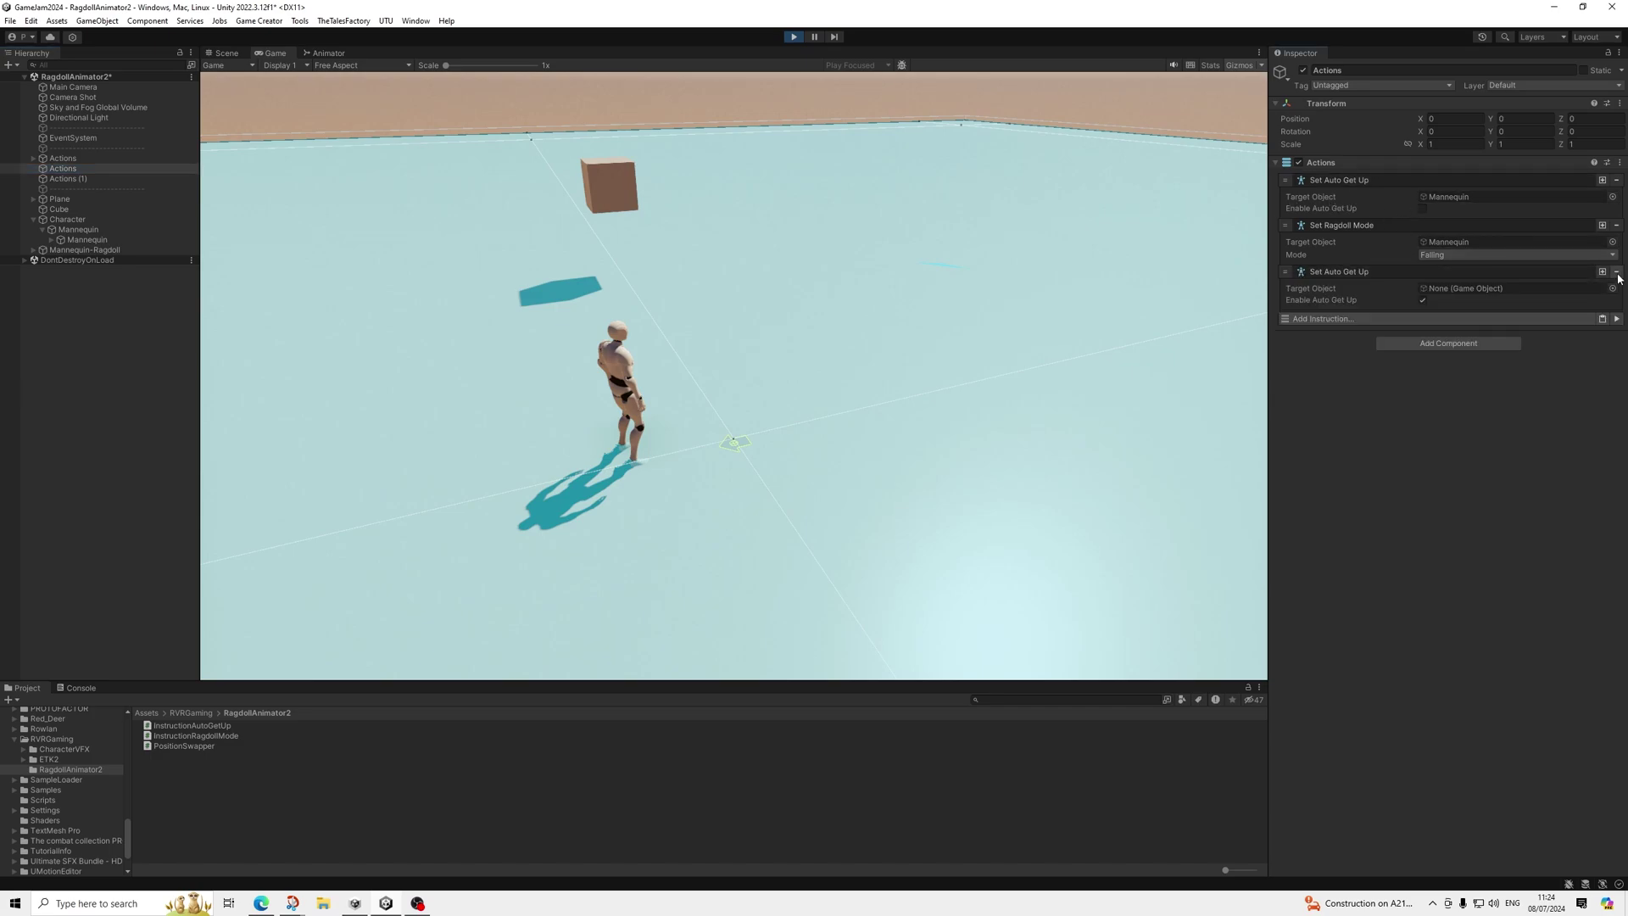
pyautogui.click(1616, 272)
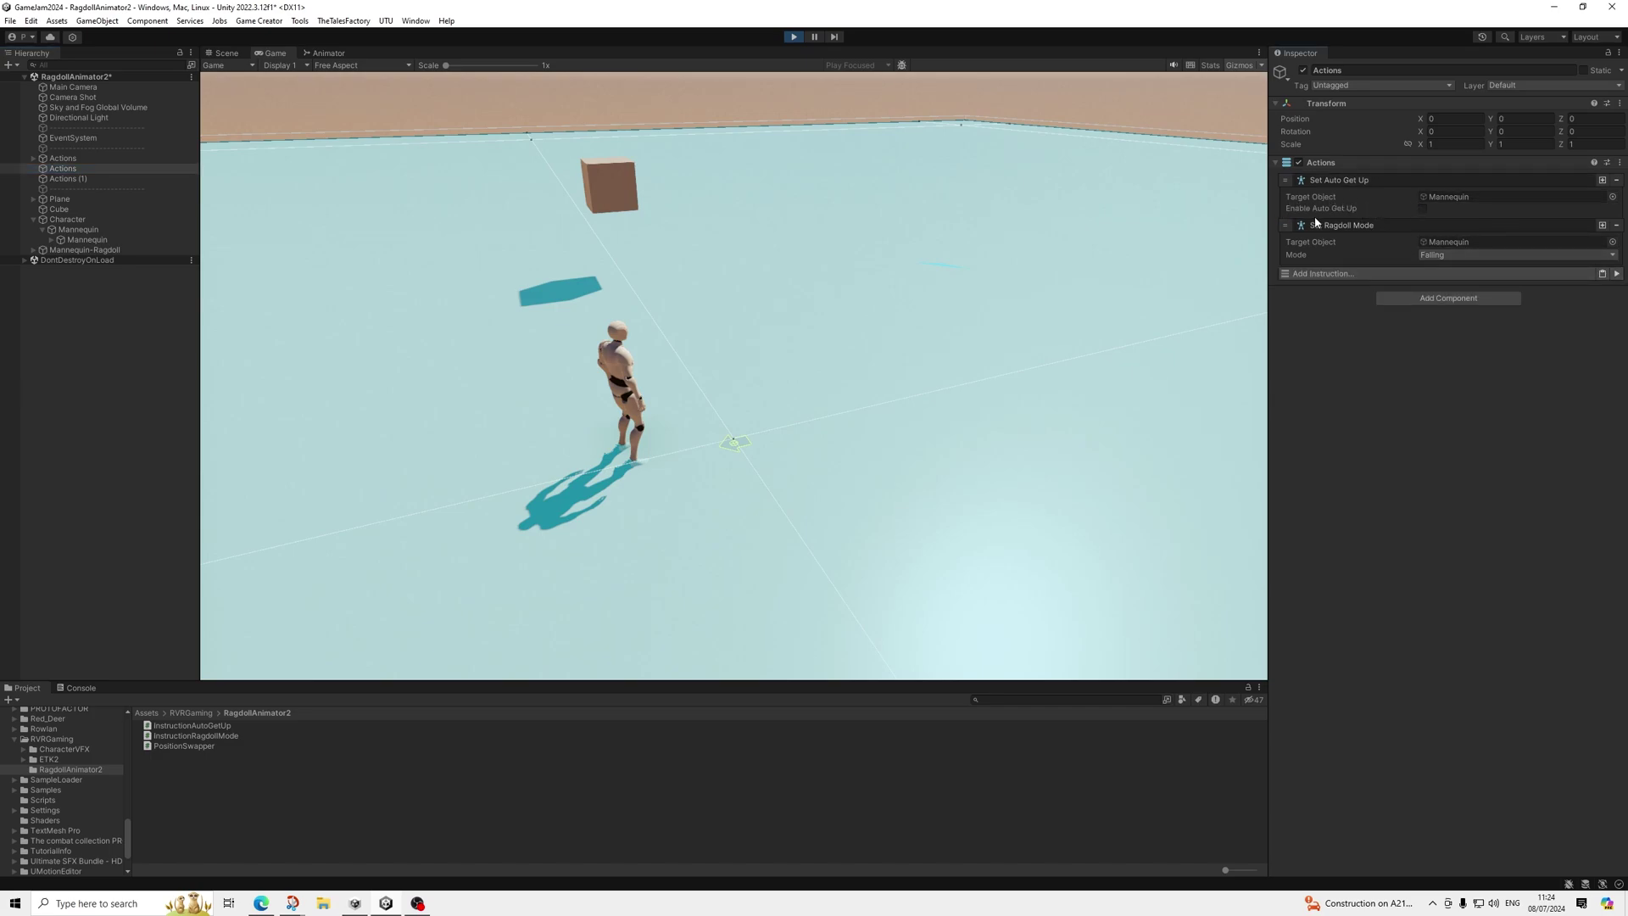
# Step: Examine the innermost Mannequin's Ragdoll Animator 2 features, Actions (1), the Character with its parent Mannequin, and the generated ragdoll object
pyautogui.click(83, 240)
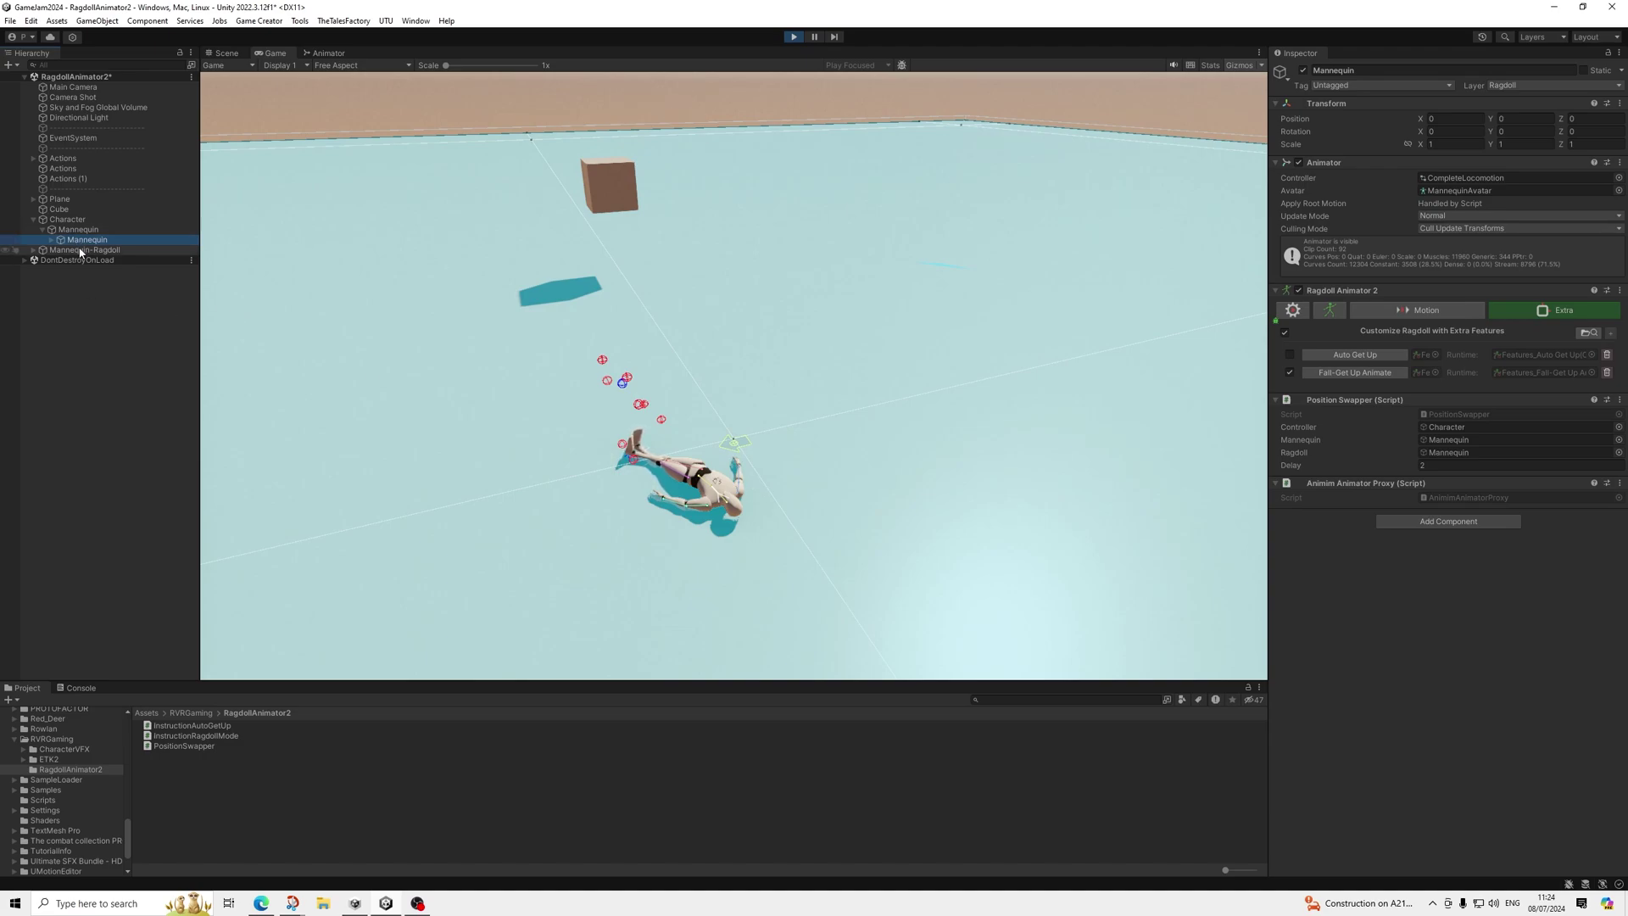
pyautogui.click(65, 179)
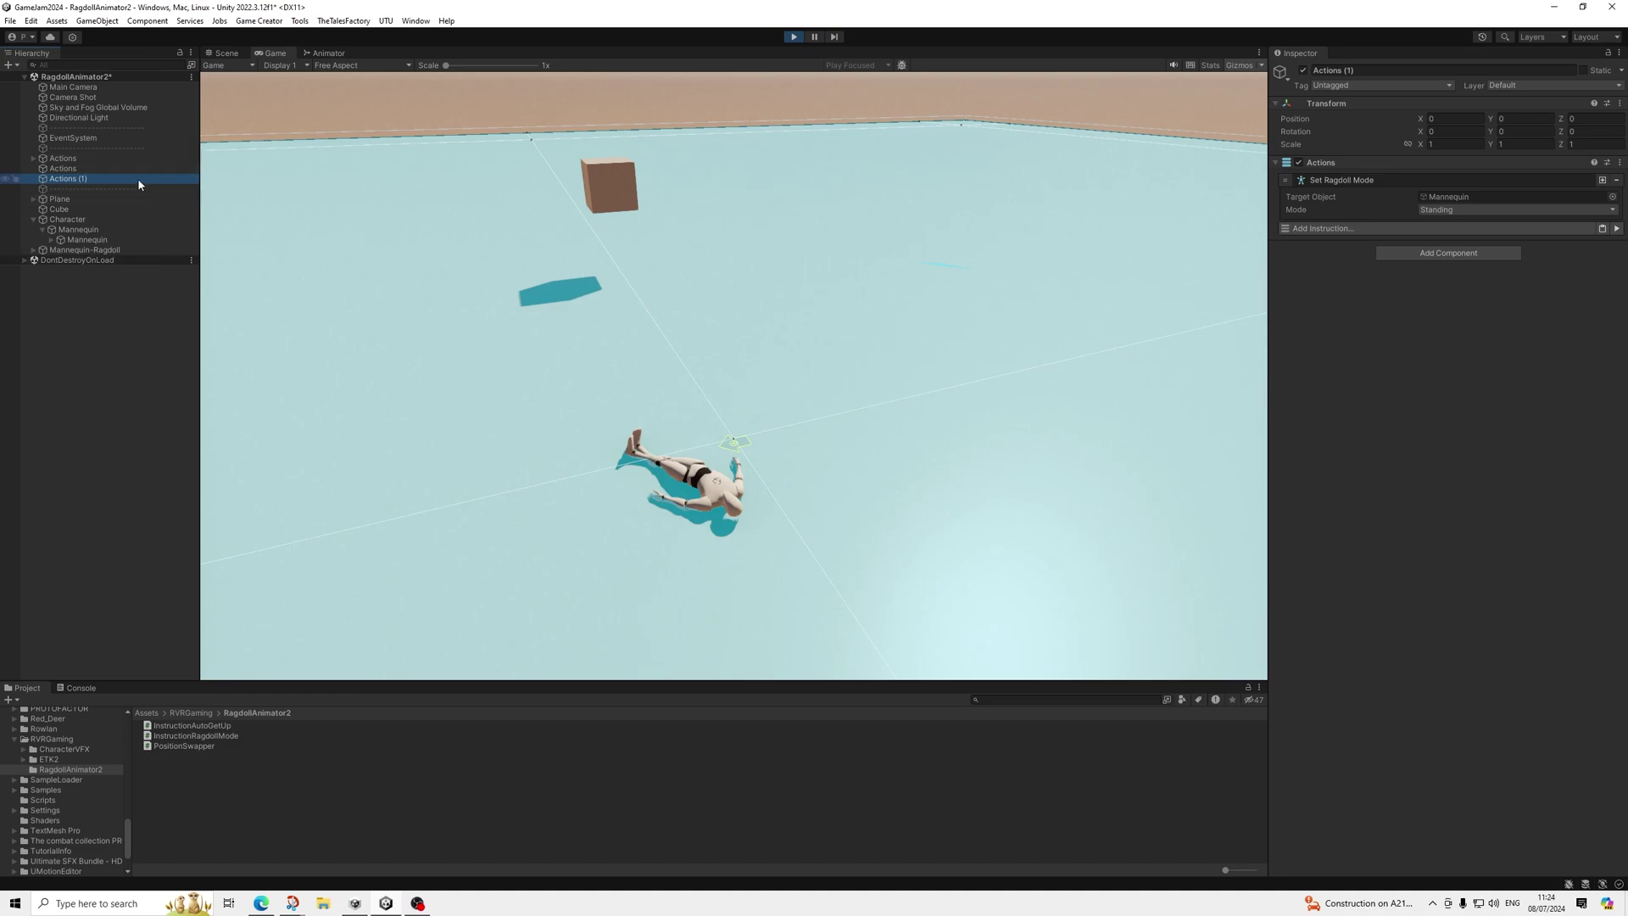
pyautogui.click(60, 222)
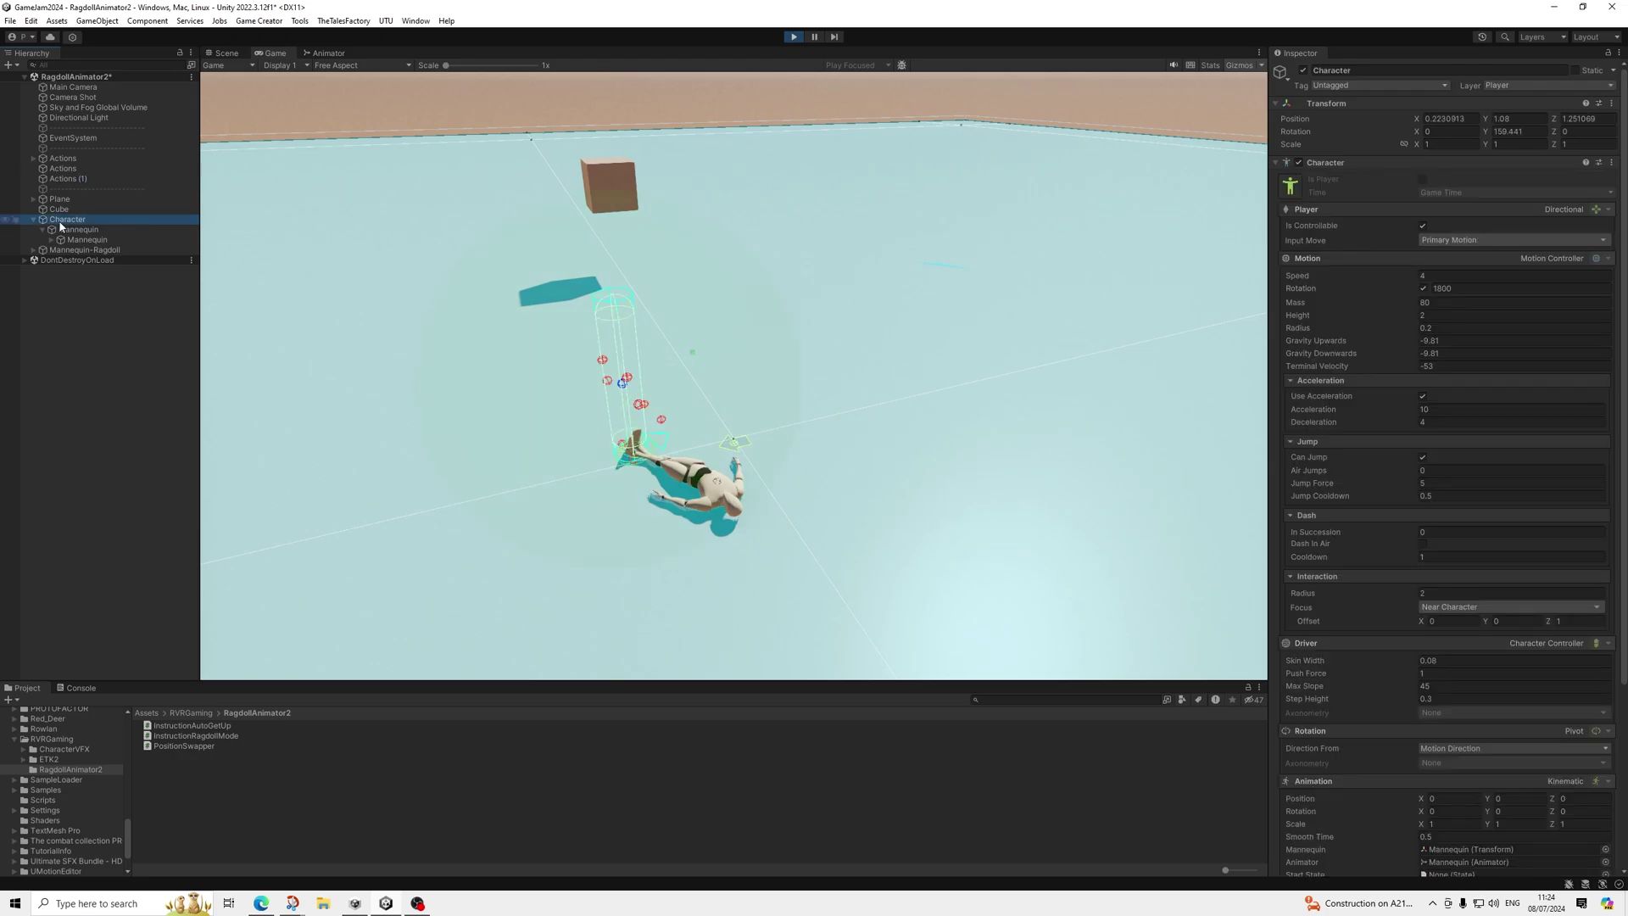
pyautogui.click(66, 230)
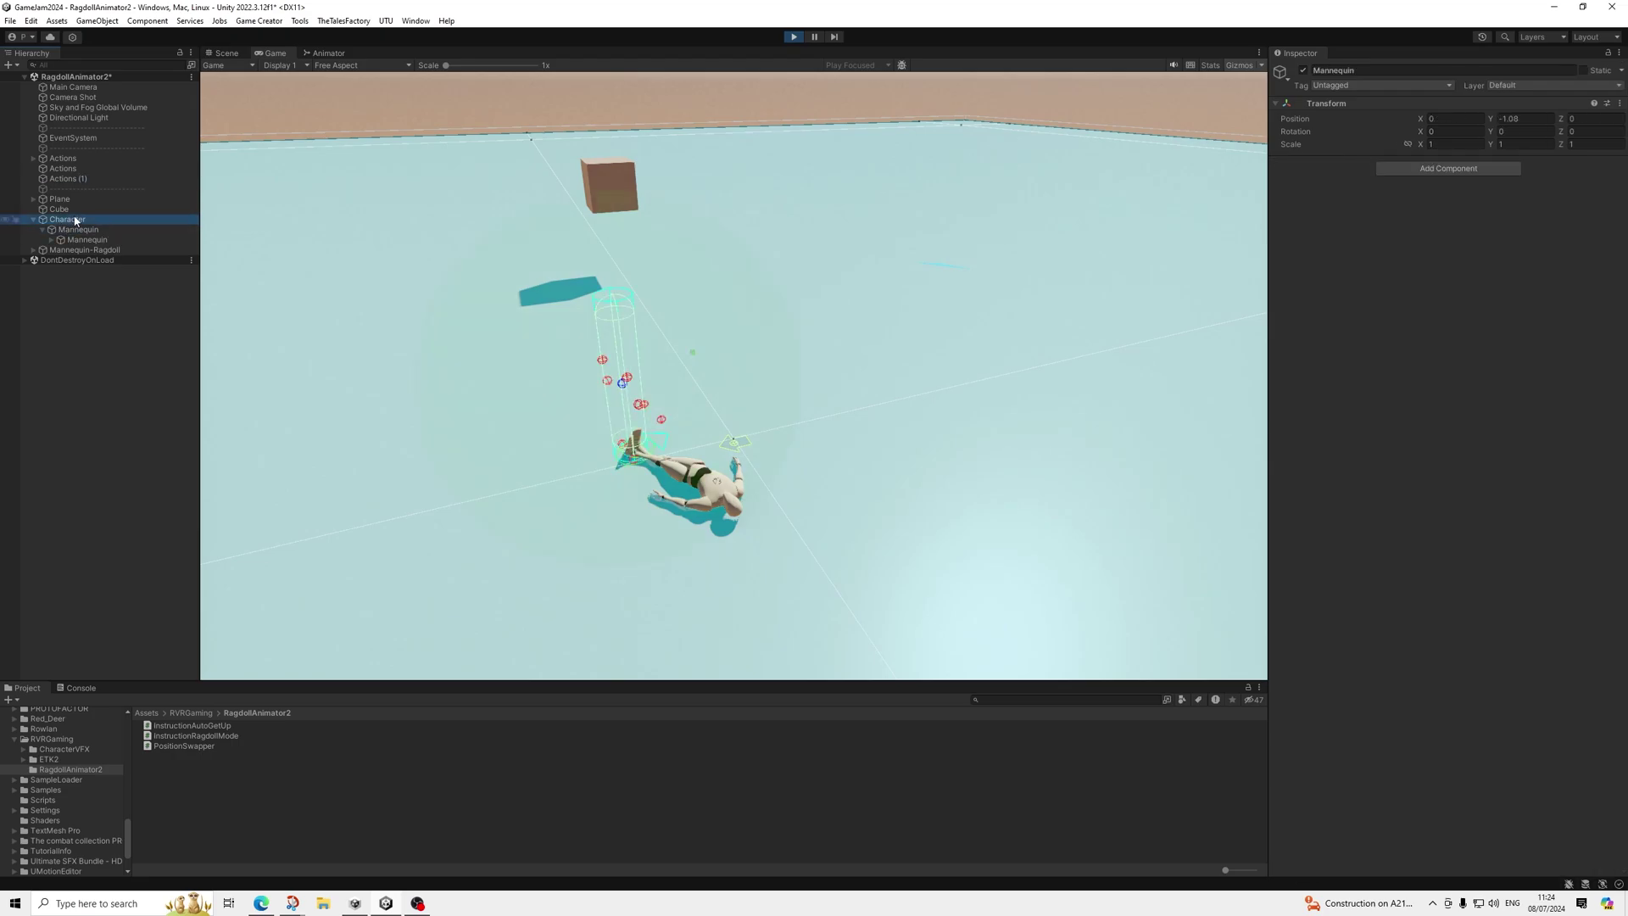
pyautogui.click(75, 222)
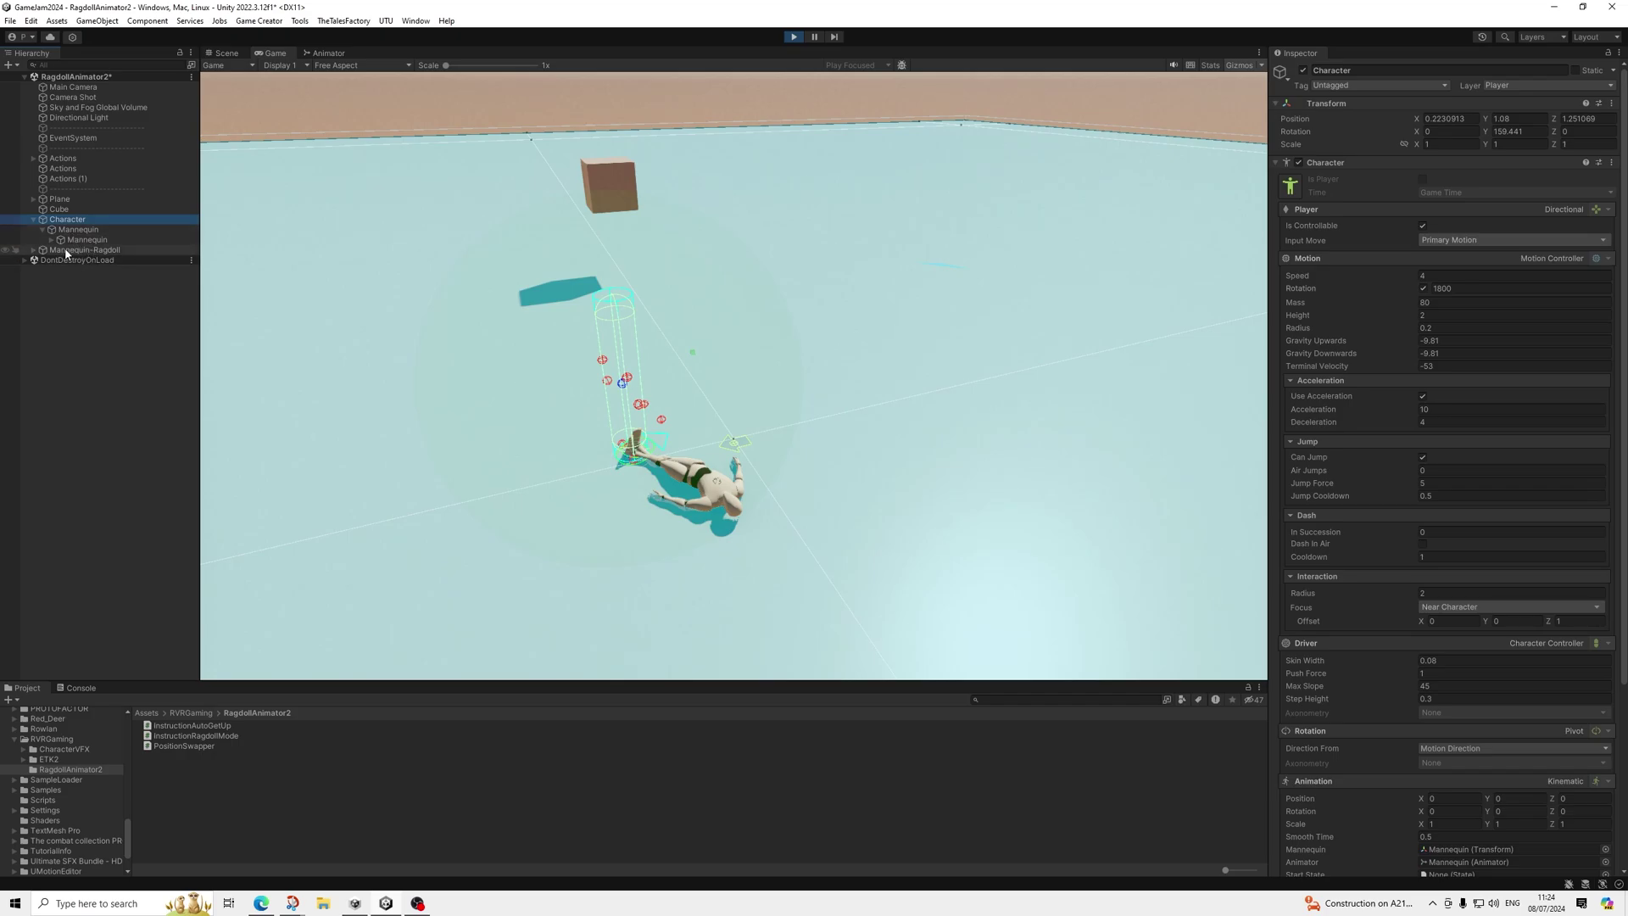
pyautogui.click(67, 251)
pyautogui.click(85, 240)
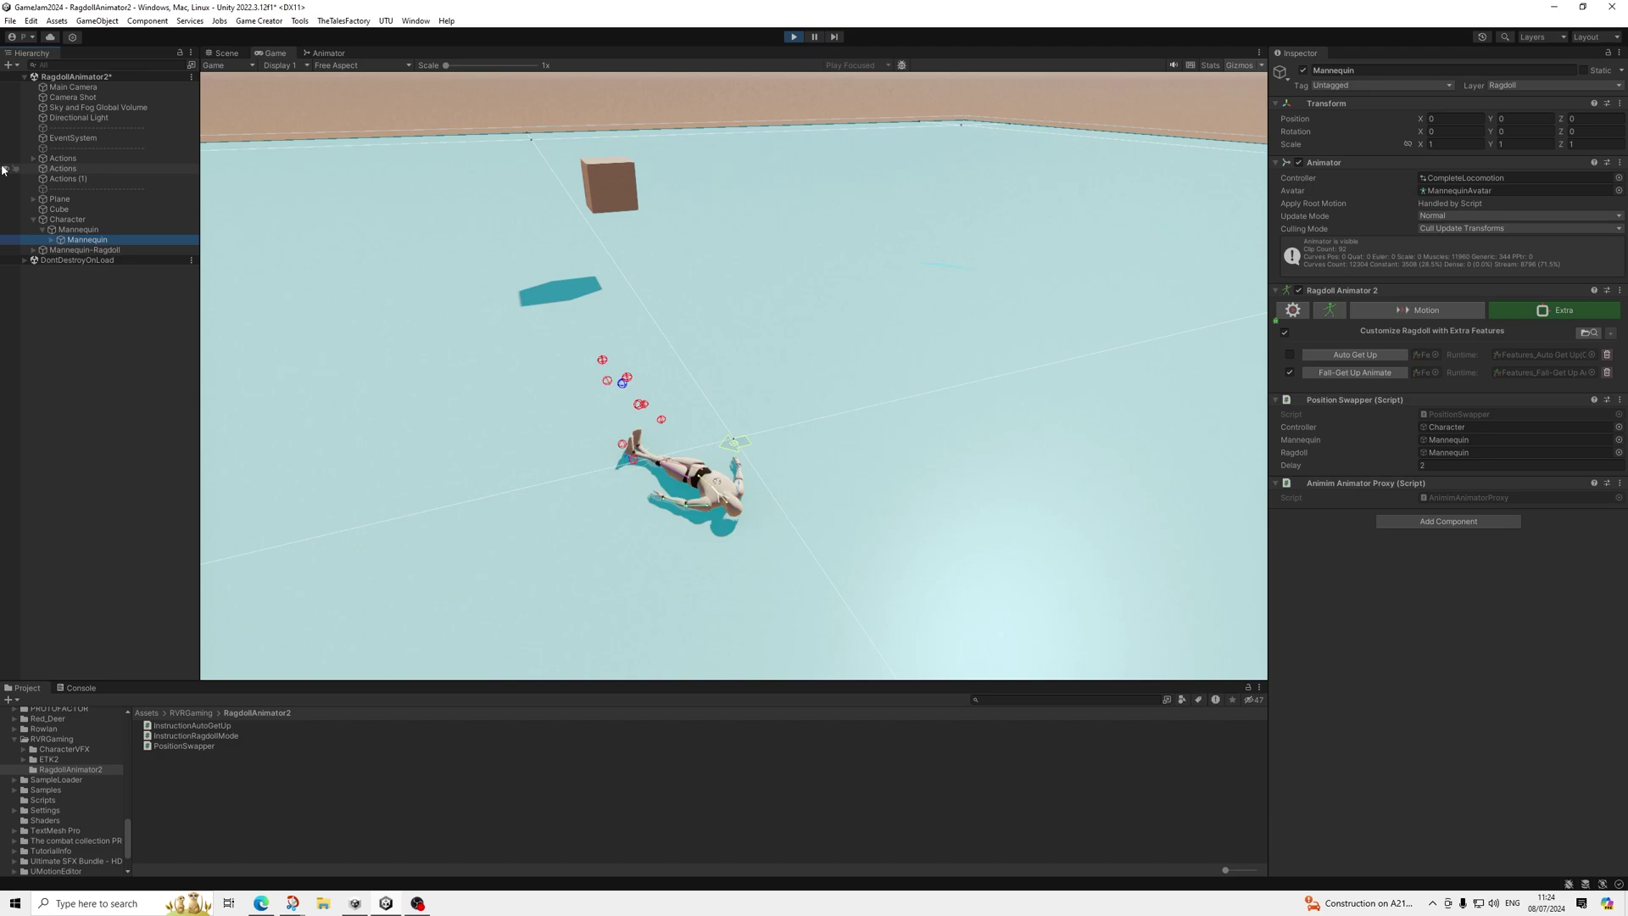
# Step: Turn on Enable Auto Get Up in the second Actions object, delete its Set Ragdoll Mode instruction, and run it
pyautogui.click(71, 179)
pyautogui.click(72, 168)
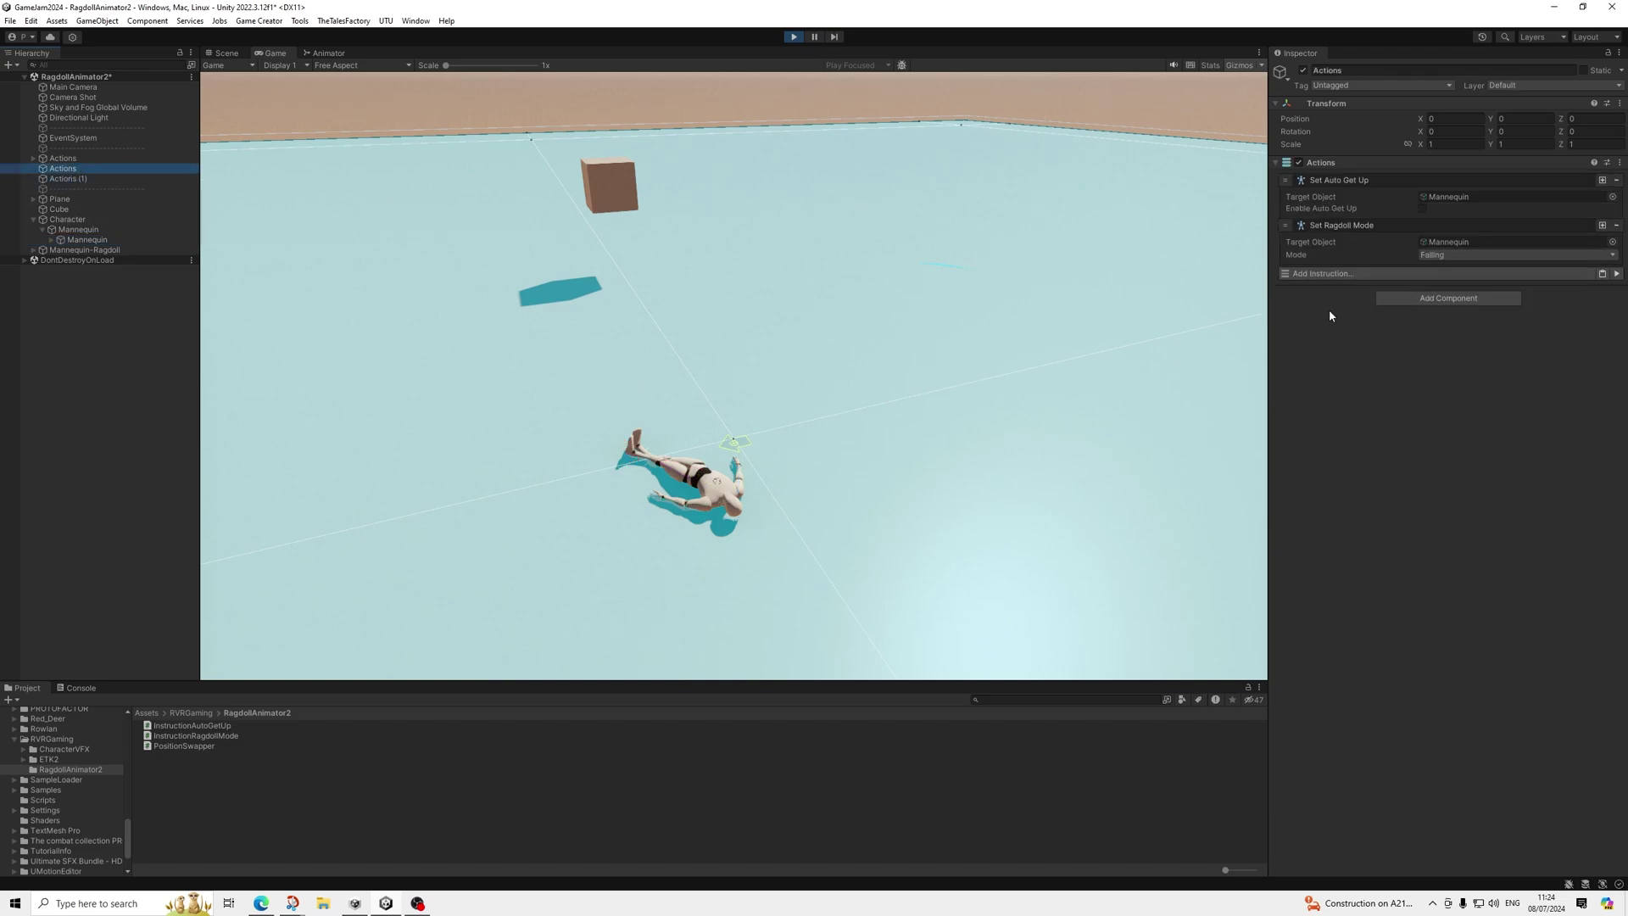
pyautogui.click(1423, 209)
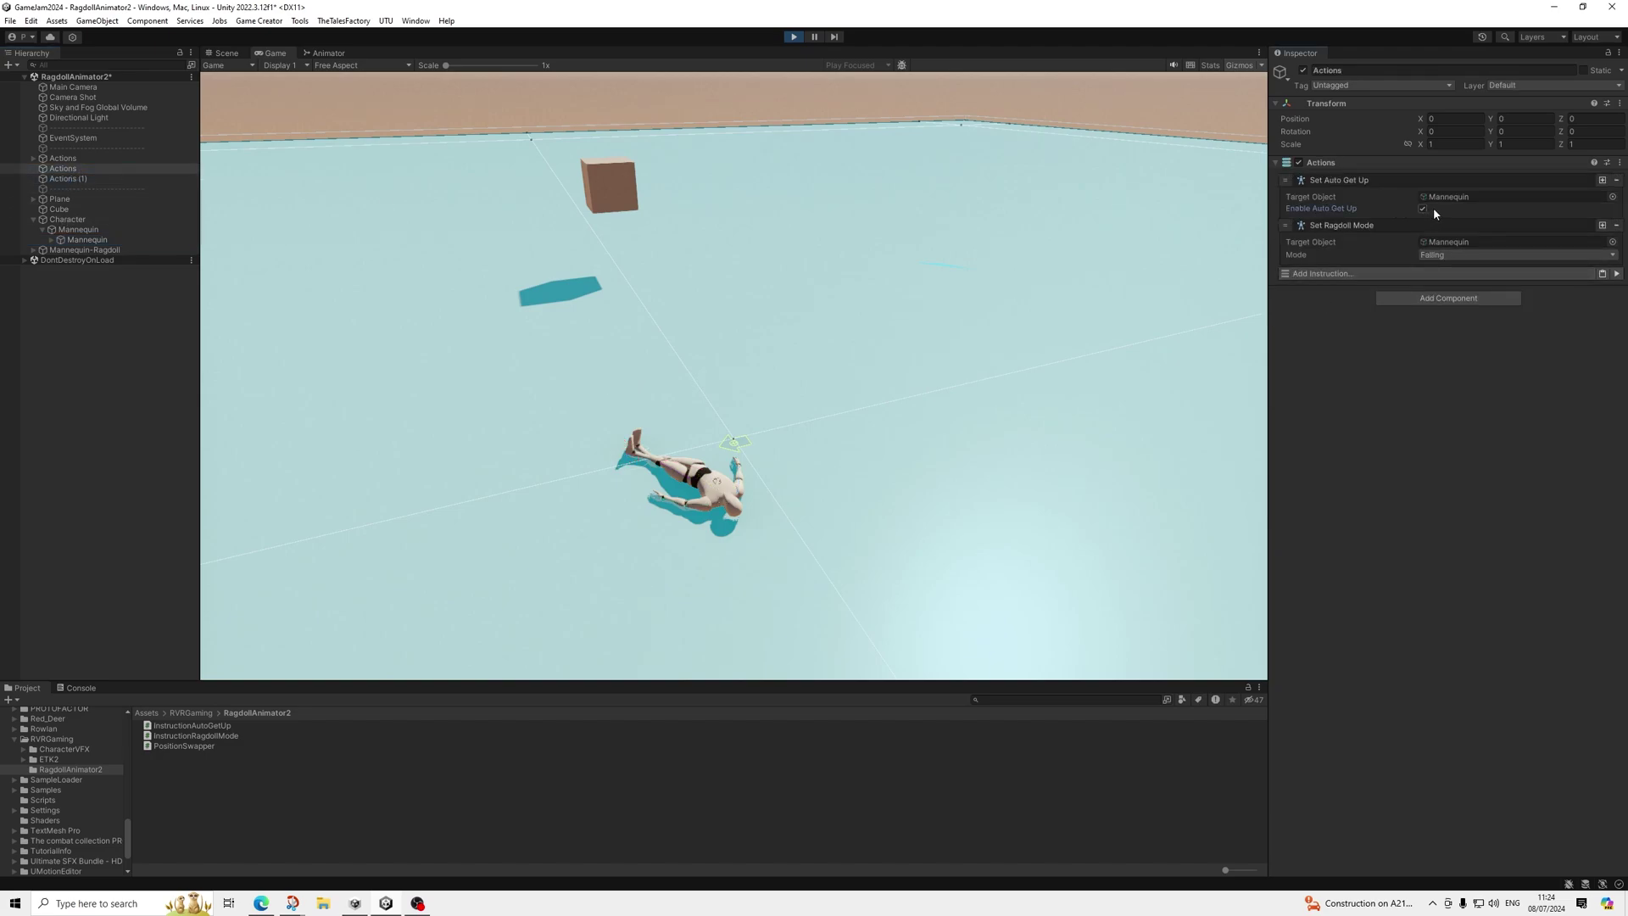
pyautogui.click(1616, 225)
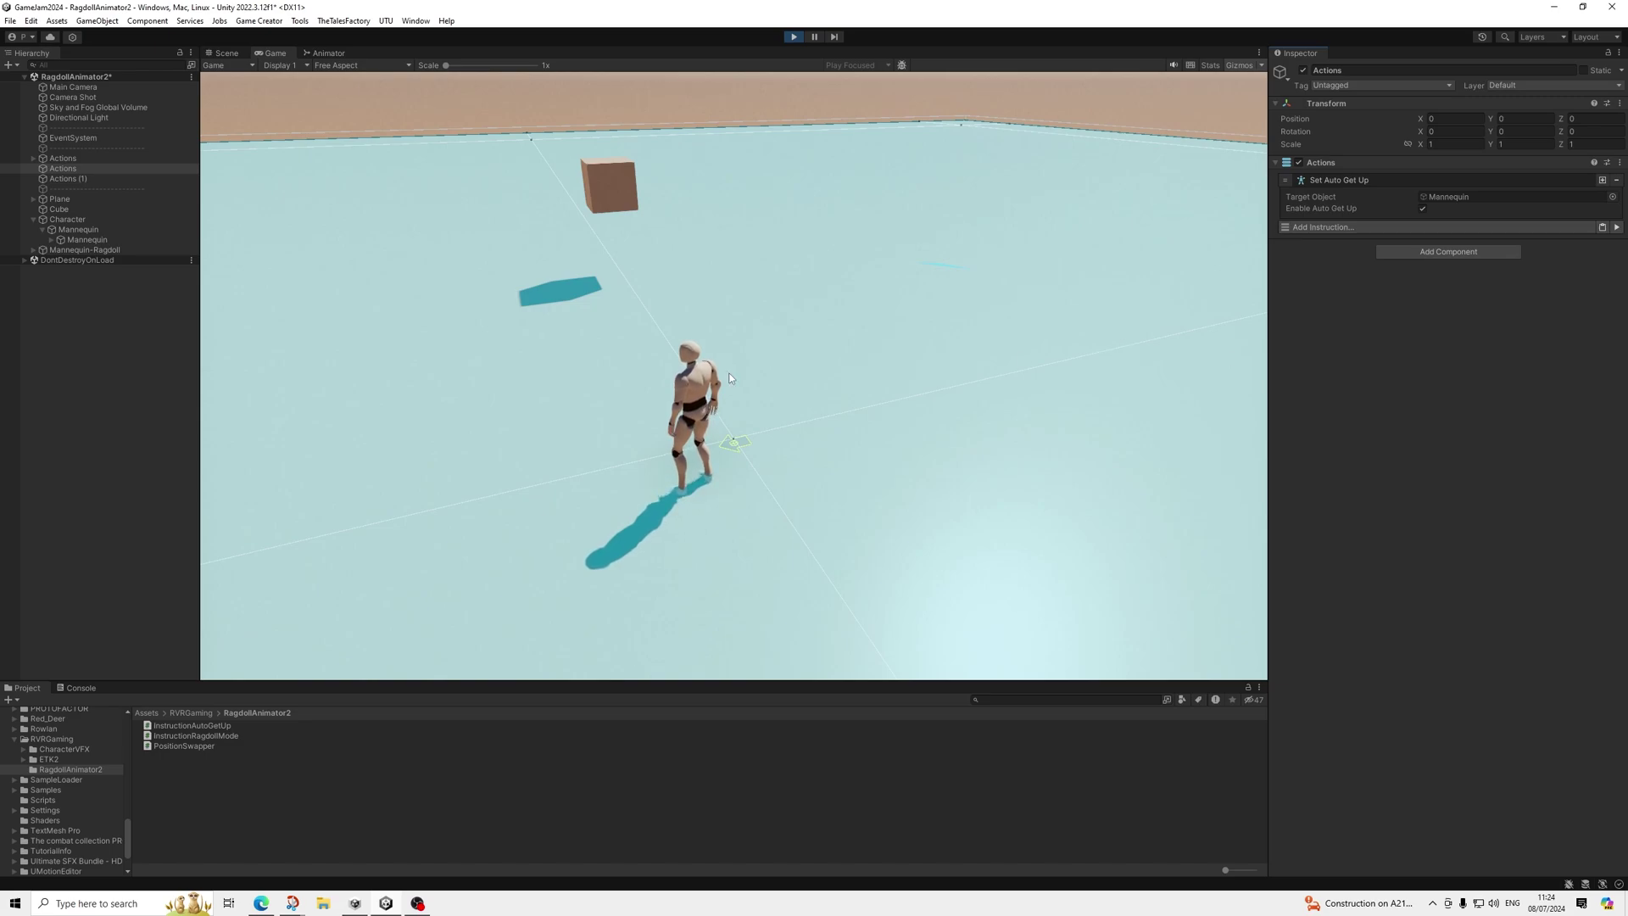
# Step: Check the Character's components and the innermost Mannequin's Ragdoll Animator 2 extra features after the get-up
pyautogui.click(78, 230)
pyautogui.click(84, 220)
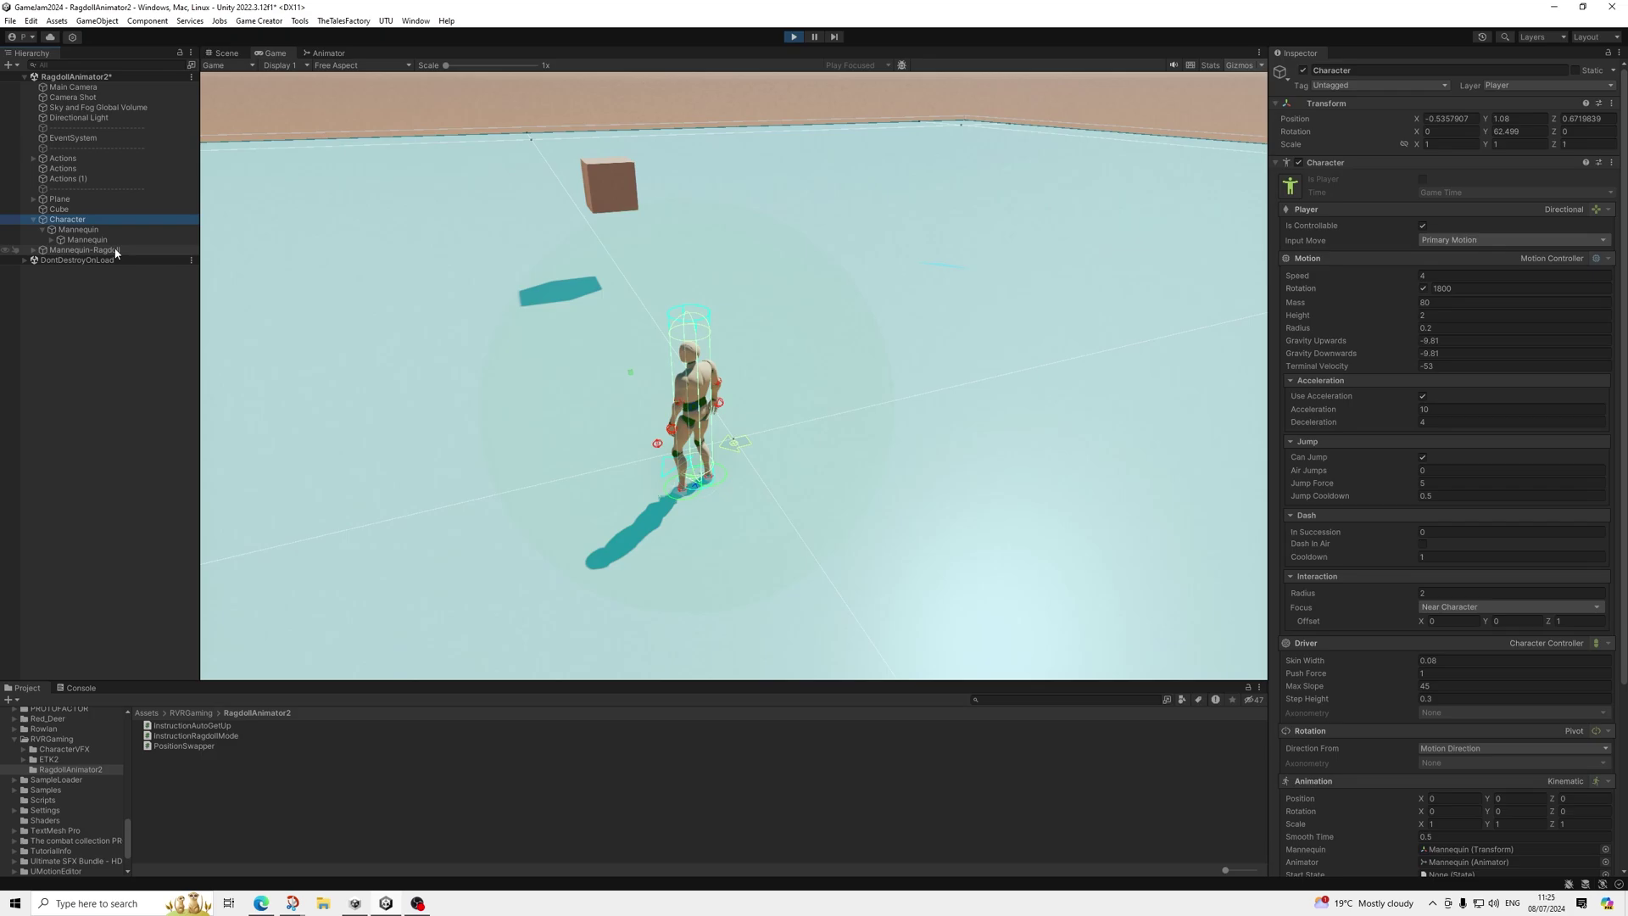
pyautogui.click(88, 240)
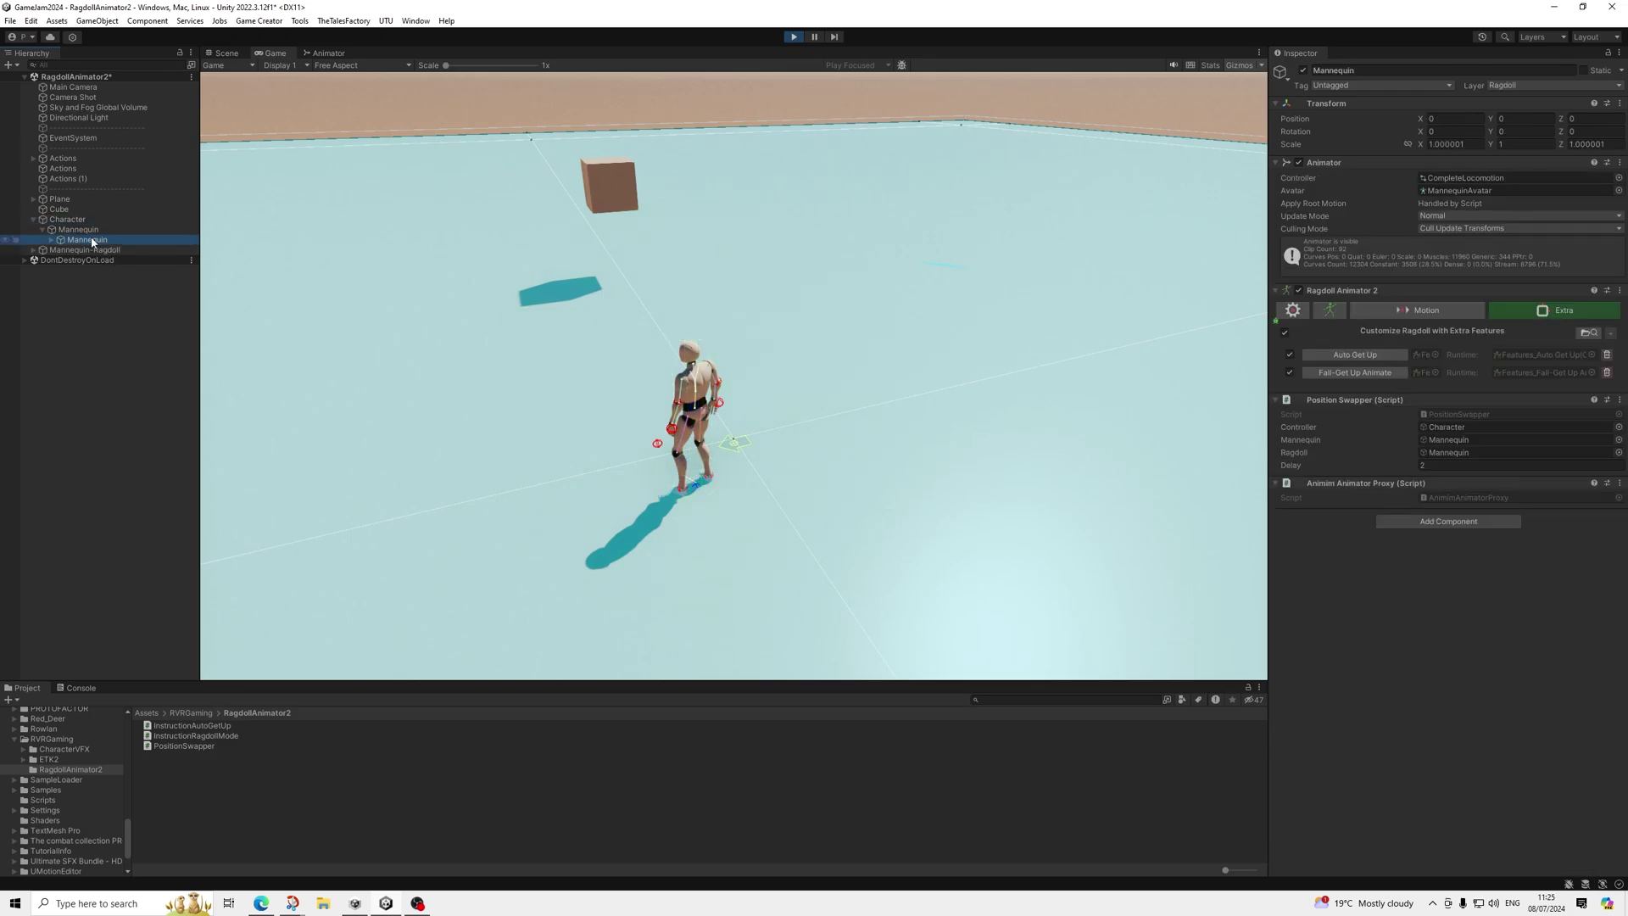